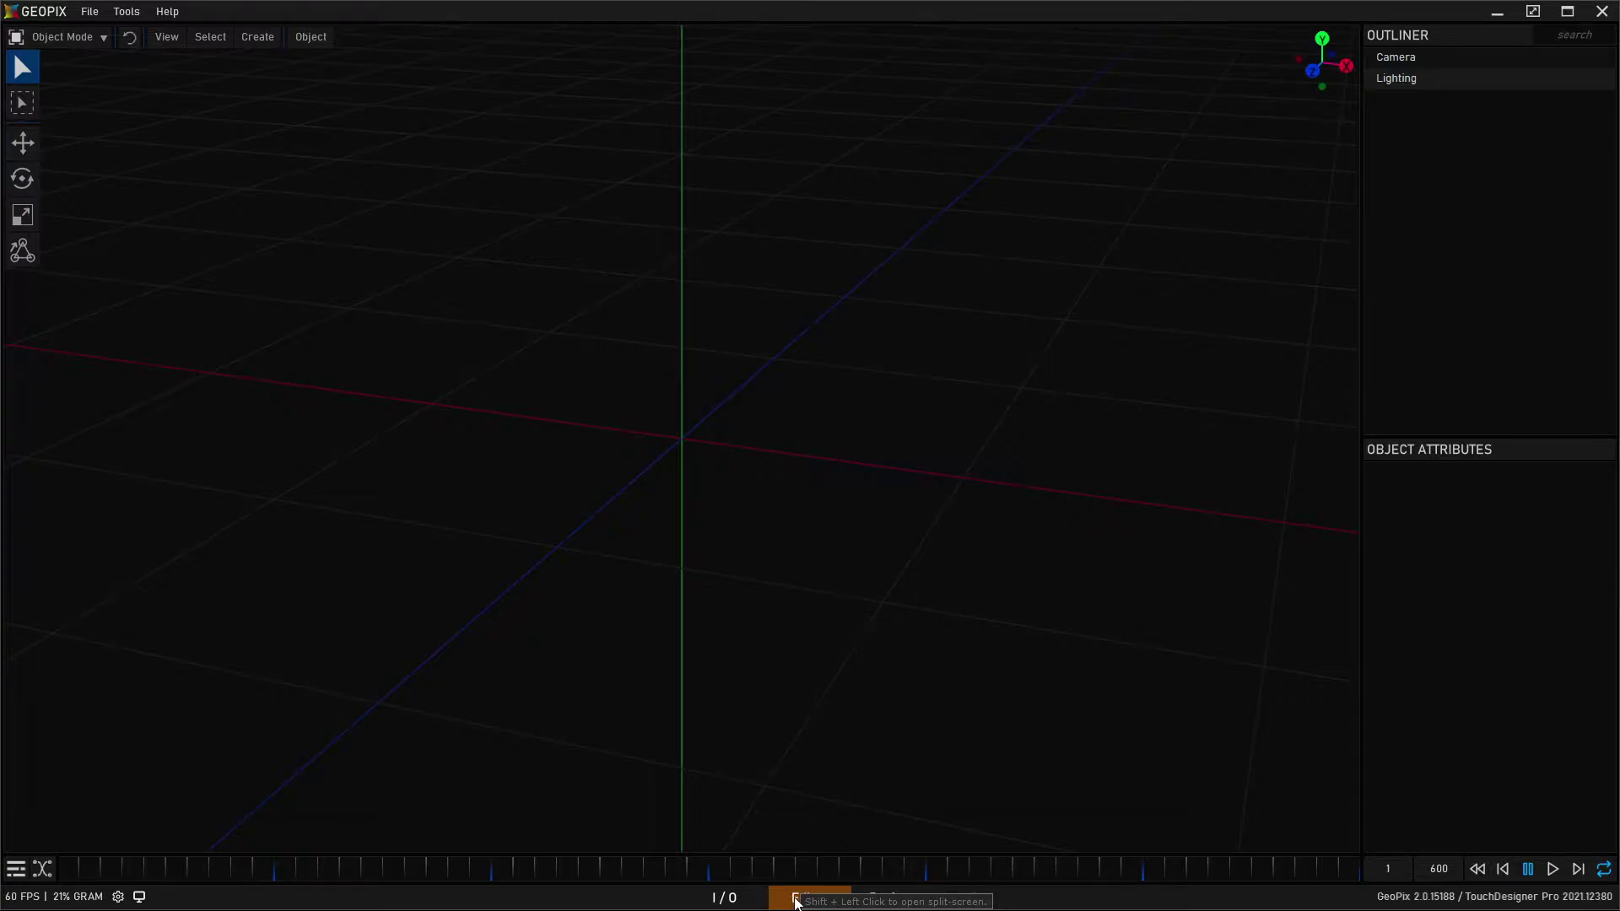
Step: Leave the 3D scene for the empty I / 0 node graph and pan across it
{"action": "left_click_drag", "start_coordinate": [669, 431], "coordinate": [720, 450]}
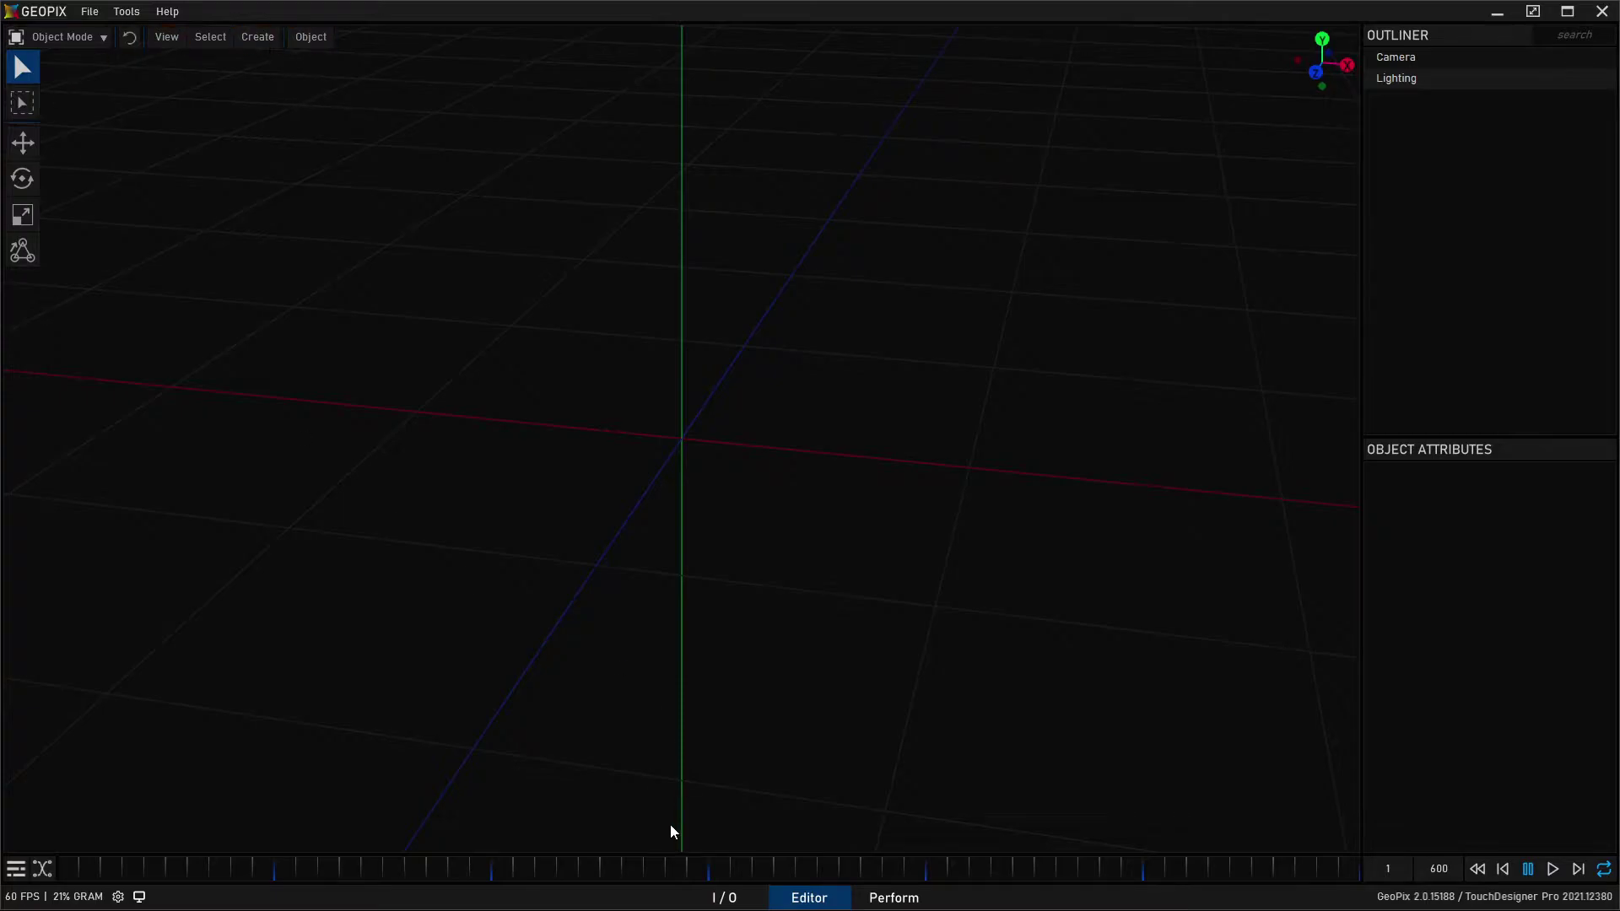
{"action": "left_click", "coordinate": [746, 899]}
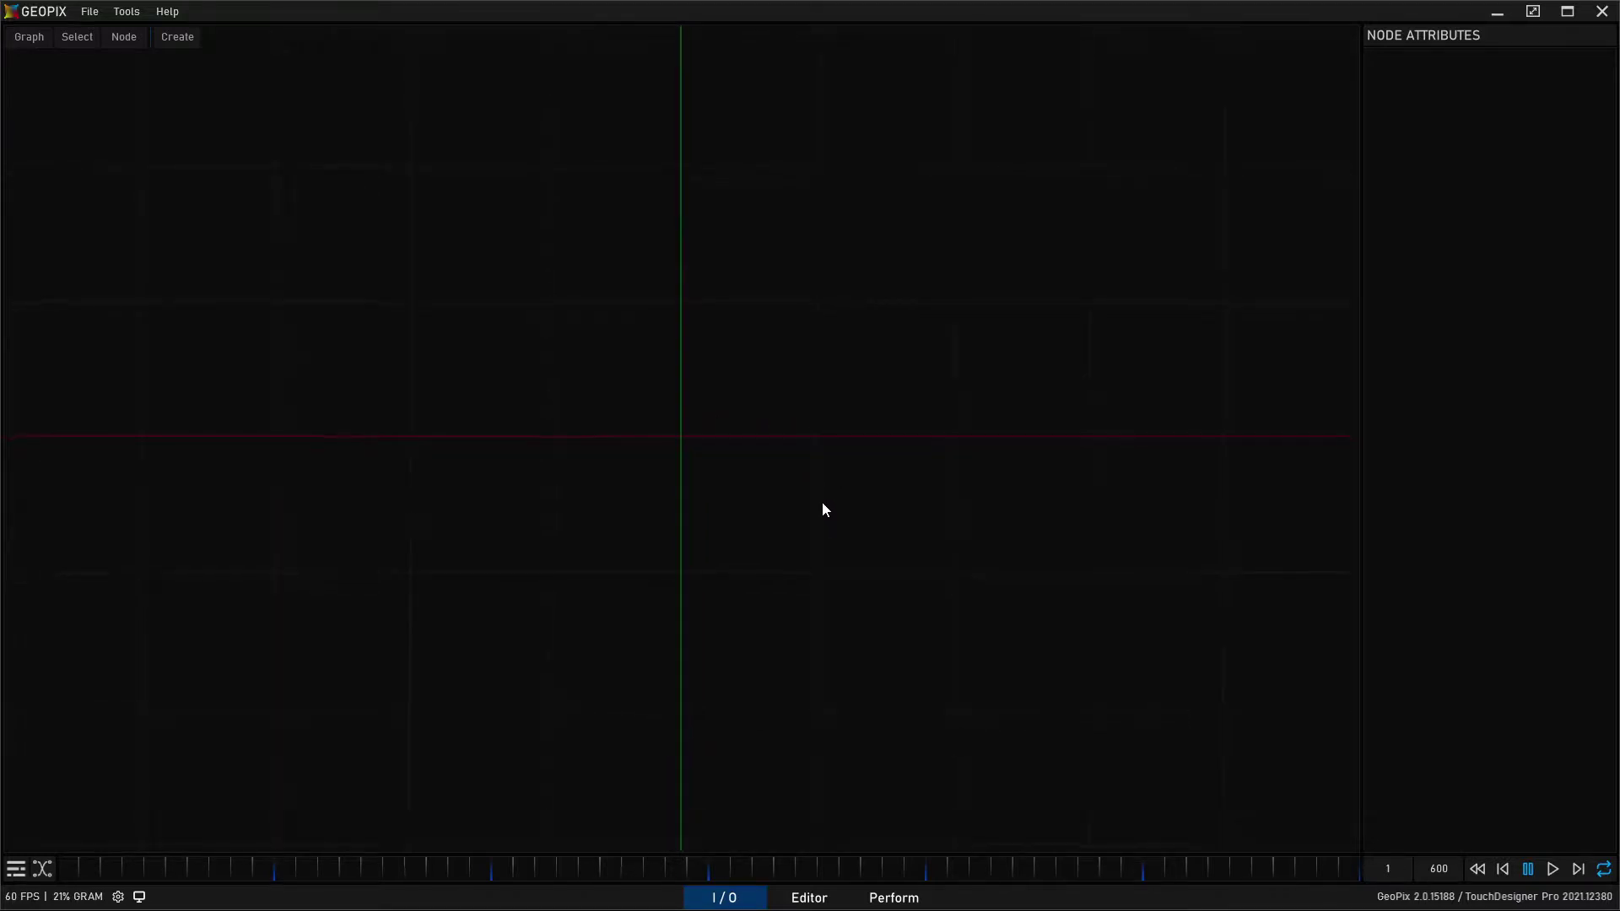
{"action": "left_click_drag", "start_coordinate": [823, 506], "coordinate": [915, 503]}
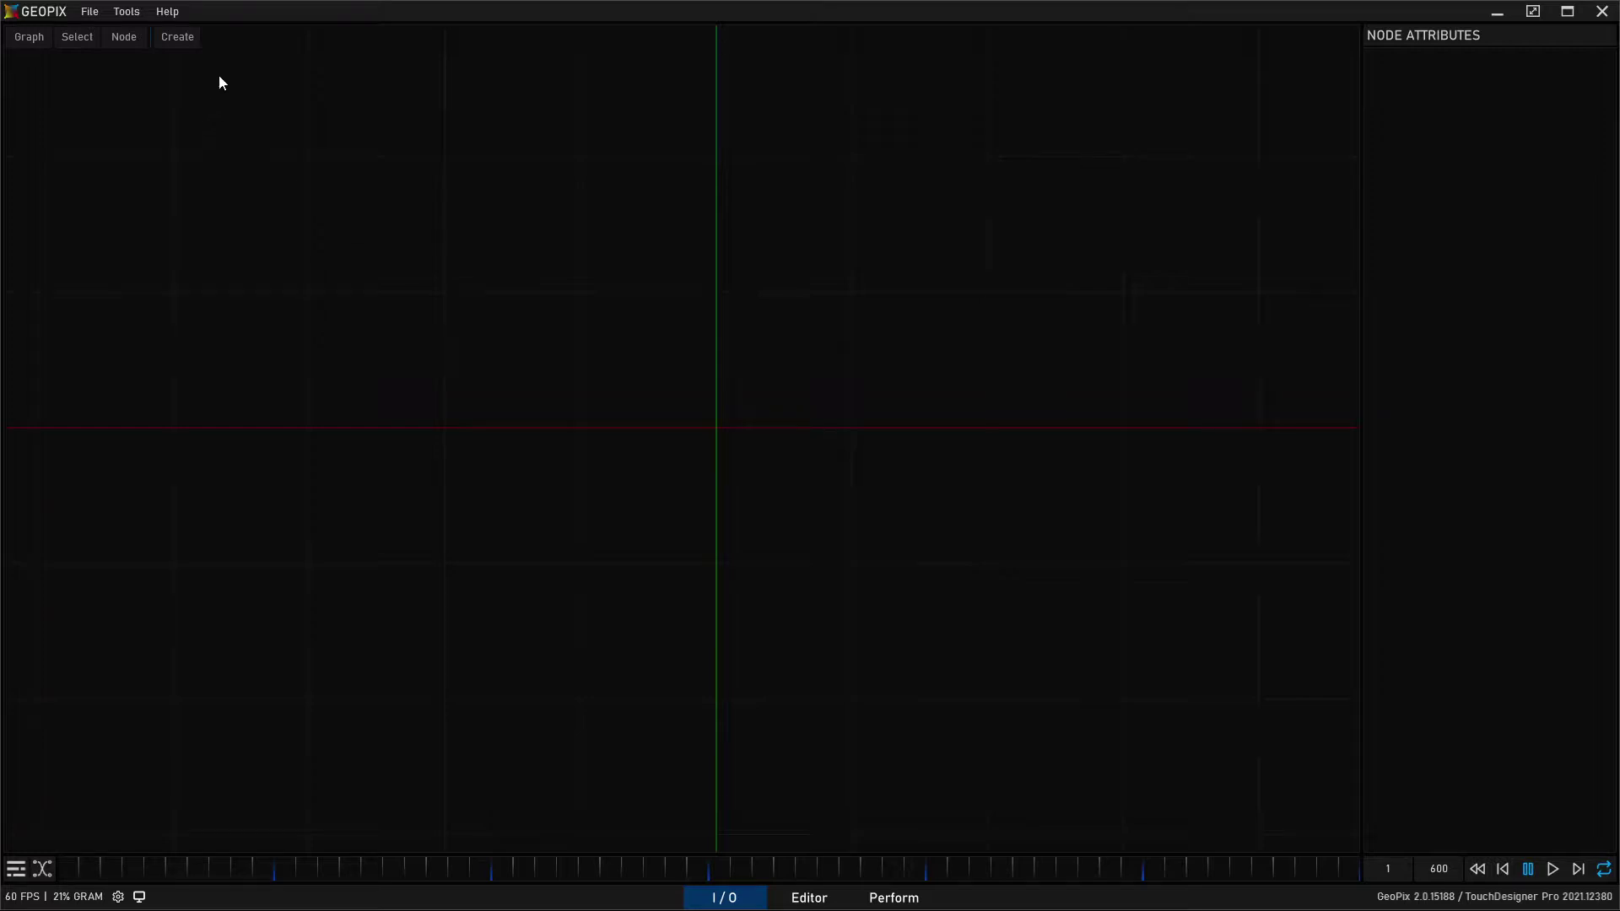
Step: Add a Macro from System Nodes > All and place Macro_2 near the canvas centre
{"action": "left_click", "coordinate": [172, 37]}
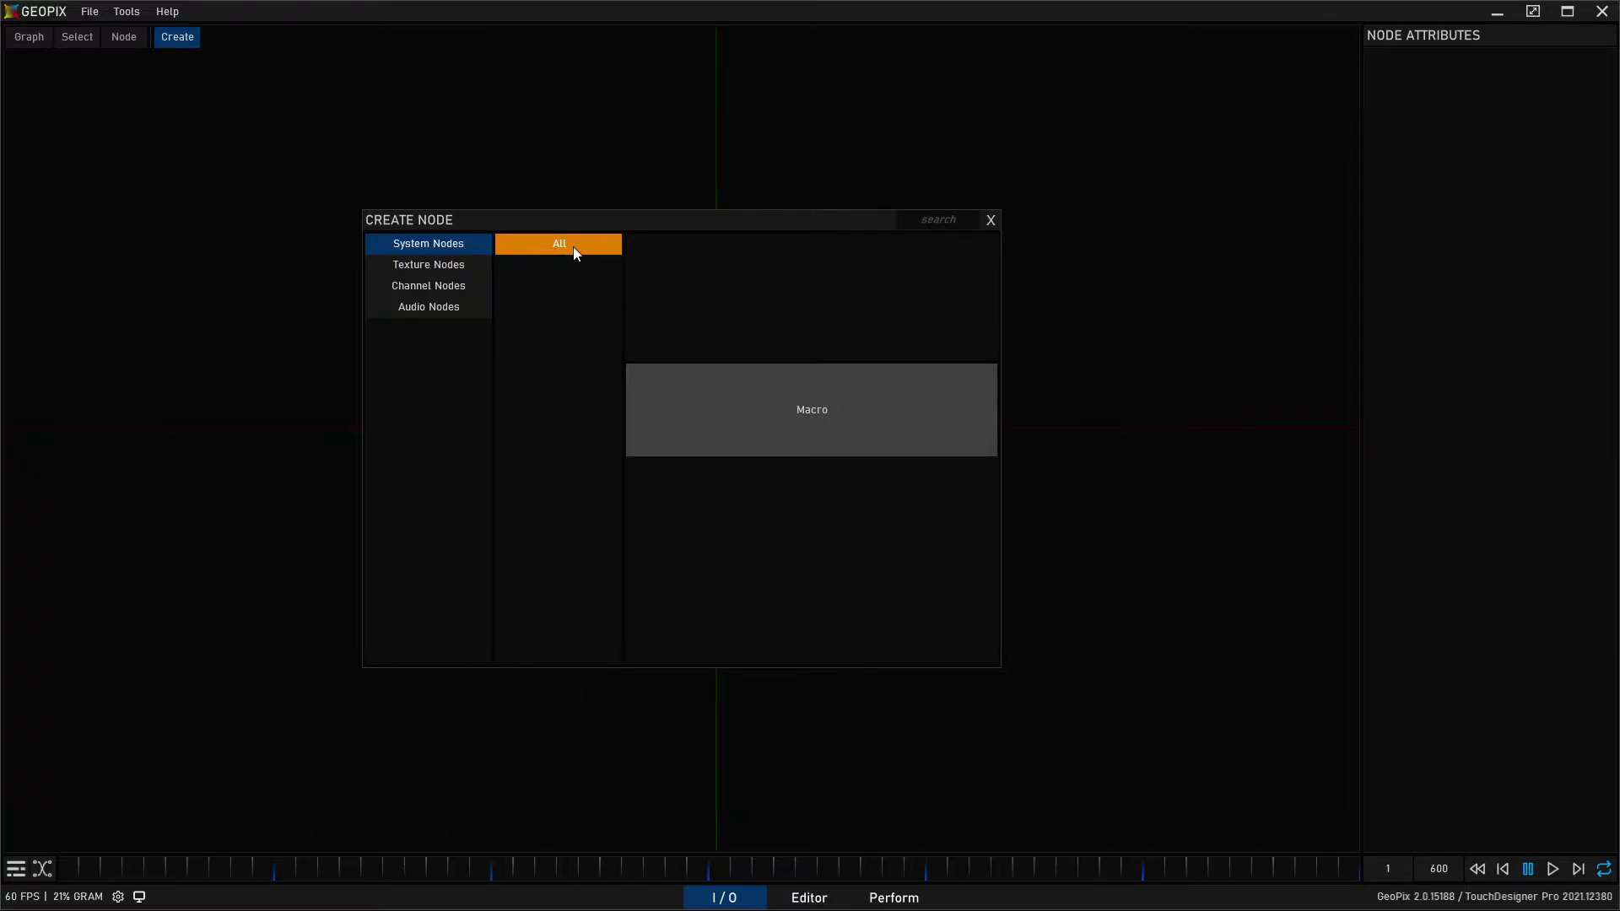
{"action": "mouse_move", "coordinate": [814, 447]}
{"action": "left_click", "coordinate": [805, 419]}
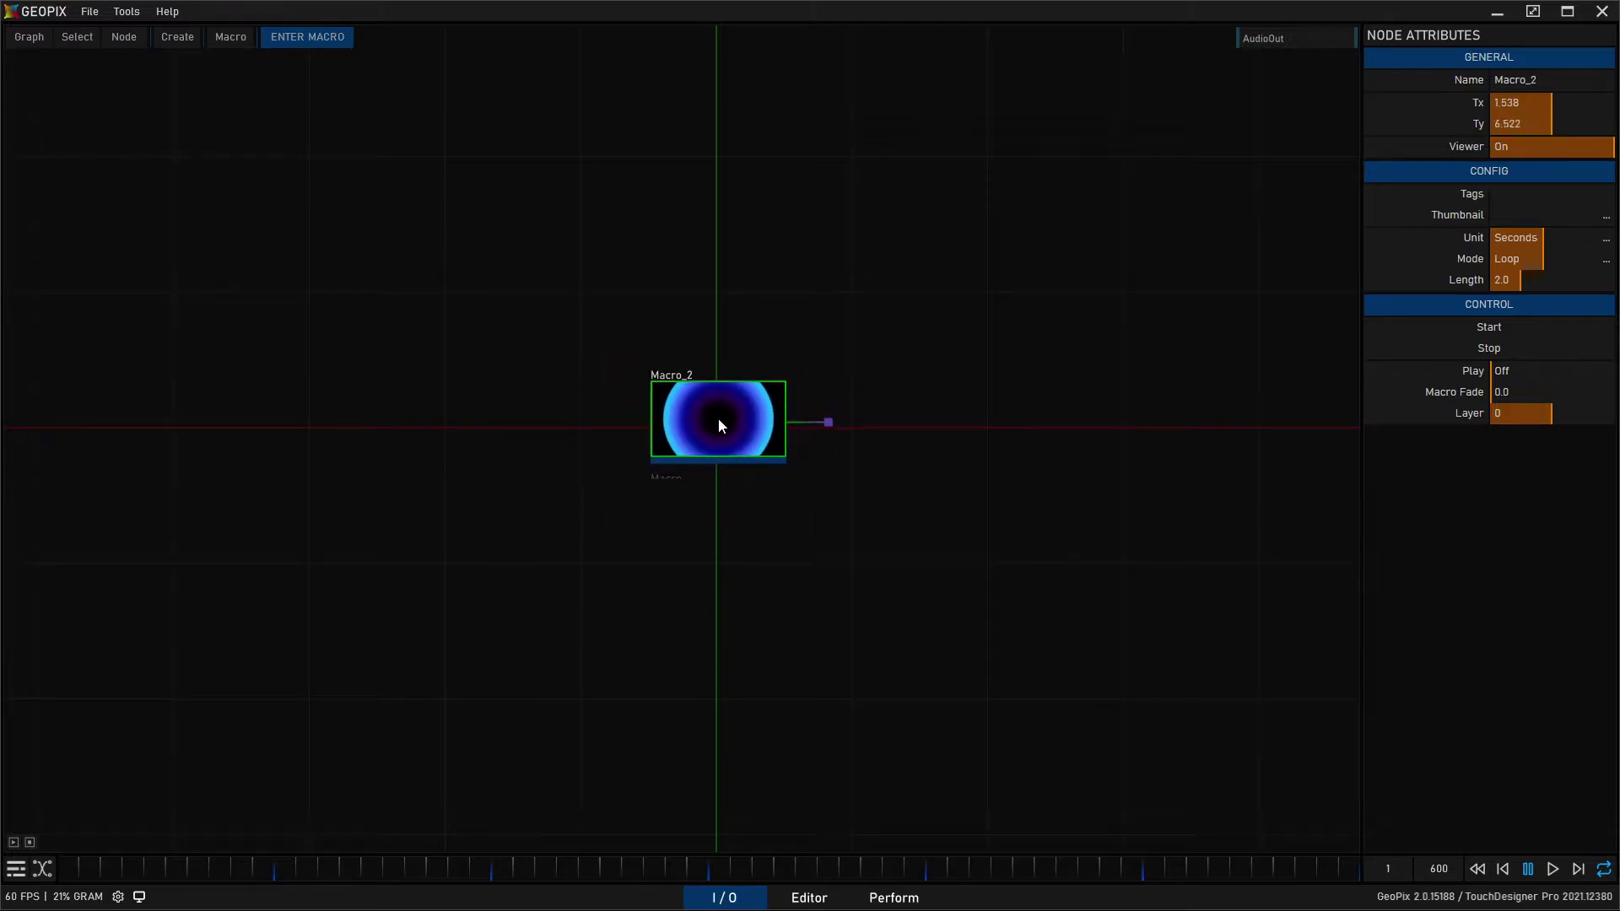
{"action": "left_click", "coordinate": [715, 421]}
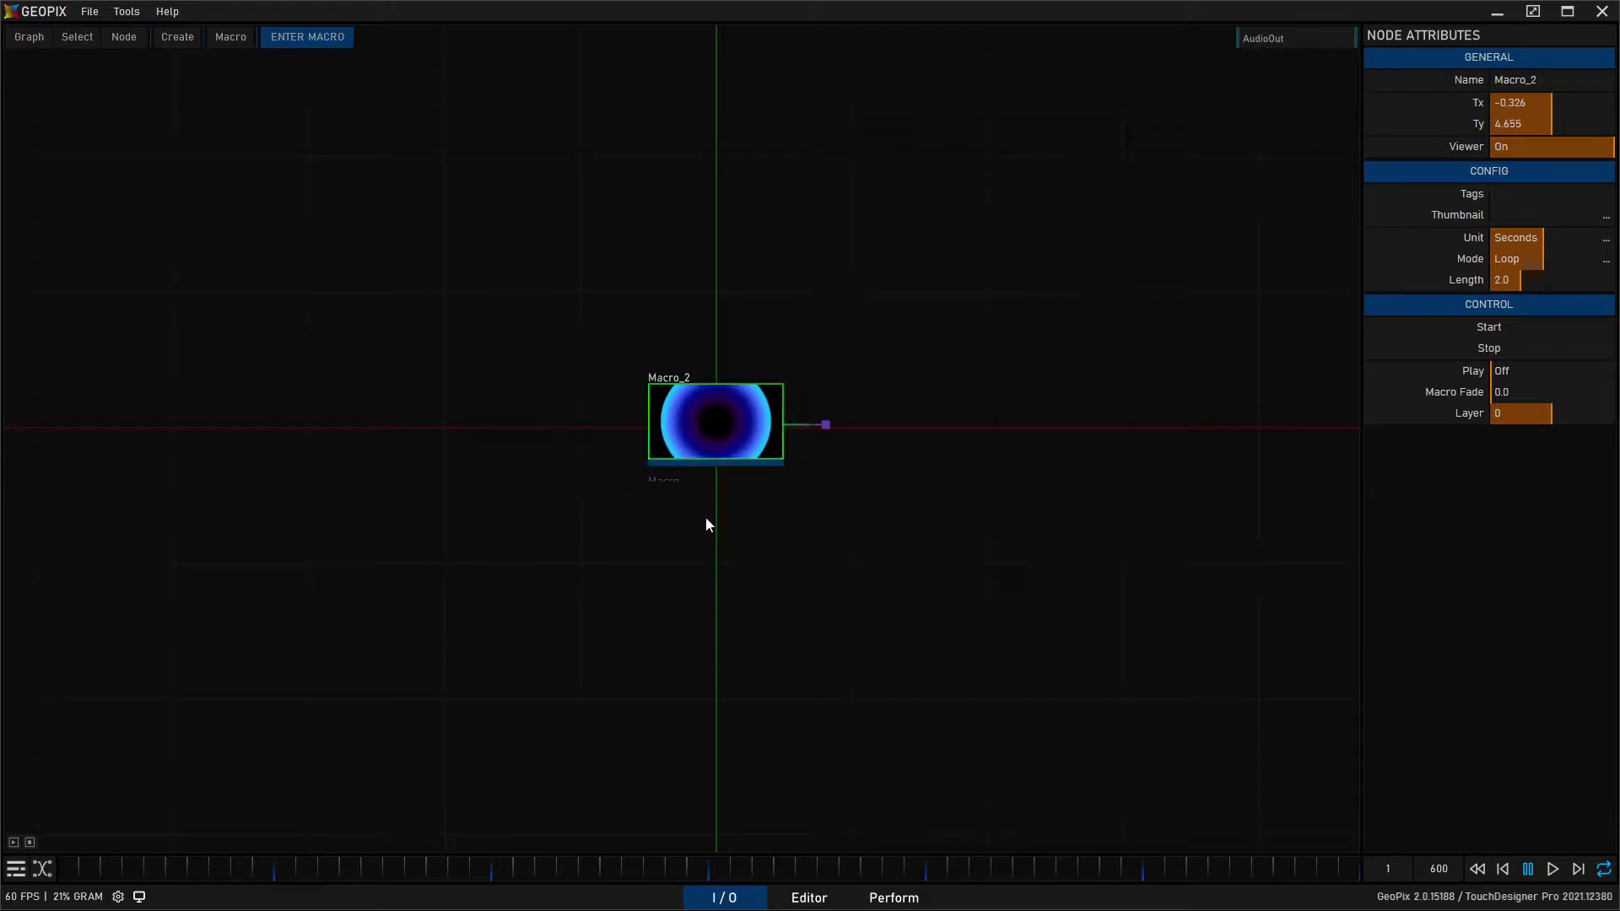
{"action": "left_click", "coordinate": [696, 270]}
{"action": "left_click", "coordinate": [703, 418]}
{"action": "left_click_drag", "start_coordinate": [737, 428], "coordinate": [736, 437]}
{"action": "left_click", "coordinate": [665, 280]}
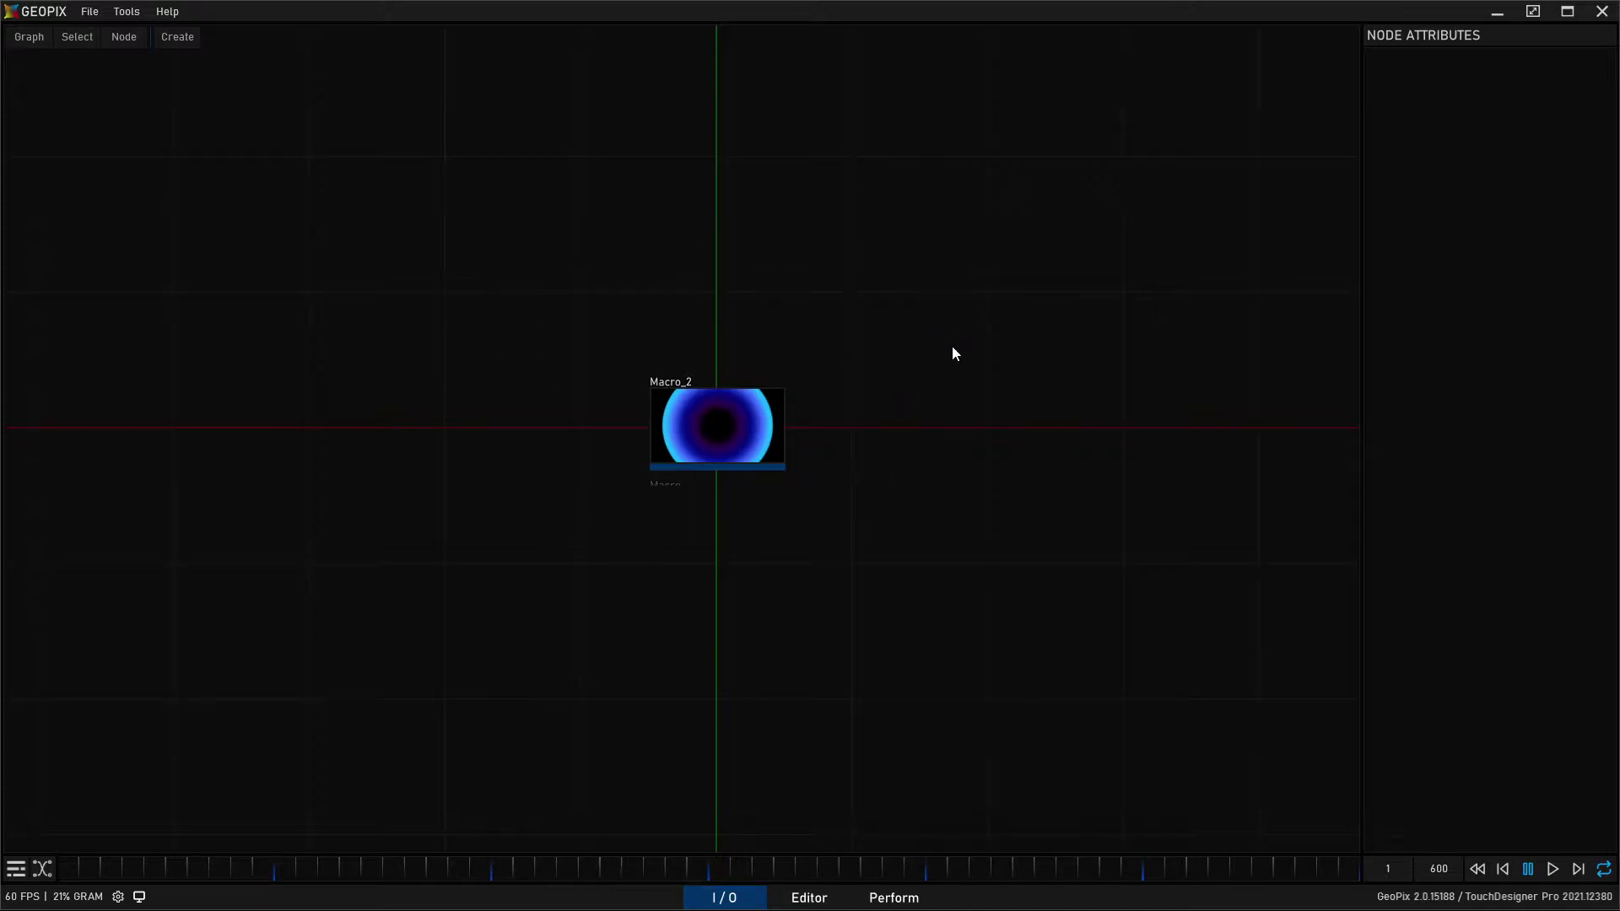
{"action": "left_click", "coordinate": [707, 443]}
{"action": "left_click", "coordinate": [407, 299]}
{"action": "left_click", "coordinate": [188, 35]}
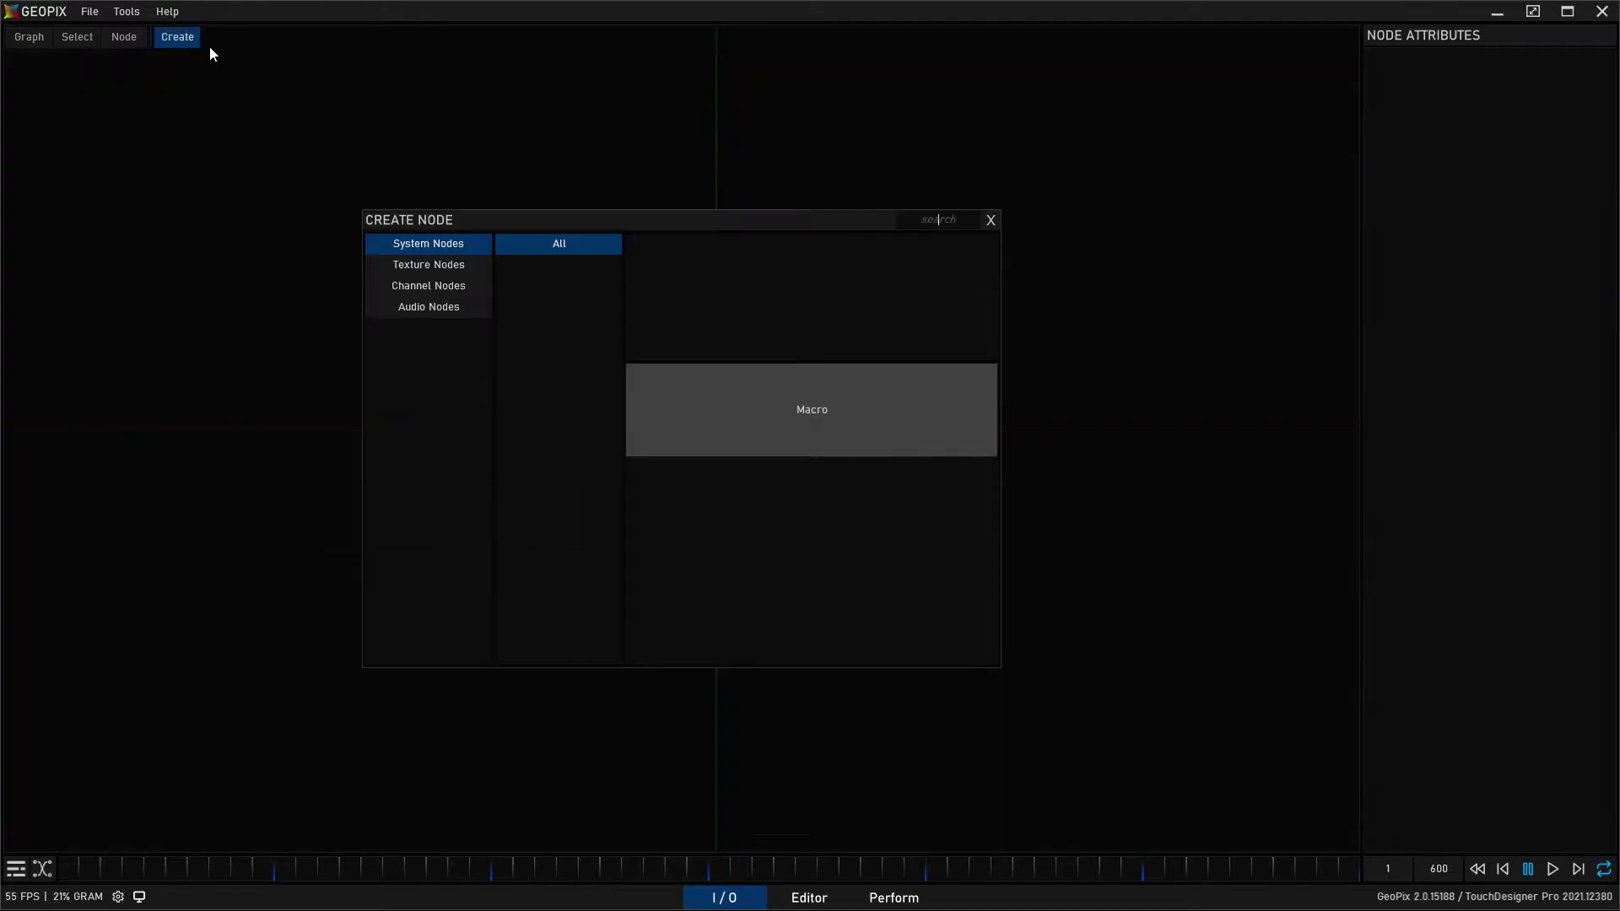
{"action": "left_click", "coordinate": [446, 265]}
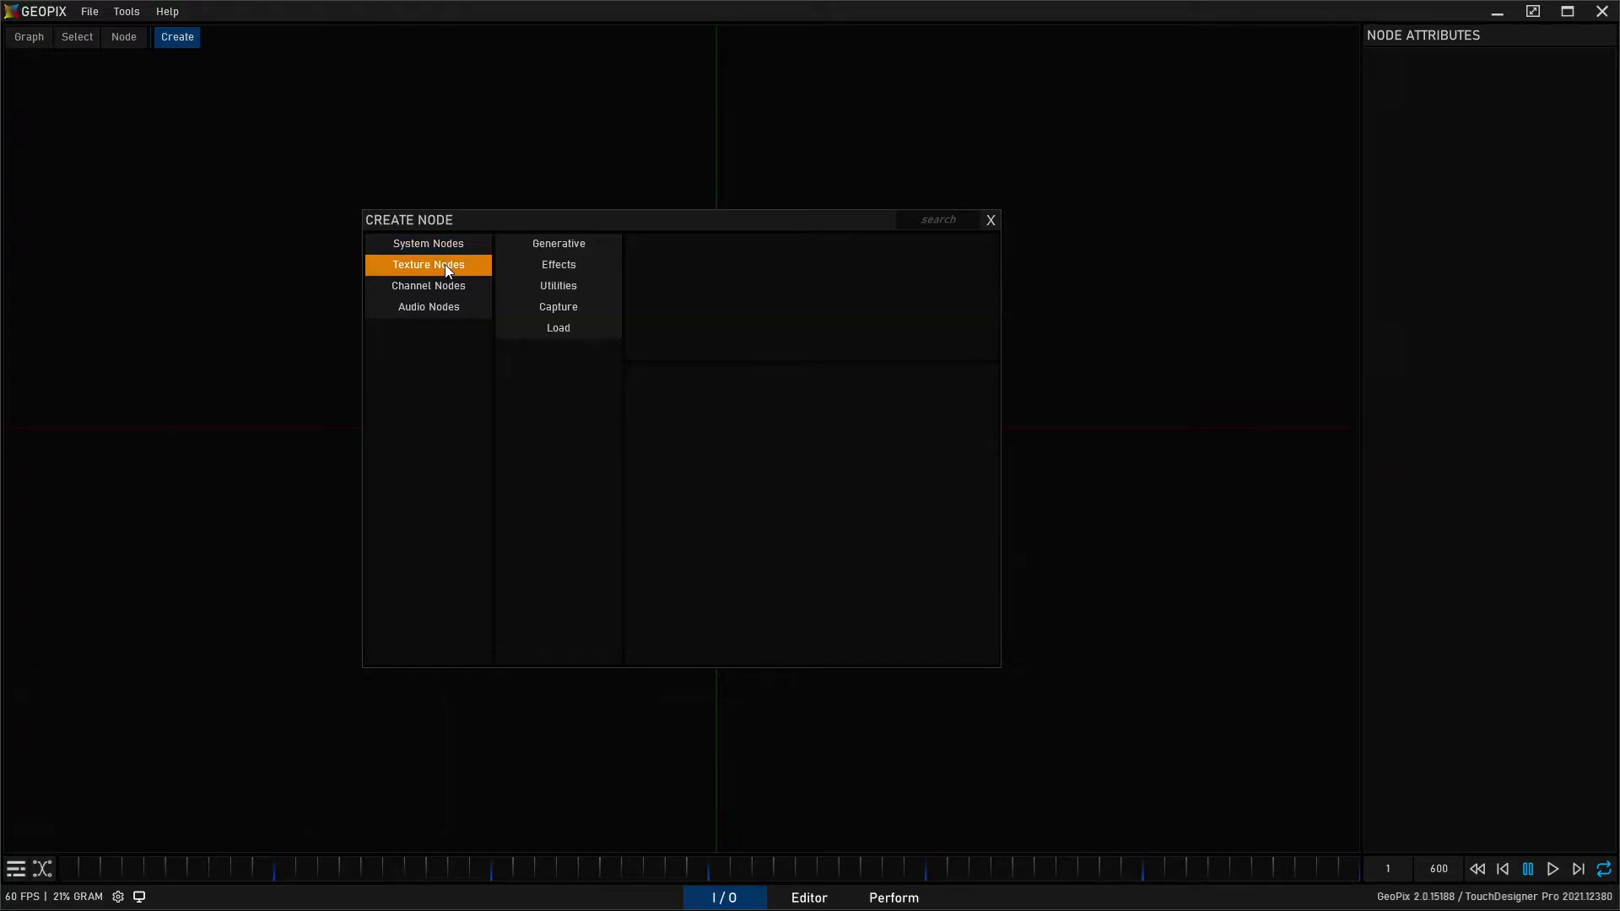
{"action": "left_click", "coordinate": [521, 247]}
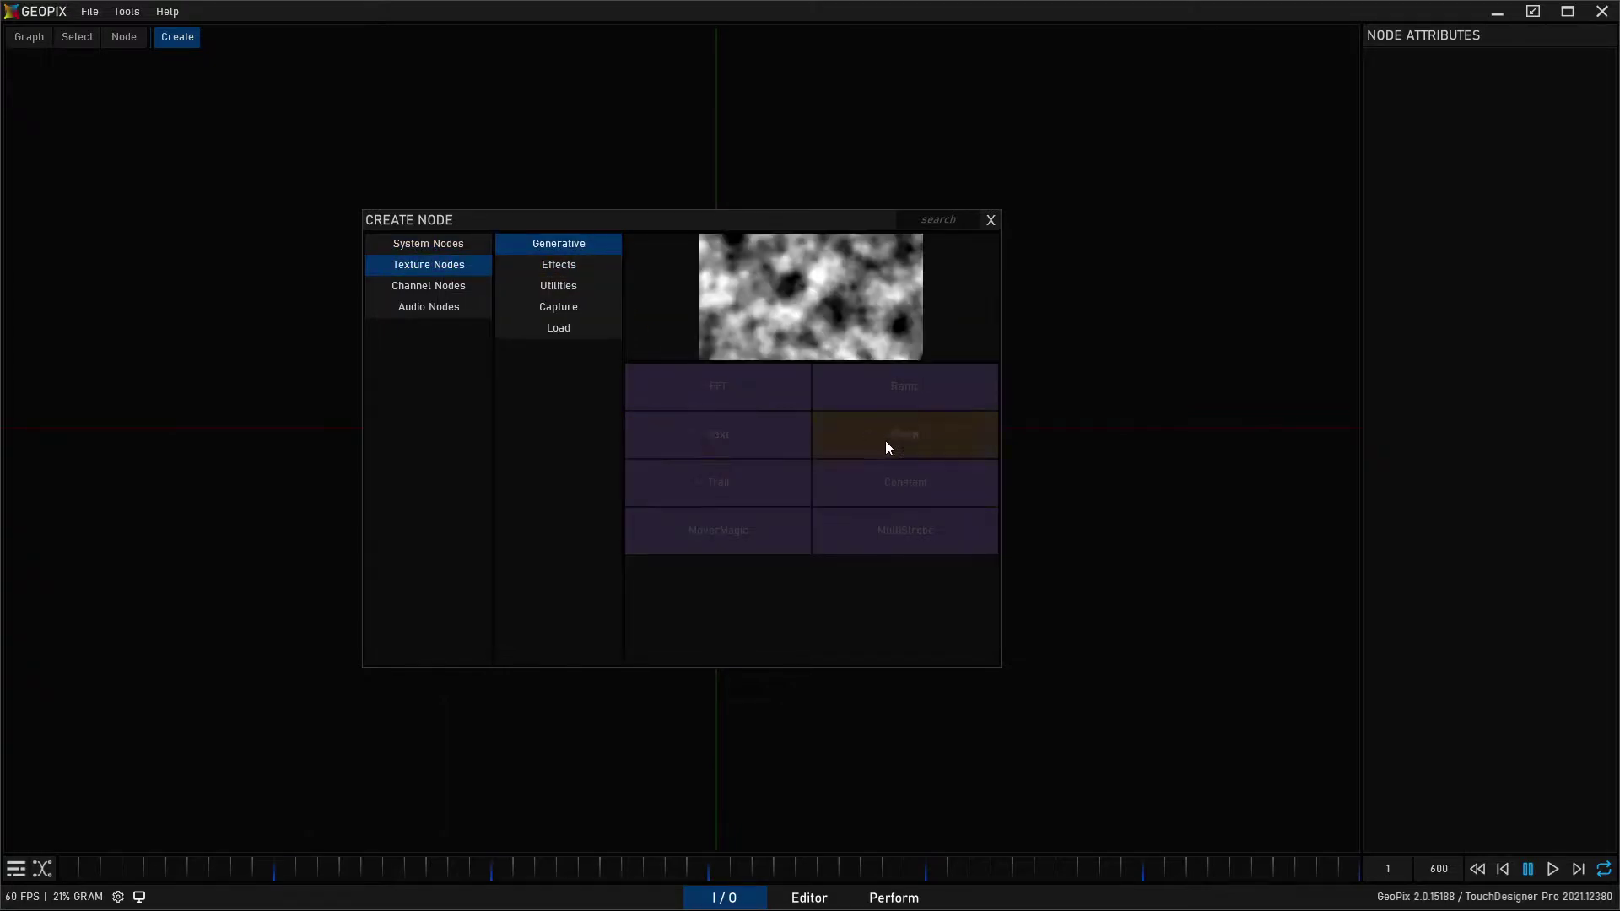
{"action": "left_click", "coordinate": [926, 490]}
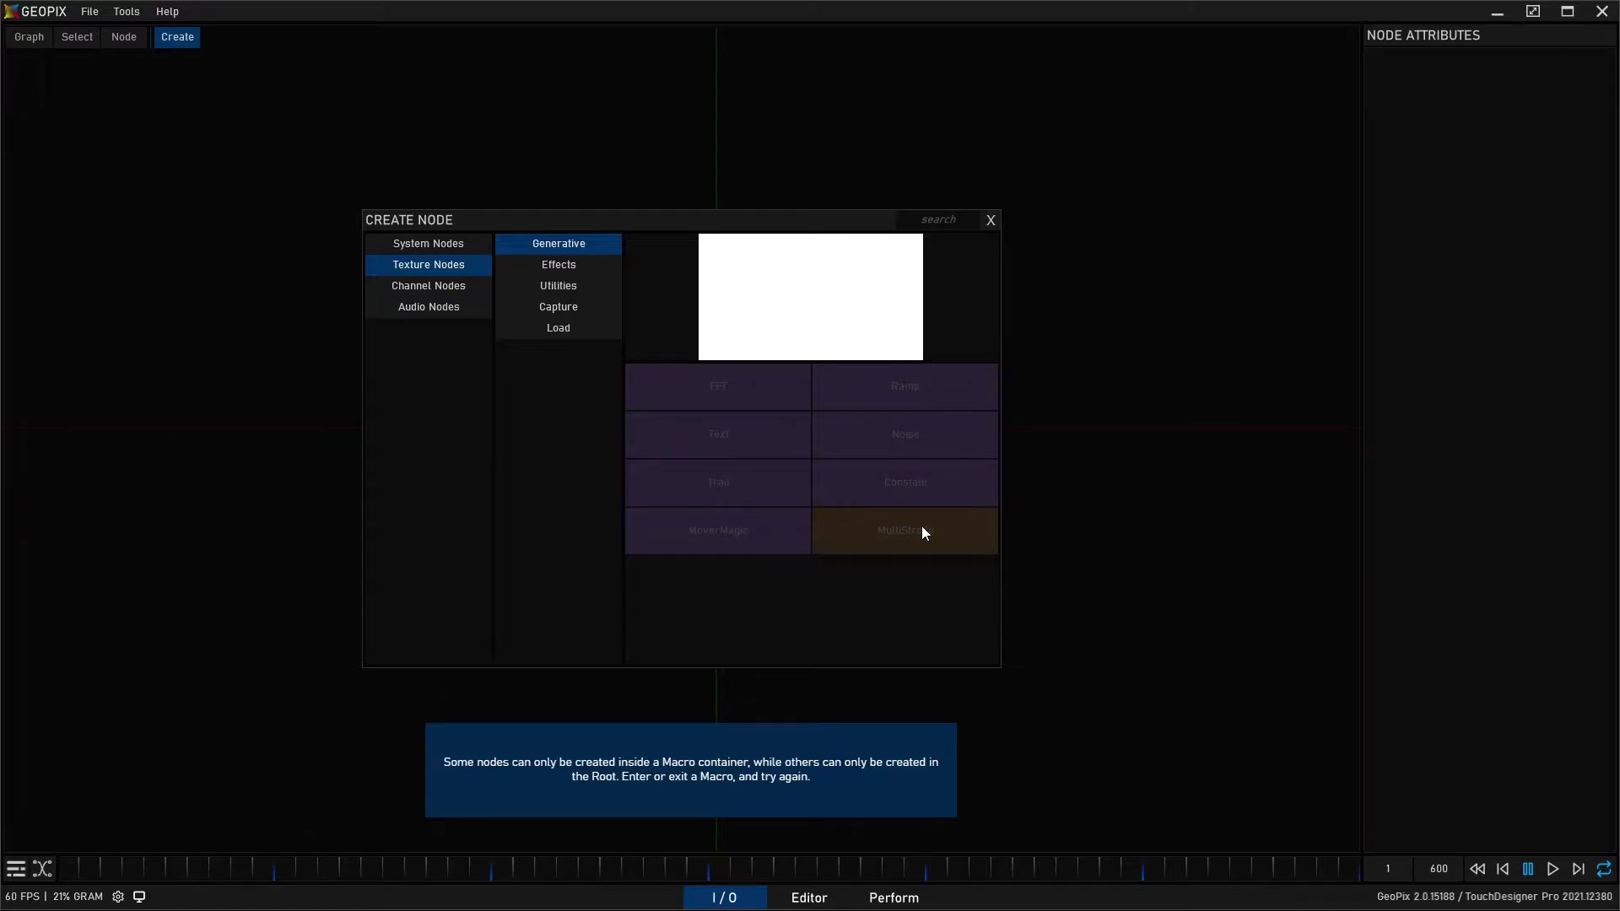
{"action": "left_click", "coordinate": [990, 218]}
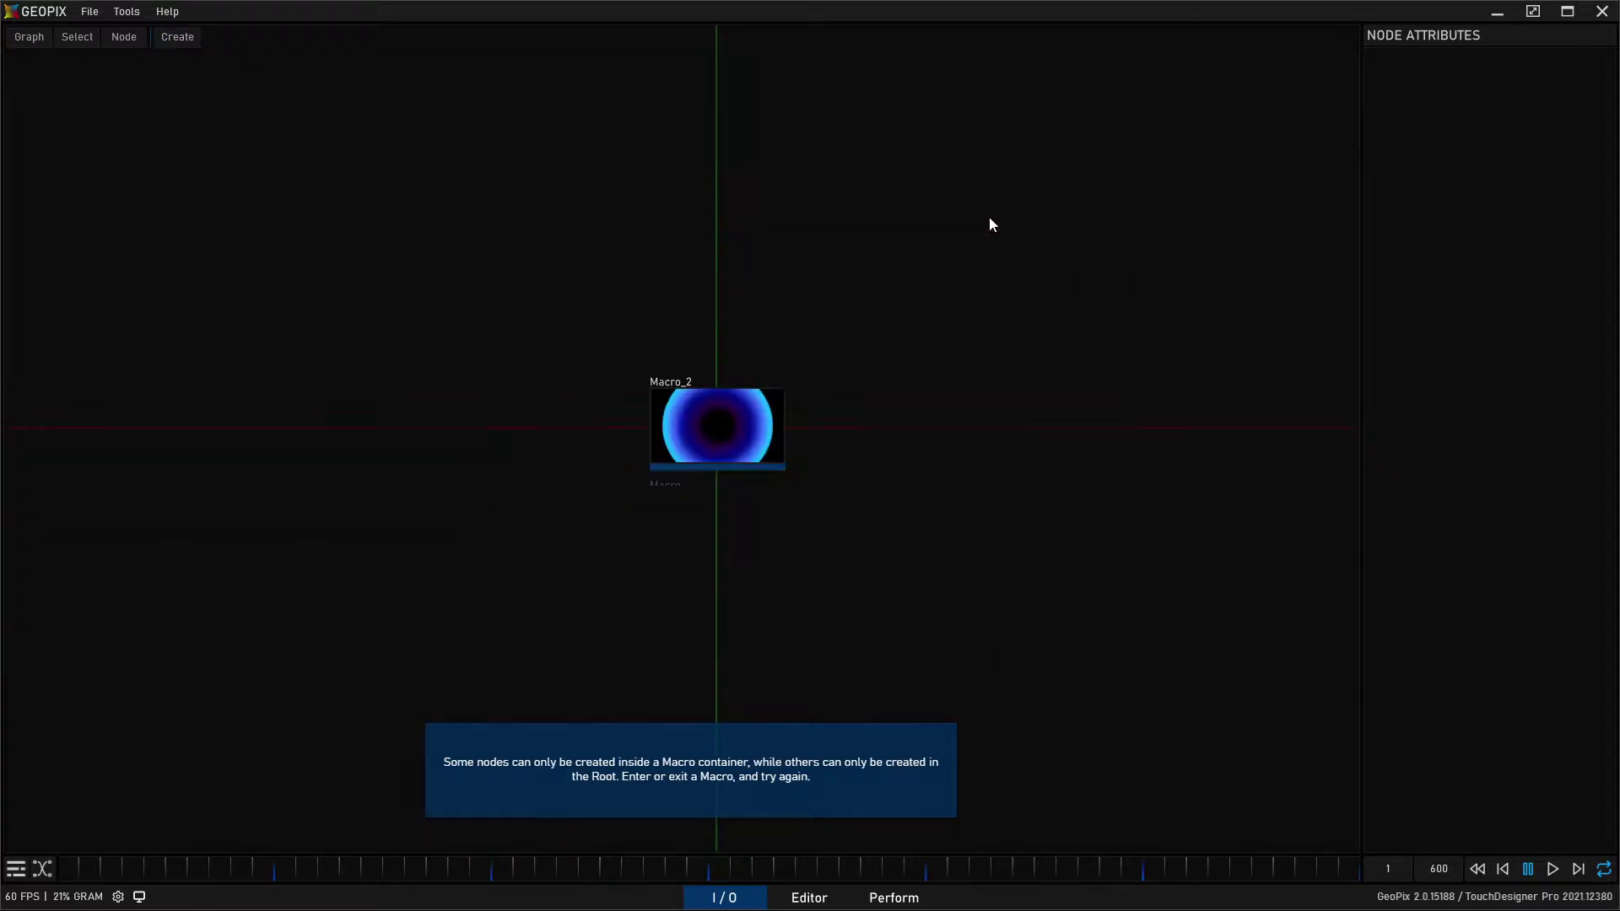
Step: Enter Macro_2 and scrub its timeline to preview the ramp animation
{"action": "left_click", "coordinate": [693, 424]}
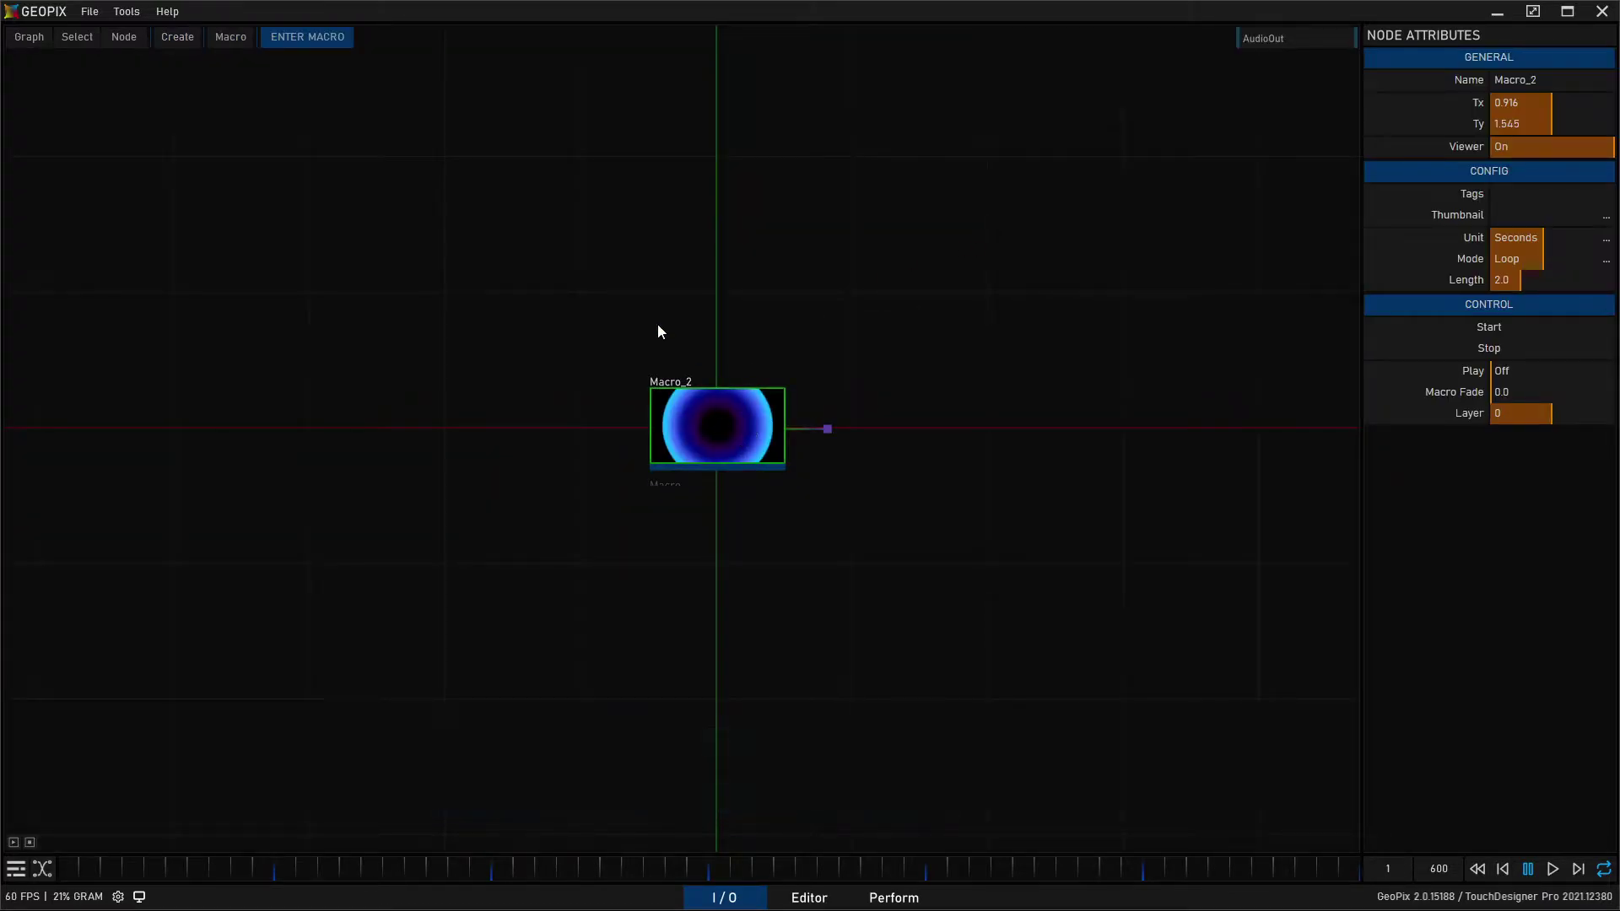
{"action": "left_click", "coordinate": [319, 40]}
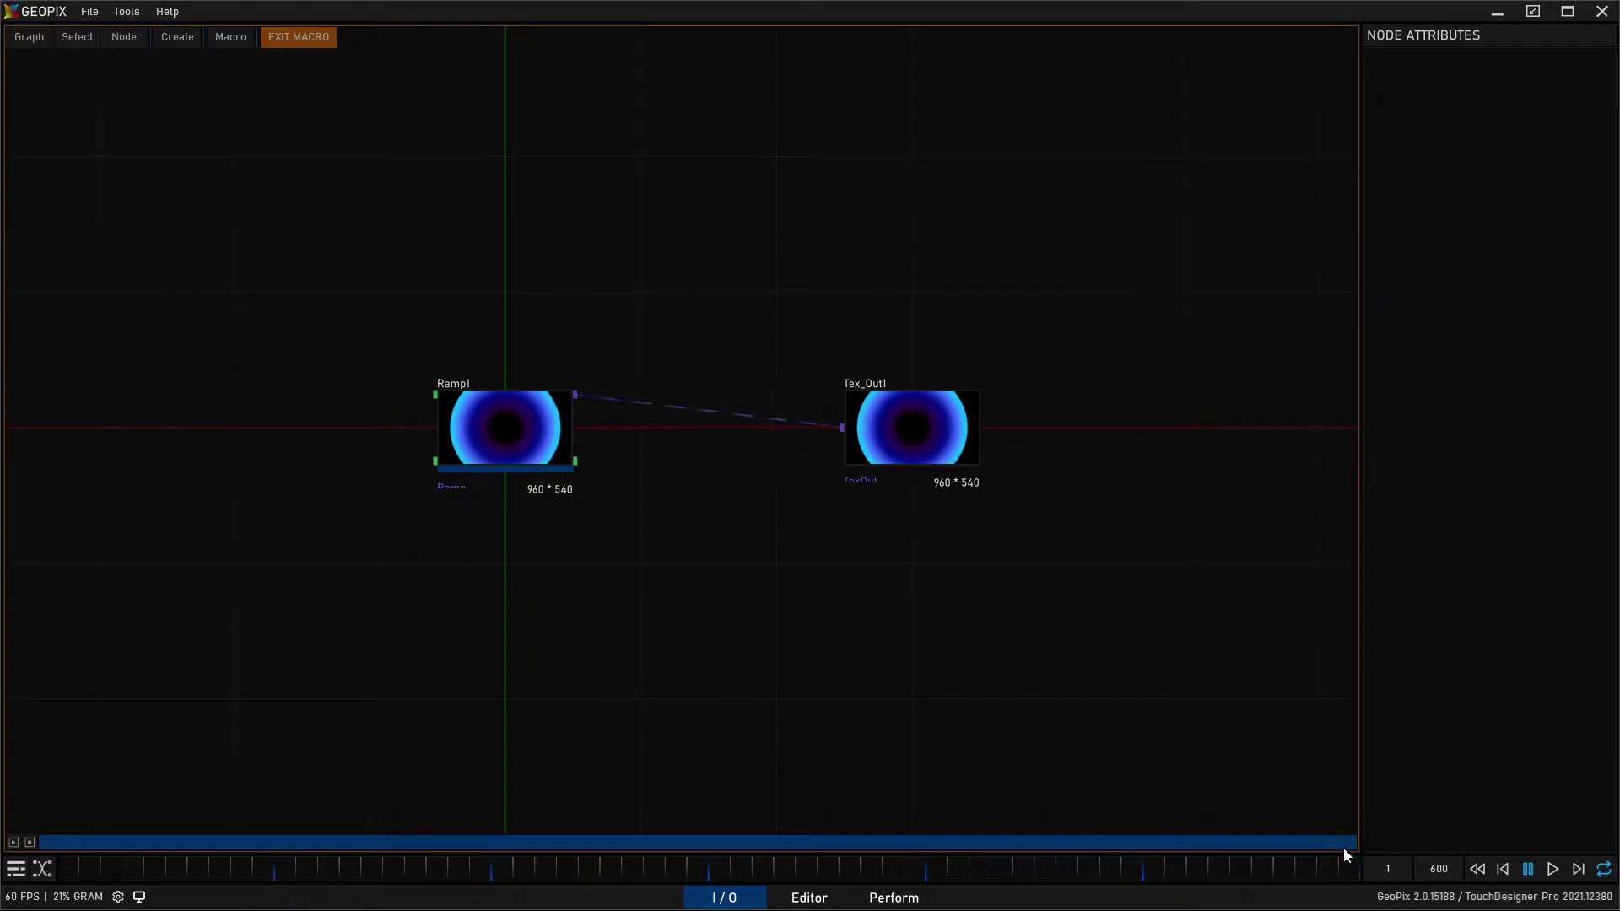
{"action": "left_click_drag", "start_coordinate": [44, 844], "coordinate": [1128, 842]}
{"action": "left_click_drag", "start_coordinate": [1026, 797], "coordinate": [58, 848]}
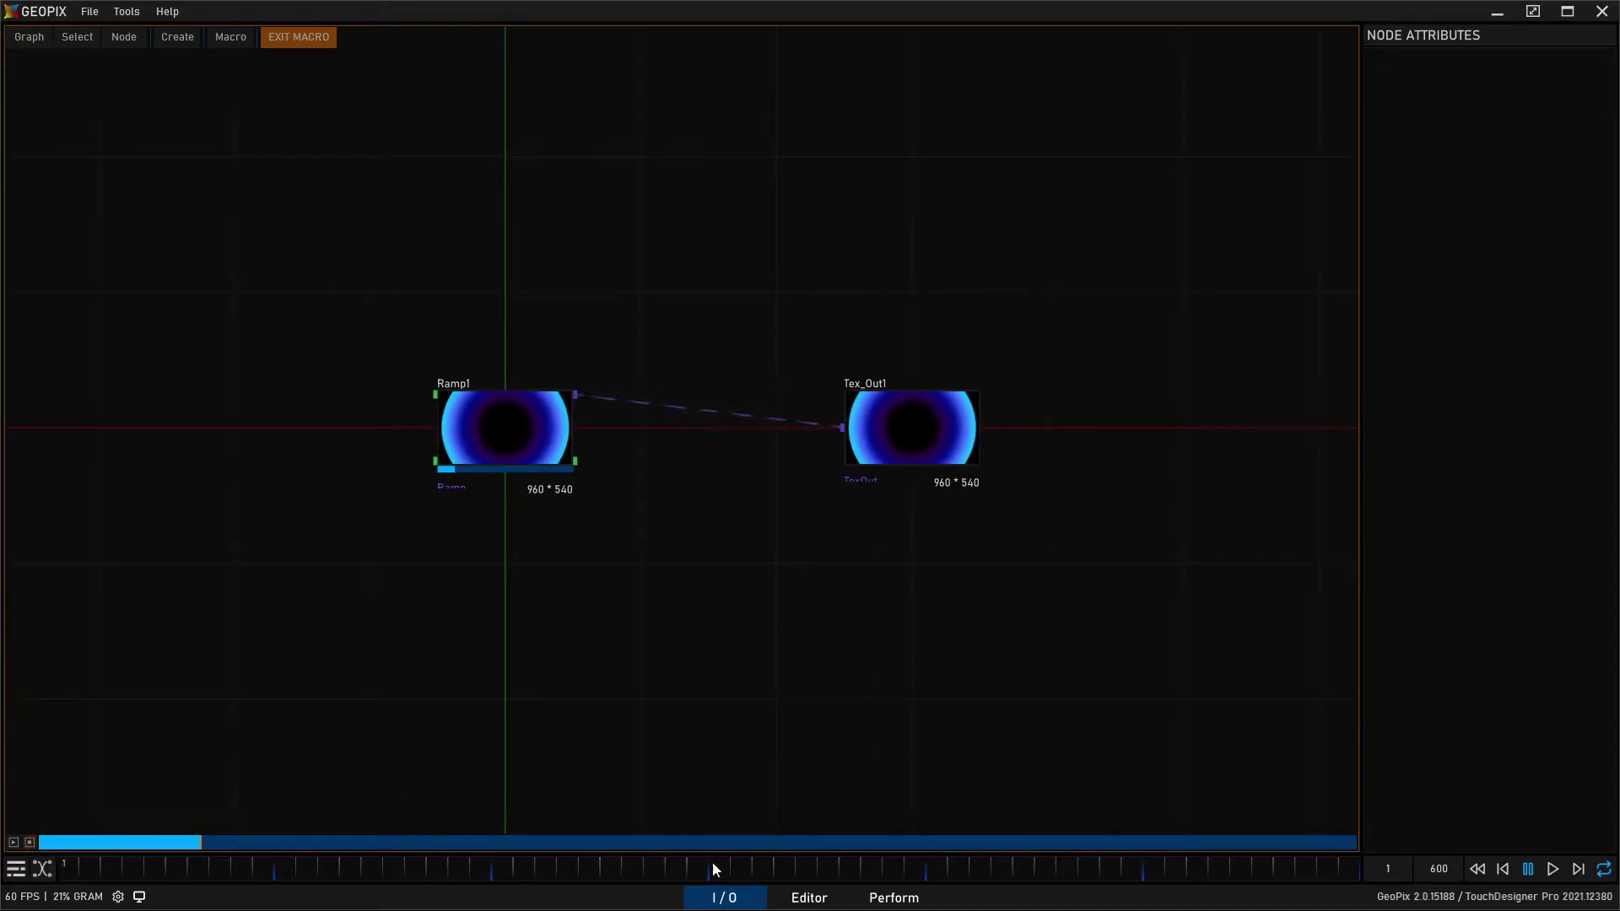
{"action": "left_click_drag", "start_coordinate": [238, 856], "coordinate": [65, 810]}
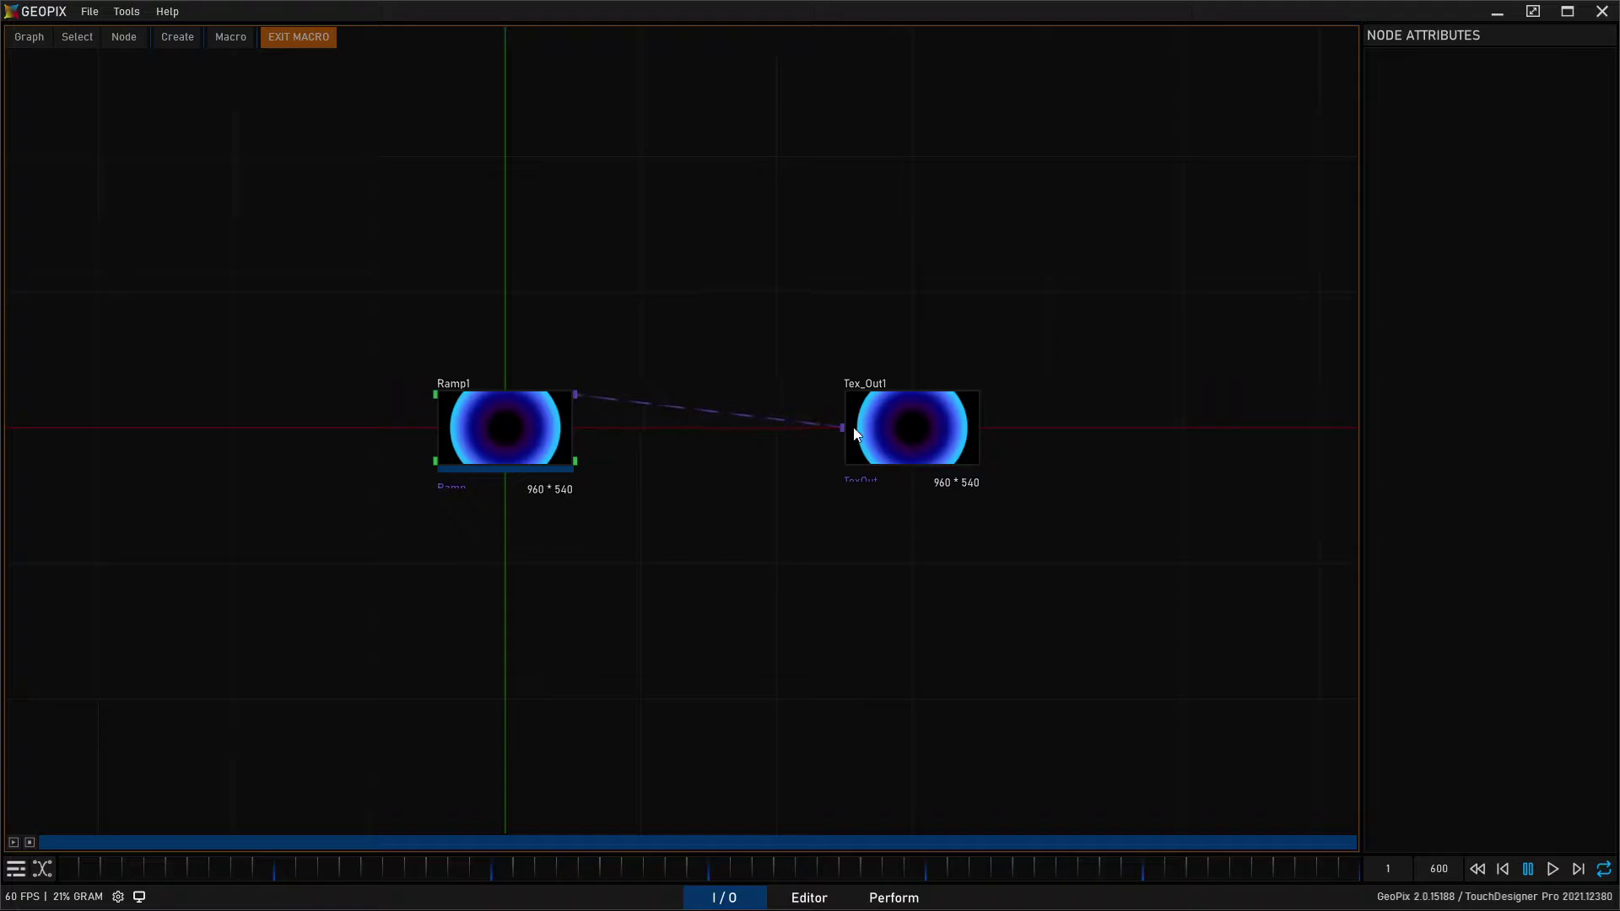
Step: Move Ramp1 further left of Tex_Out1 in the macro graph
{"action": "left_click_drag", "start_coordinate": [832, 452], "coordinate": [727, 532]}
{"action": "left_click", "coordinate": [558, 437]}
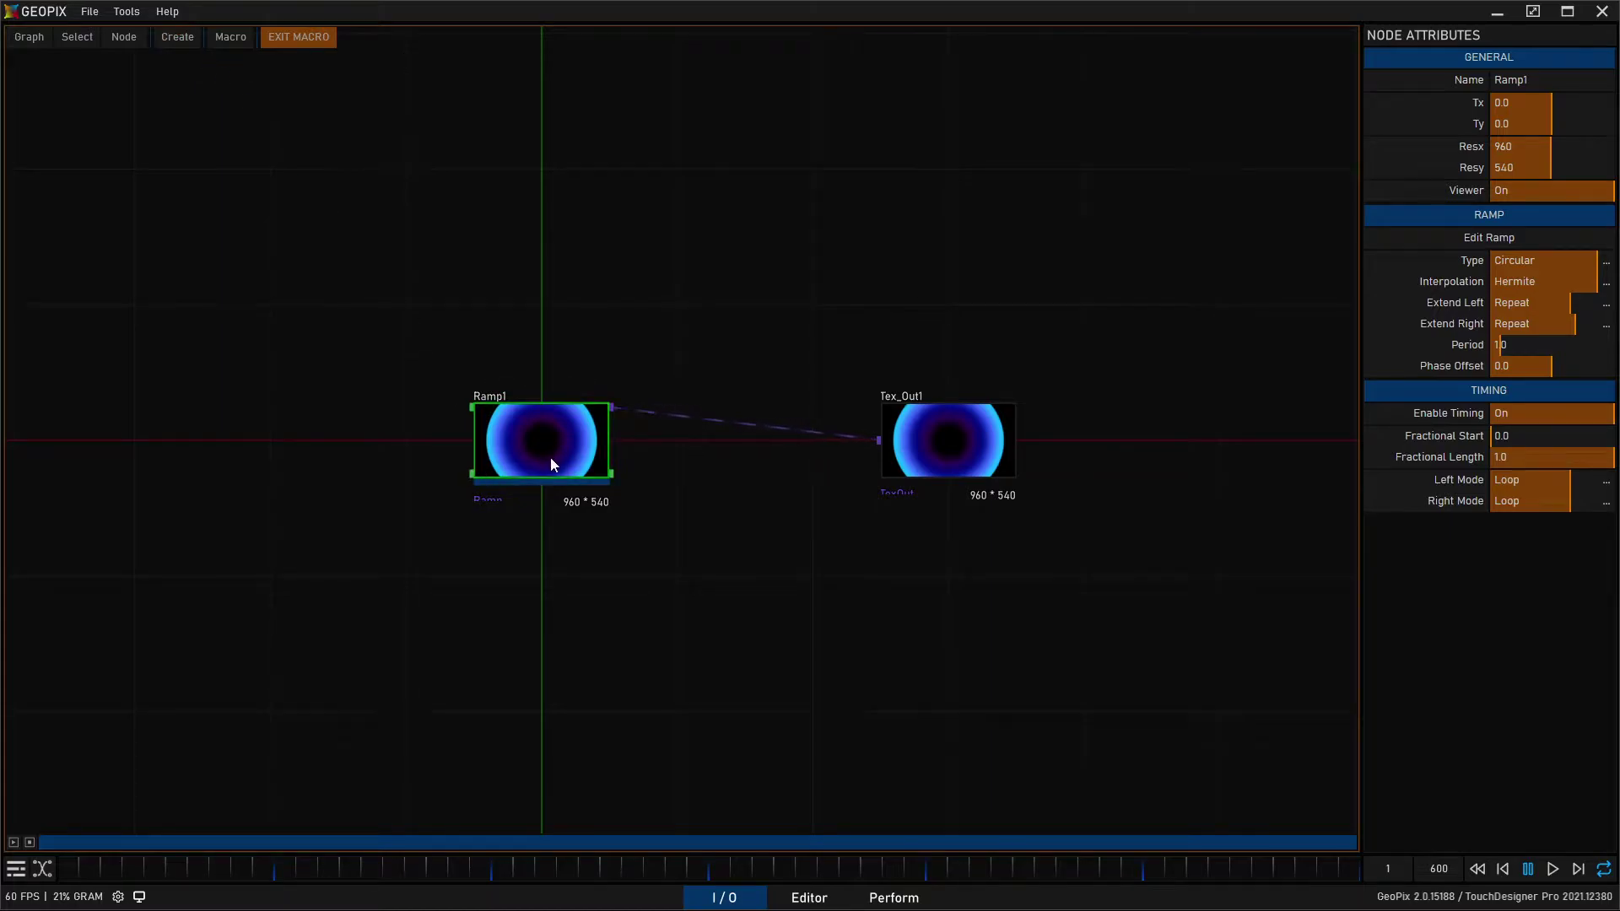
{"action": "left_click_drag", "start_coordinate": [549, 459], "coordinate": [327, 470]}
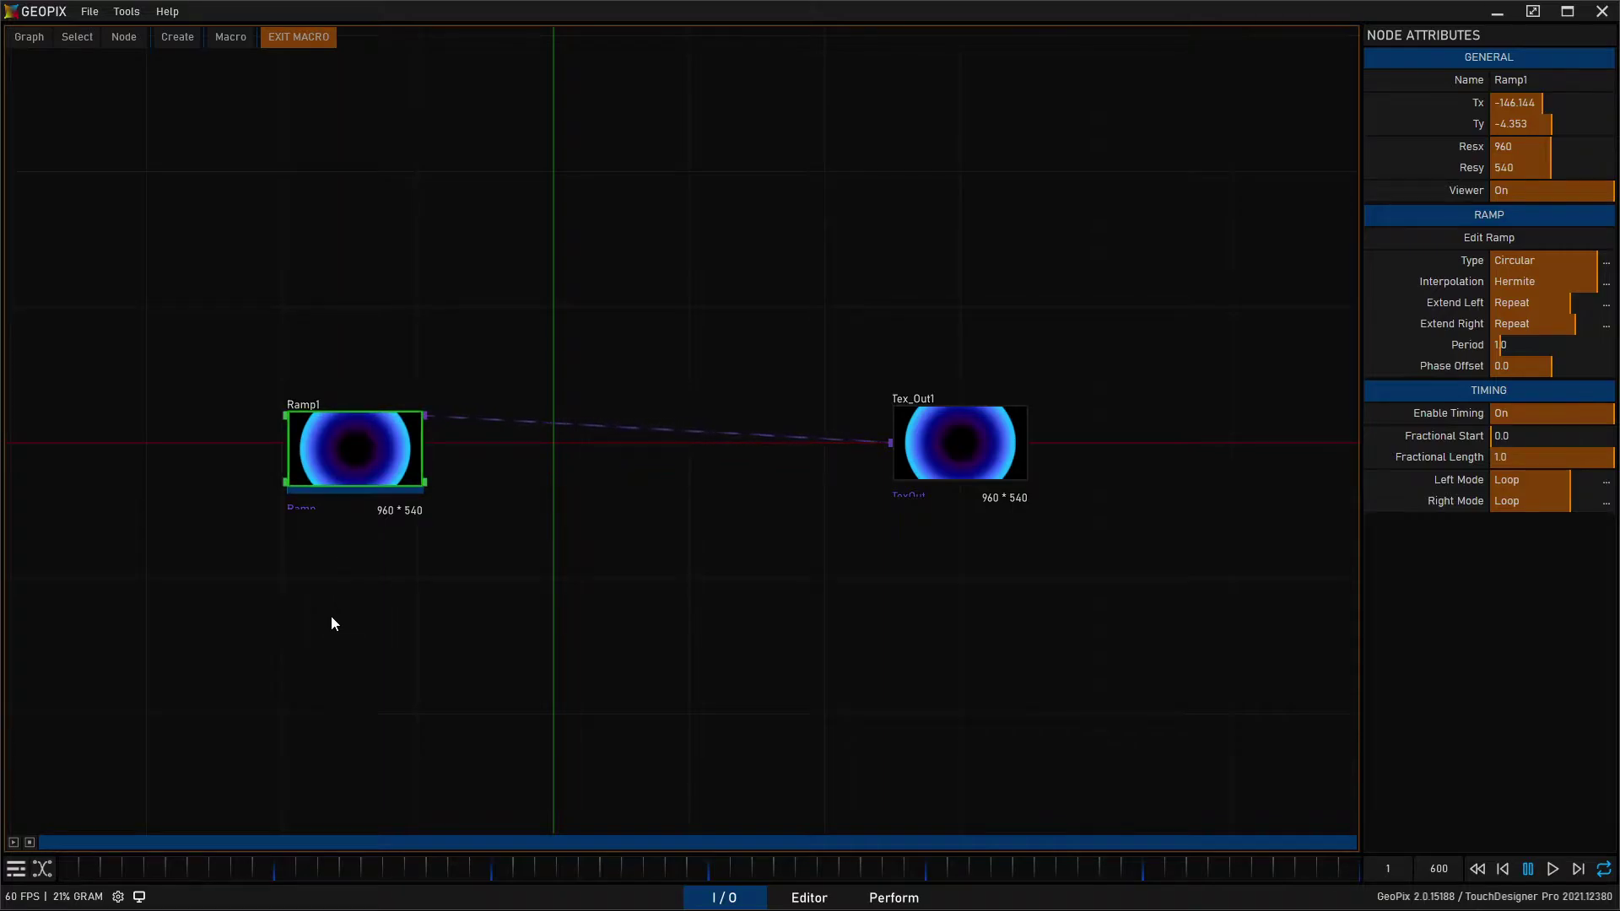
Step: Add a Composite node from Texture Nodes > Utilities below the Ramp1–Tex_Out1 link
{"action": "left_click", "coordinate": [358, 639]}
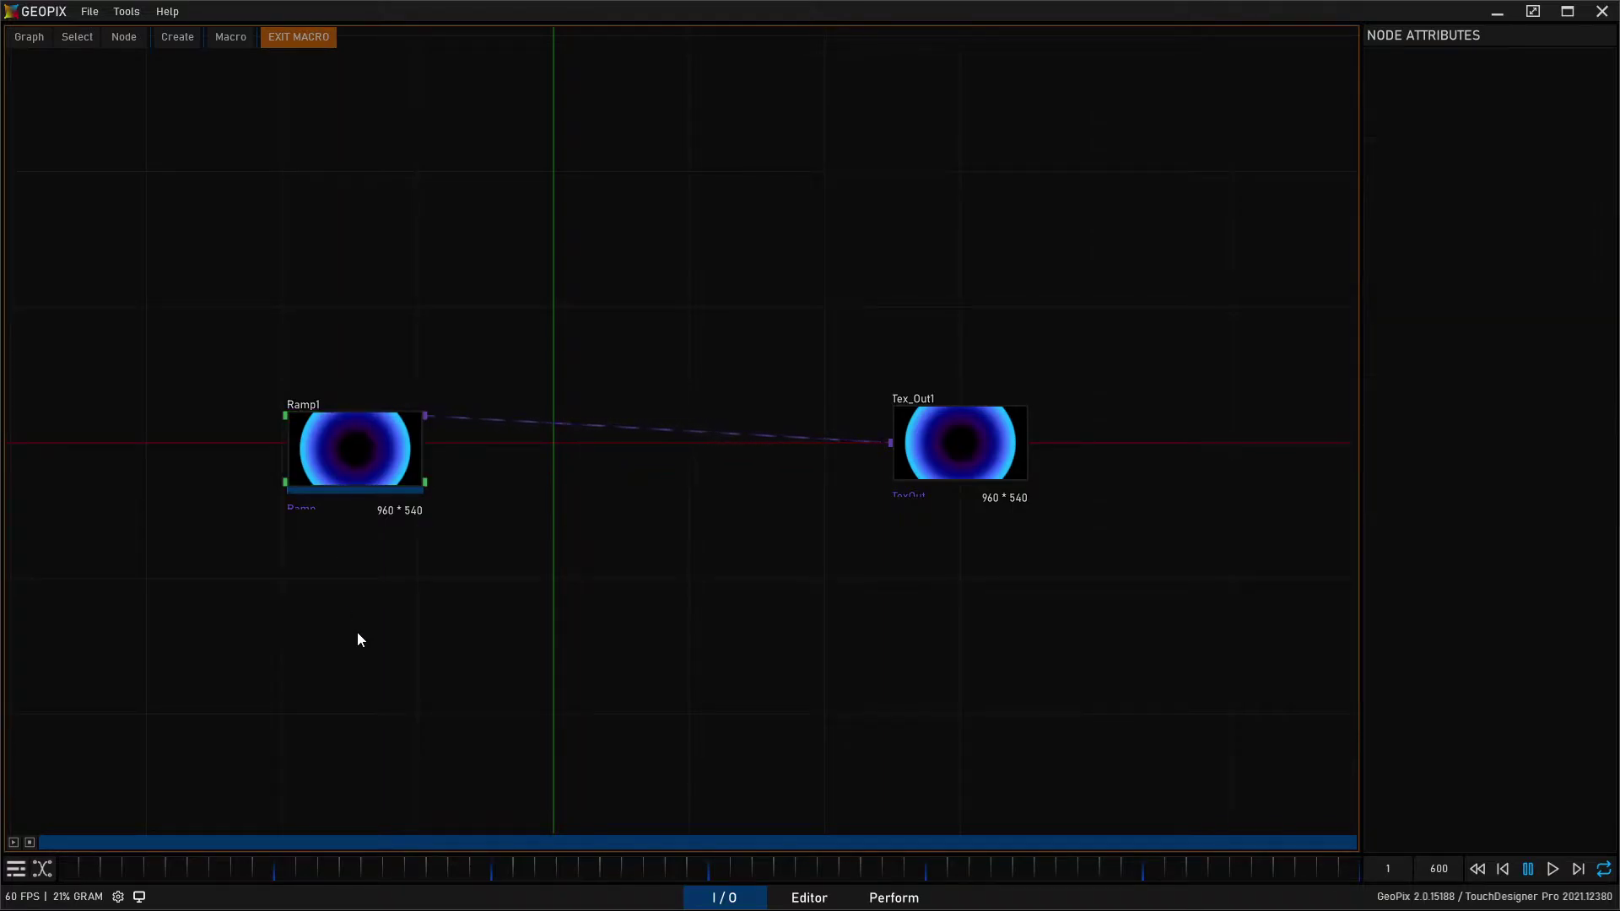
{"action": "left_click", "coordinate": [175, 37]}
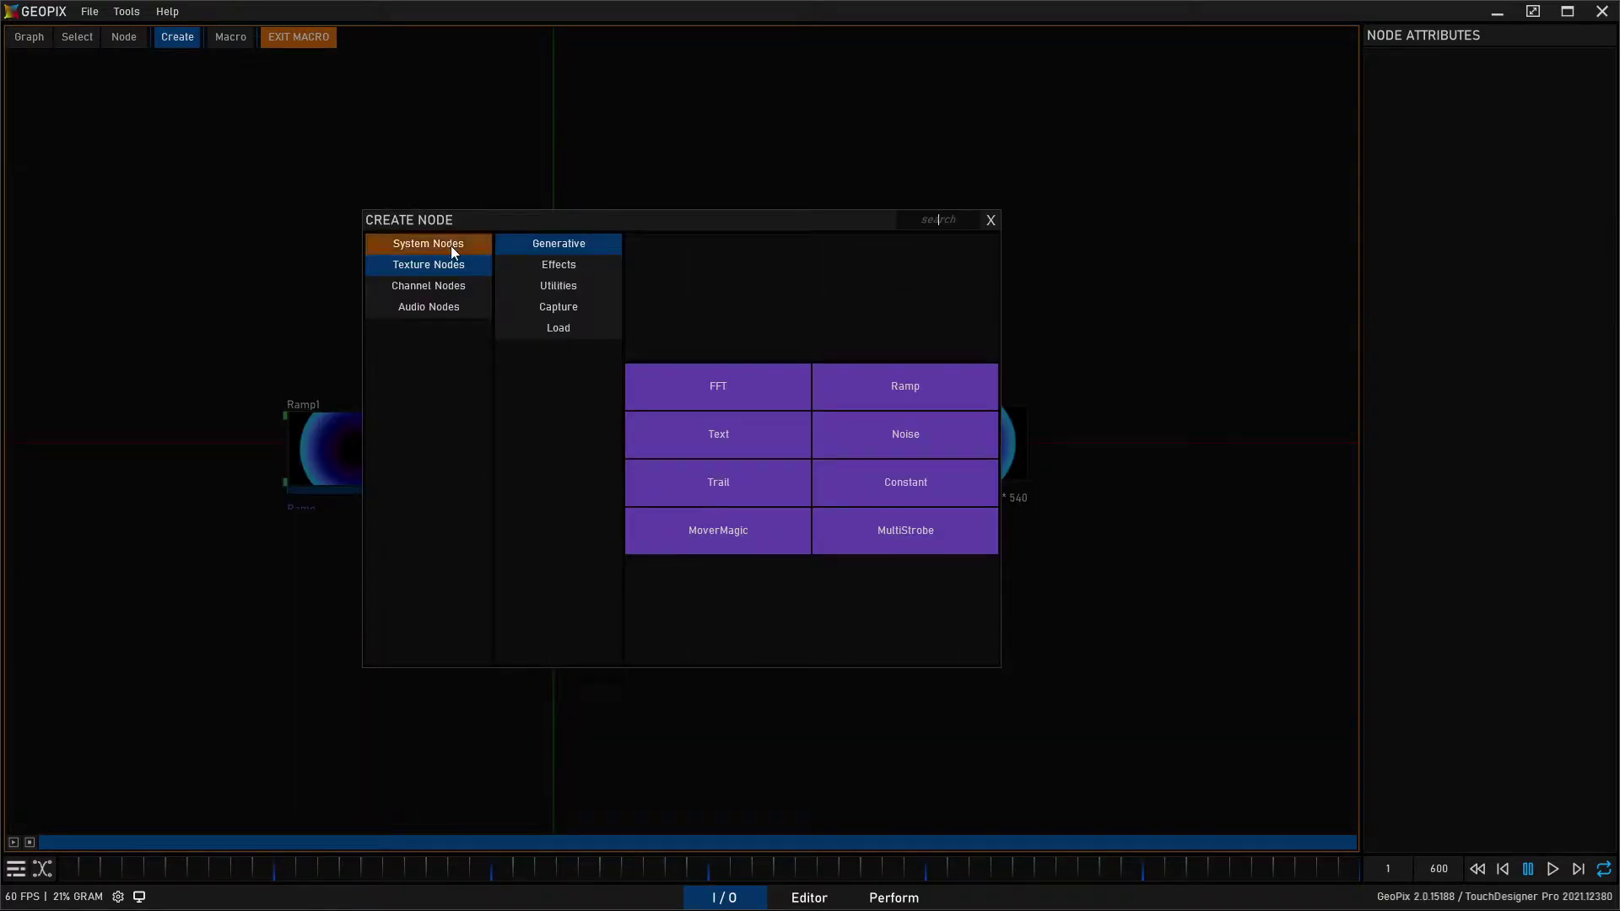
{"action": "left_click", "coordinate": [566, 289]}
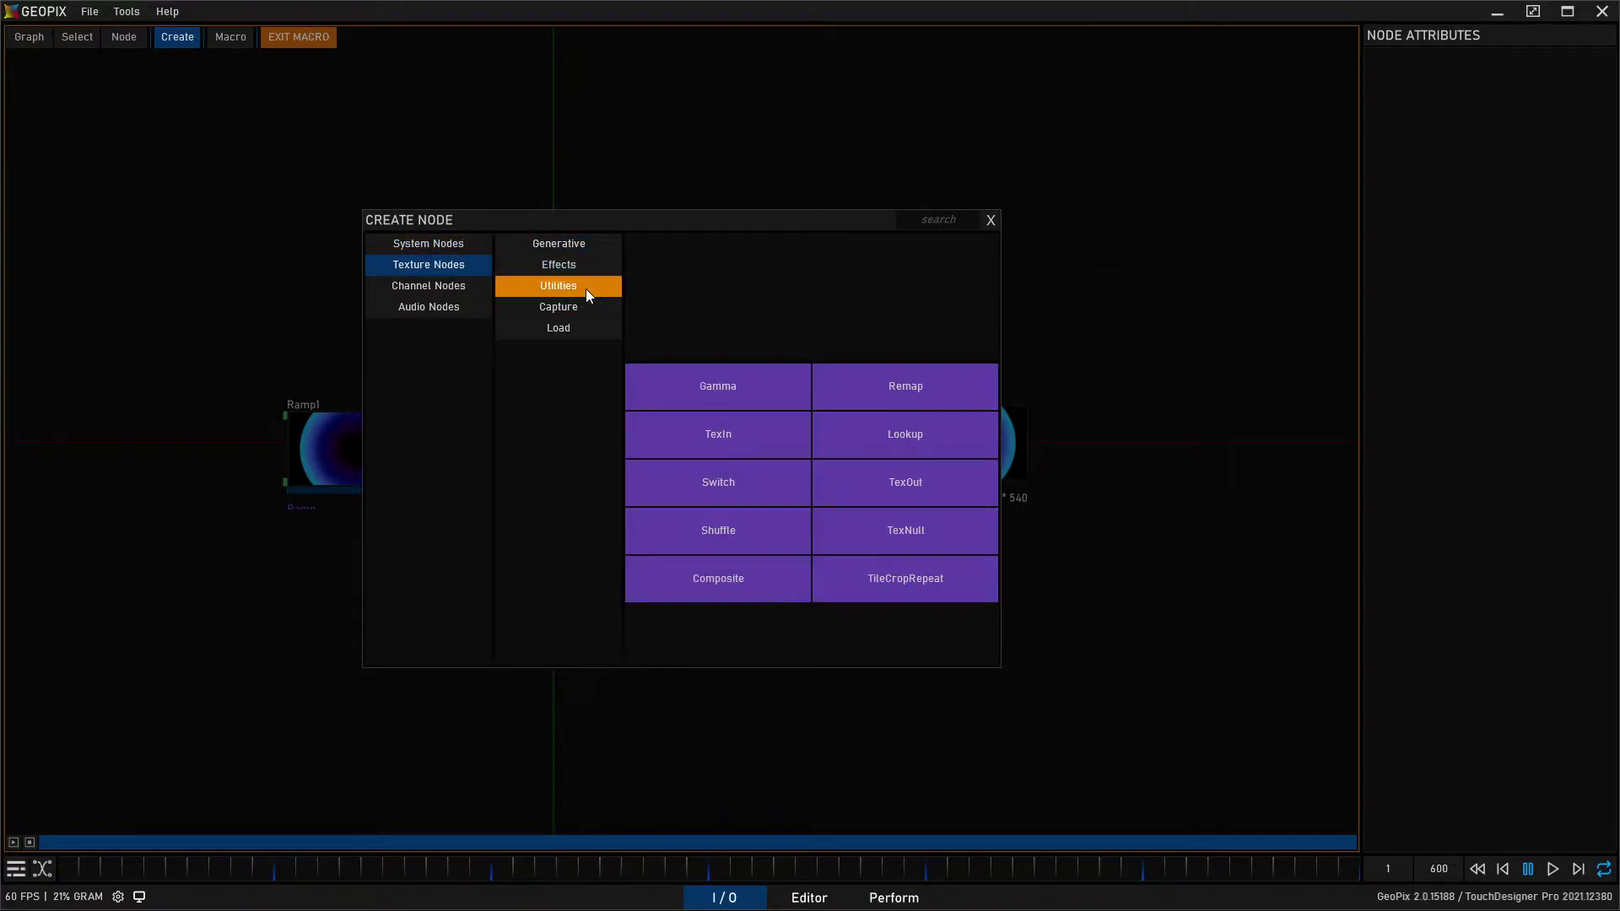
{"action": "left_click", "coordinate": [751, 574]}
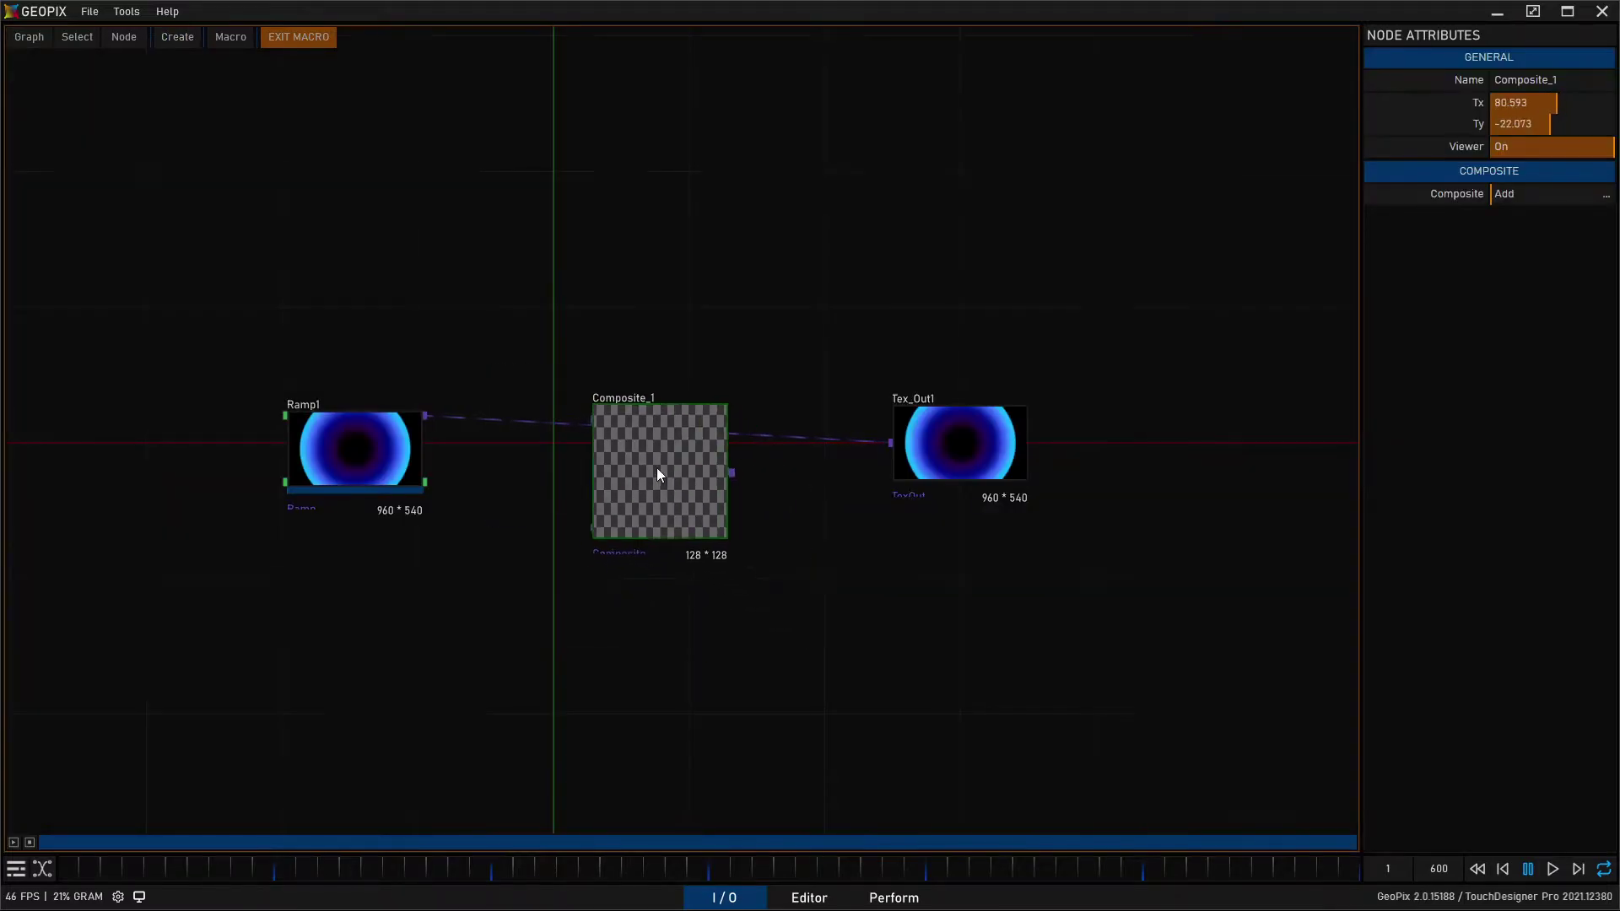
{"action": "left_click", "coordinate": [672, 554]}
{"action": "left_click", "coordinate": [352, 629]}
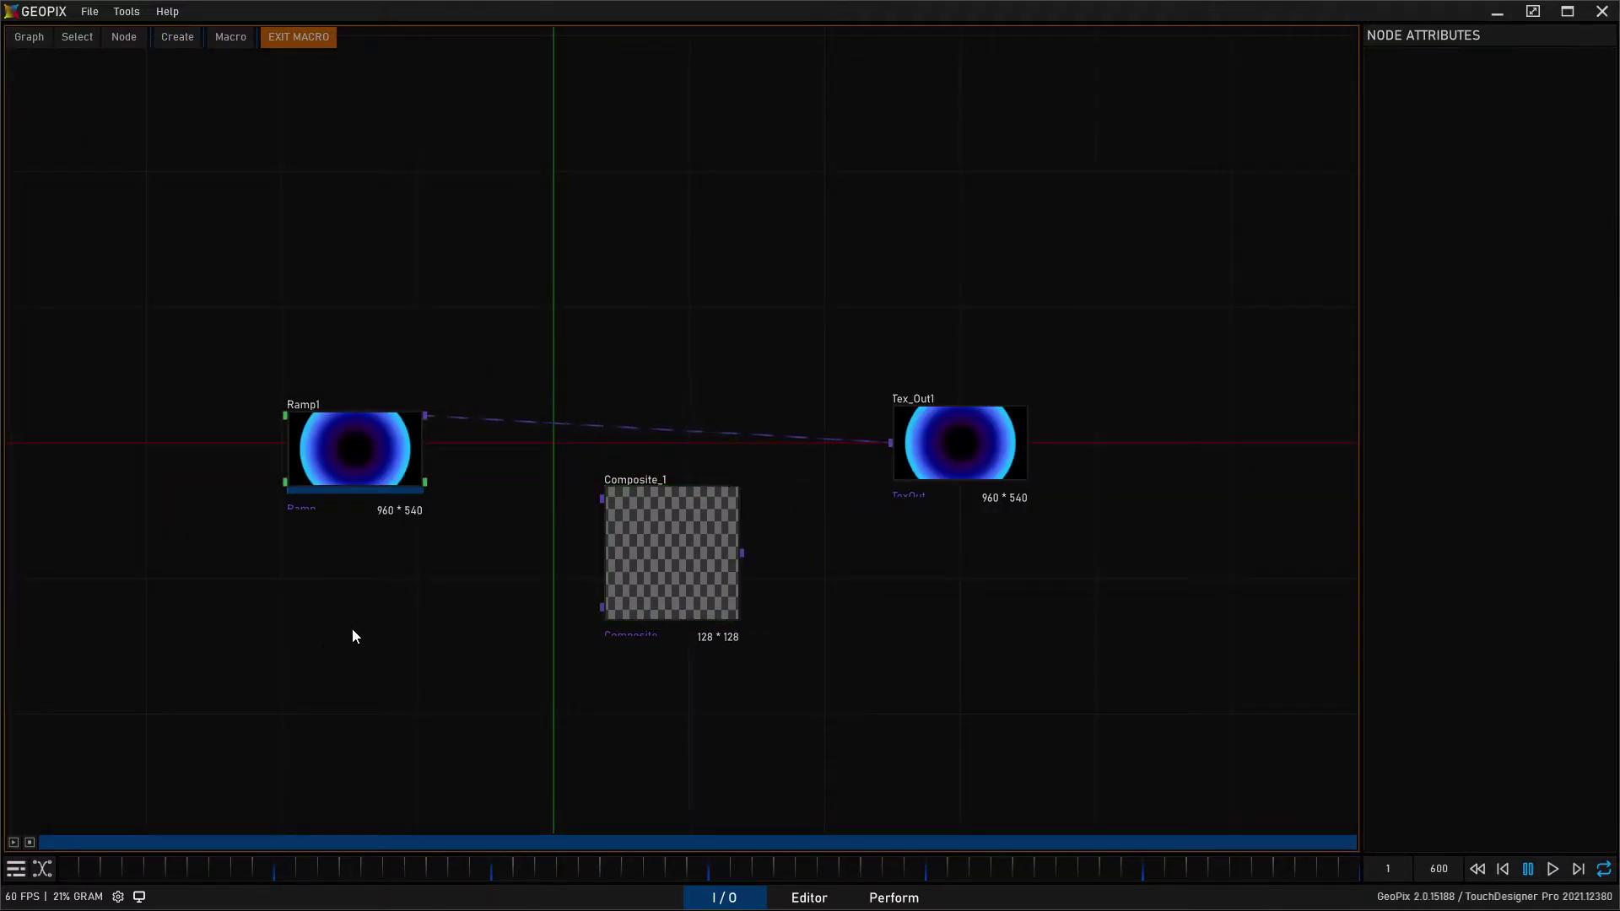
Step: Add a Noise node from Generative and place Noise_1 below Ramp1
{"action": "left_click", "coordinate": [176, 39]}
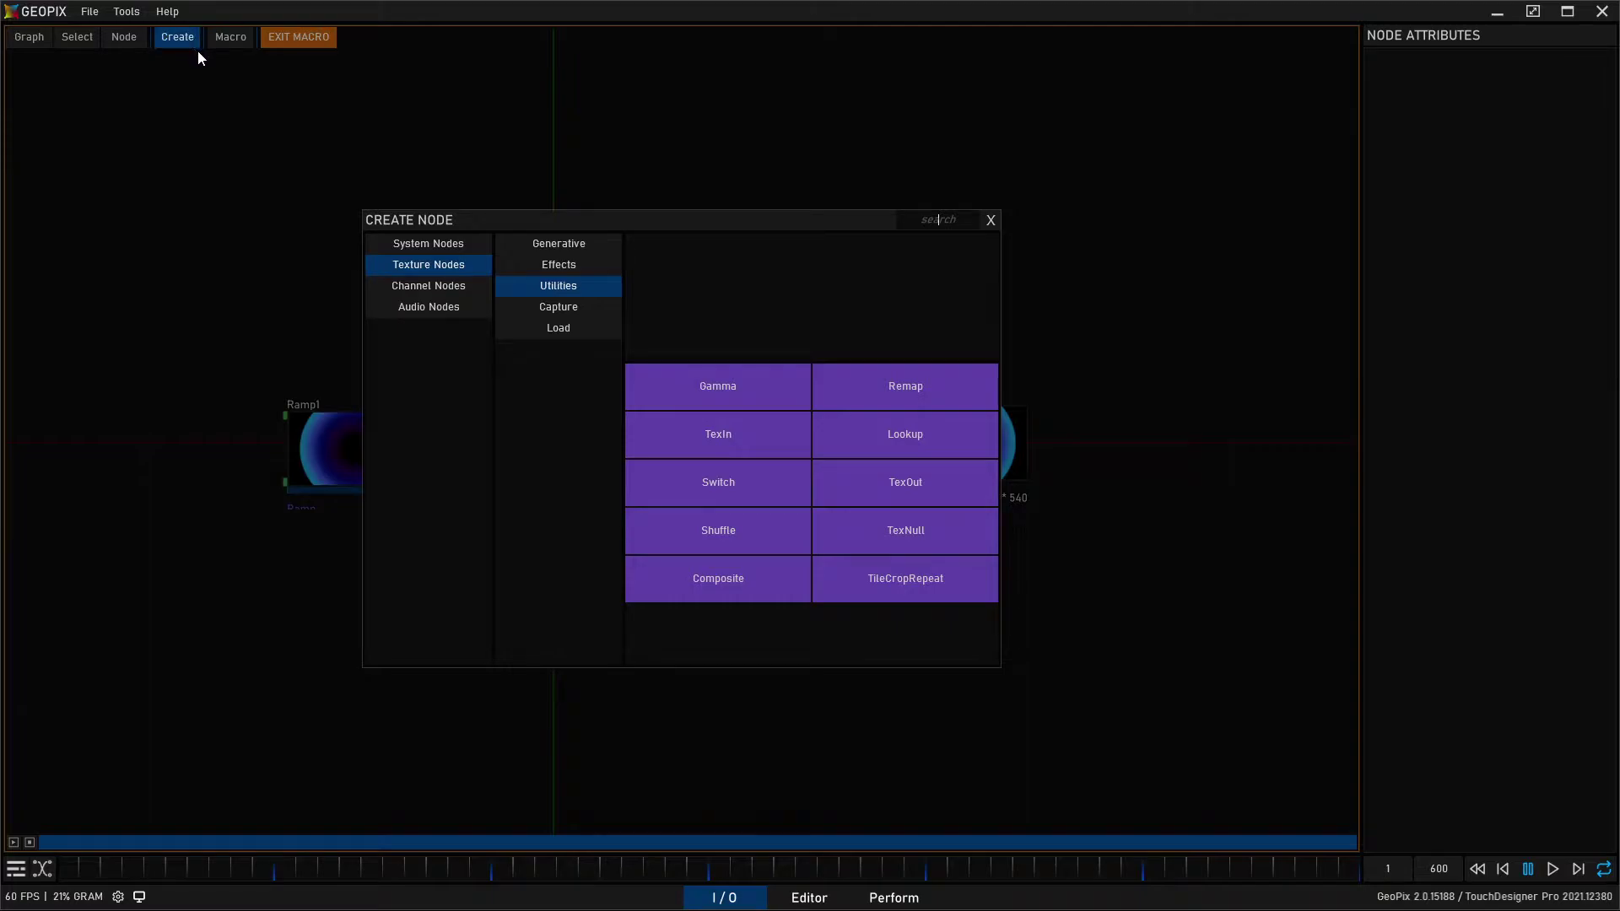
{"action": "left_click", "coordinate": [524, 249]}
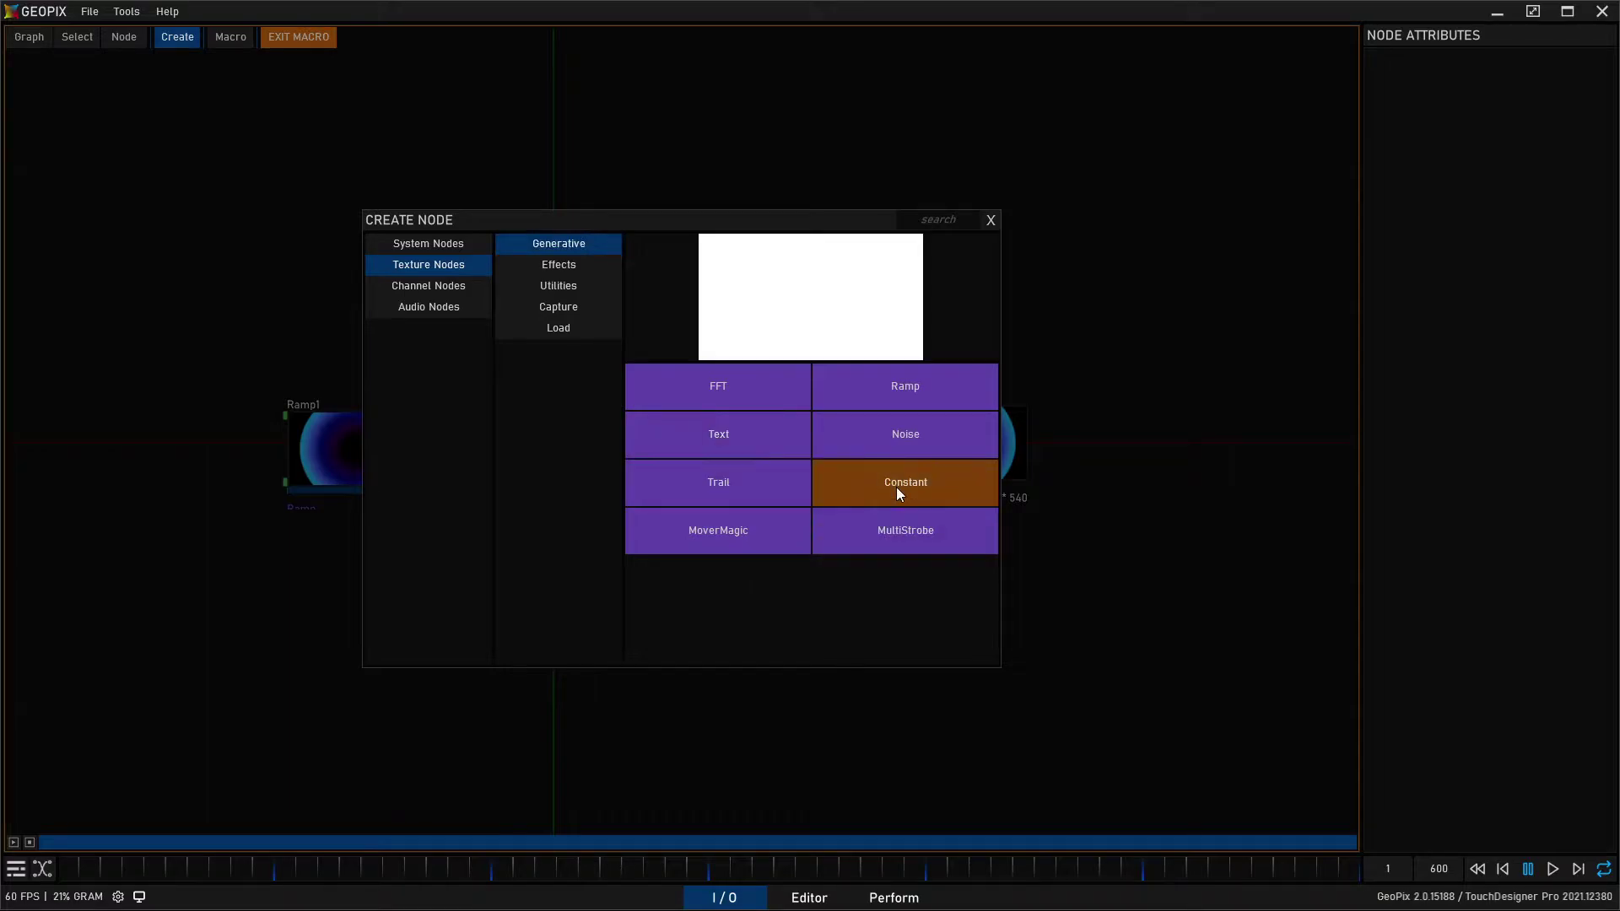
{"action": "left_click", "coordinate": [928, 438]}
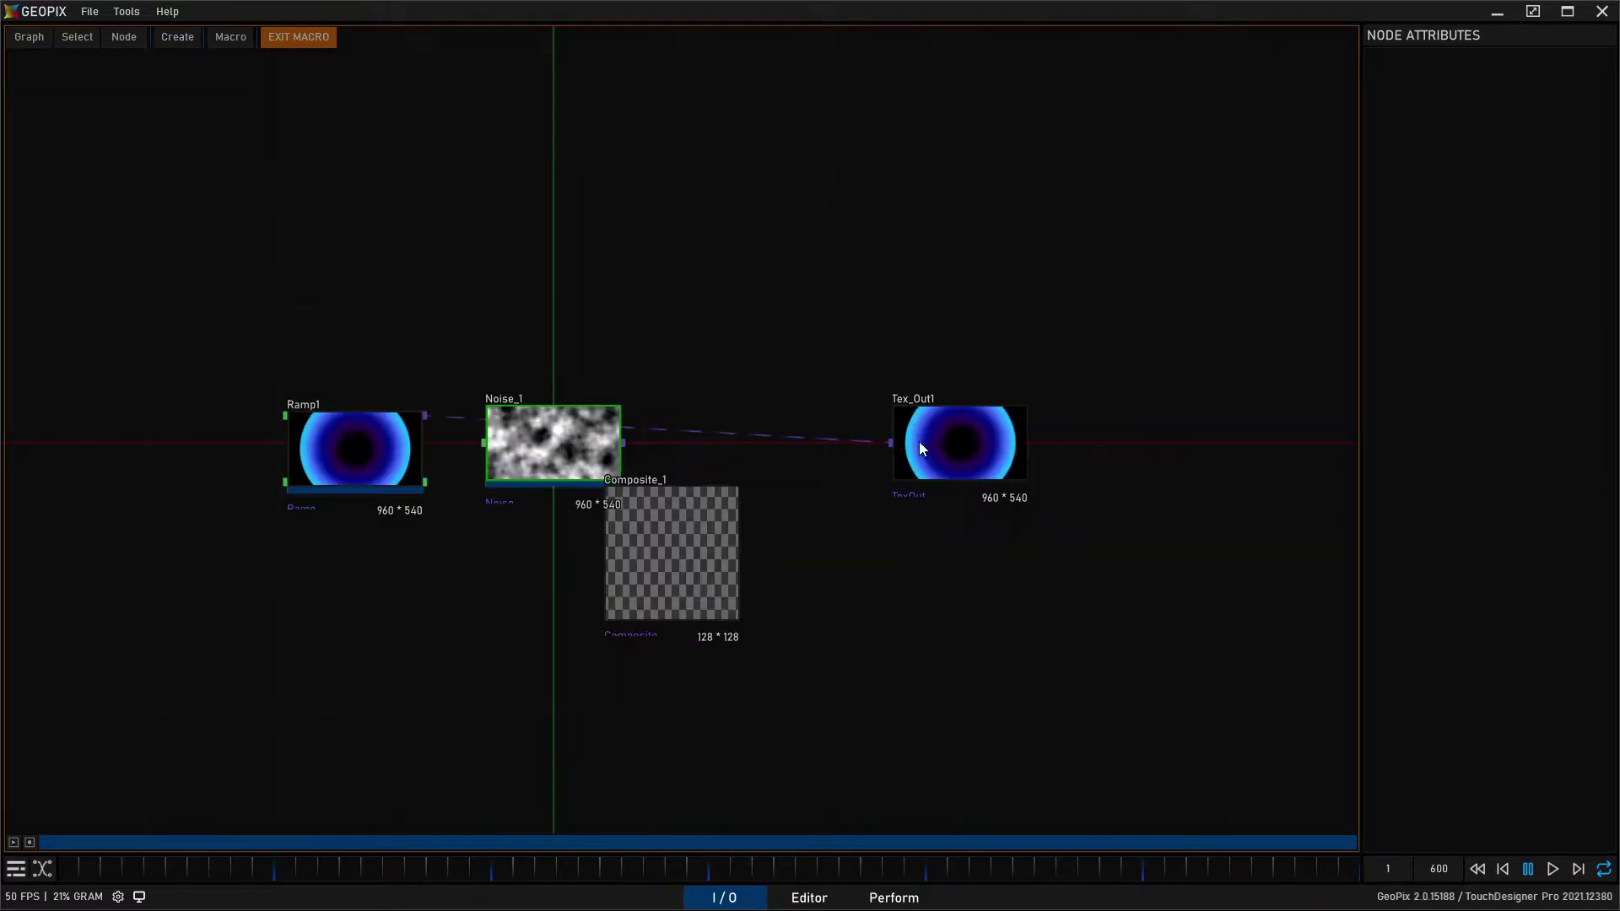
{"action": "left_click_drag", "start_coordinate": [553, 447], "coordinate": [357, 605]}
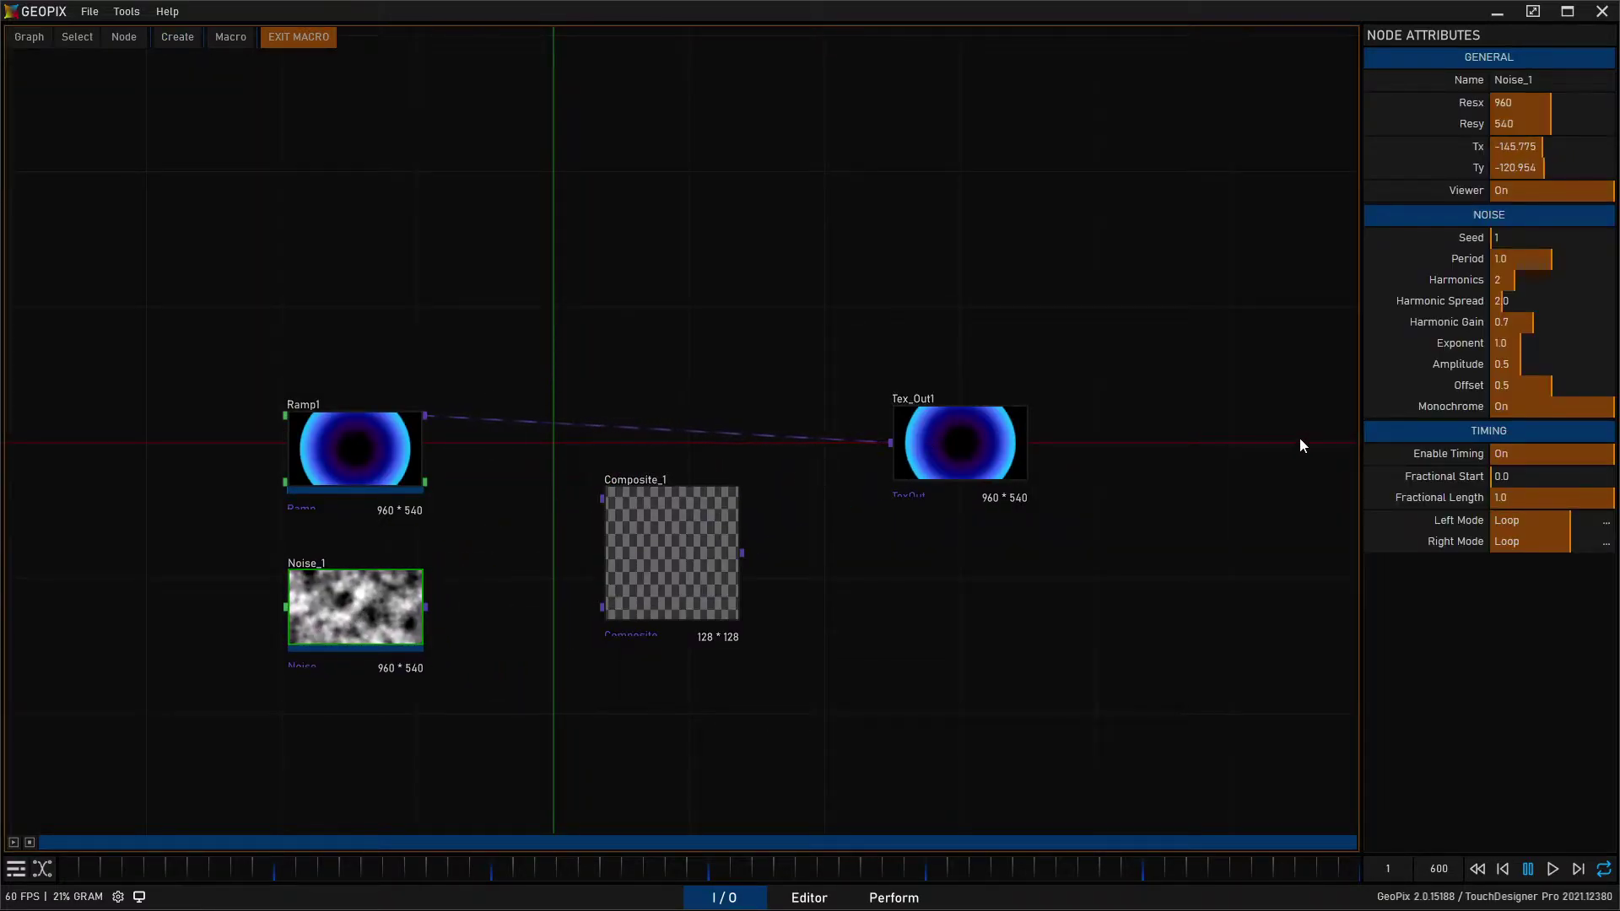
Step: Turn off Noise_1's Monochrome, wire Noise_1 and Ramp1 into Composite_1, and set Multiply
{"action": "left_click", "coordinate": [1599, 409]}
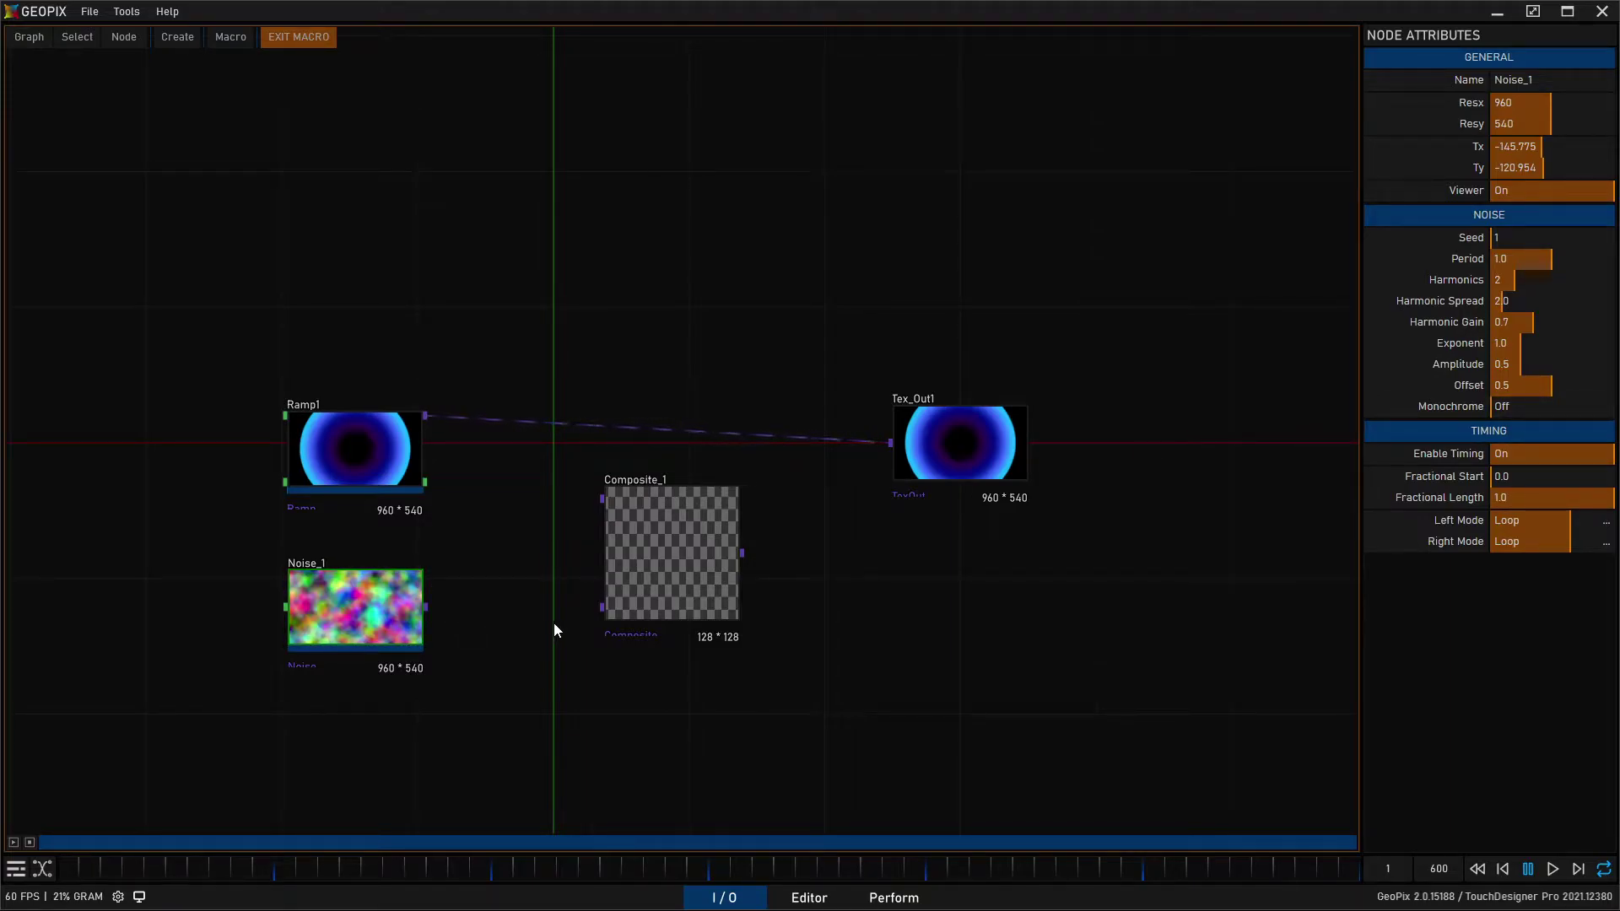
{"action": "left_click", "coordinate": [599, 609]}
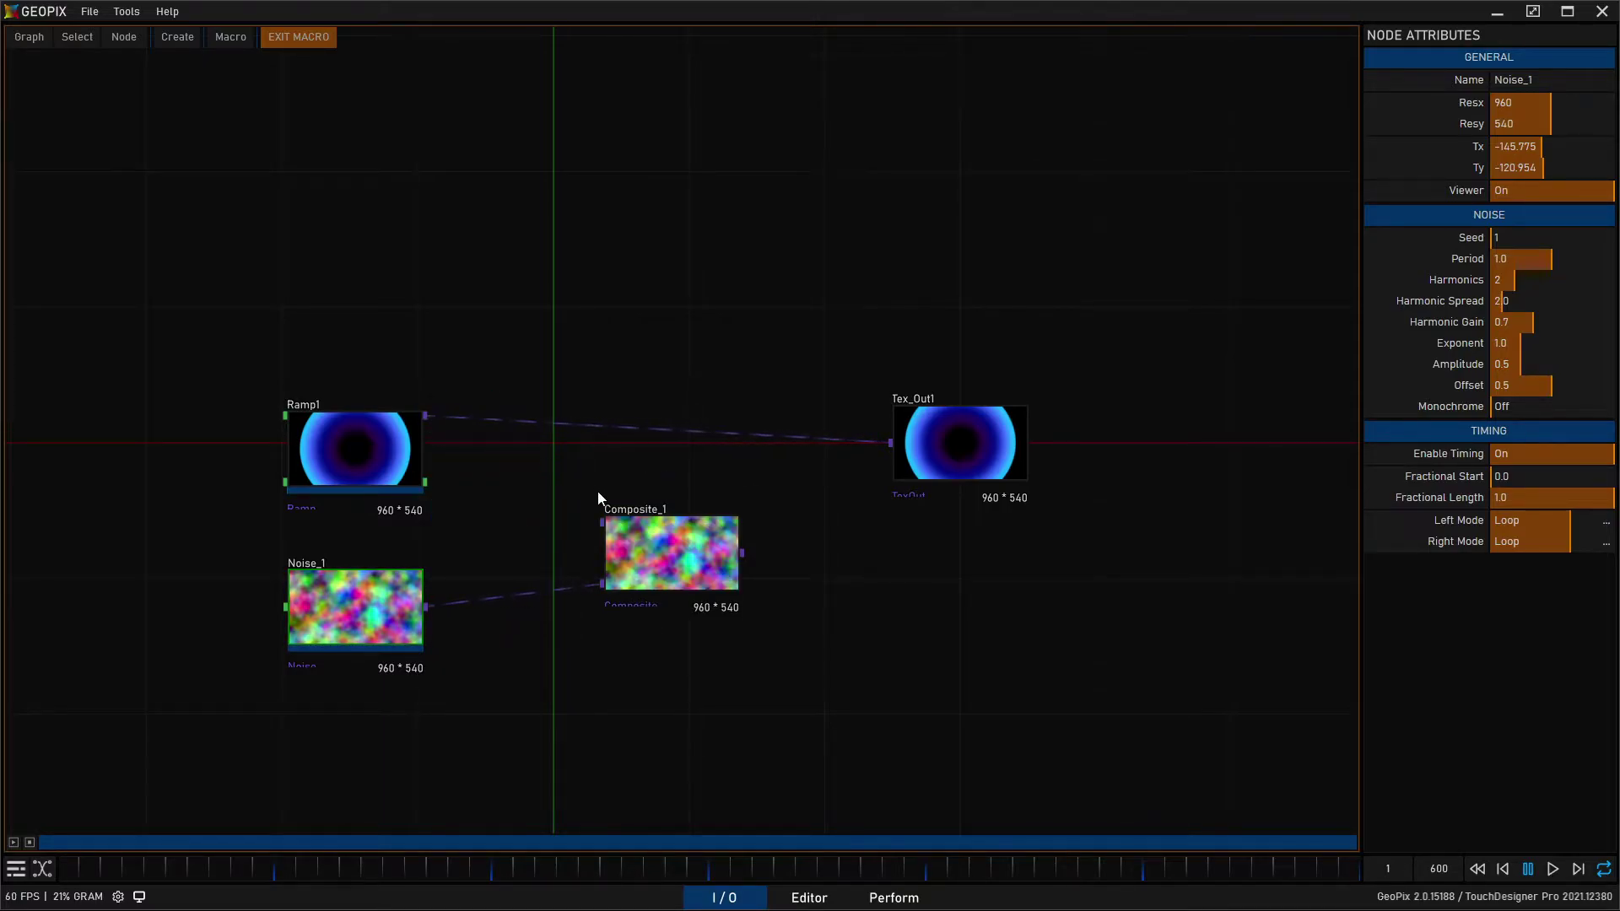
{"action": "left_click", "coordinate": [603, 523]}
{"action": "left_click_drag", "start_coordinate": [699, 549], "coordinate": [675, 525]}
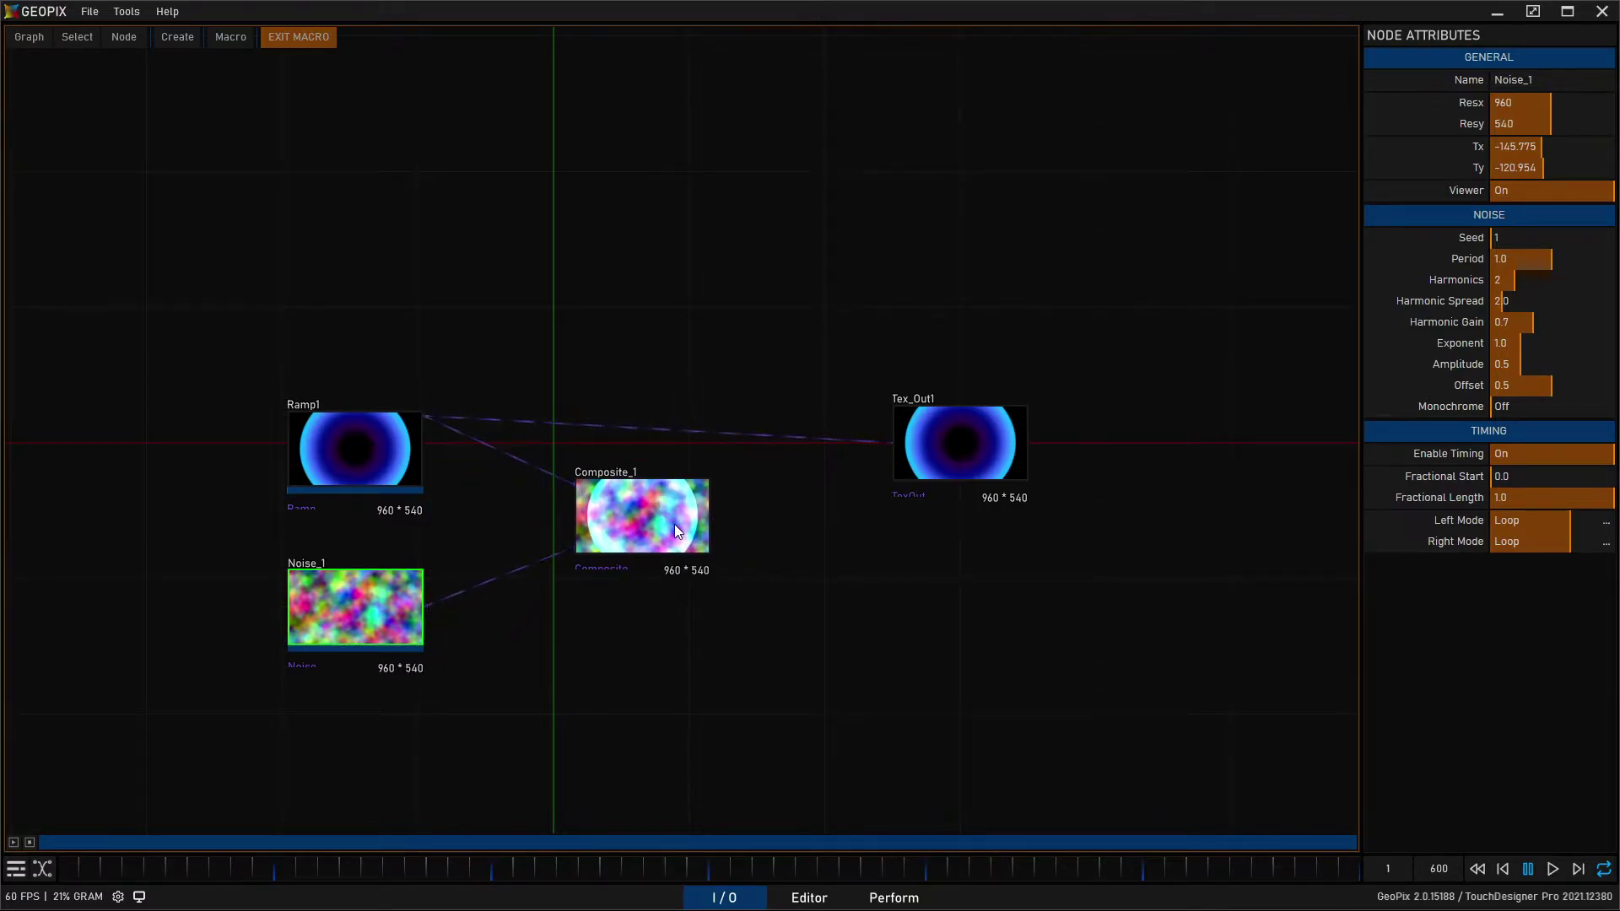
{"action": "left_click", "coordinate": [675, 524]}
{"action": "left_click", "coordinate": [1606, 194]}
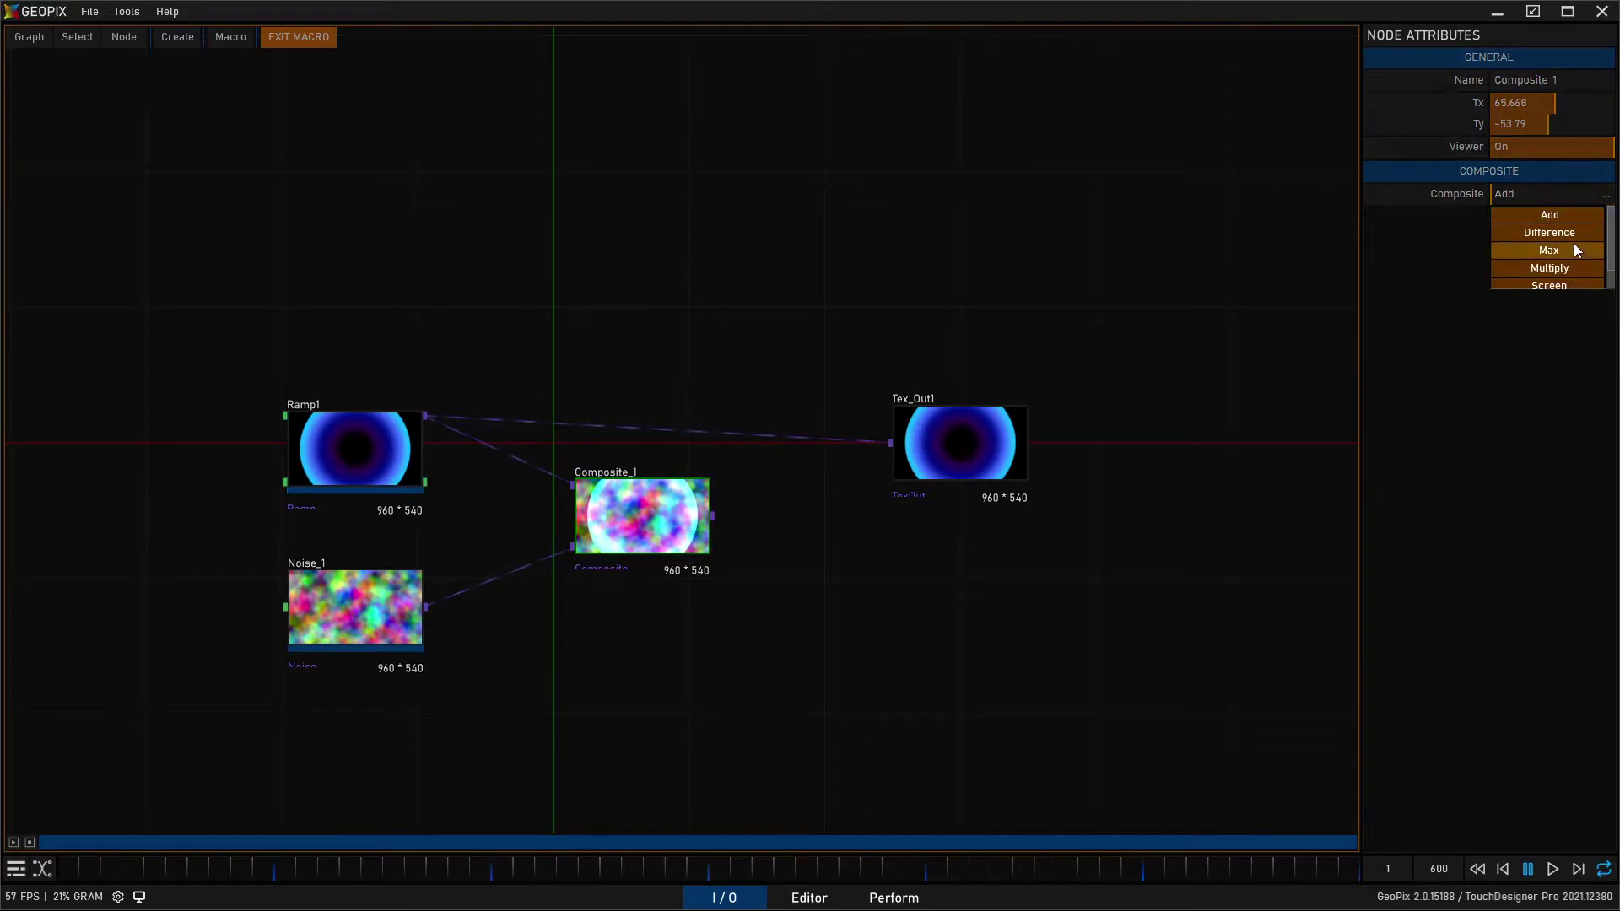
{"action": "left_click", "coordinate": [1576, 265]}
Step: Arrange Ramp1, Noise_1, Composite_1 and Tex_Out1 into a tidy left-to-right row
{"action": "mouse_move", "coordinate": [711, 518]}
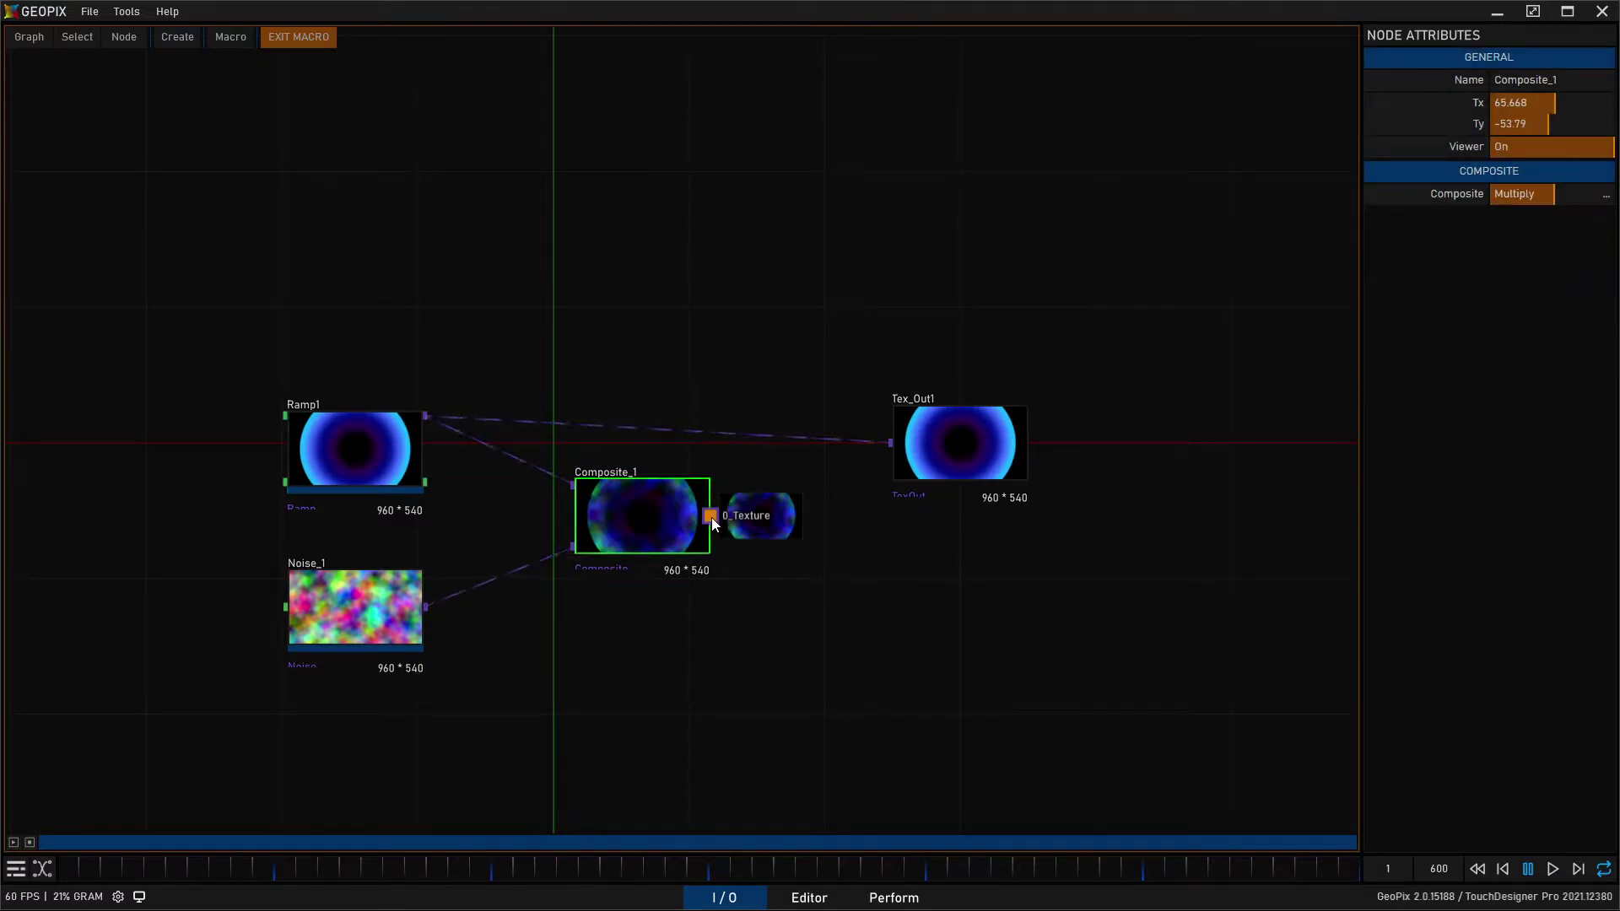
{"action": "left_click_drag", "start_coordinate": [711, 518], "coordinate": [949, 433]}
{"action": "left_click_drag", "start_coordinate": [743, 495], "coordinate": [649, 422]}
{"action": "left_click_drag", "start_coordinate": [1044, 431], "coordinate": [834, 436]}
{"action": "left_click_drag", "start_coordinate": [434, 438], "coordinate": [386, 364]}
{"action": "left_click_drag", "start_coordinate": [413, 622], "coordinate": [418, 548]}
{"action": "left_click_drag", "start_coordinate": [832, 416], "coordinate": [851, 443]}
{"action": "left_click_drag", "start_coordinate": [654, 615], "coordinate": [909, 570]}
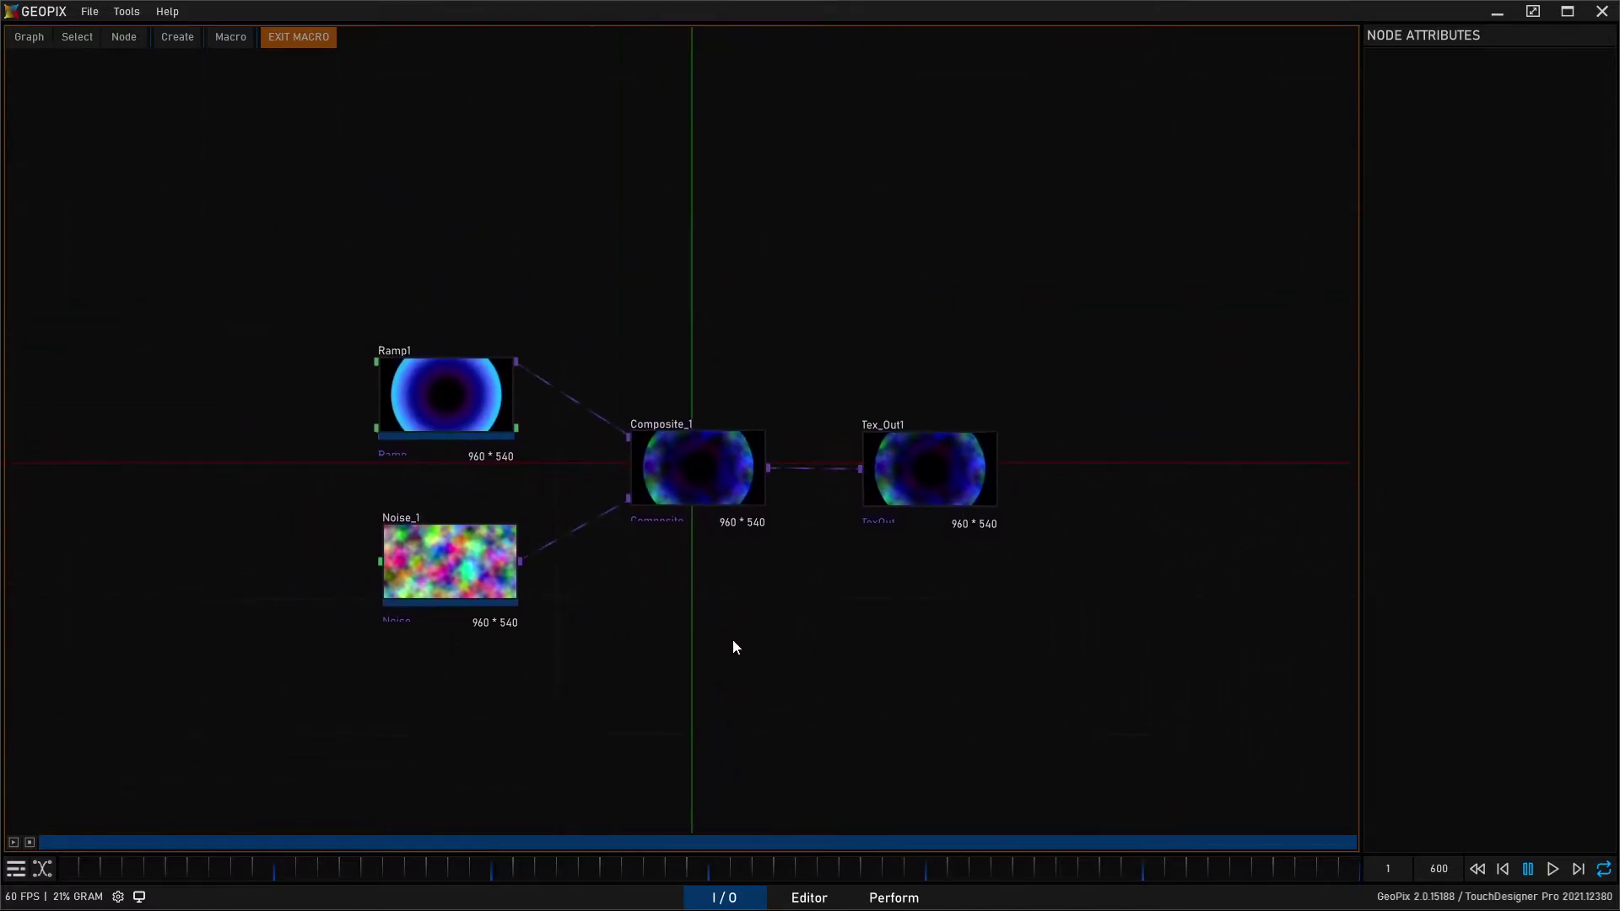
{"action": "left_click_drag", "start_coordinate": [732, 648], "coordinate": [771, 609]}
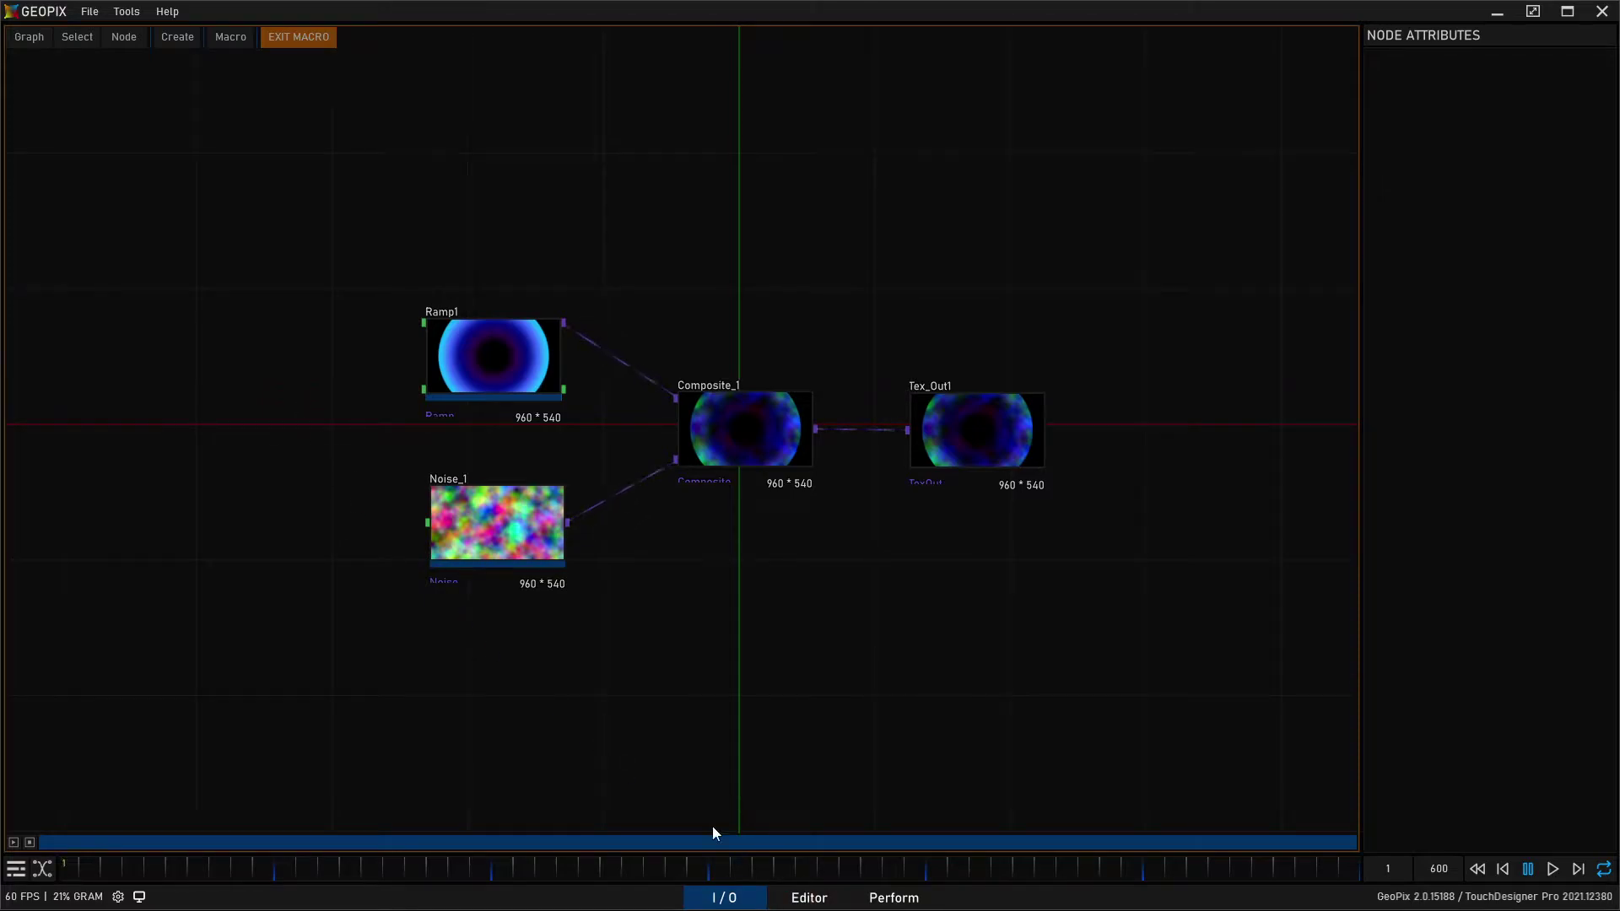
{"action": "left_click", "coordinate": [507, 355]}
{"action": "left_click", "coordinate": [516, 508]}
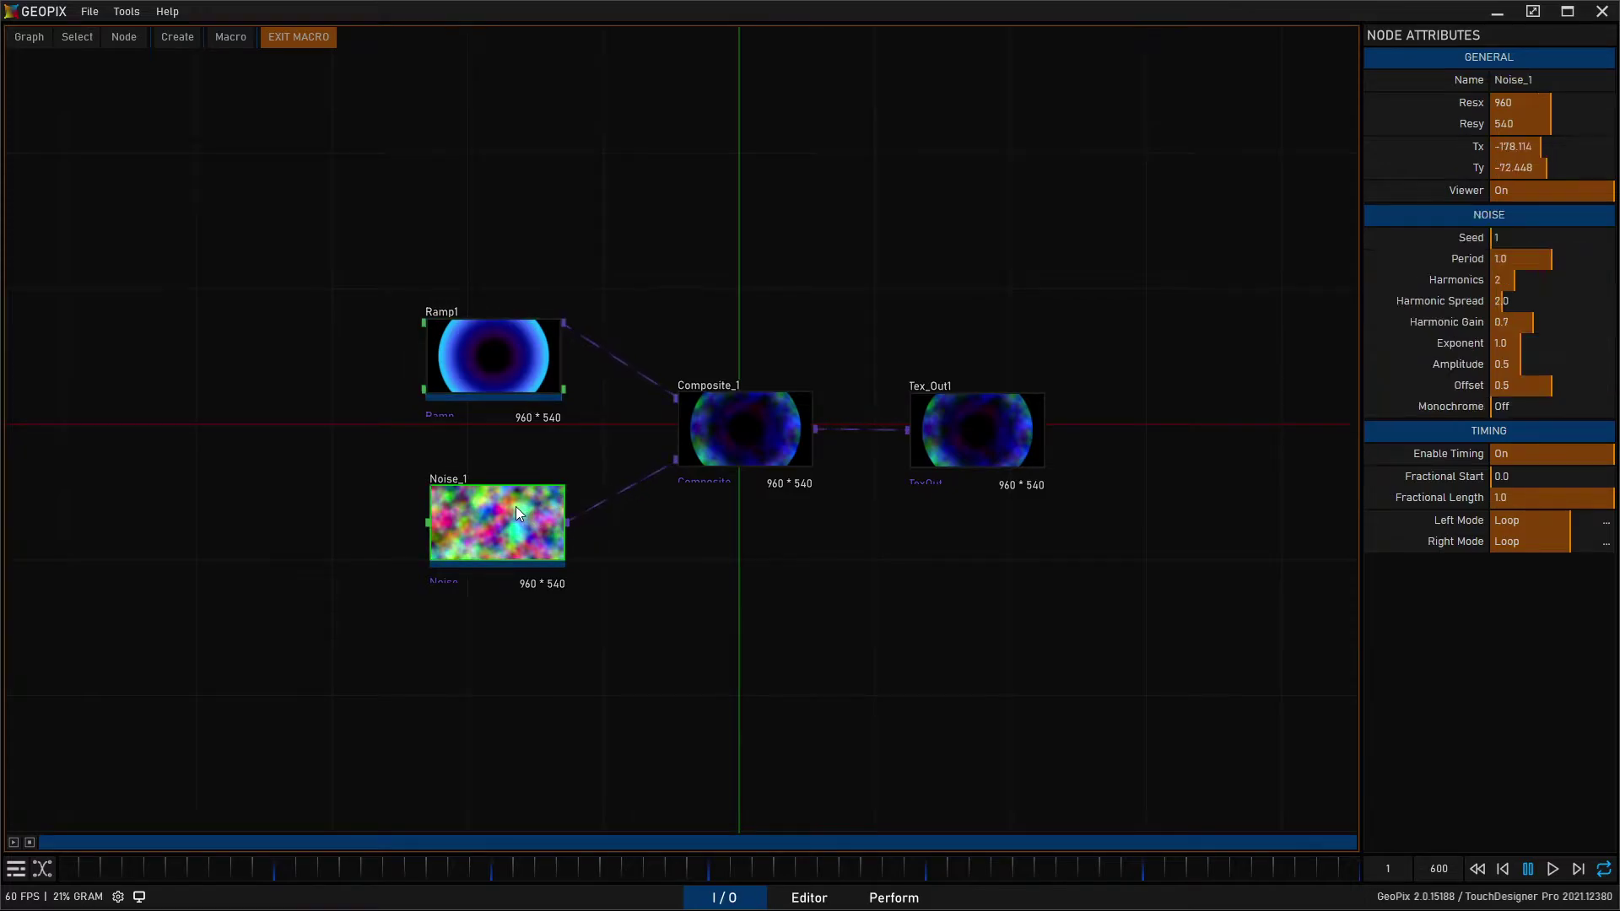
{"action": "left_click", "coordinate": [775, 424]}
{"action": "left_click", "coordinate": [923, 434]}
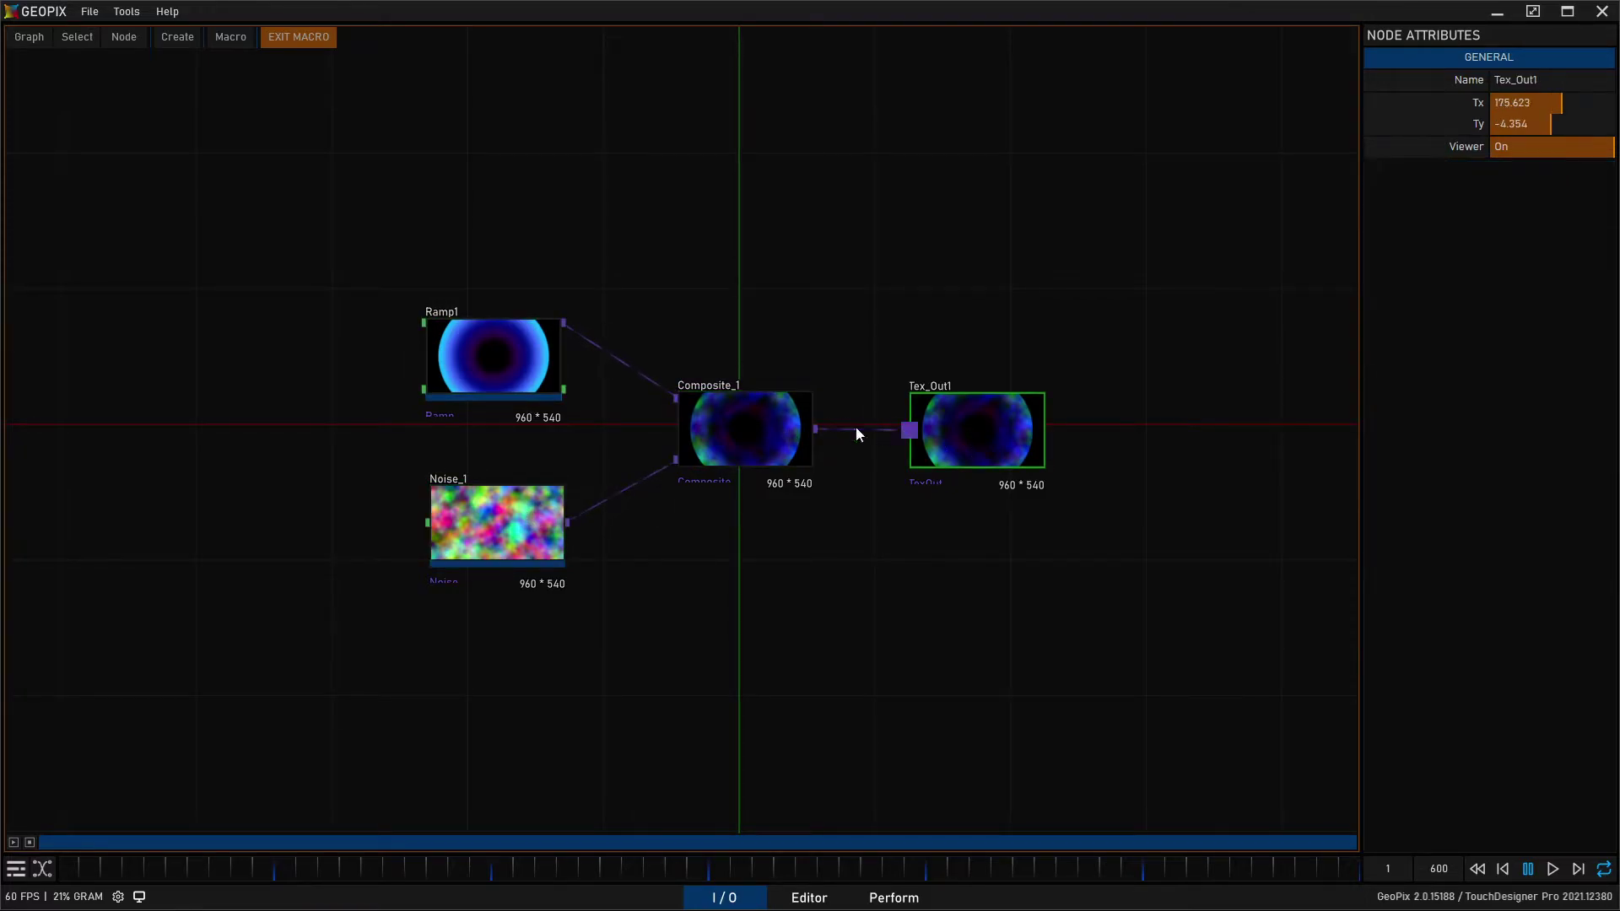
{"action": "left_click", "coordinate": [756, 422]}
{"action": "left_click", "coordinate": [535, 350]}
{"action": "left_click", "coordinate": [495, 528]}
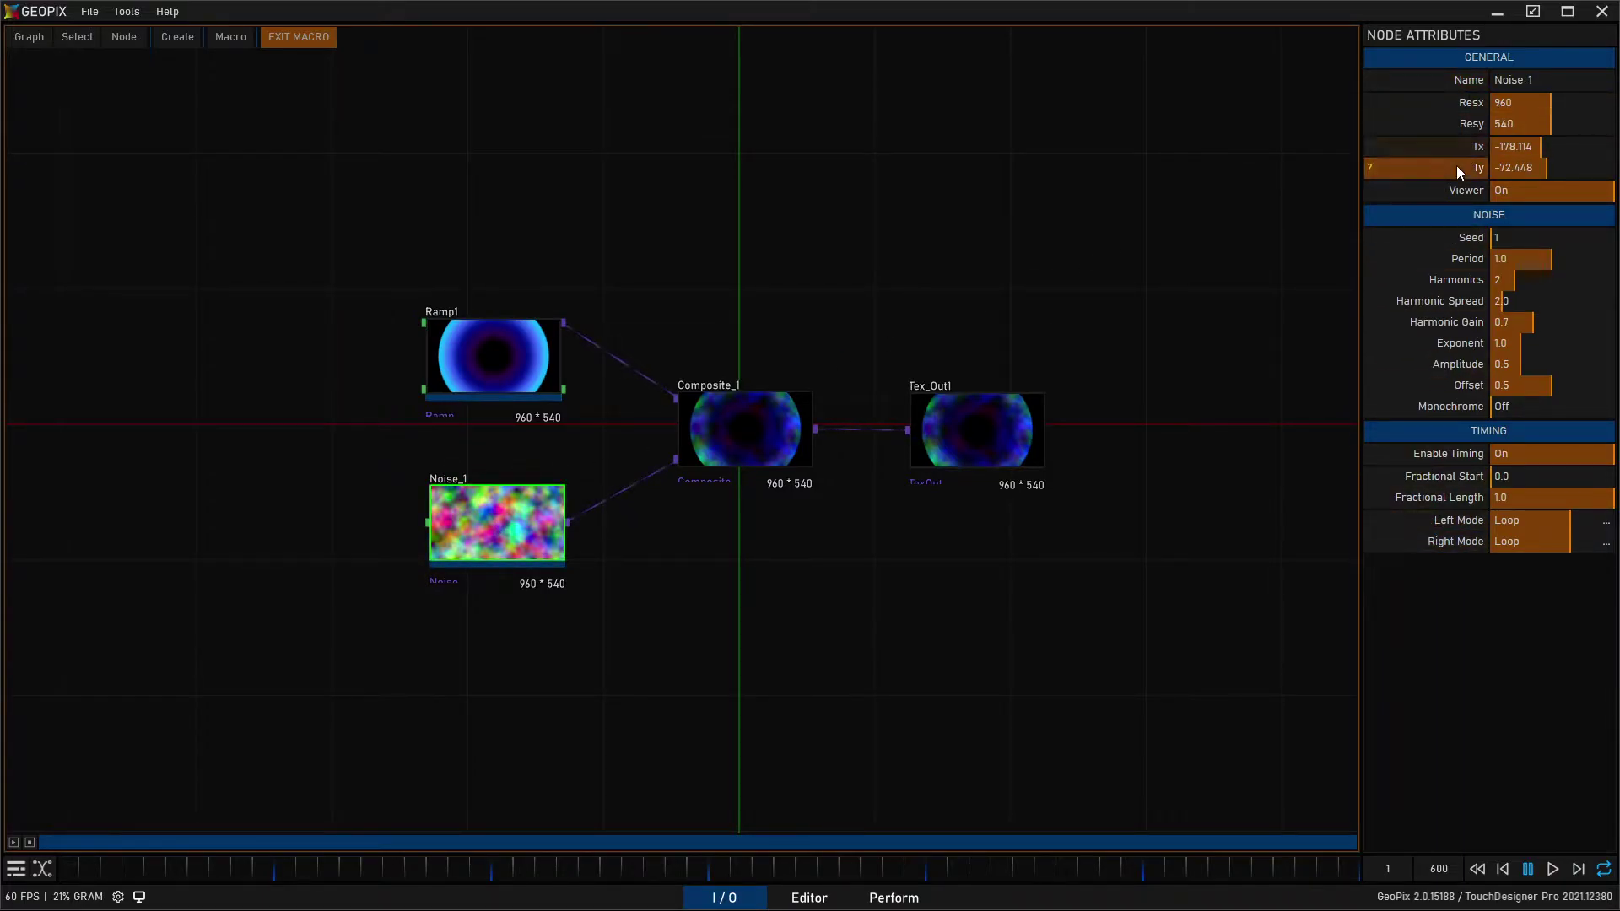
{"action": "left_click", "coordinate": [499, 348]}
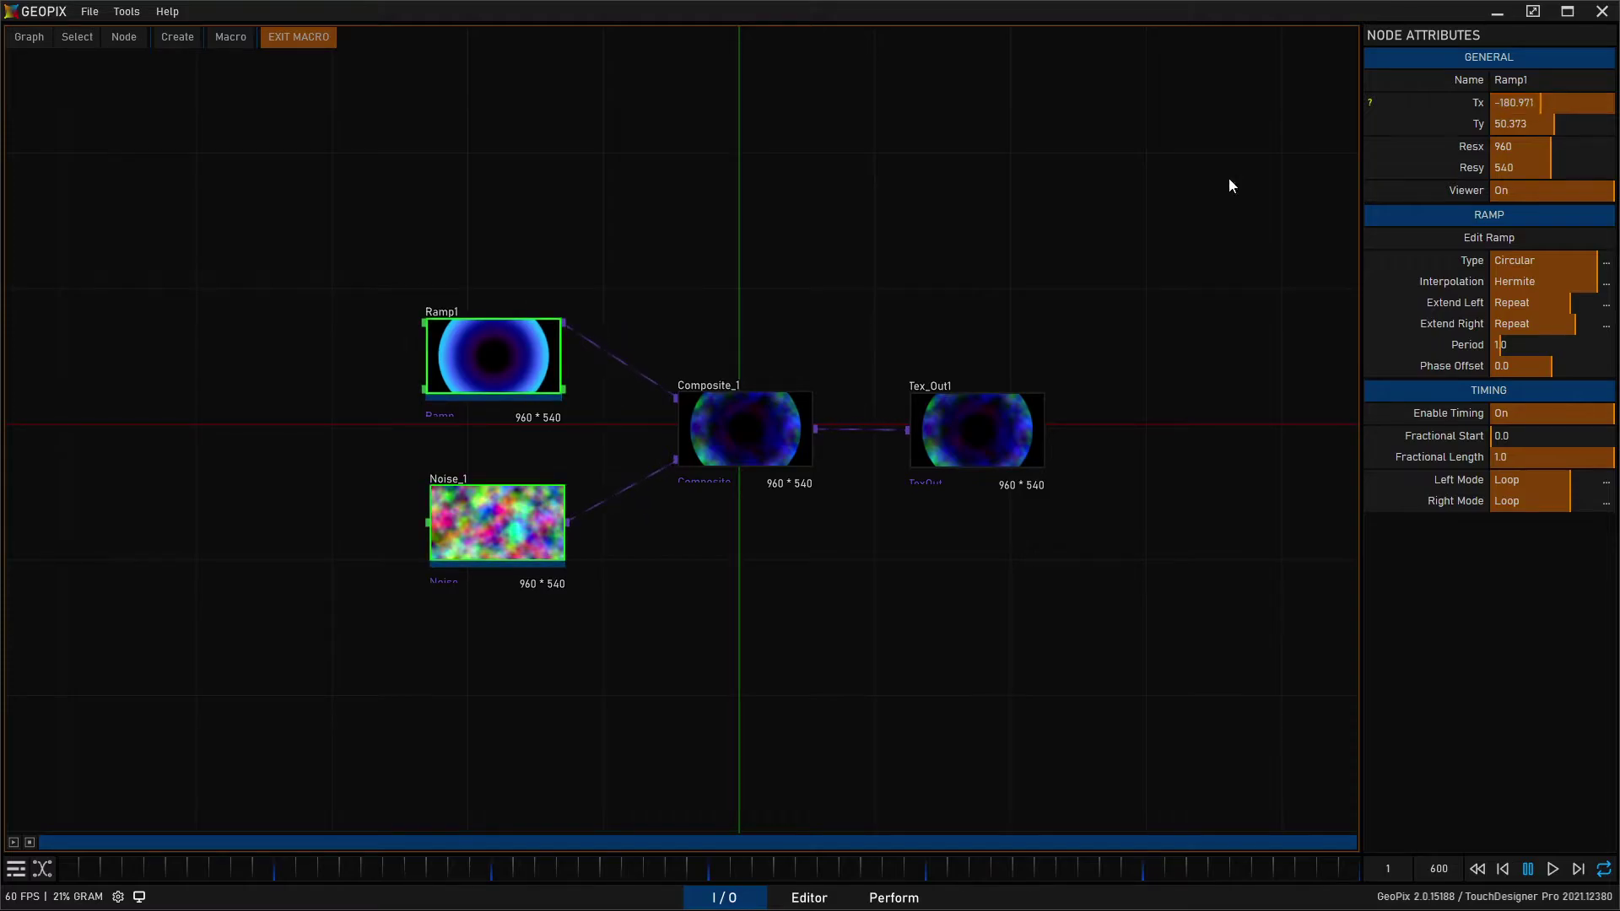
{"action": "left_click", "coordinate": [1556, 268]}
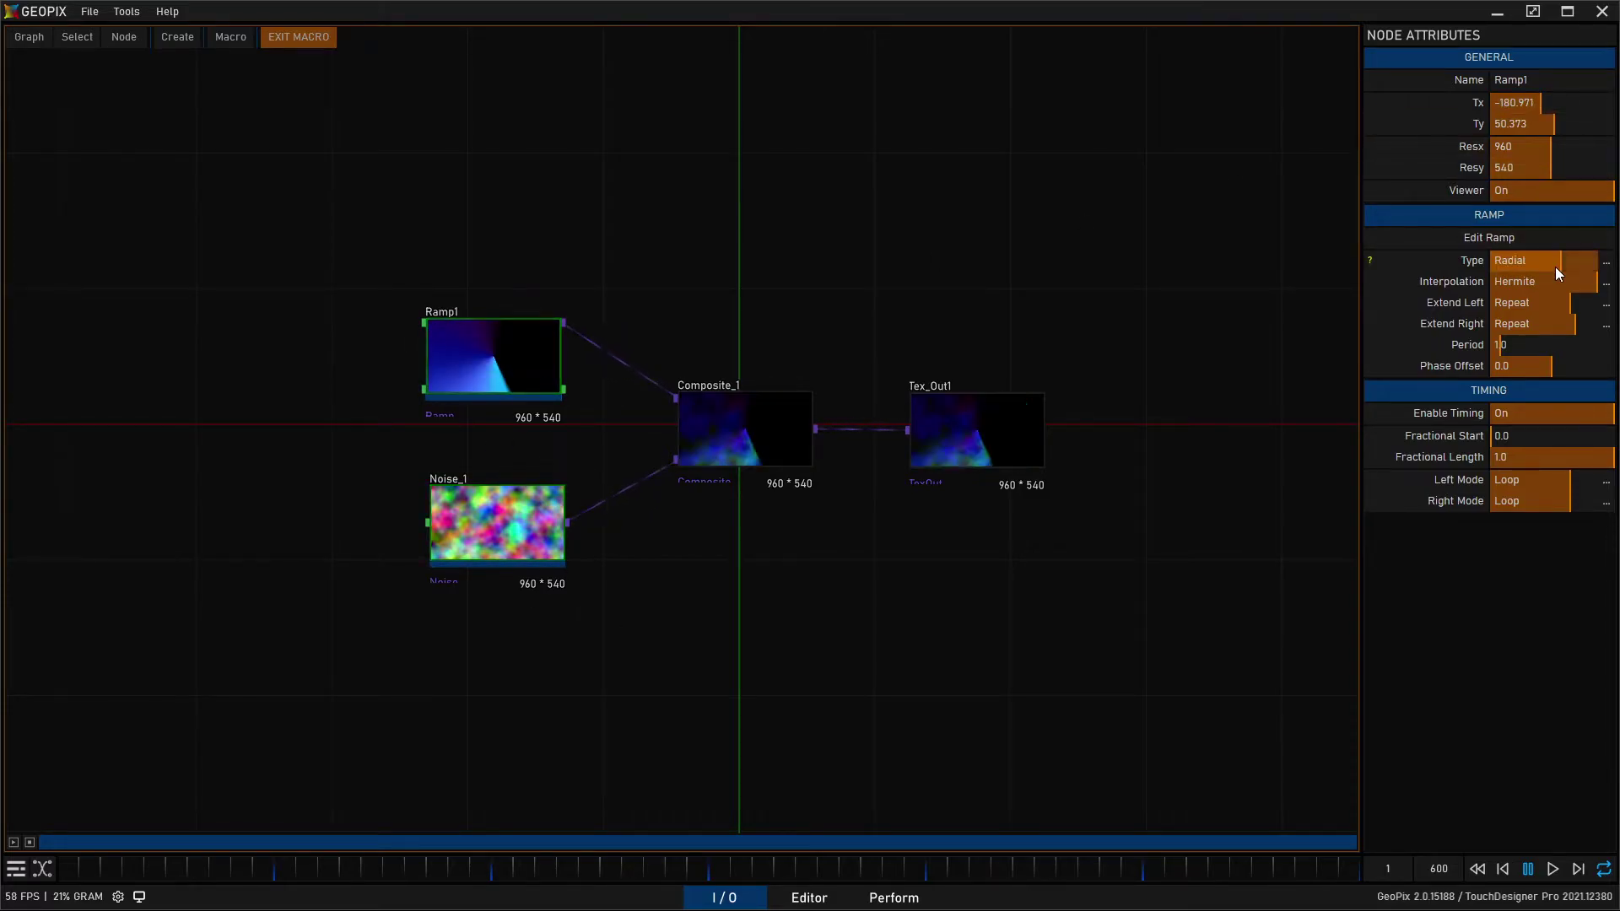
{"action": "left_click", "coordinate": [1556, 266]}
{"action": "left_click", "coordinate": [1556, 264]}
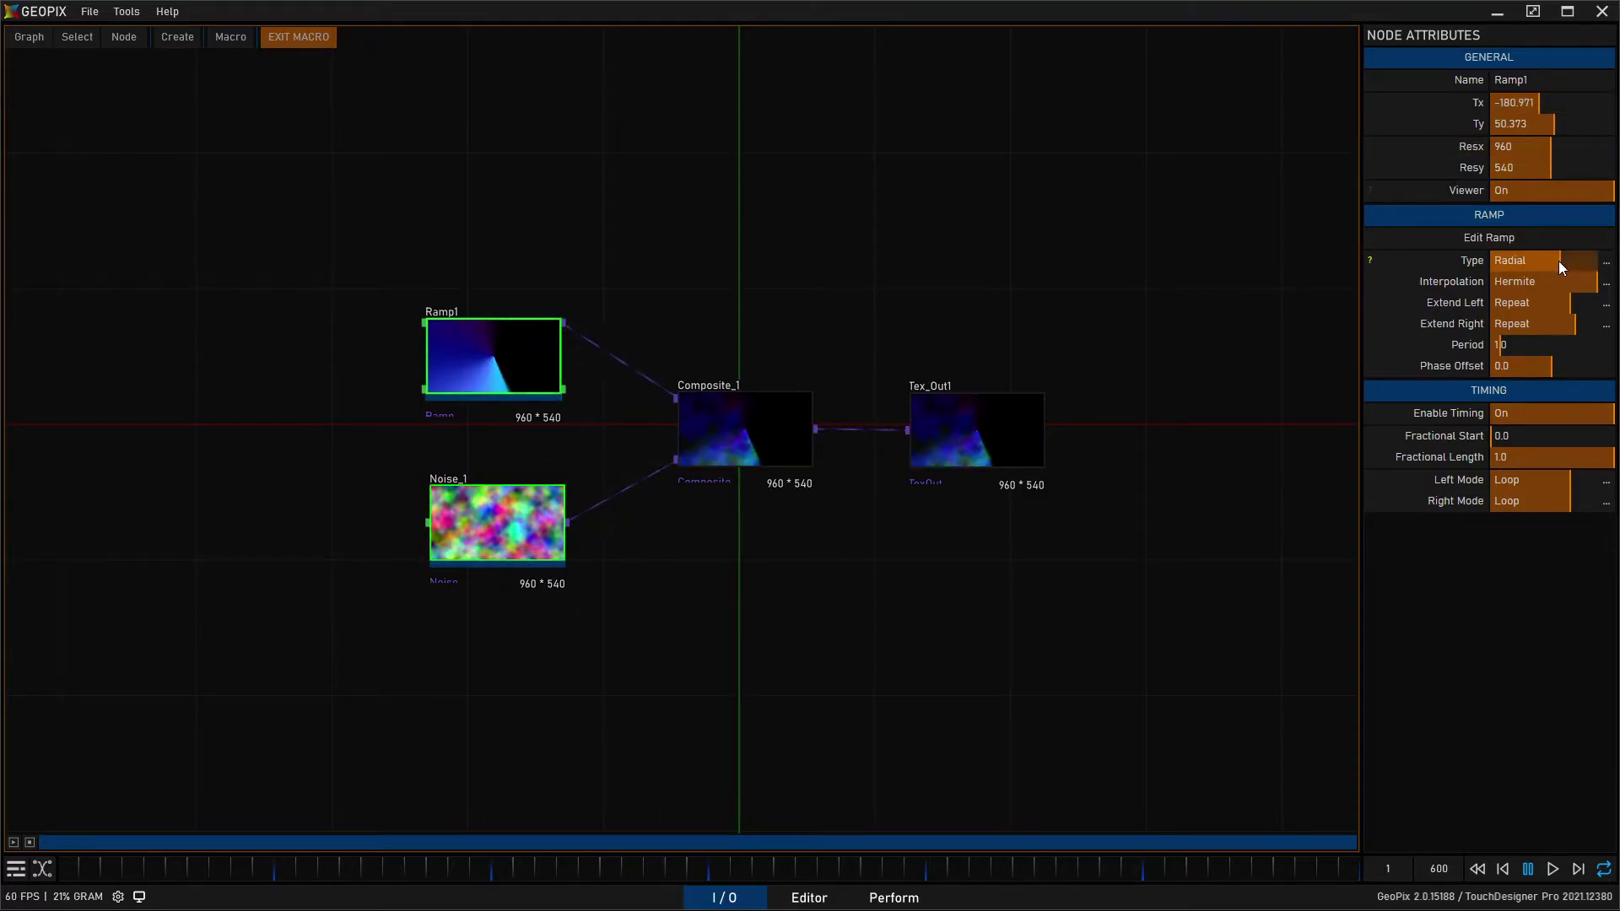
{"action": "left_click", "coordinate": [1559, 260]}
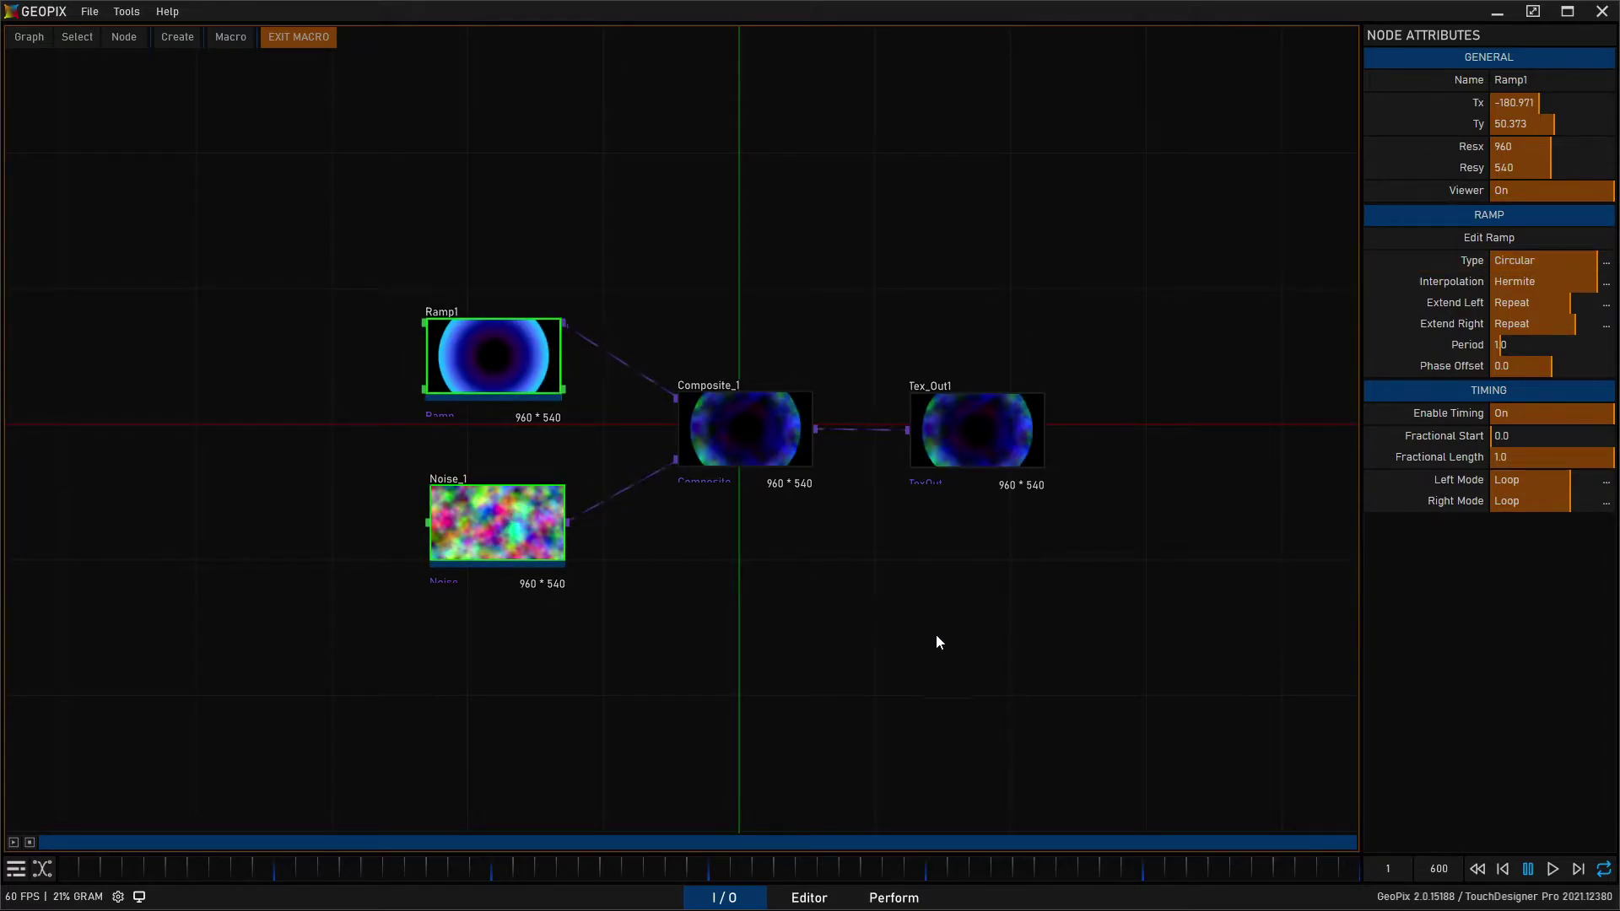
{"action": "left_click", "coordinate": [523, 526]}
{"action": "left_click", "coordinate": [513, 353]}
{"action": "left_click", "coordinate": [509, 540]}
{"action": "left_click", "coordinate": [529, 354]}
{"action": "left_click", "coordinate": [726, 448], "text": "ctrl"}
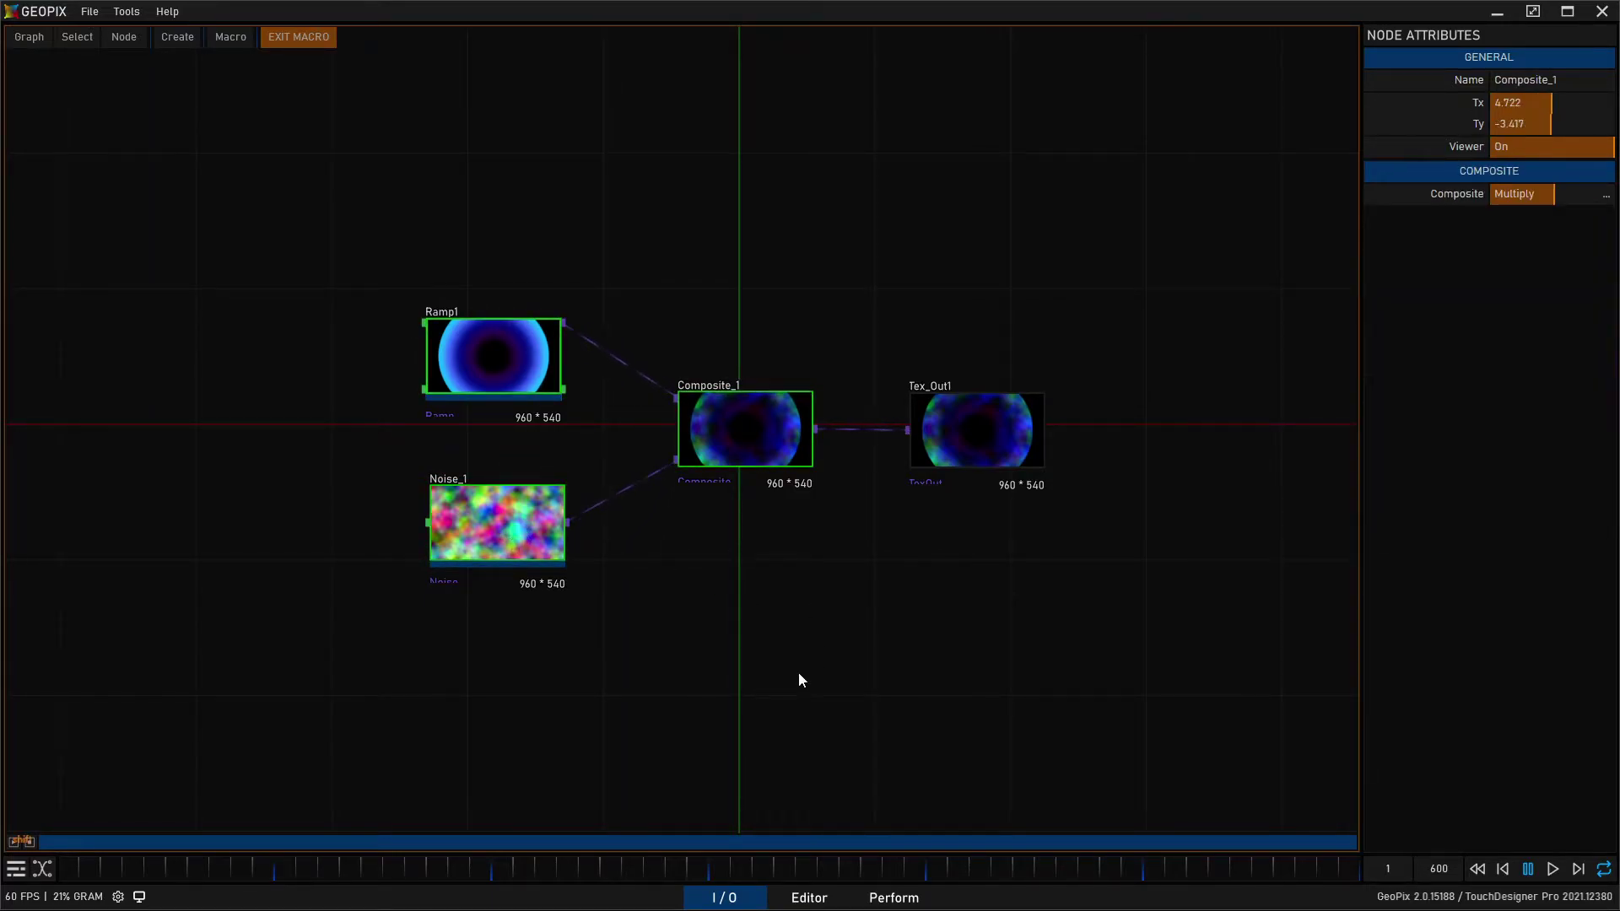
{"action": "left_click", "coordinate": [691, 601]}
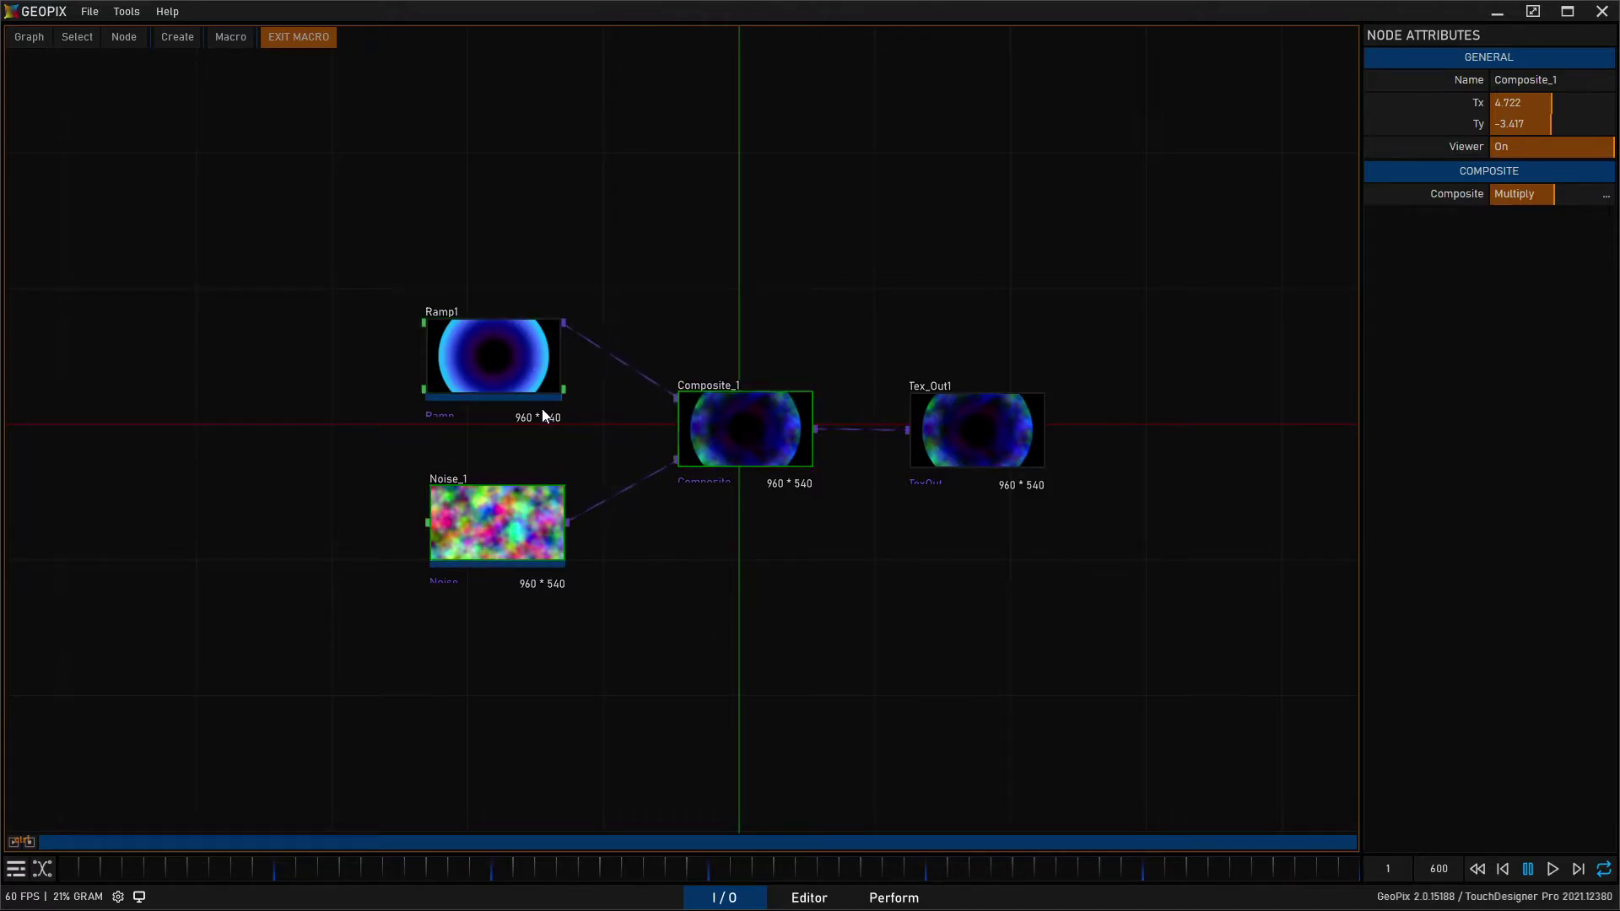
{"action": "left_click", "coordinate": [691, 569]}
{"action": "left_click_drag", "start_coordinate": [890, 246], "coordinate": [856, 251]}
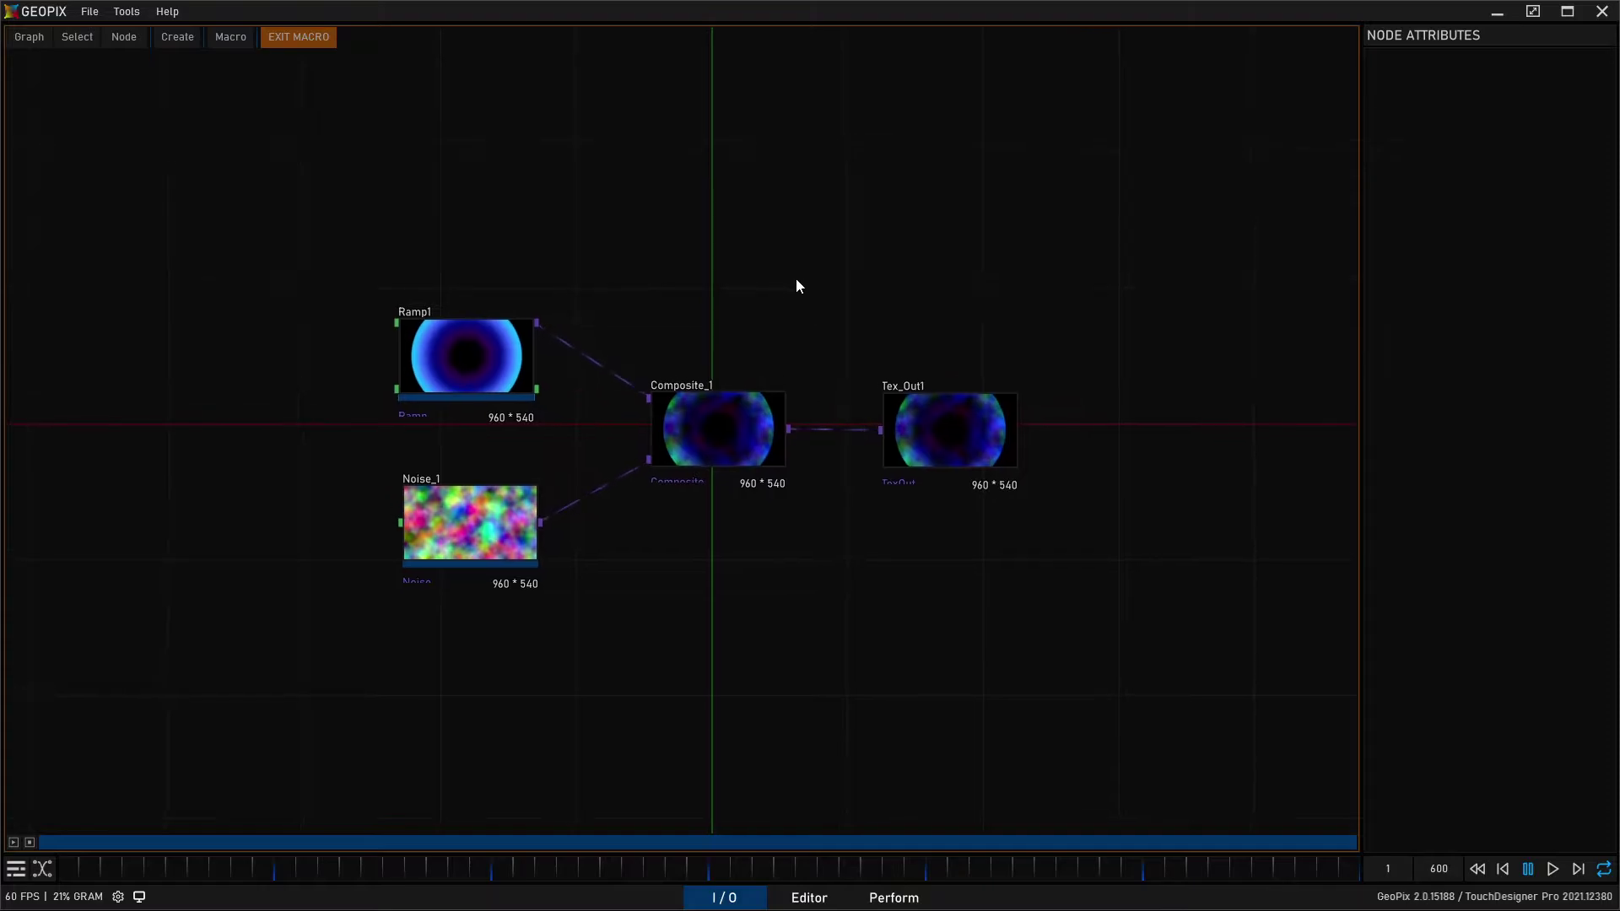
{"action": "left_click_drag", "start_coordinate": [797, 280], "coordinate": [804, 279]}
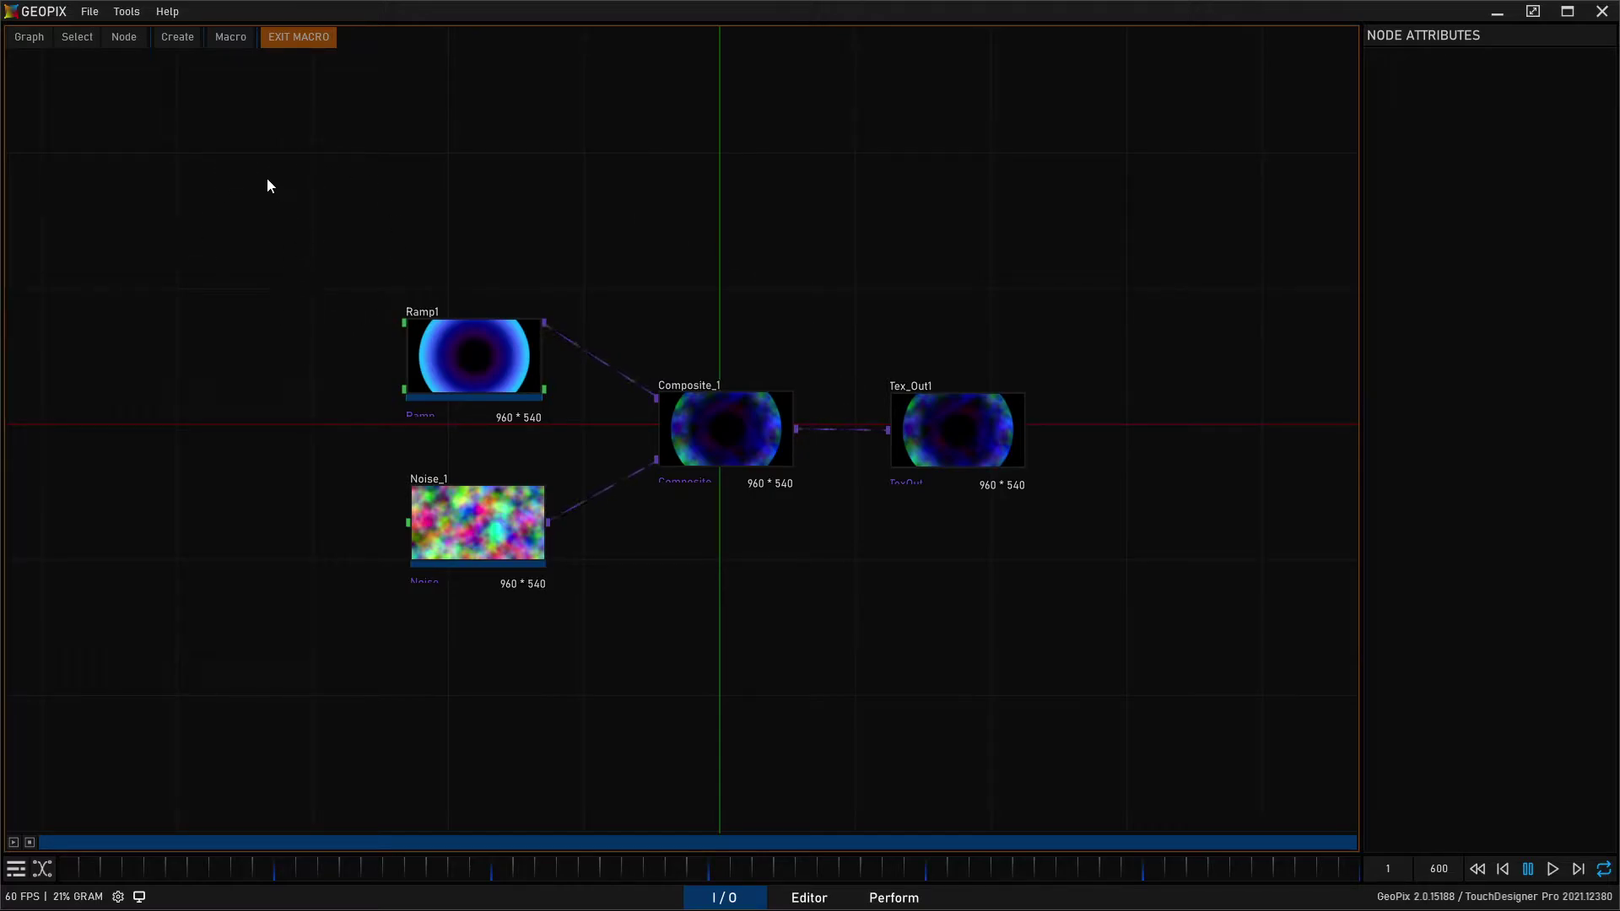
{"action": "left_click_drag", "start_coordinate": [256, 173], "coordinate": [839, 643]}
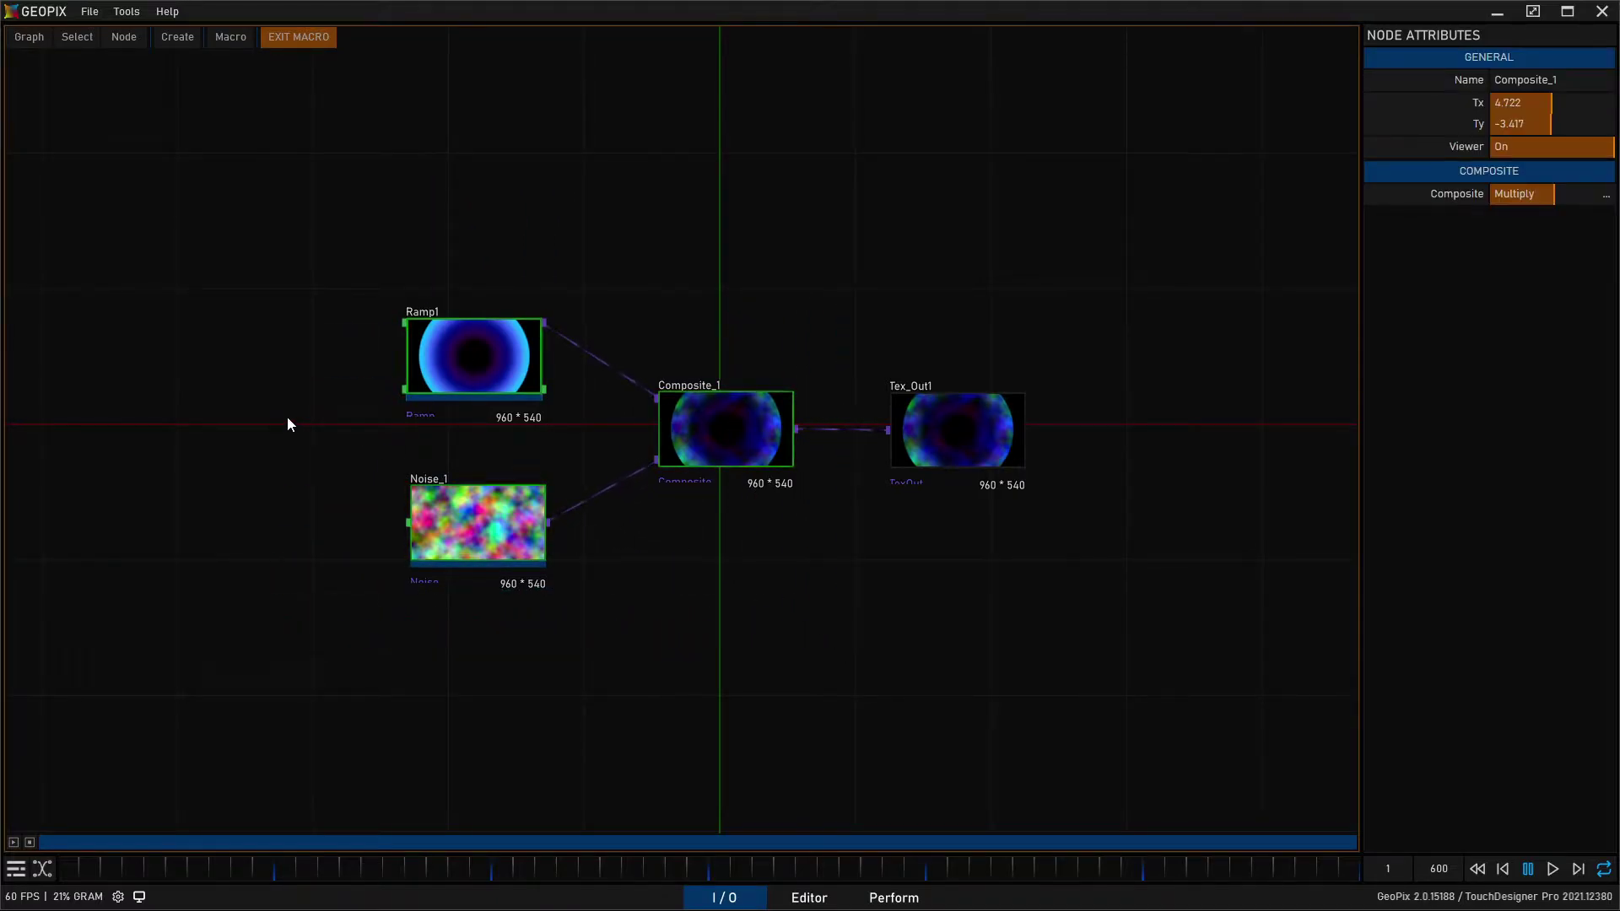
{"action": "left_click_drag", "start_coordinate": [271, 202], "coordinate": [499, 333]}
{"action": "left_click_drag", "start_coordinate": [600, 637], "coordinate": [464, 460]}
{"action": "left_click_drag", "start_coordinate": [604, 298], "coordinate": [818, 557]}
{"action": "left_click_drag", "start_coordinate": [361, 269], "coordinate": [485, 356]}
{"action": "left_click_drag", "start_coordinate": [583, 628], "coordinate": [377, 478]}
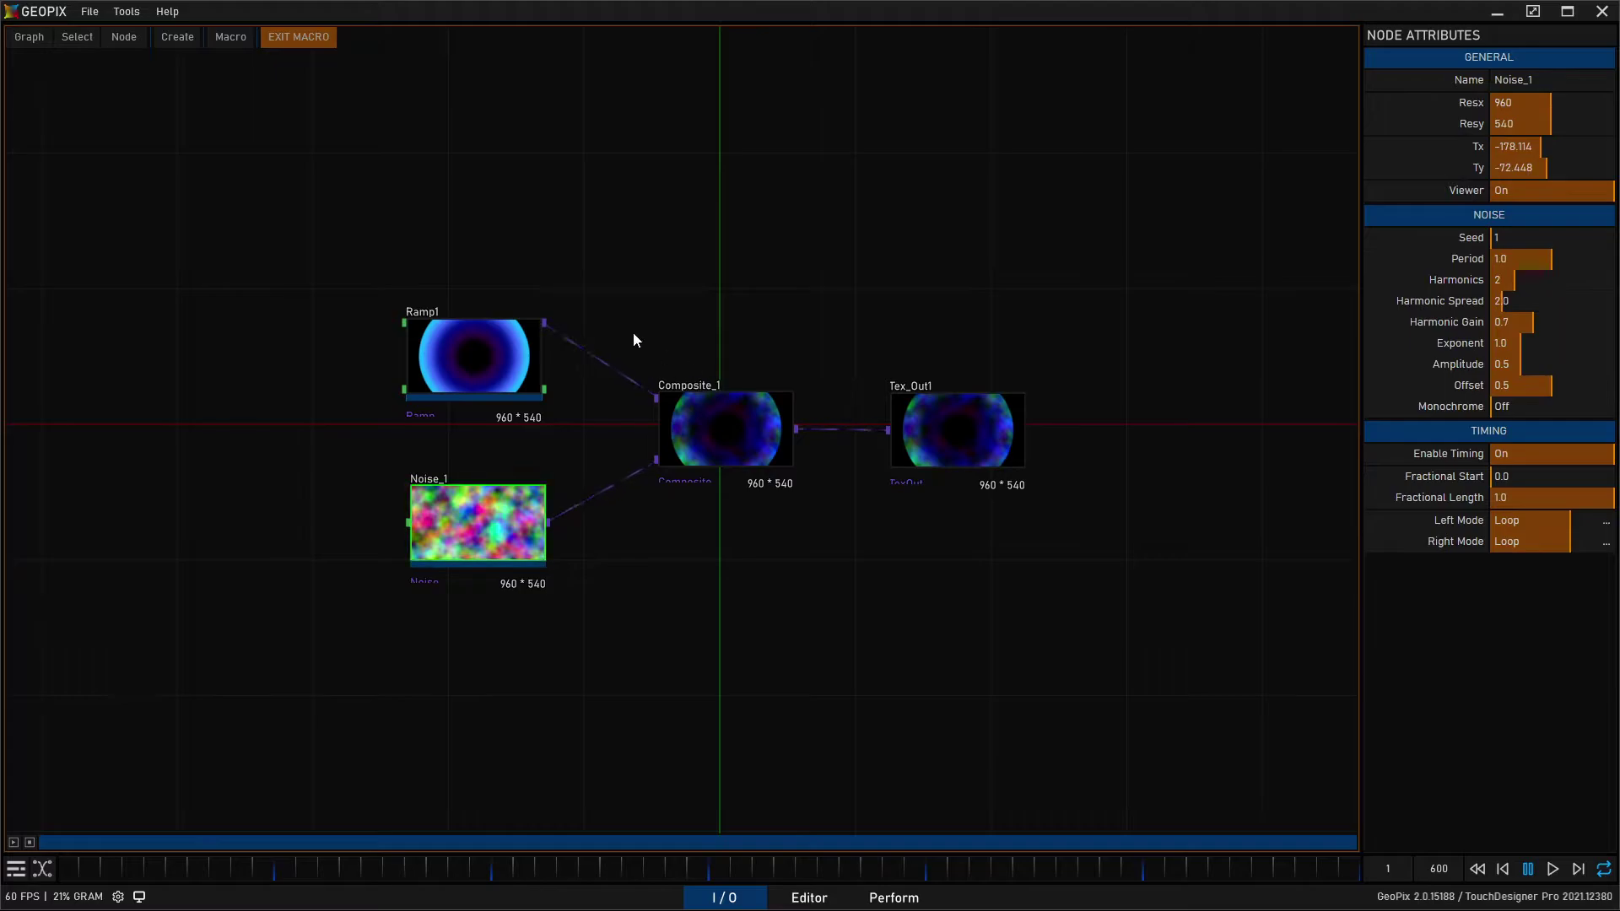
{"action": "left_click_drag", "start_coordinate": [635, 337], "coordinate": [803, 507]}
{"action": "left_click_drag", "start_coordinate": [312, 242], "coordinate": [607, 403]}
{"action": "left_click", "coordinate": [918, 443]}
{"action": "left_click_drag", "start_coordinate": [613, 287], "coordinate": [858, 607]}
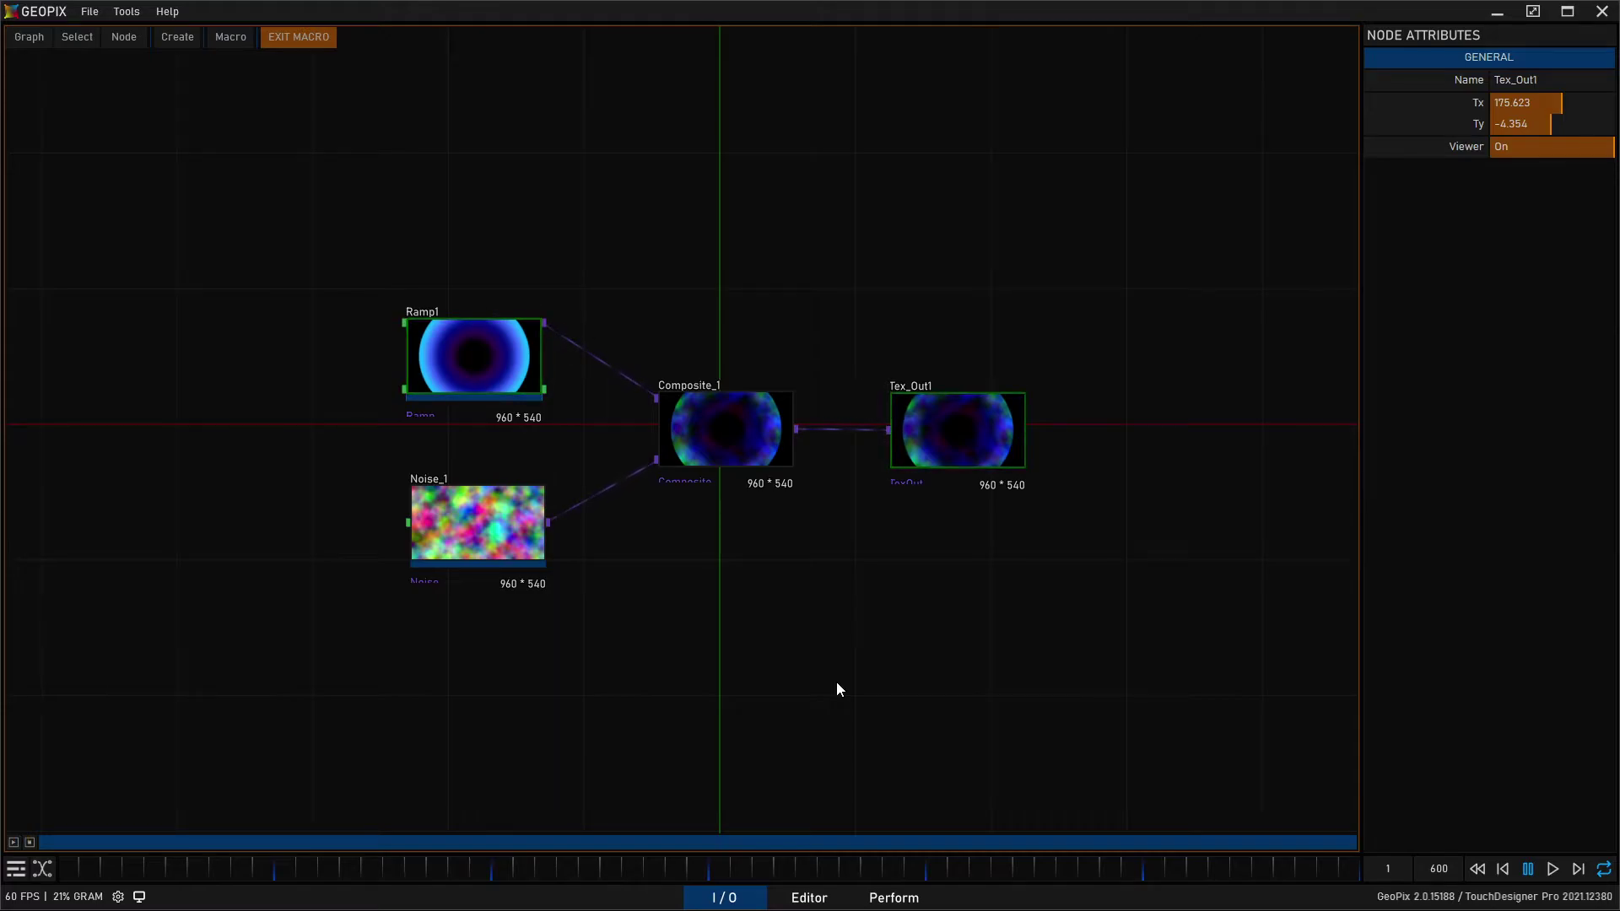
Step: Pan the graph, marquee-select all four nodes, then clear the selection
{"action": "left_click", "coordinate": [736, 612]}
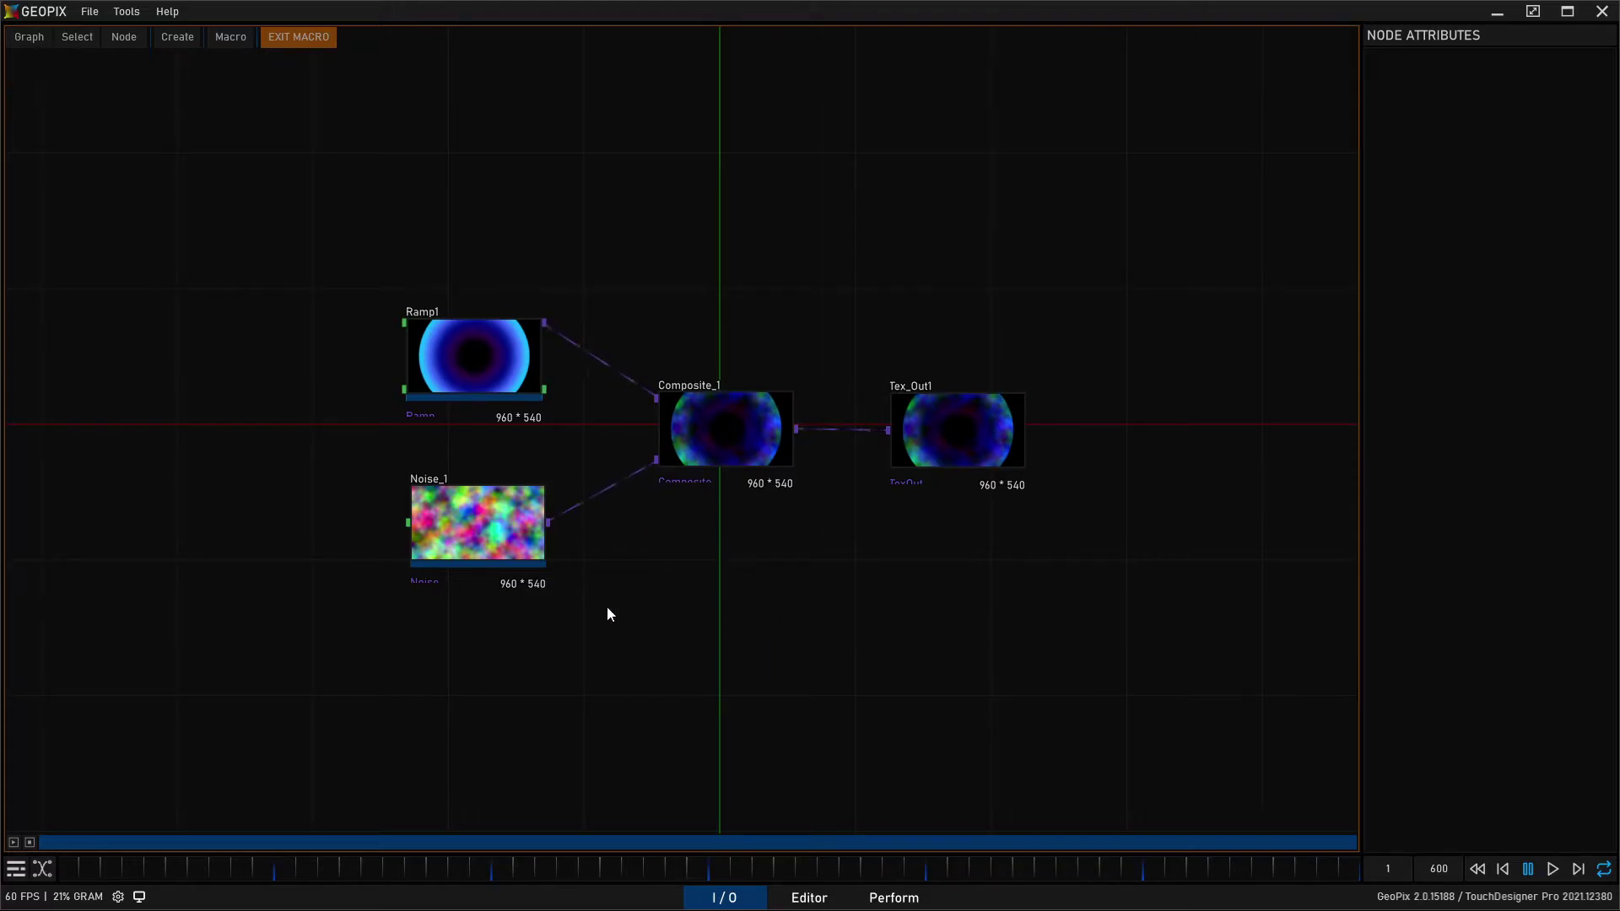
{"action": "left_click_drag", "start_coordinate": [813, 624], "coordinate": [789, 590]}
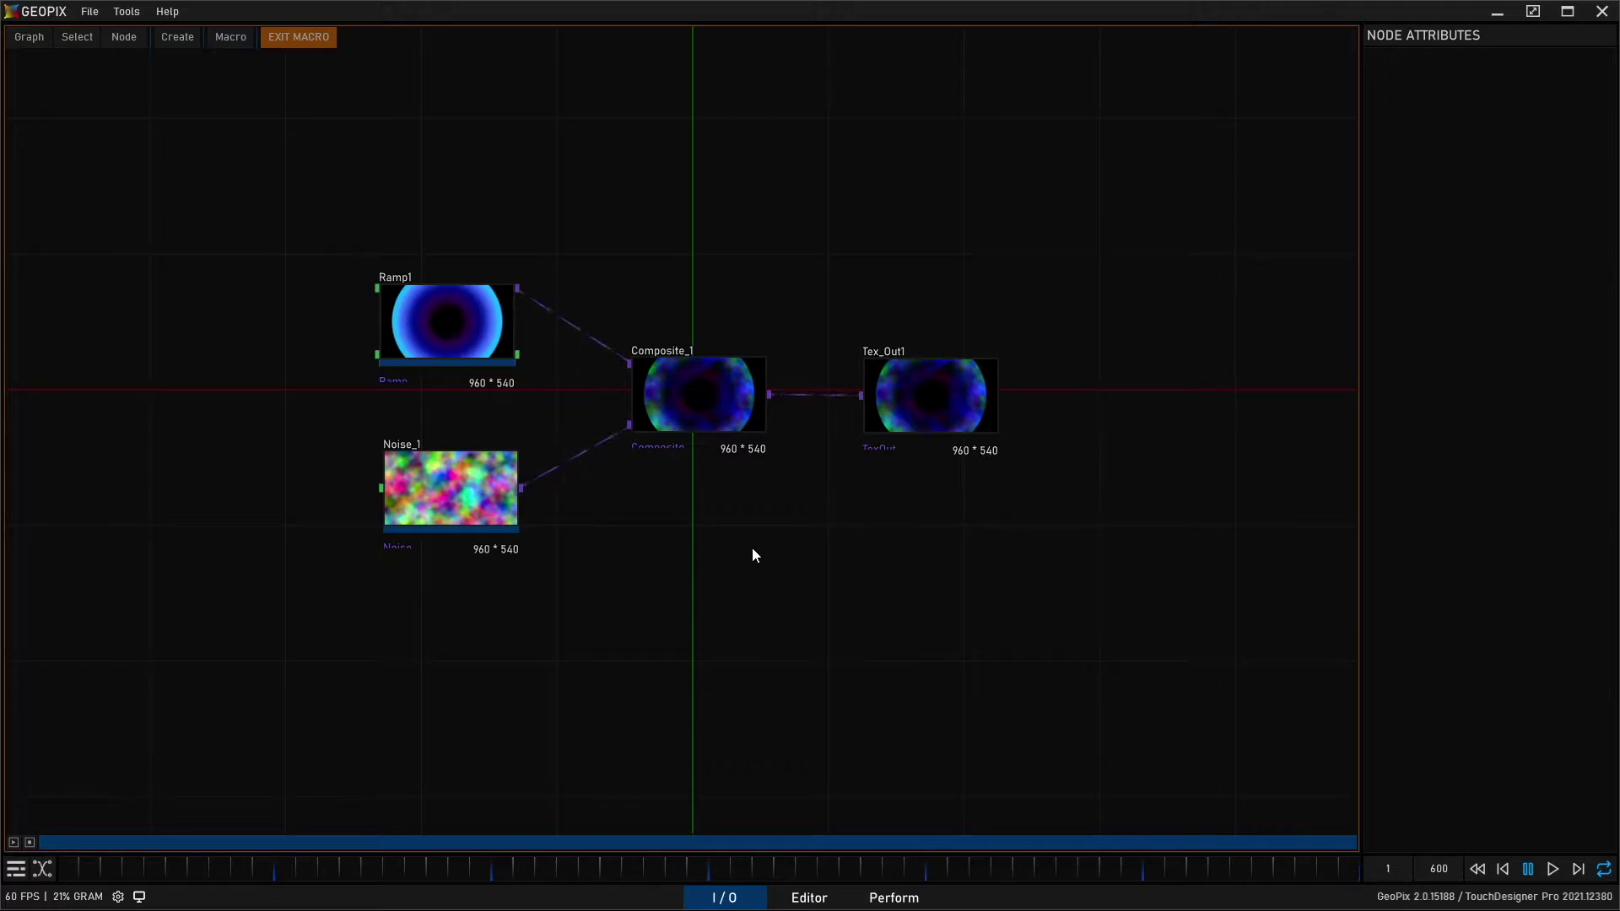
{"action": "left_click_drag", "start_coordinate": [609, 344], "coordinate": [598, 358]}
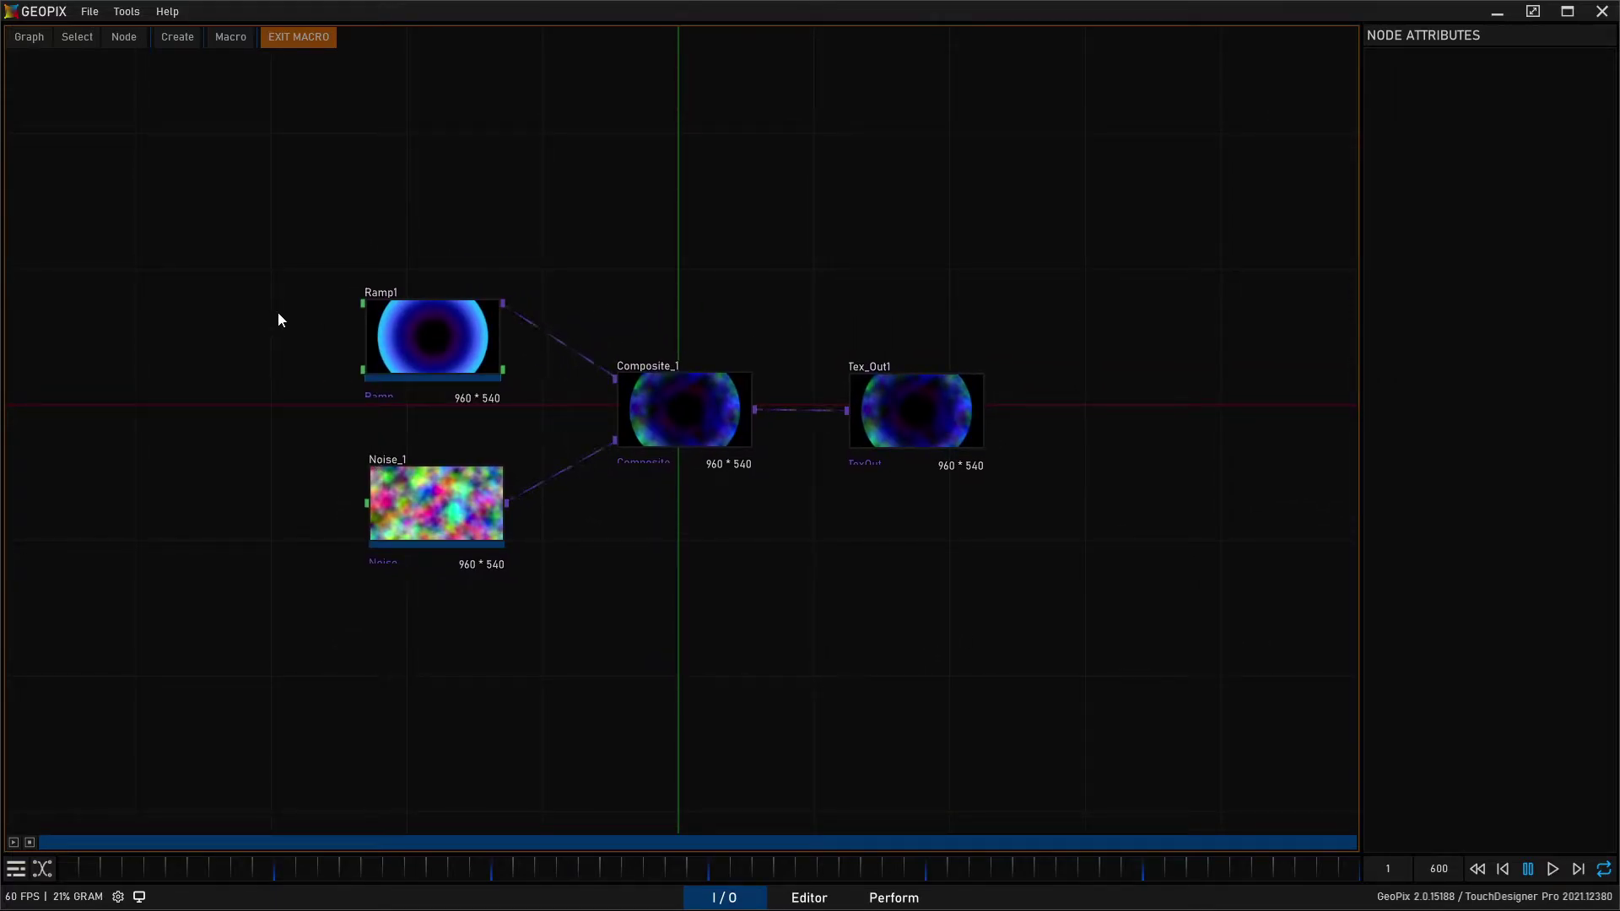
{"action": "left_click_drag", "start_coordinate": [320, 261], "coordinate": [1005, 600]}
{"action": "left_click", "coordinate": [1006, 600]}
Step: Select Composite_1, Ramp1 and Noise_1 in turn, ending on Composite_1 with the Node menu shown
{"action": "left_click", "coordinate": [734, 429]}
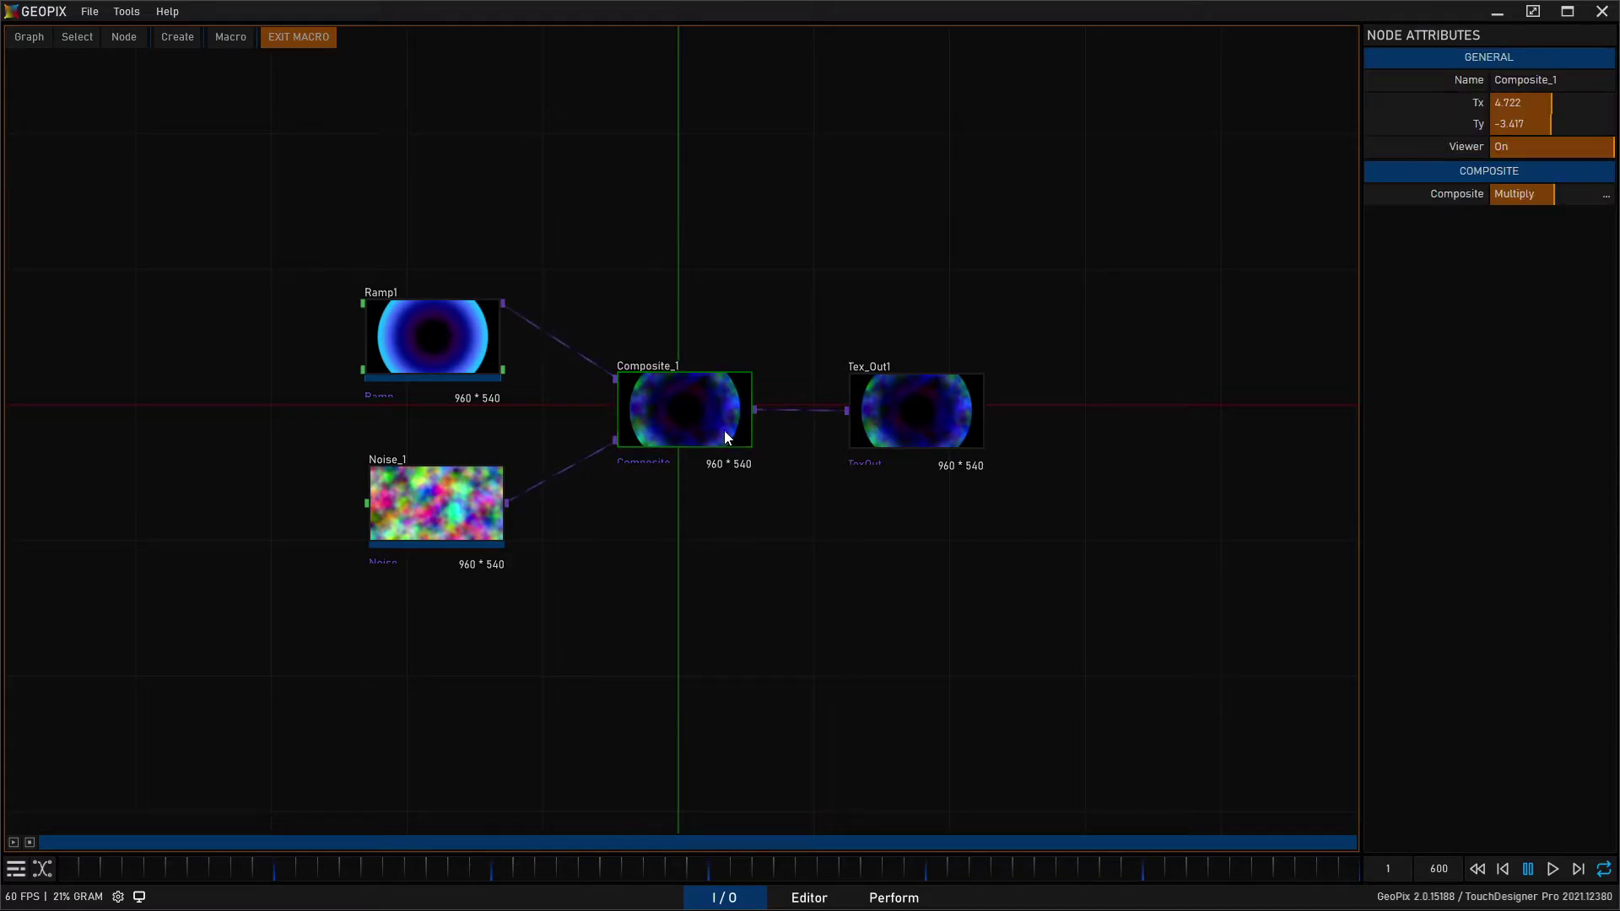
{"action": "left_click", "coordinate": [472, 346]}
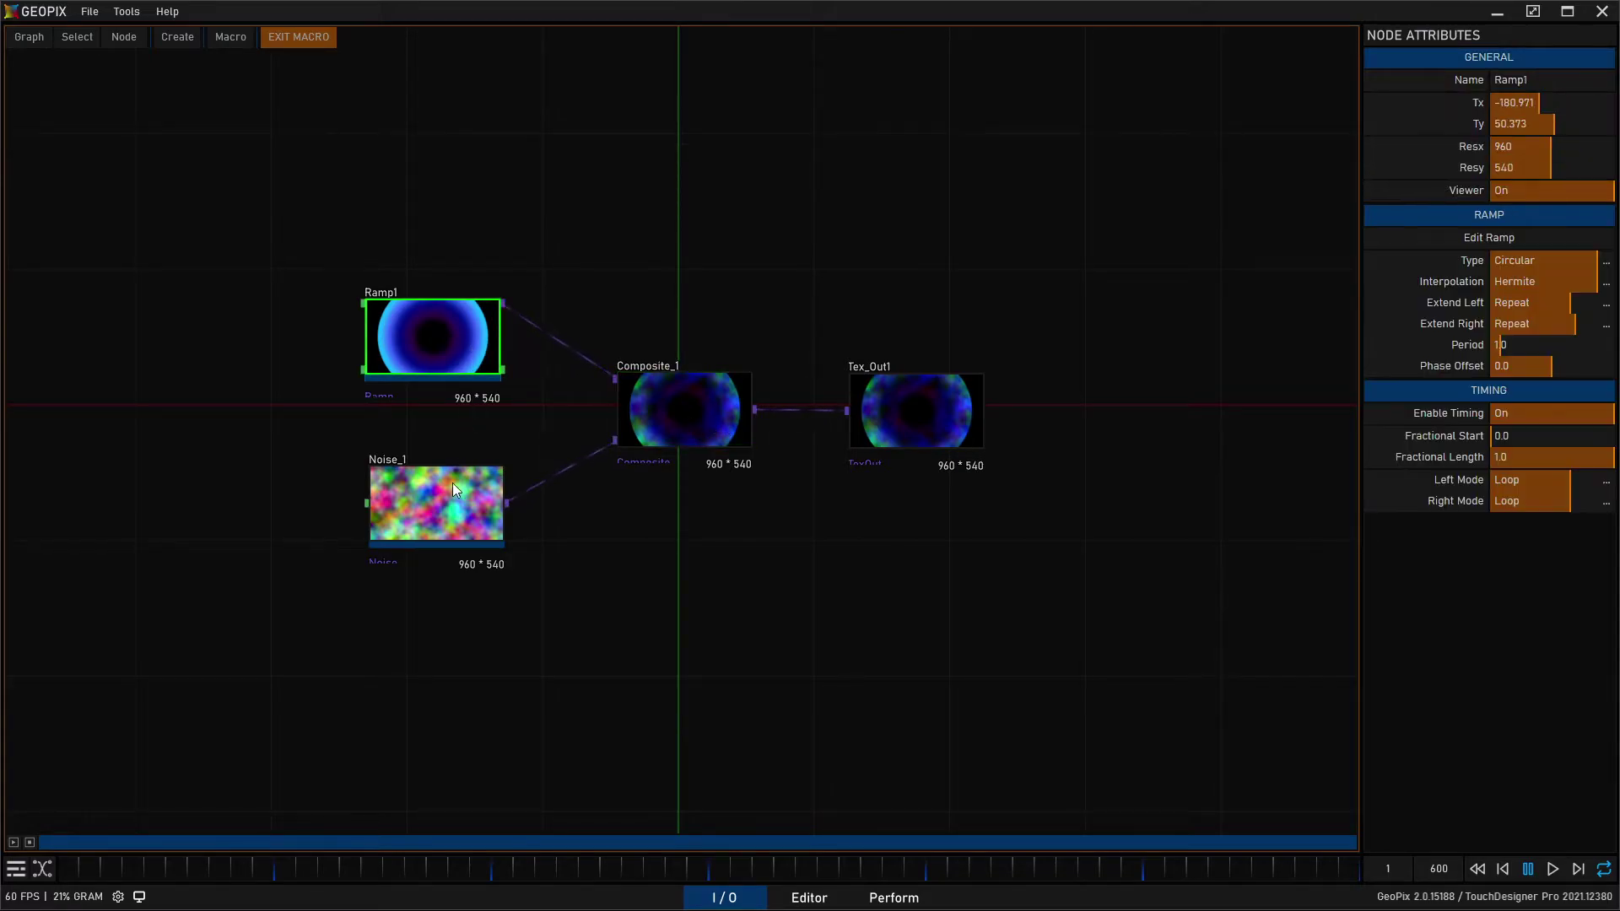
{"action": "left_click", "coordinate": [453, 484]}
{"action": "left_click", "coordinate": [667, 402]}
{"action": "left_click", "coordinate": [124, 38]}
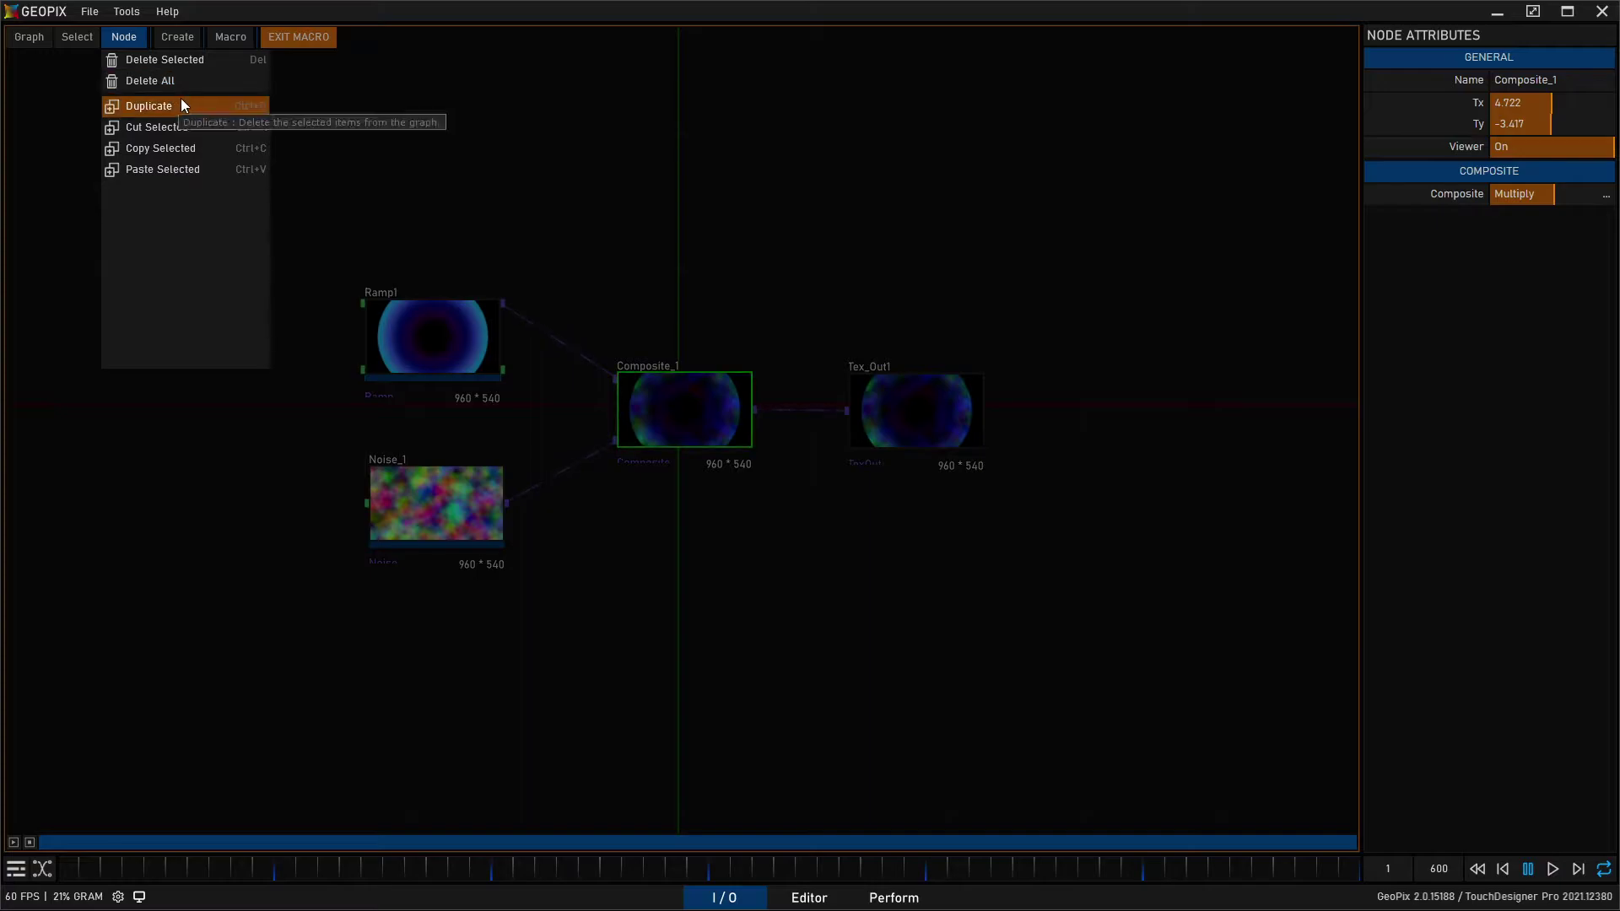
Step: Duplicate Noise_1 with Ctrl+D, then delete the resulting Noise_2 copy
{"action": "left_click", "coordinate": [428, 504]}
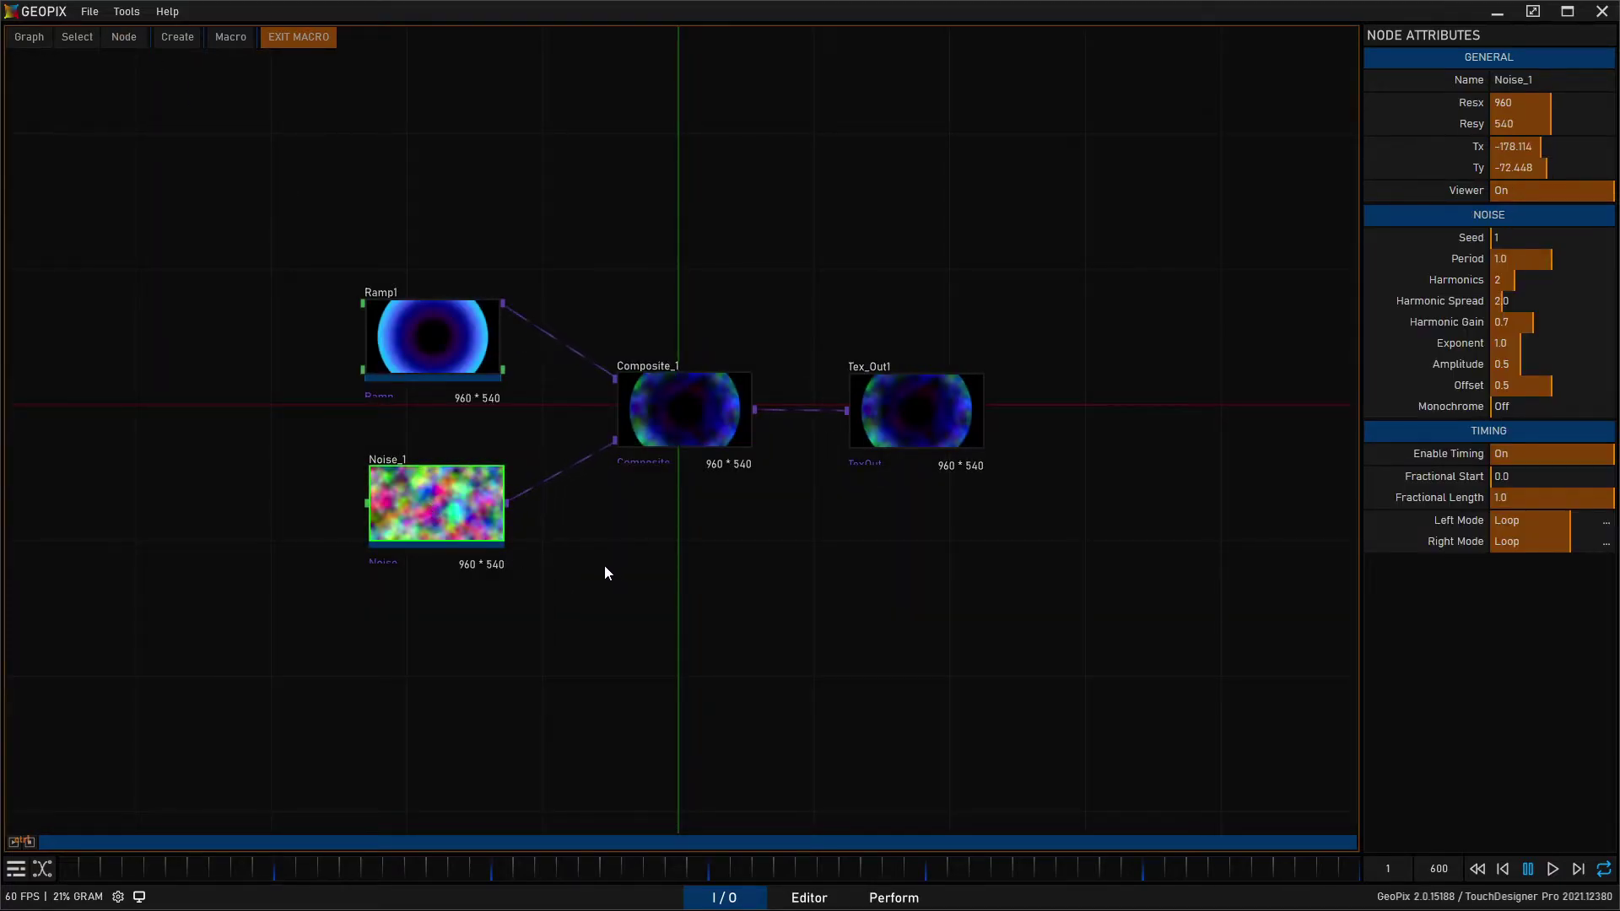
{"action": "key", "text": "ctrl+d"}
{"action": "left_click_drag", "start_coordinate": [443, 599], "coordinate": [452, 626]}
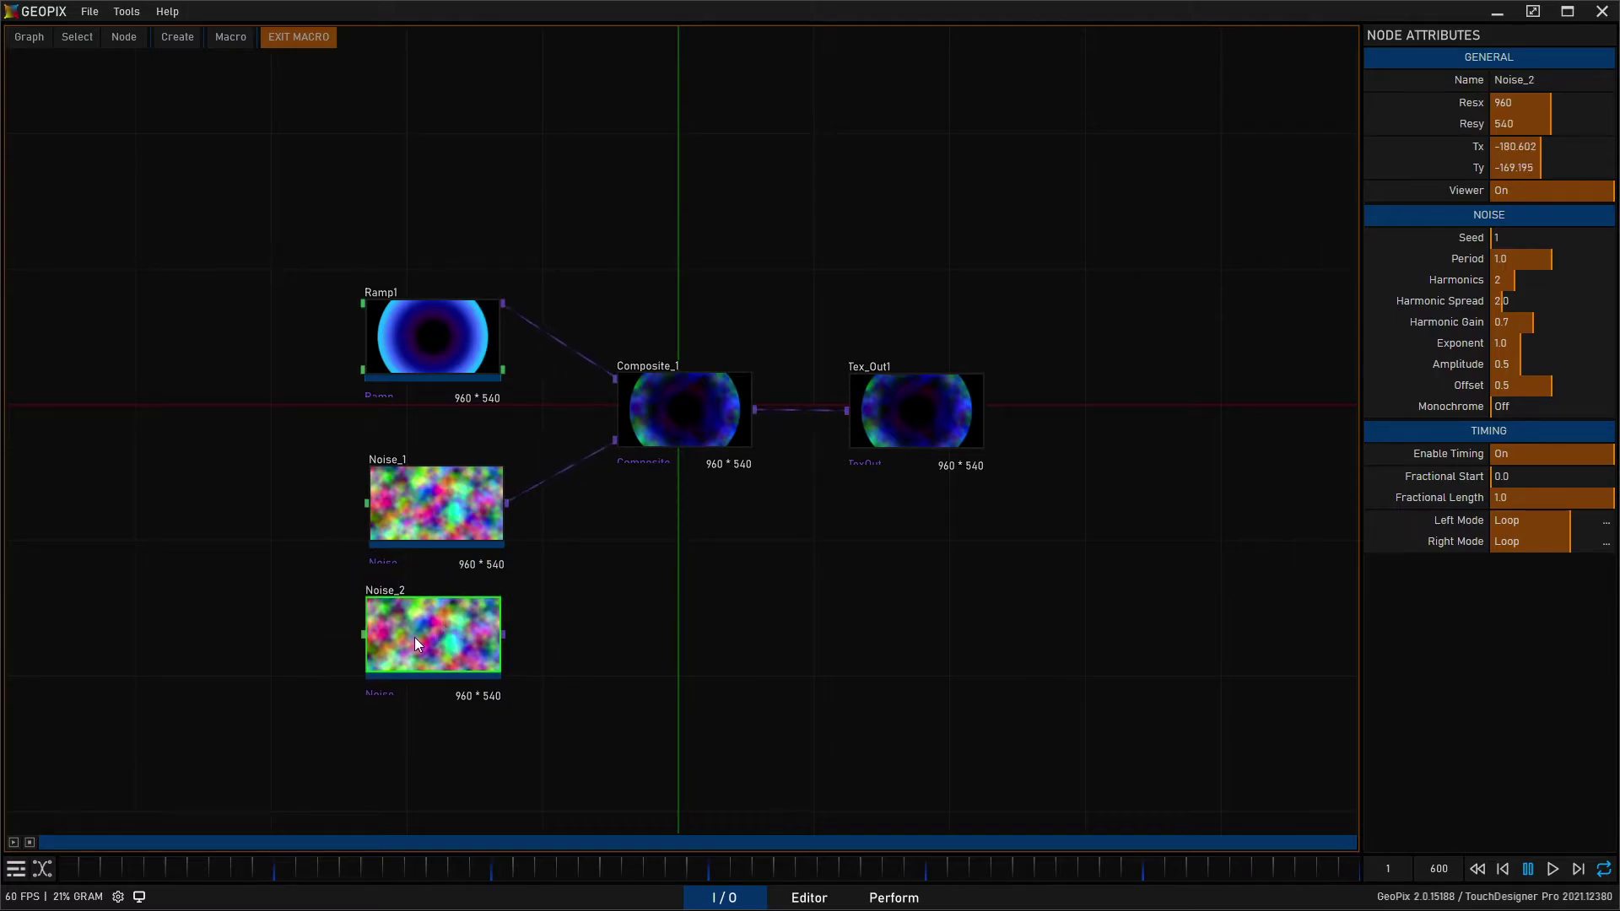
{"action": "key", "text": "Delete"}
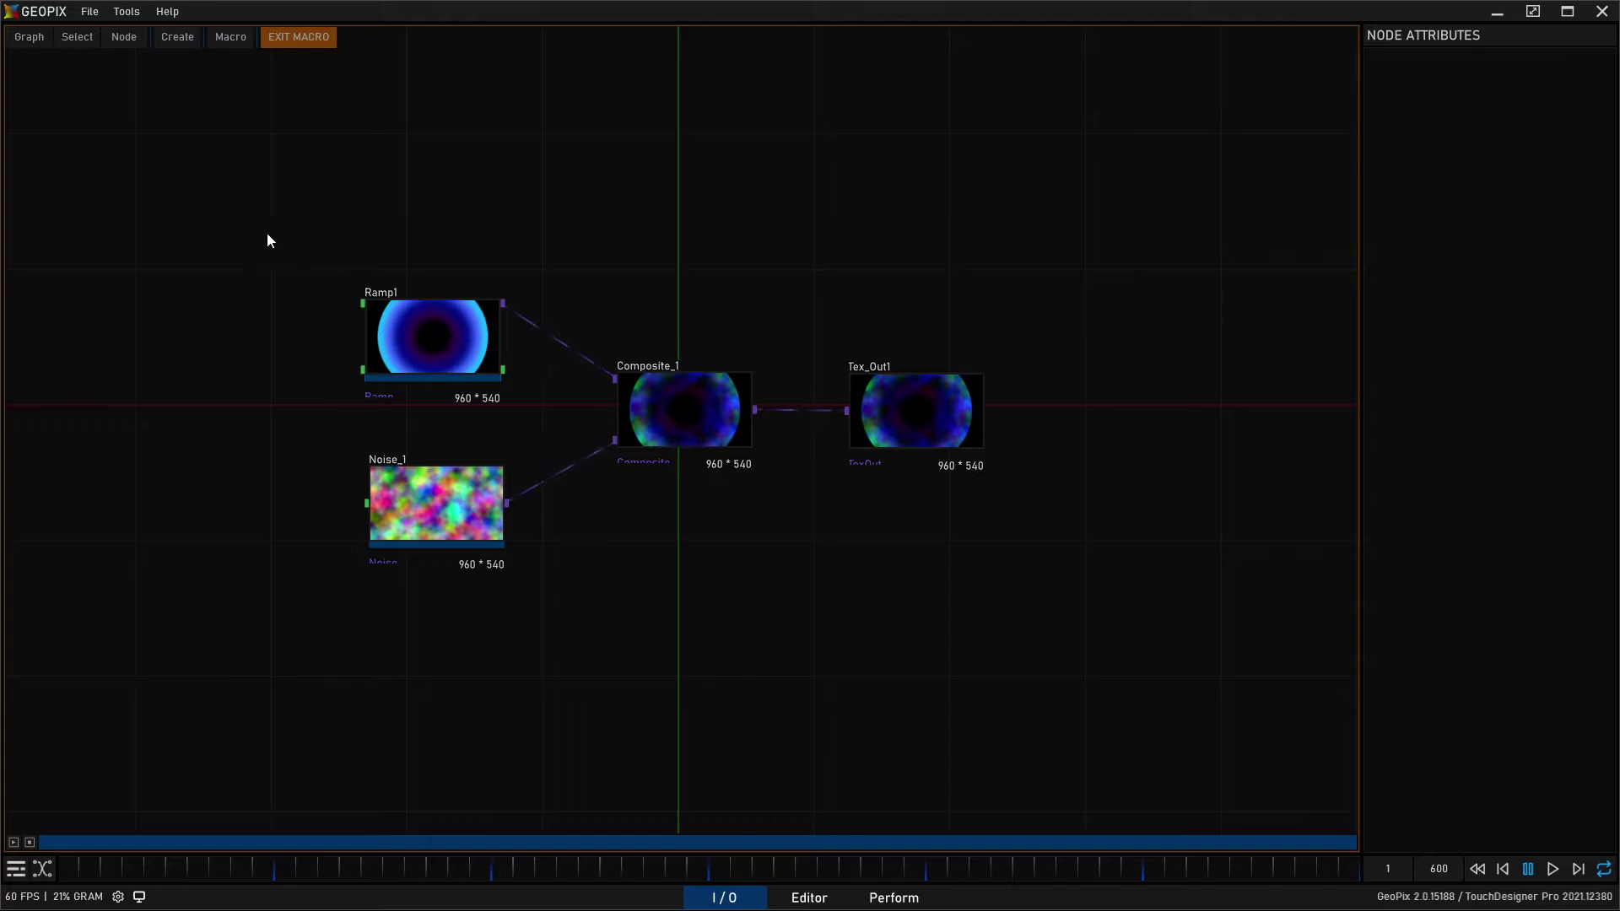
{"action": "left_click_drag", "start_coordinate": [268, 234], "coordinate": [546, 600]}
{"action": "left_click", "coordinate": [570, 625]}
Step: Return to the top-level graph and add a second macro, Macro_3
{"action": "left_click", "coordinate": [297, 38]}
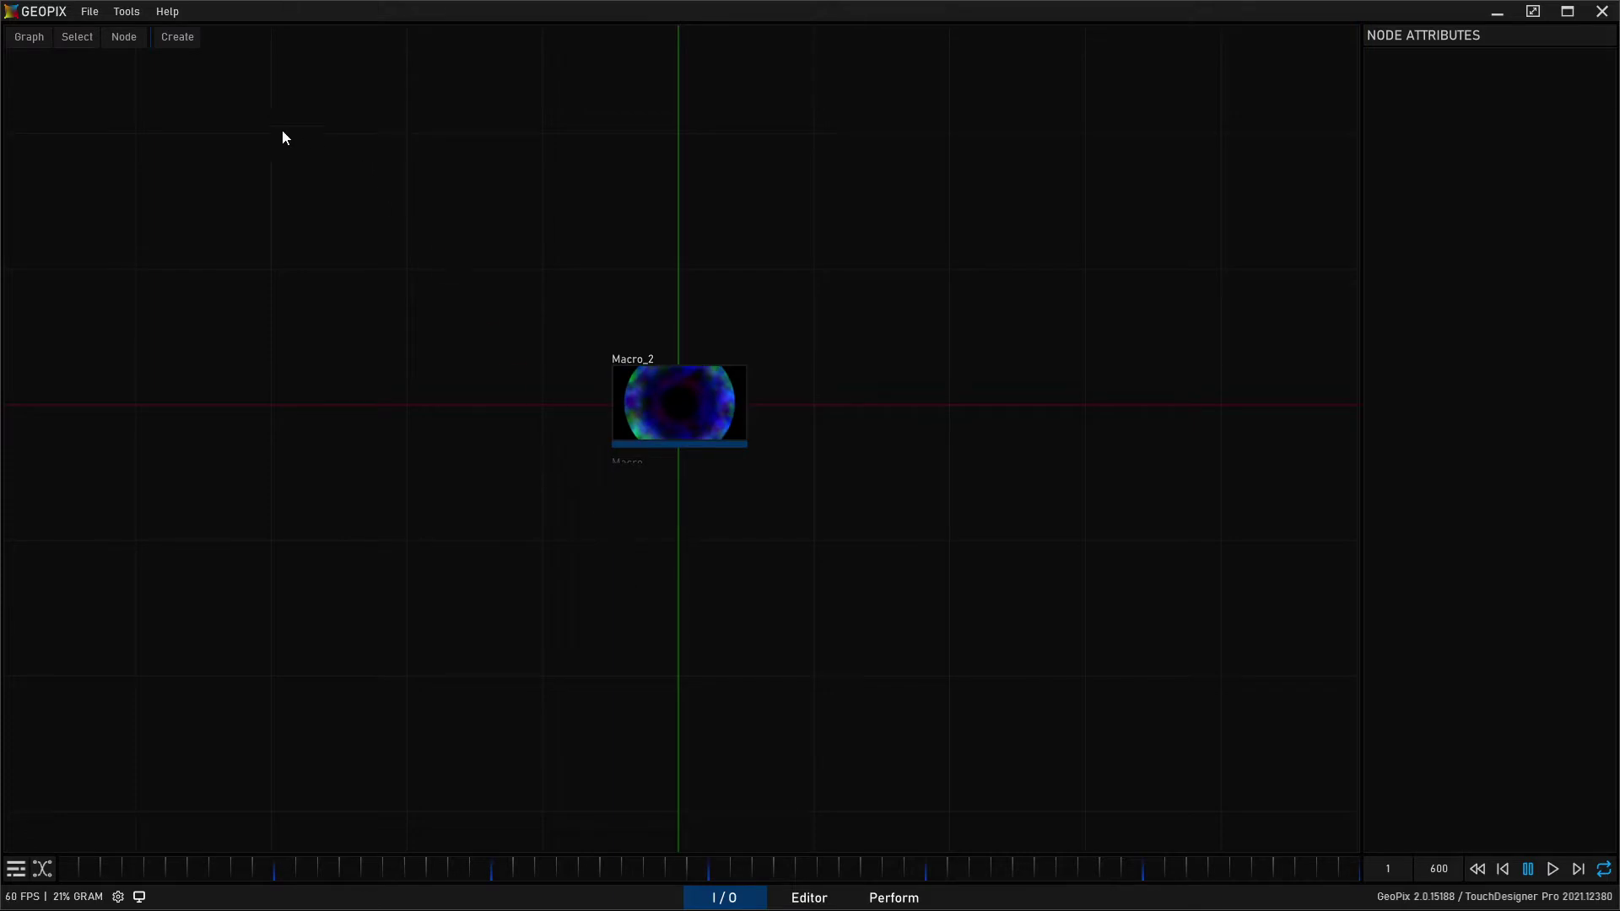
{"action": "left_click", "coordinate": [178, 39]}
{"action": "left_click", "coordinate": [460, 244]}
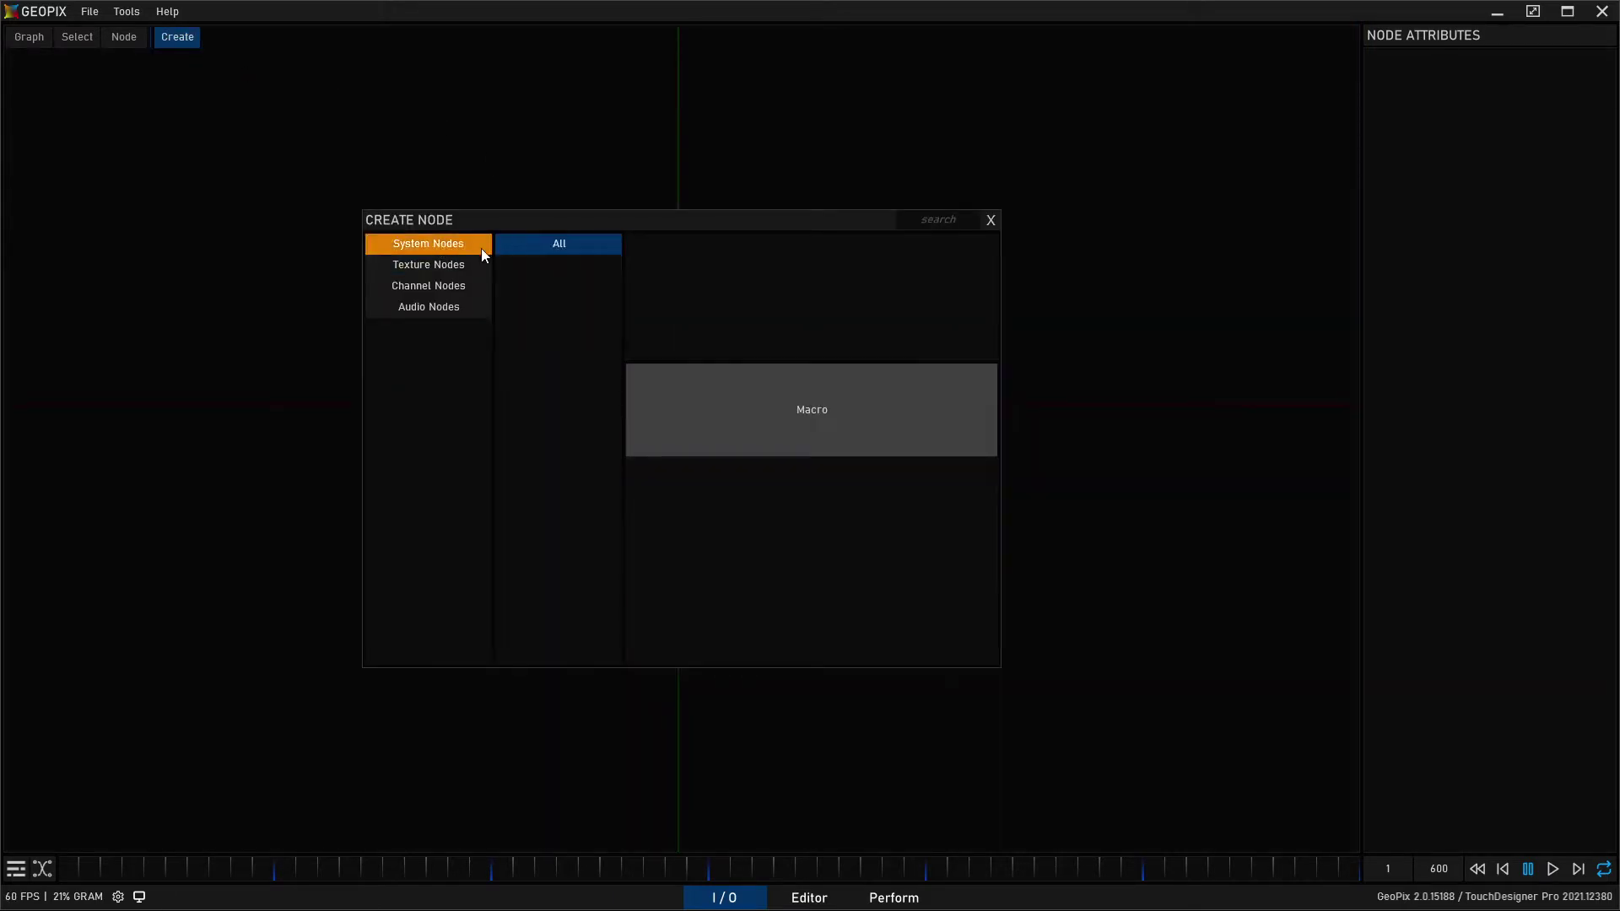
{"action": "left_click", "coordinate": [753, 407]}
Step: Enter Macro_2 and copy Noise_1 using the Node menu
{"action": "left_click", "coordinate": [671, 432]}
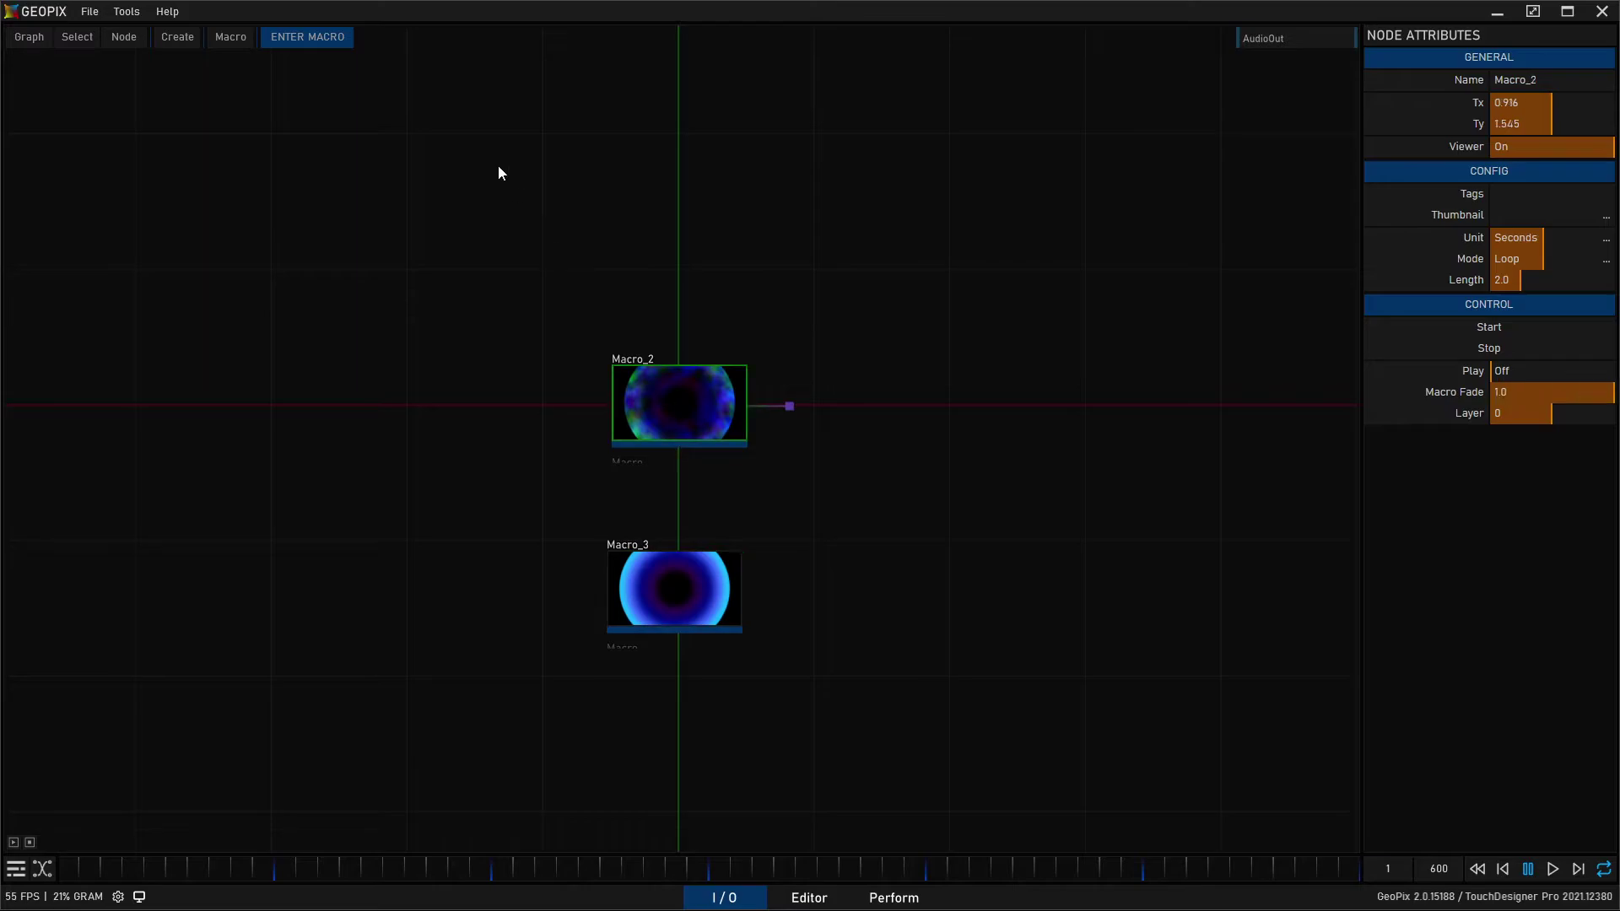
{"action": "left_click", "coordinate": [286, 37]}
{"action": "left_click", "coordinate": [469, 518]}
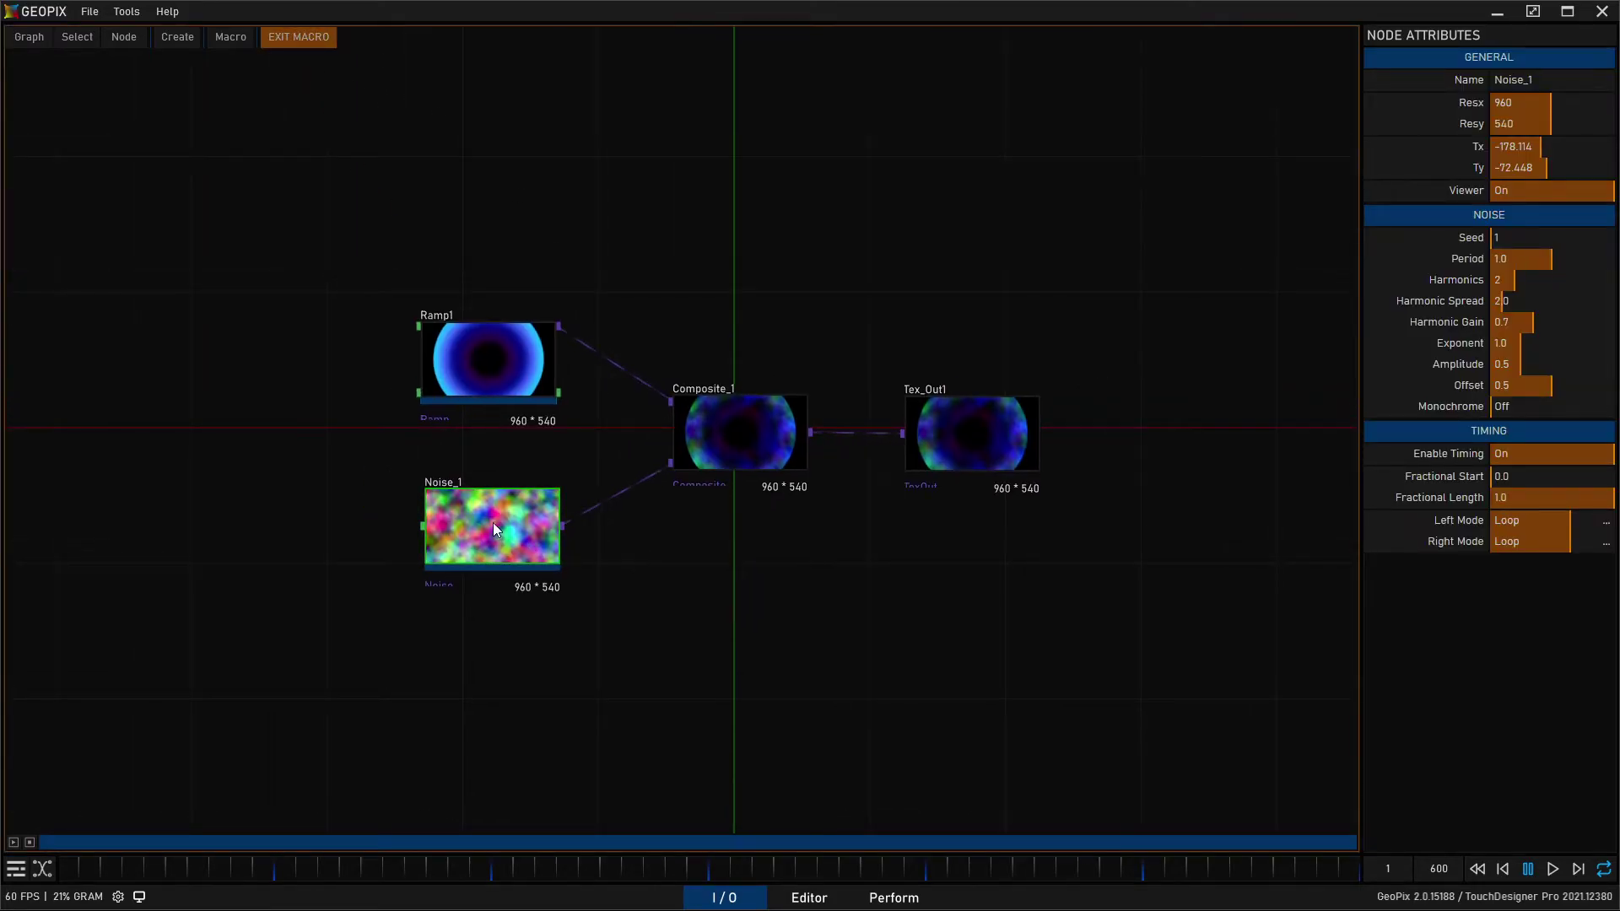
{"action": "left_click", "coordinate": [131, 35]}
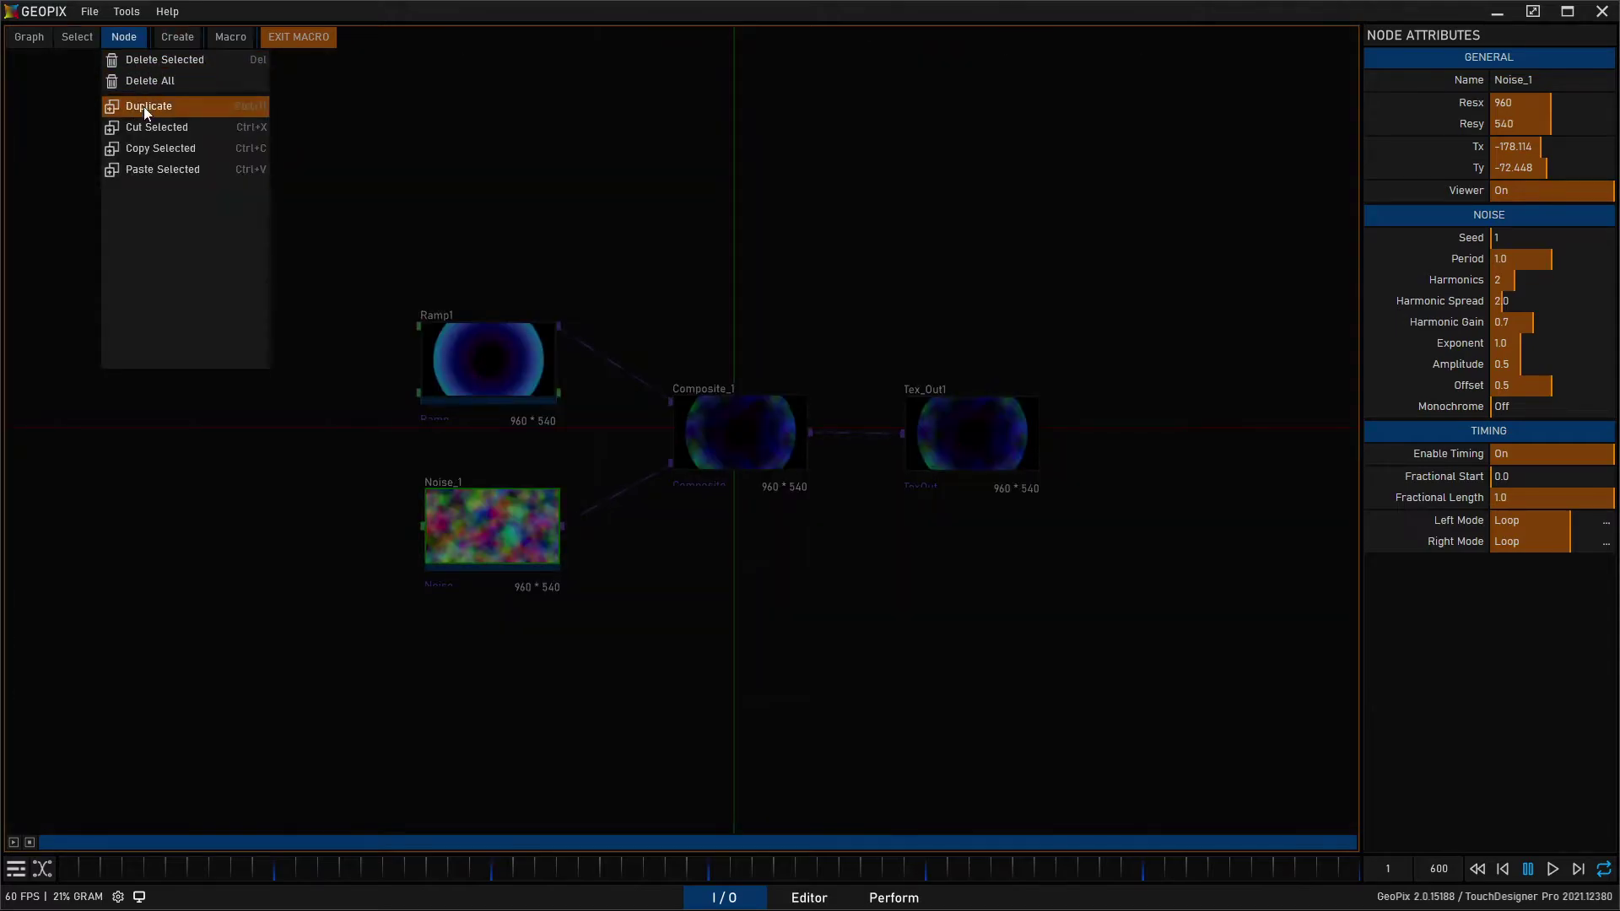
{"action": "left_click", "coordinate": [162, 148]}
Step: Paste the copied Noise node into Macro_3 as Noise_2 and place it under Ramp1
{"action": "left_click", "coordinate": [284, 38]}
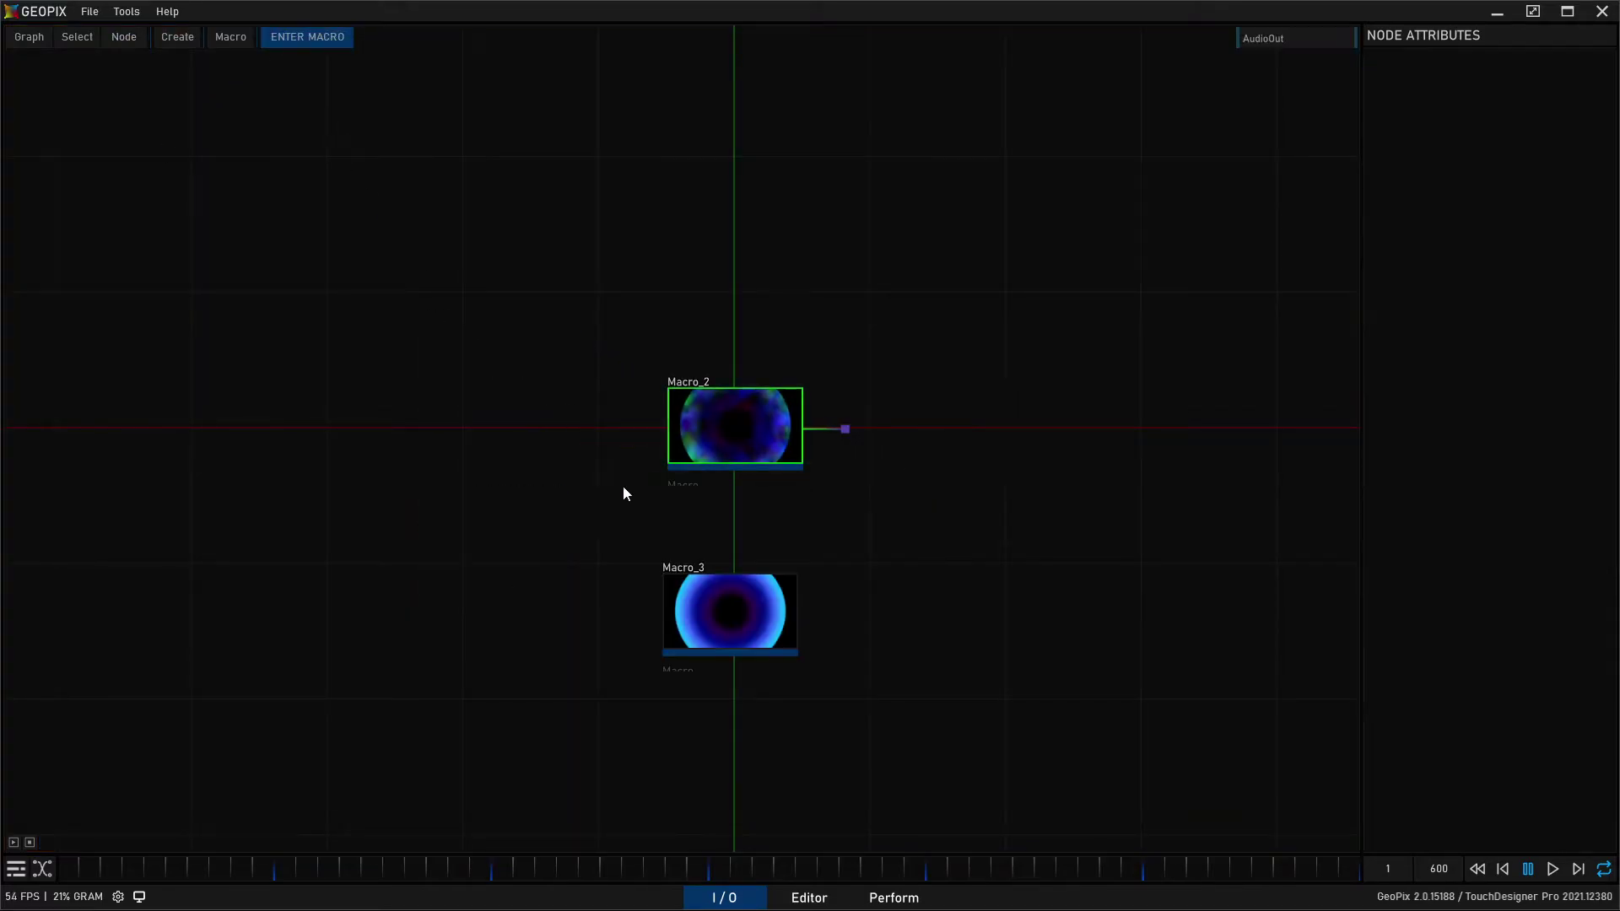
{"action": "left_click", "coordinate": [697, 605]}
{"action": "left_click", "coordinate": [301, 37]}
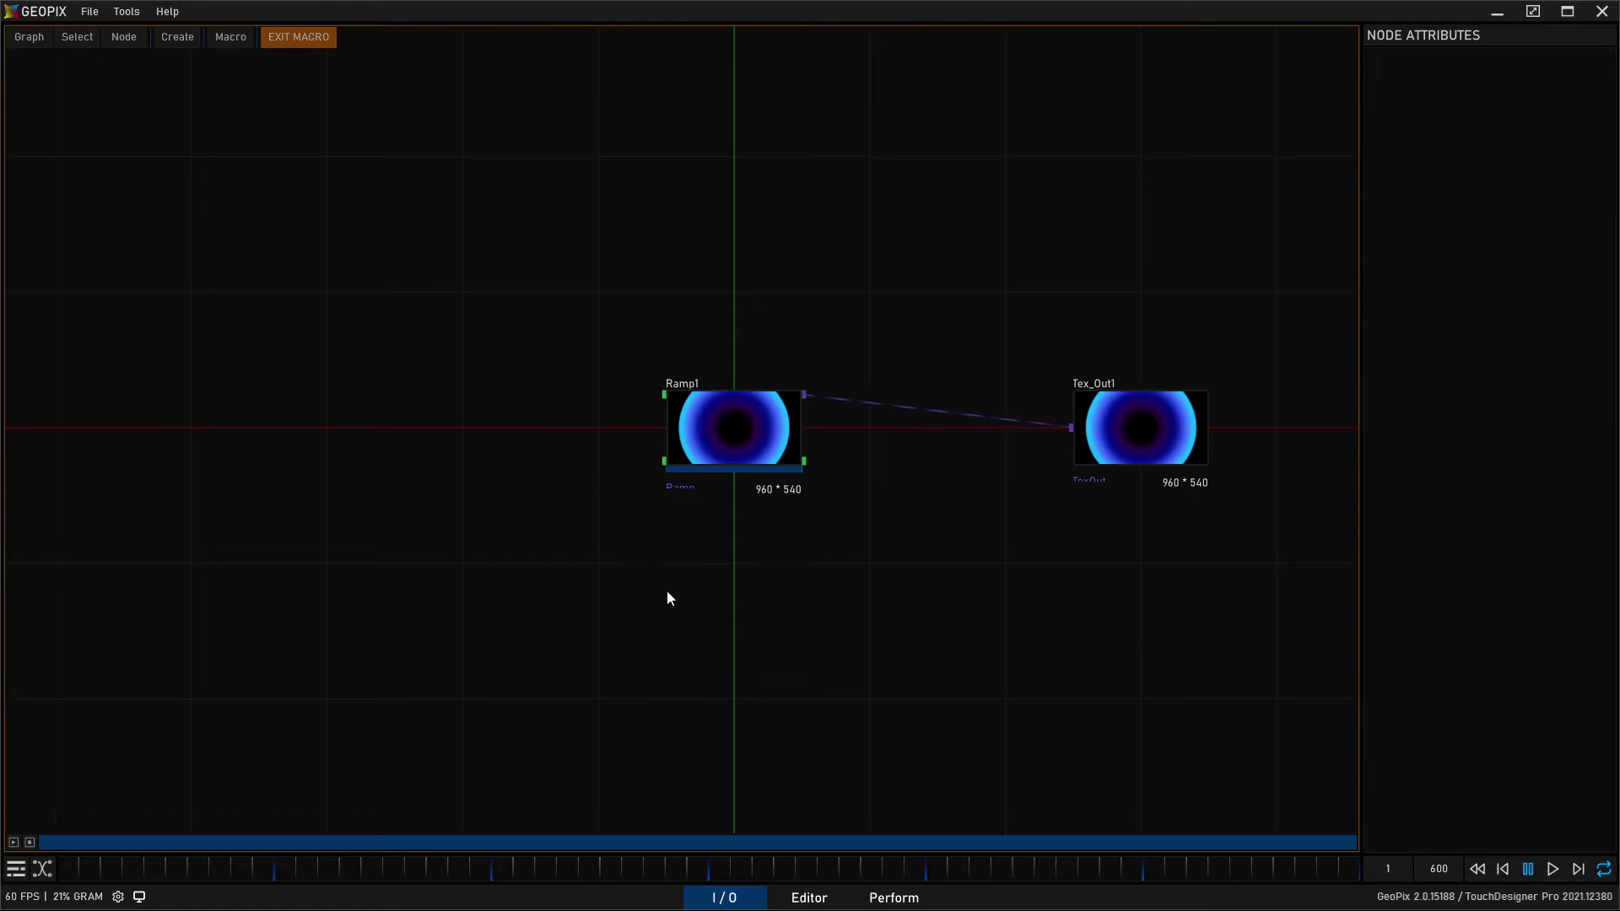
{"action": "left_click", "coordinate": [139, 37]}
{"action": "left_click", "coordinate": [179, 169]}
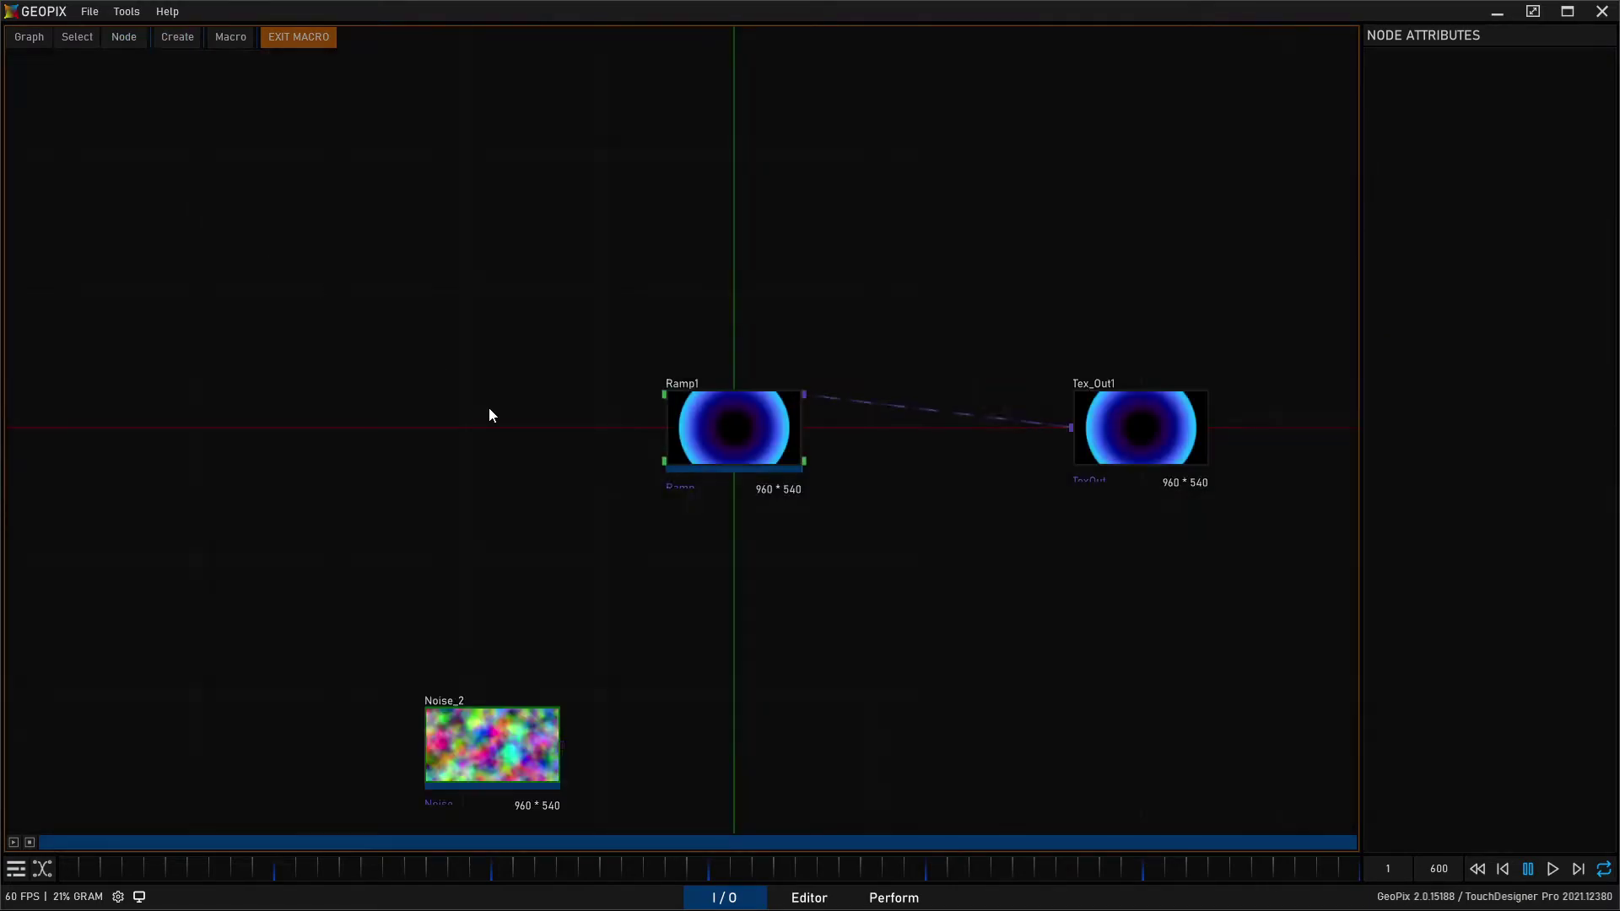
{"action": "left_click_drag", "start_coordinate": [539, 777], "coordinate": [741, 621]}
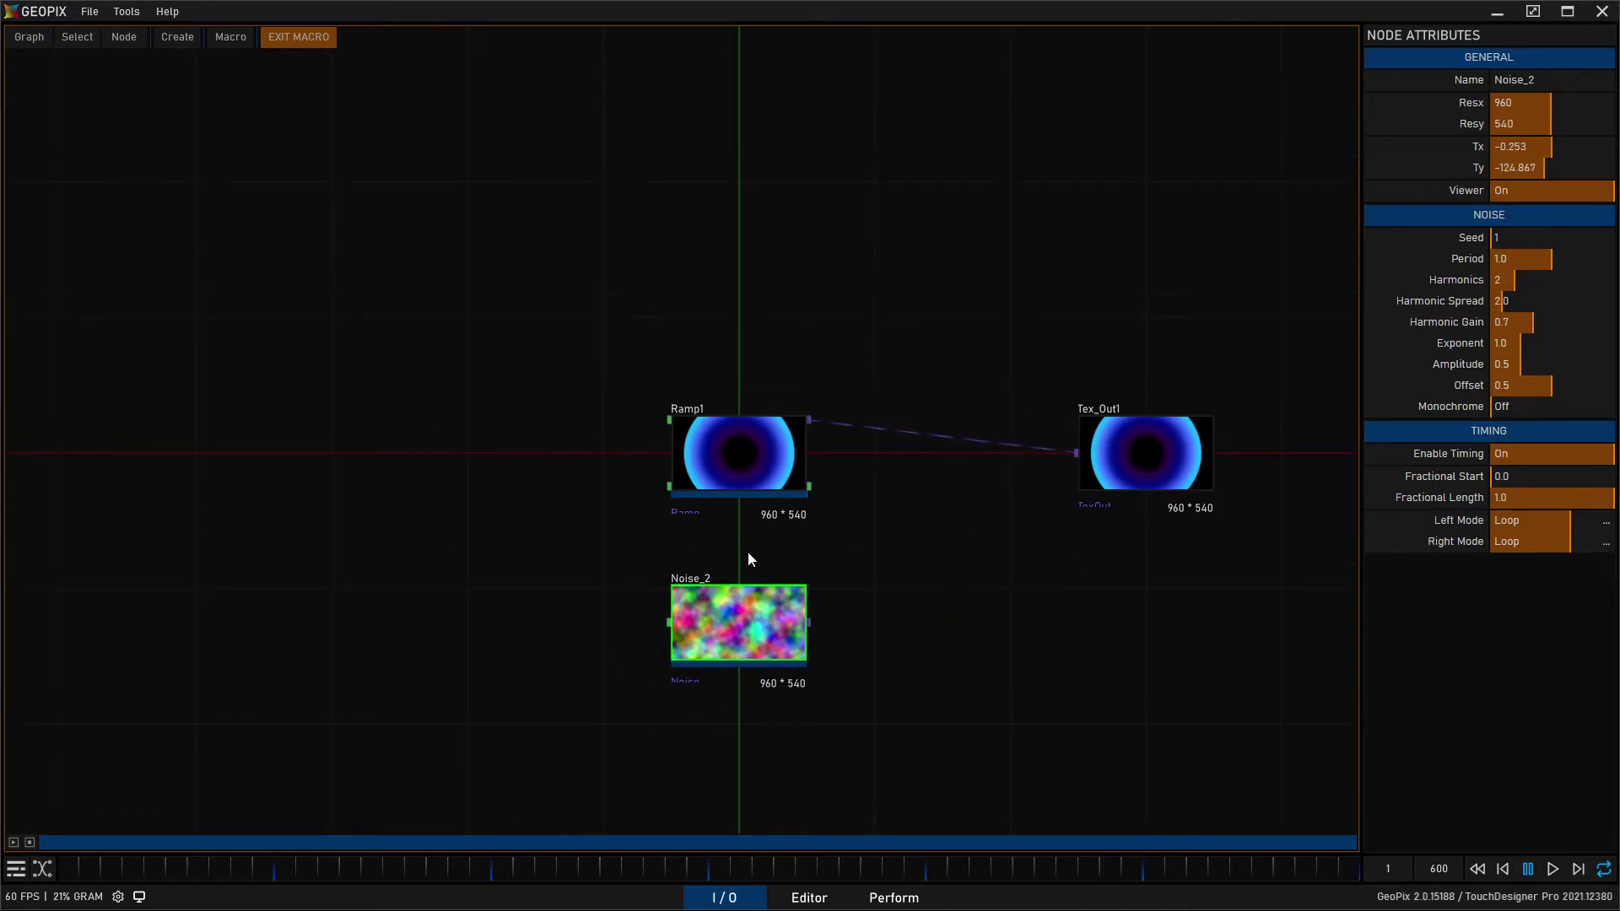
Step: Back at the top level, select Macro_3 and delete it
{"action": "left_click", "coordinate": [299, 37]}
{"action": "left_click", "coordinate": [713, 618]}
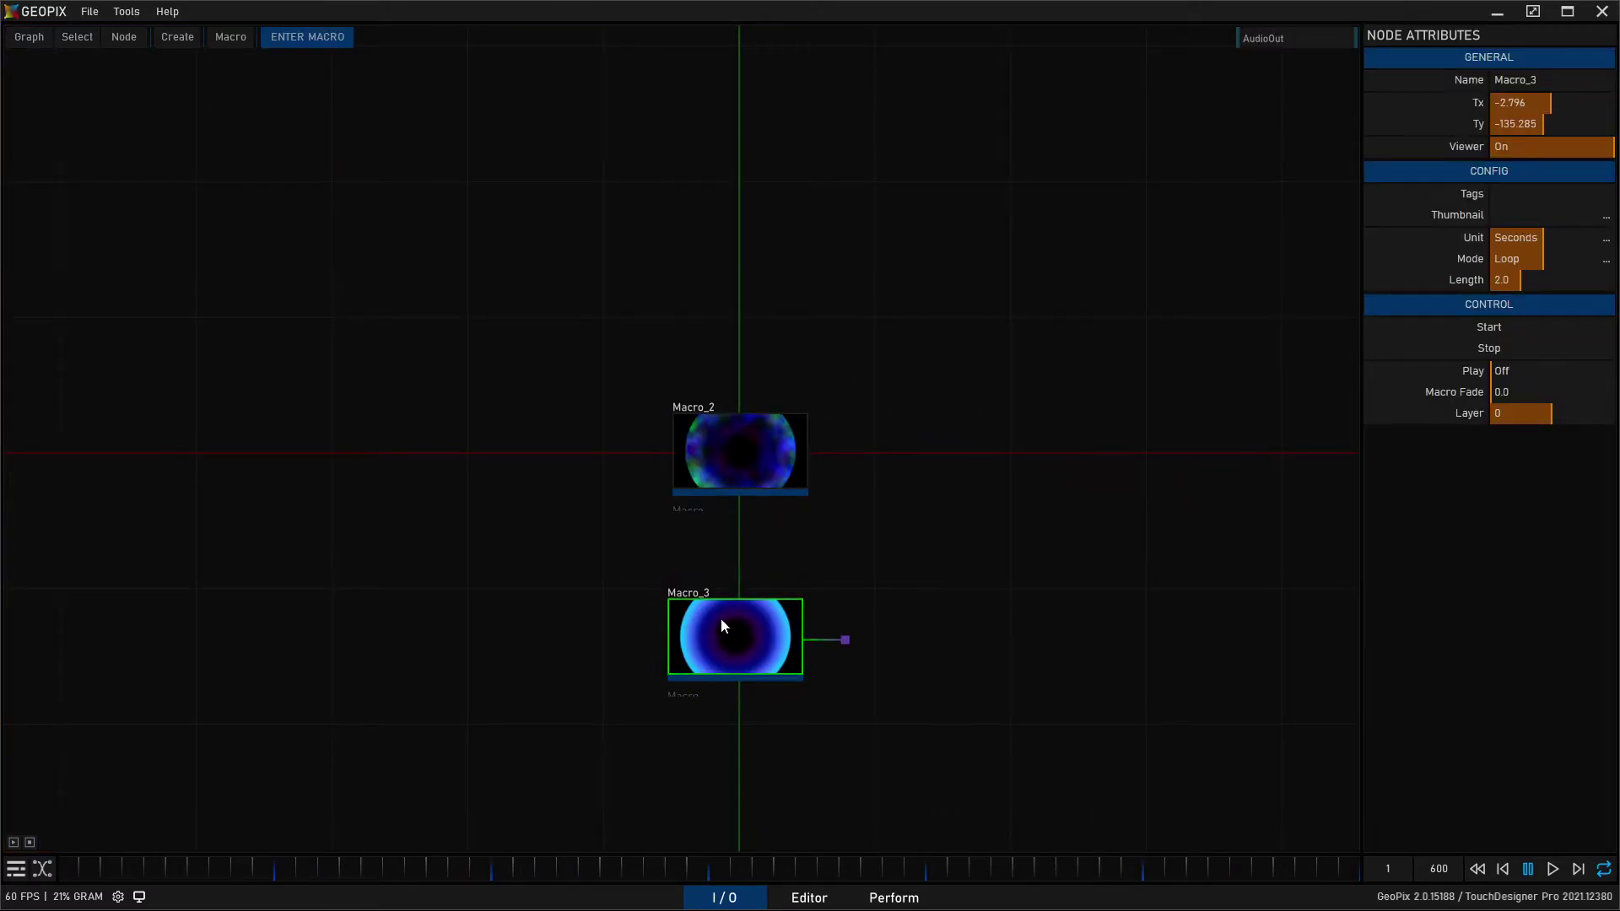
{"action": "key", "text": "Delete"}
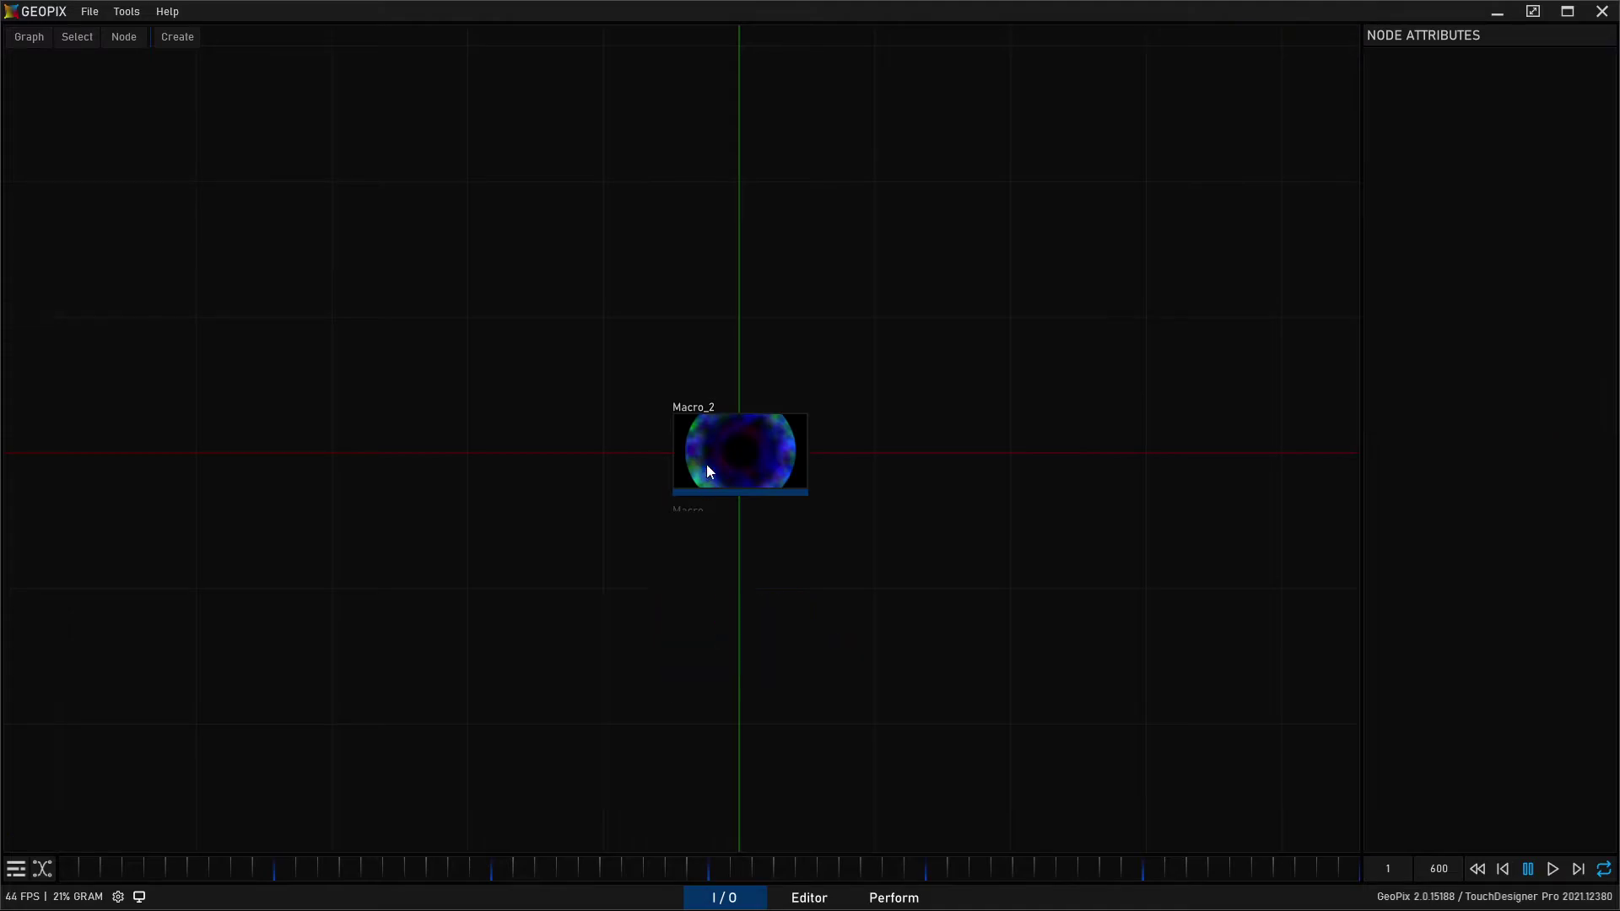
Step: Enter Macro_2 and inspect Composite_1's settings
{"action": "left_click", "coordinate": [707, 465]}
{"action": "left_click", "coordinate": [328, 44]}
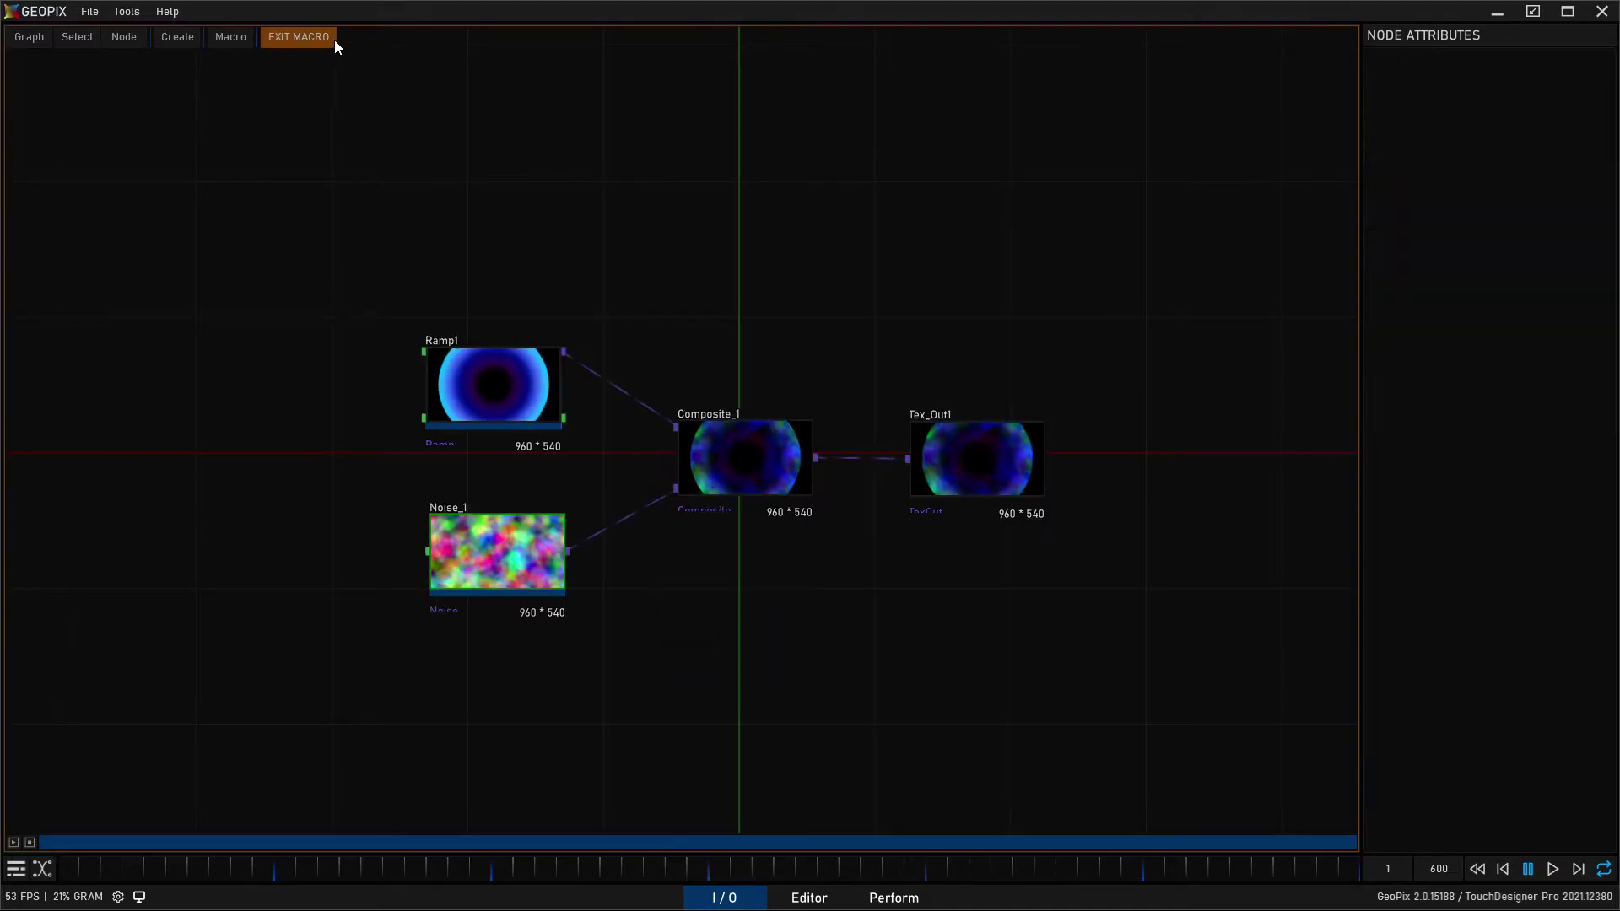
{"action": "left_click", "coordinate": [780, 470]}
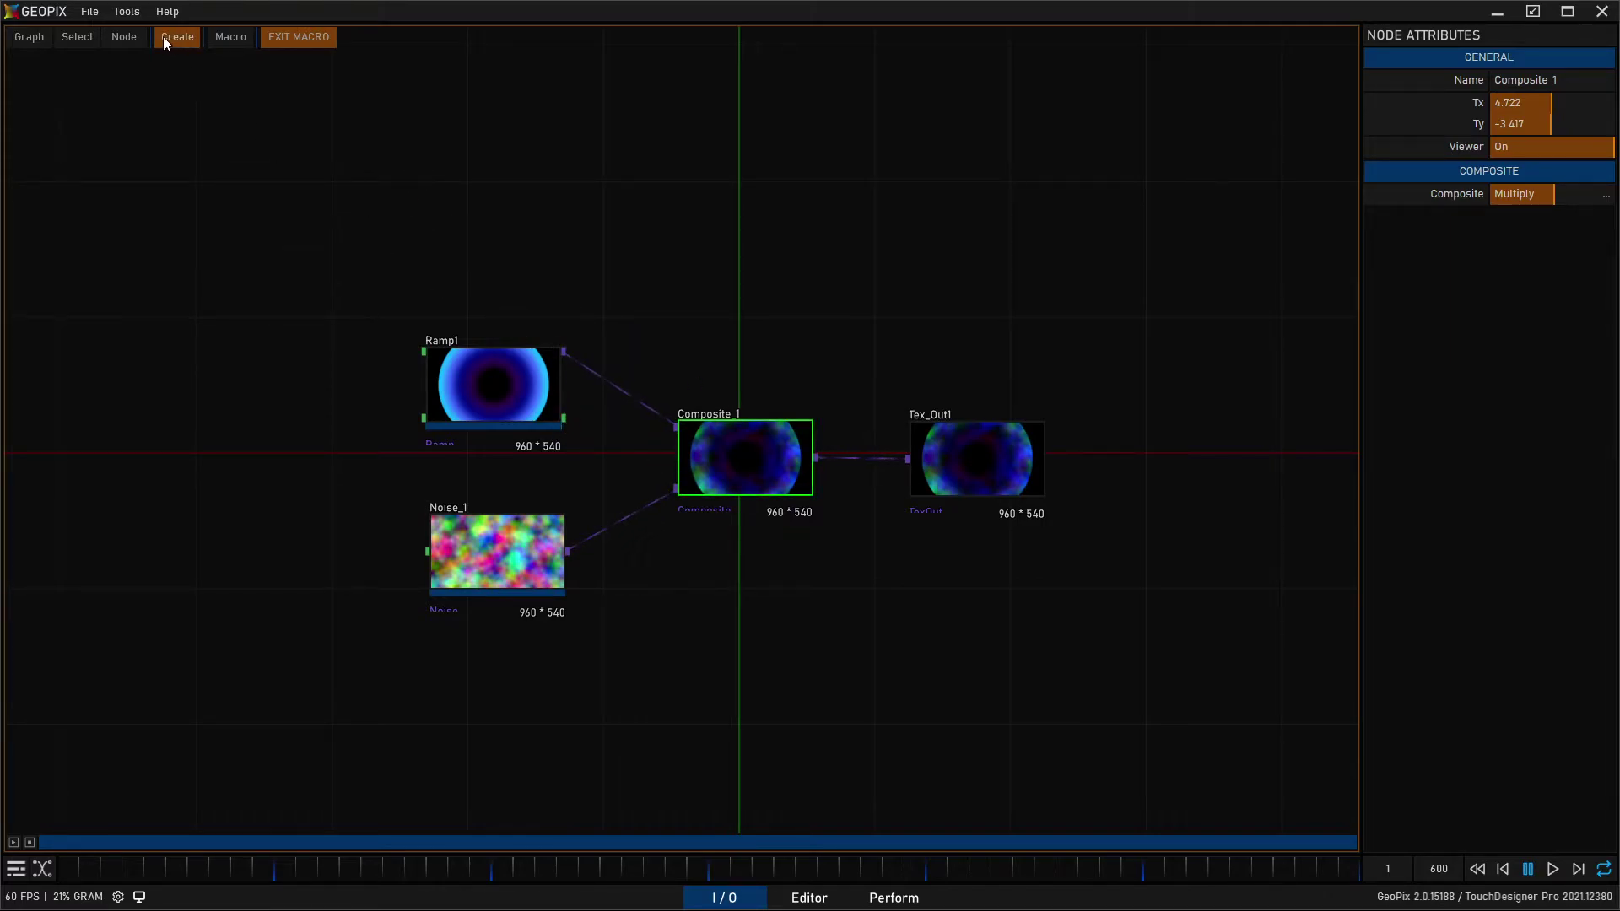
{"action": "left_click_drag", "start_coordinate": [753, 243], "coordinate": [741, 205]}
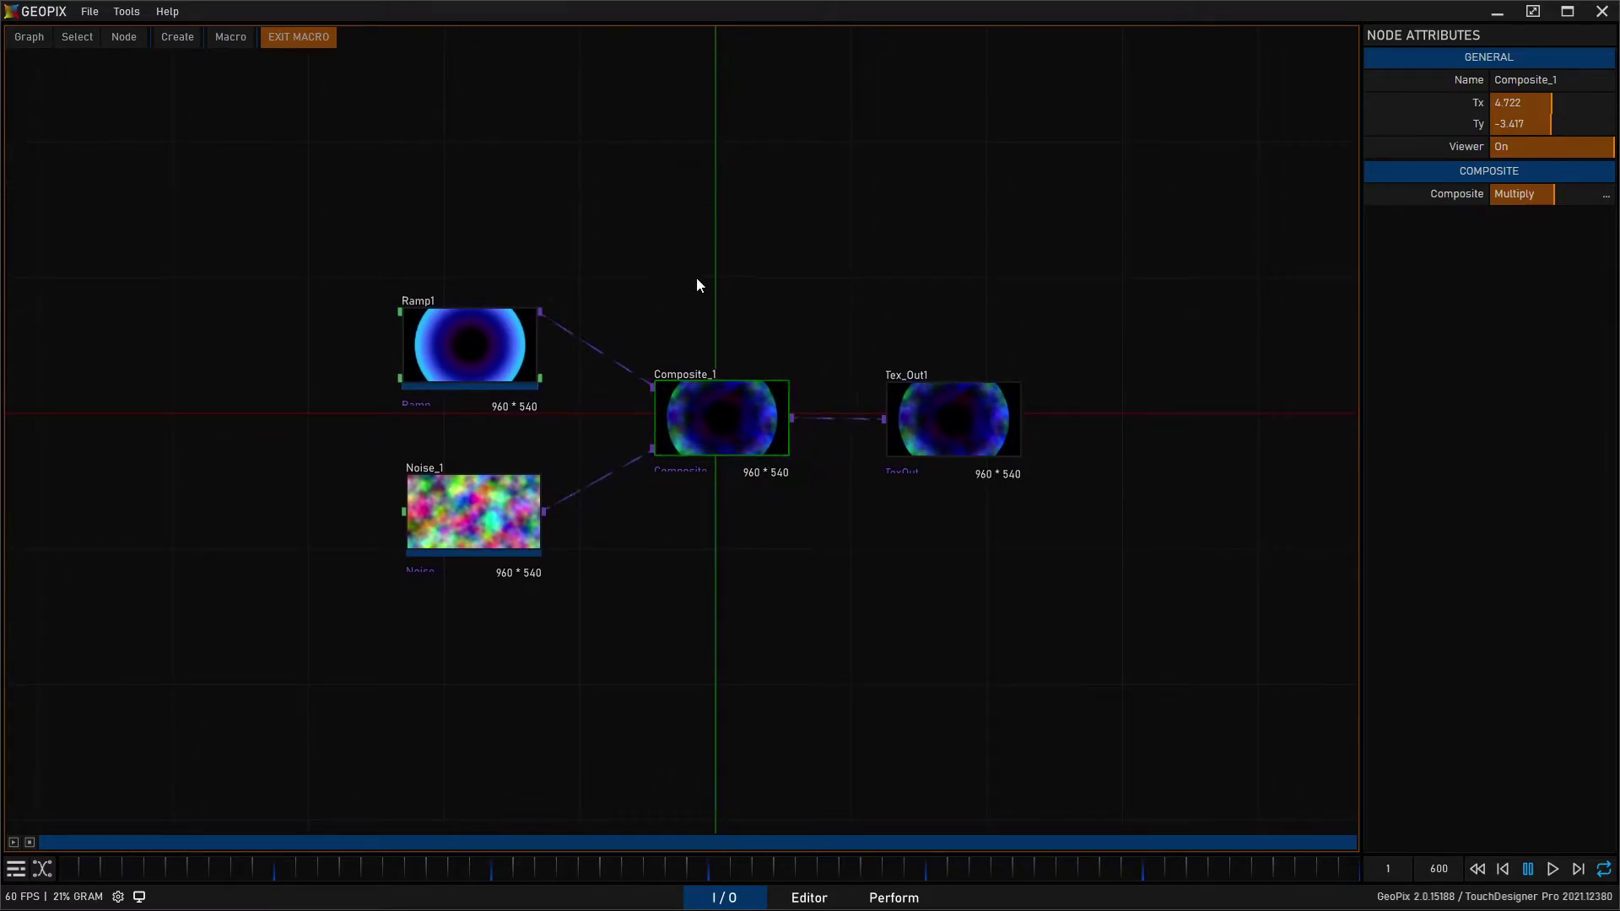
Step: Pick AudioIn from Create > Audio Nodes > Utilities
{"action": "left_click", "coordinate": [178, 37]}
{"action": "left_click", "coordinate": [177, 37]}
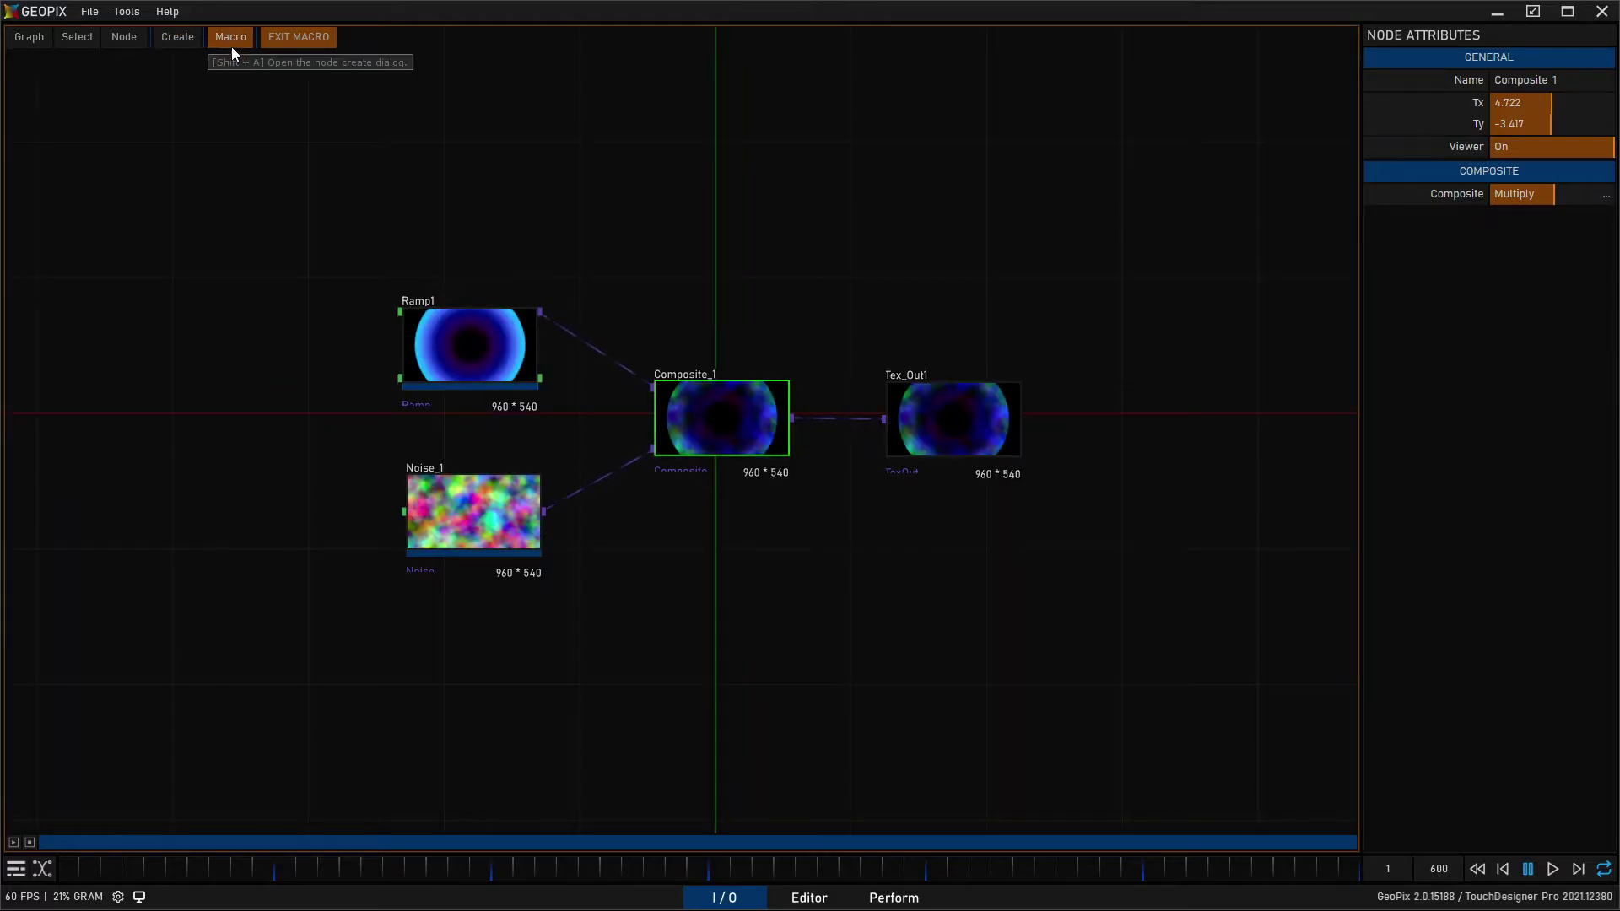
{"action": "left_click", "coordinate": [177, 37]}
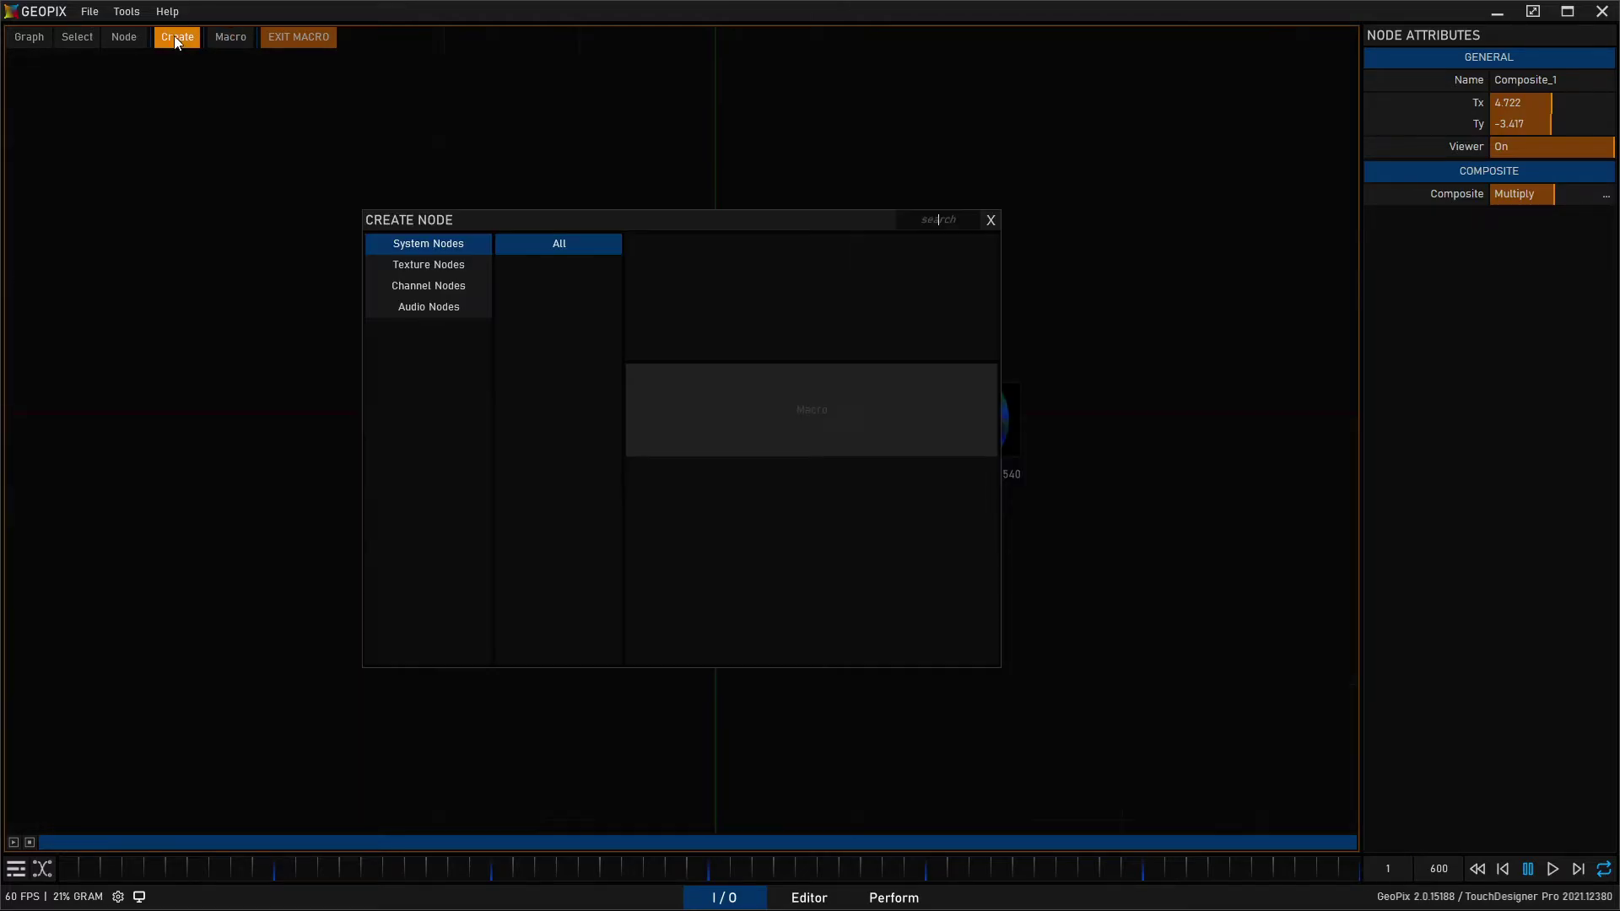
{"action": "left_click", "coordinate": [438, 286]}
{"action": "left_click", "coordinate": [464, 272]}
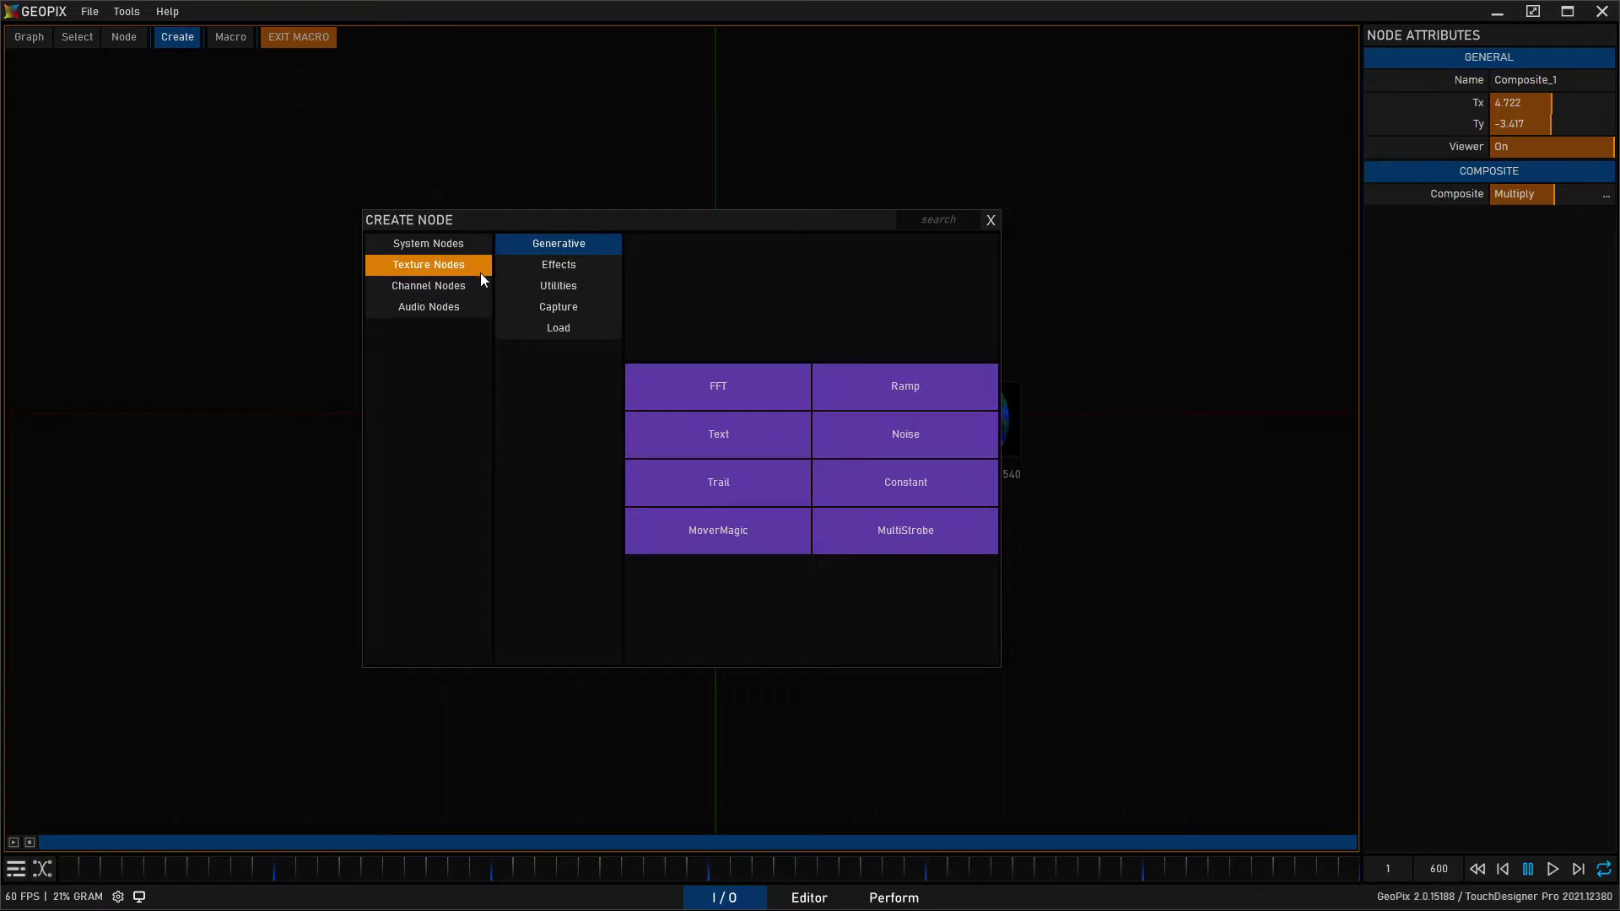
{"action": "left_click", "coordinate": [457, 299]}
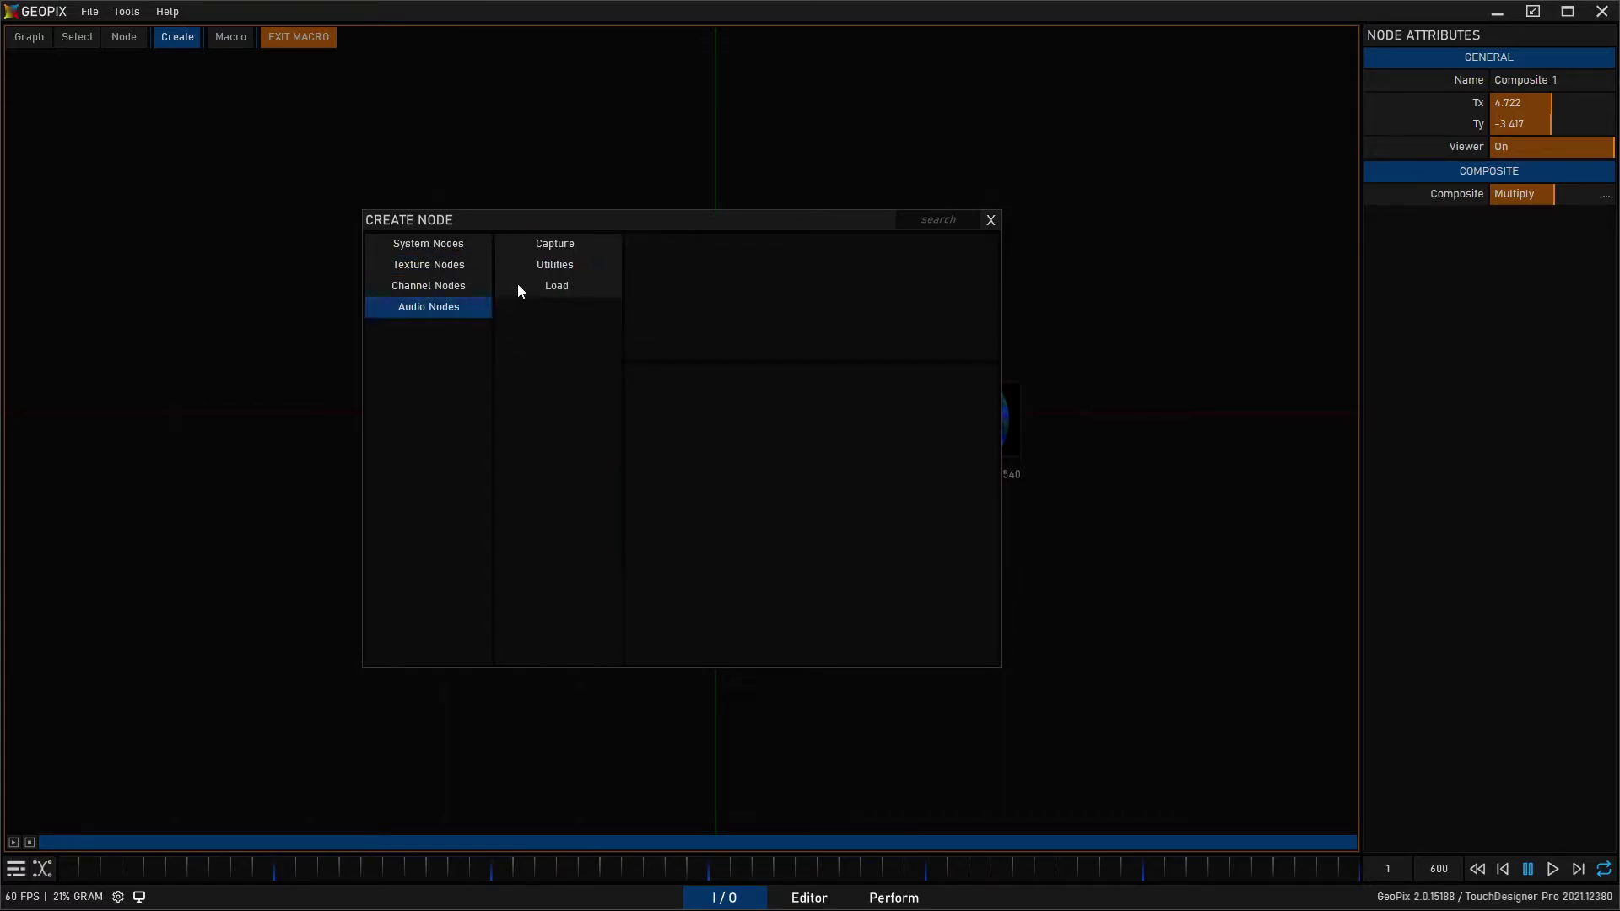
{"action": "left_click", "coordinate": [555, 250]}
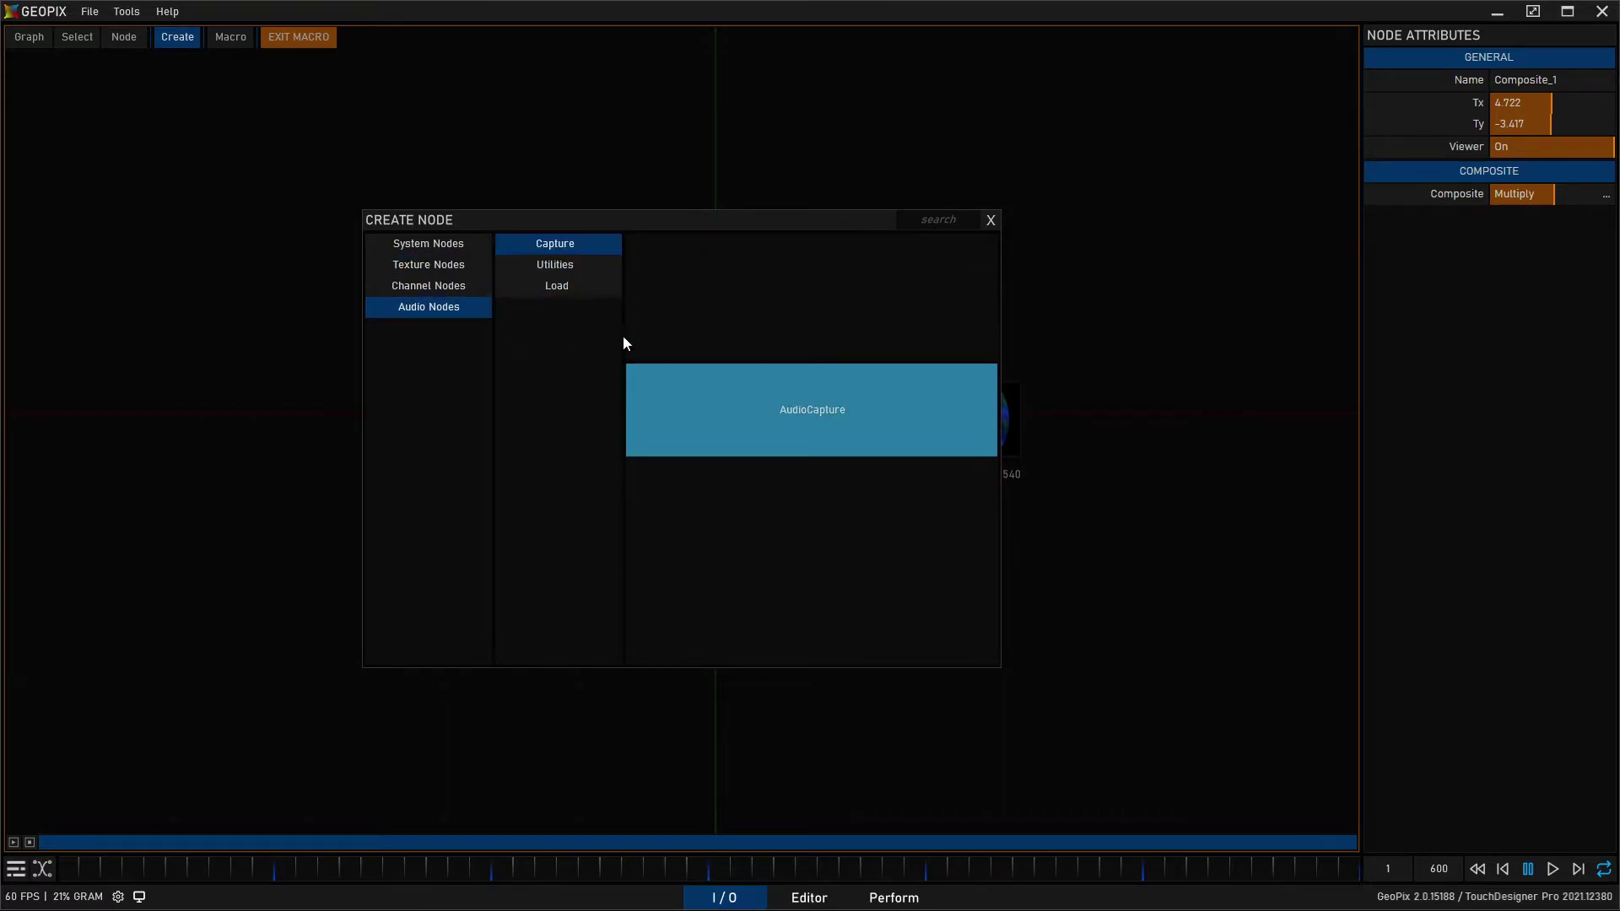
{"action": "left_click", "coordinate": [555, 266]}
{"action": "left_click", "coordinate": [721, 416]}
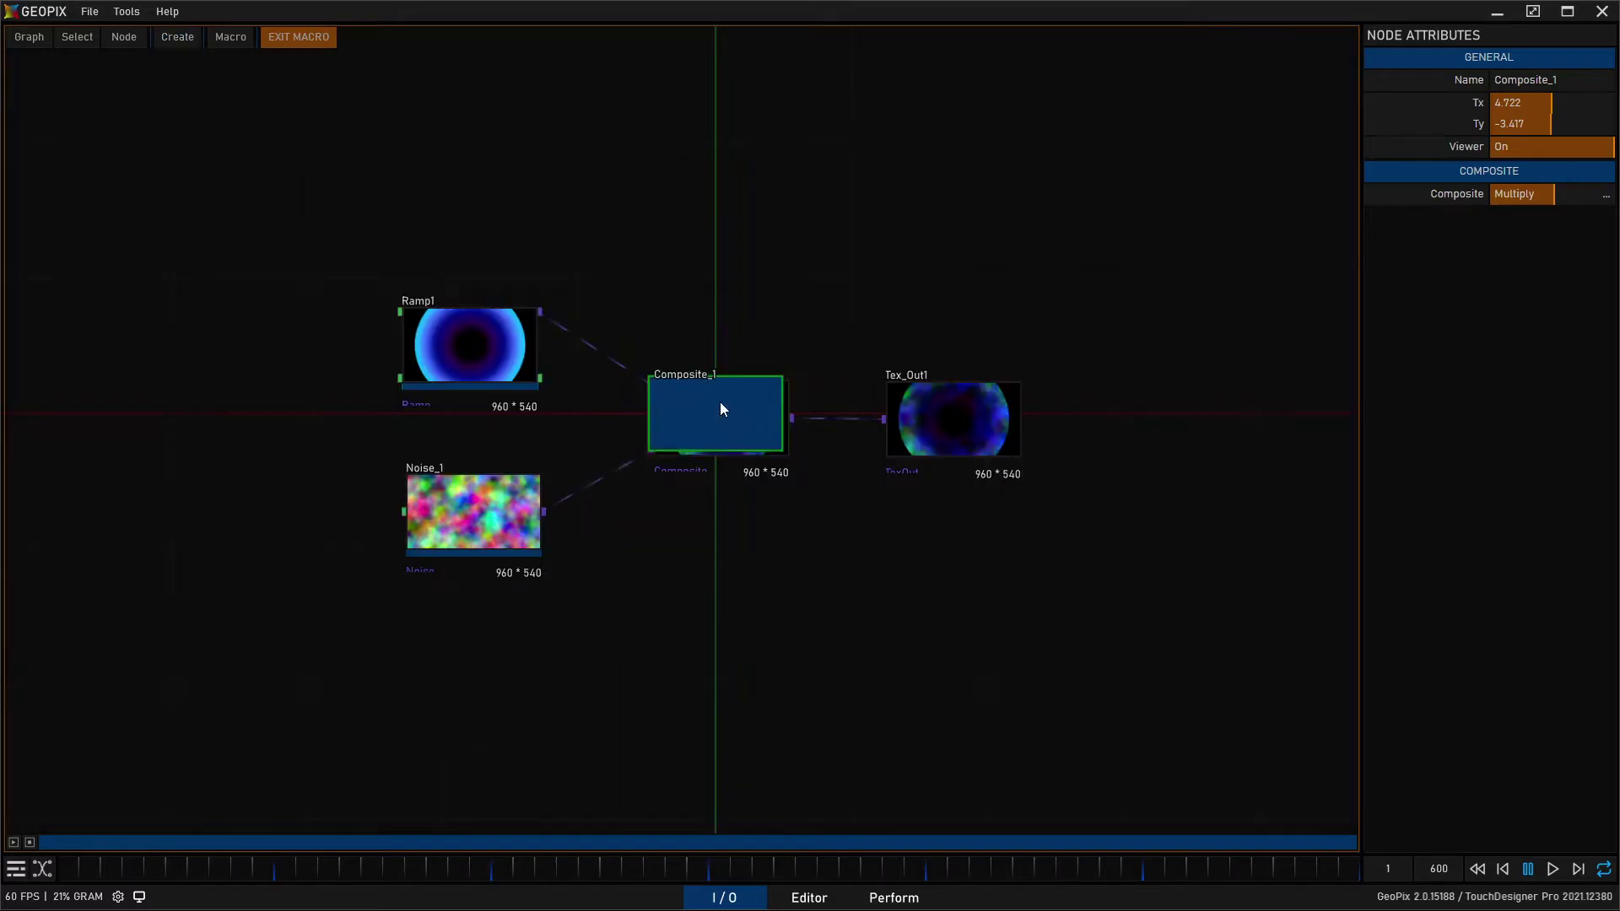
Step: Drop Audio_In_1 above Ramp1 and scrub the macro playback forward and back to preview
{"action": "left_click", "coordinate": [491, 214]}
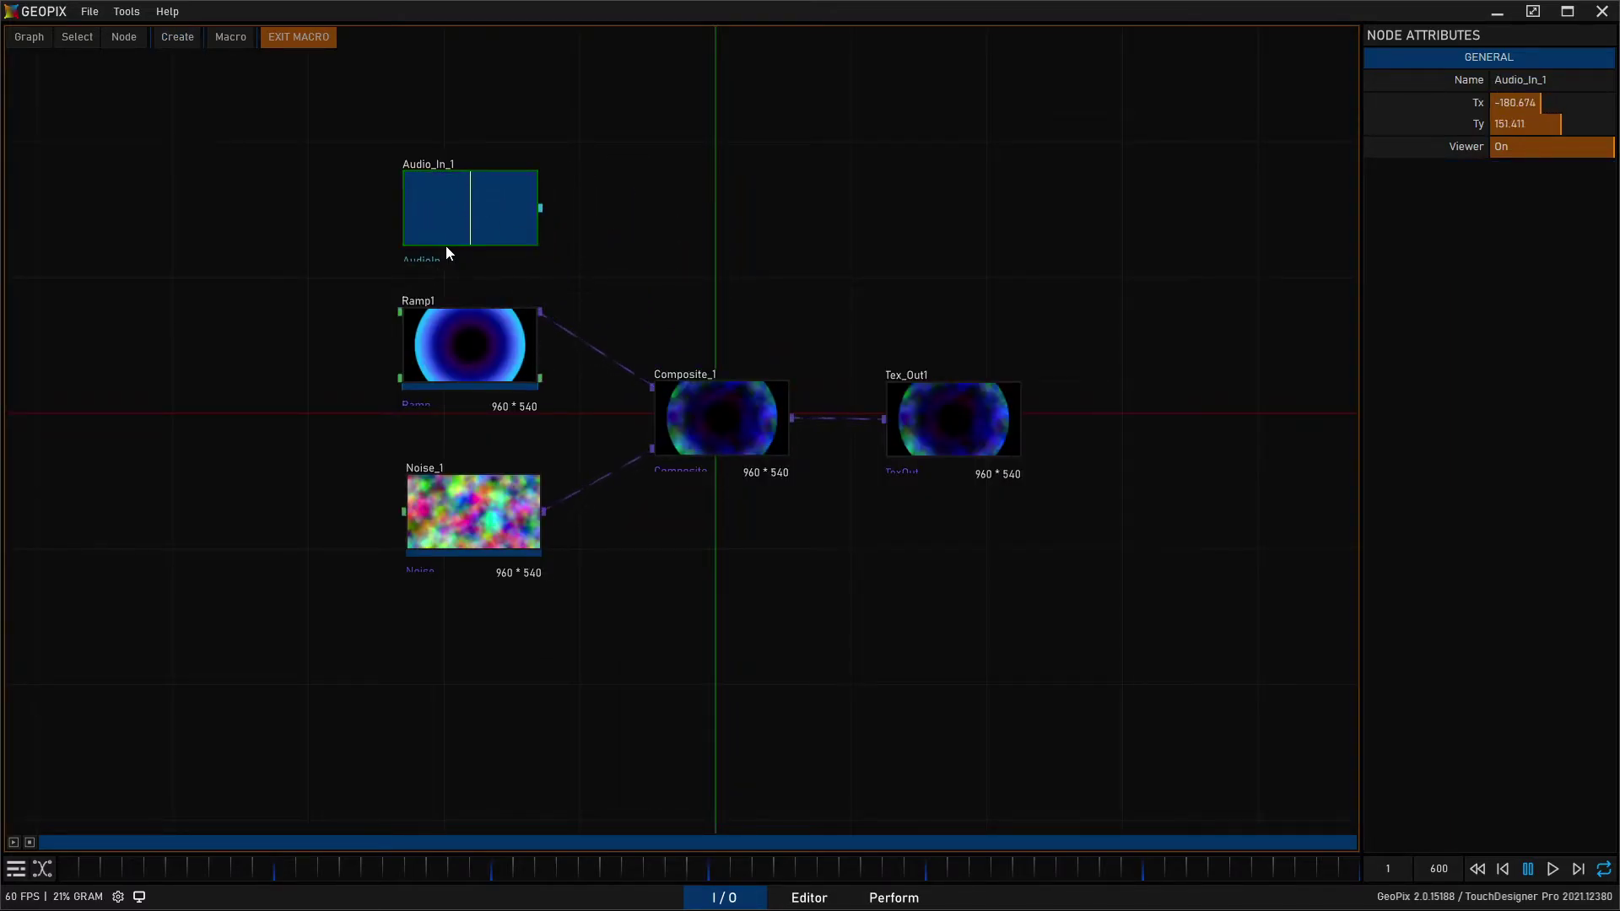
{"action": "left_click_drag", "start_coordinate": [472, 202], "coordinate": [472, 183]}
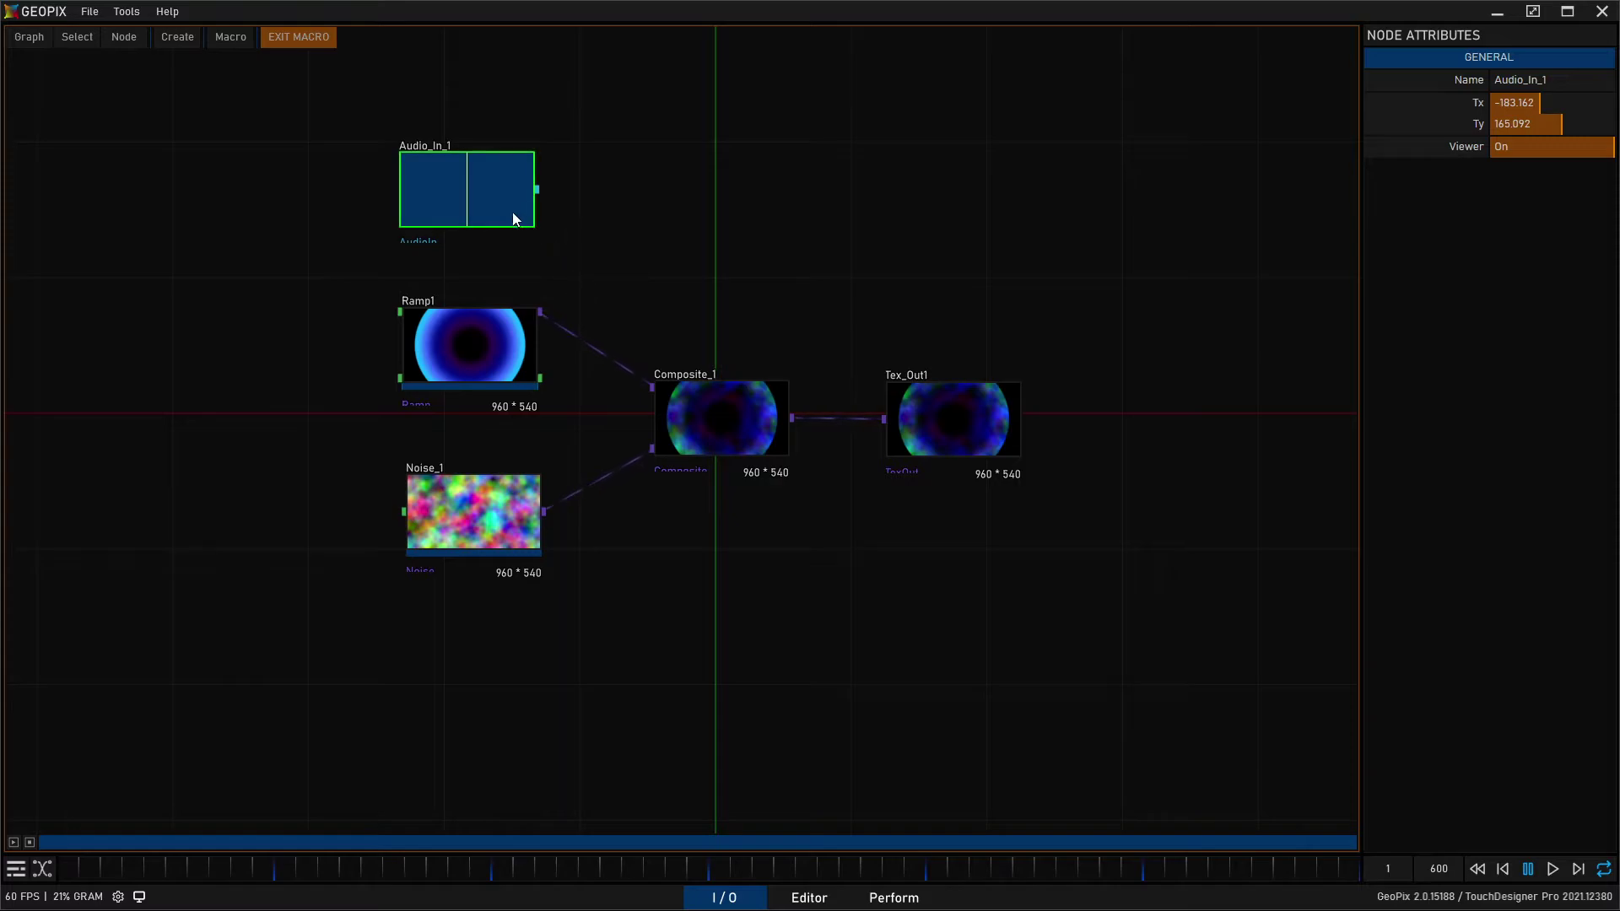
{"action": "mouse_move", "coordinate": [530, 189]}
{"action": "mouse_move", "coordinate": [540, 371]}
{"action": "mouse_move", "coordinate": [542, 312]}
{"action": "left_click_drag", "start_coordinate": [56, 842], "coordinate": [1025, 810]}
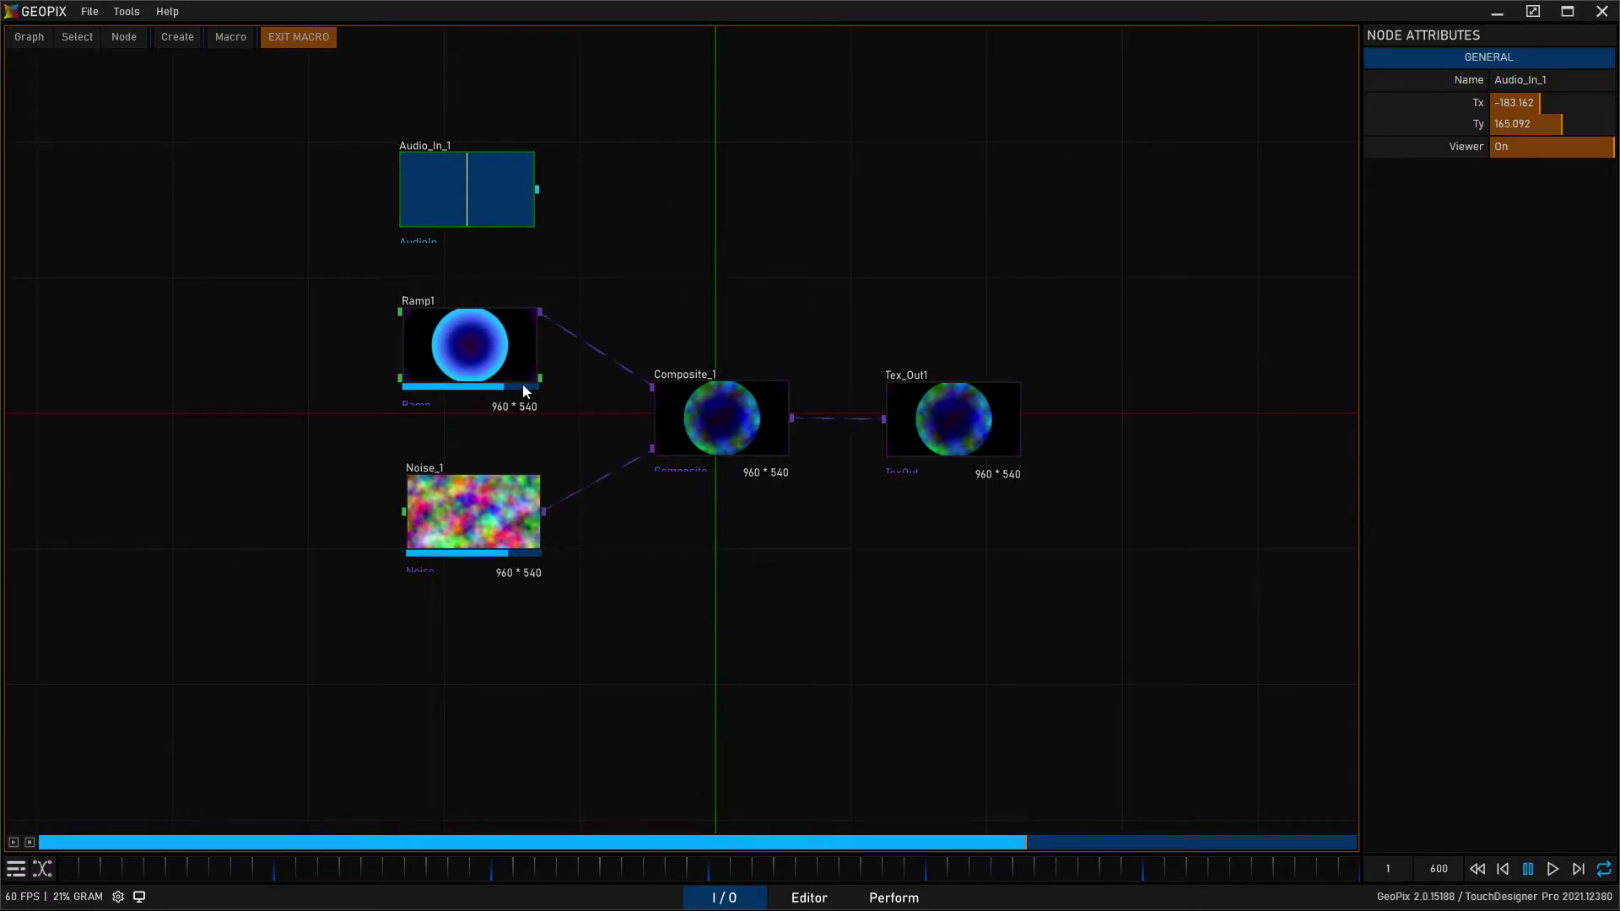
{"action": "left_click_drag", "start_coordinate": [1026, 841], "coordinate": [34, 675]}
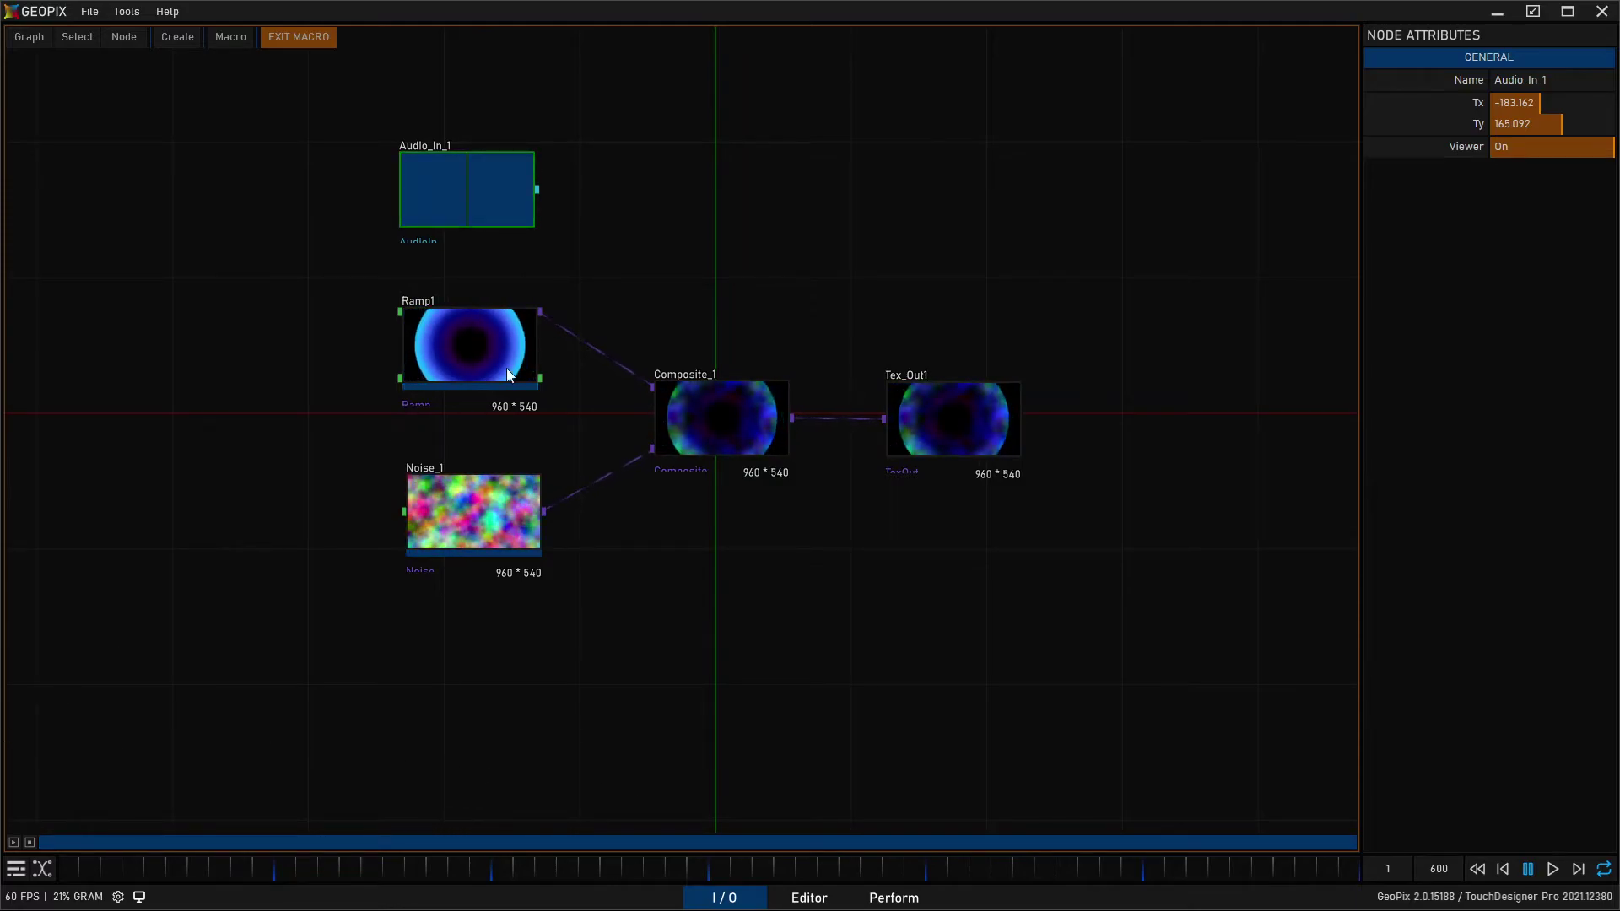
Step: Unwire Composite_1 from Tex_Out1, Ramp1 and Noise_1, then connect Ramp1 to its 0_Top input
{"action": "left_click", "coordinate": [486, 335]}
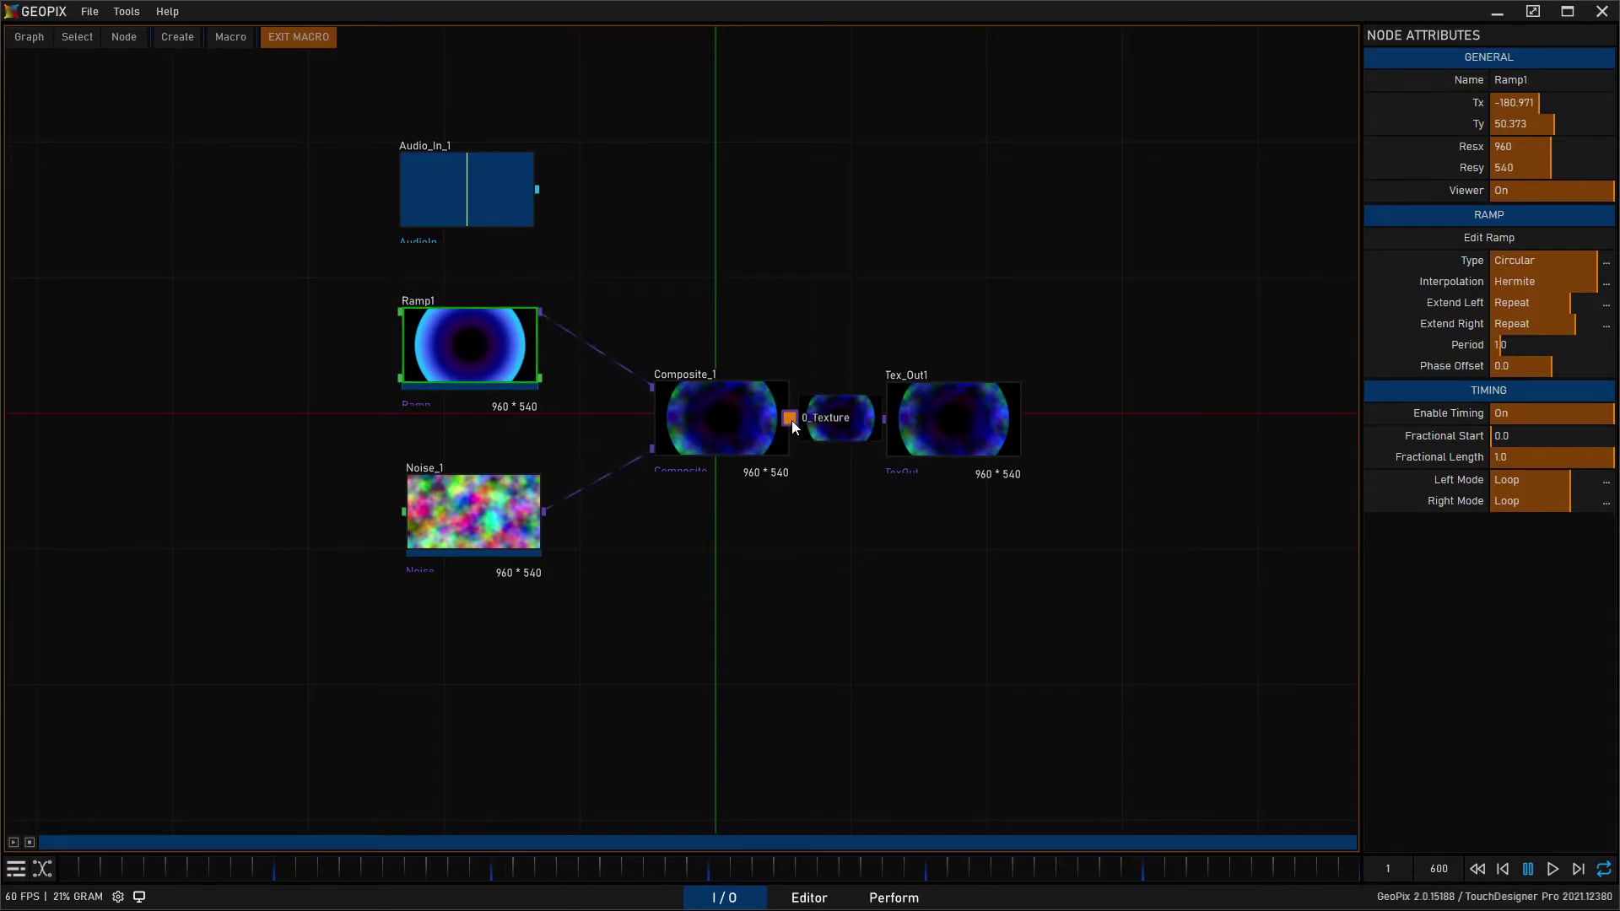
{"action": "left_click_drag", "start_coordinate": [938, 429], "coordinate": [874, 607]}
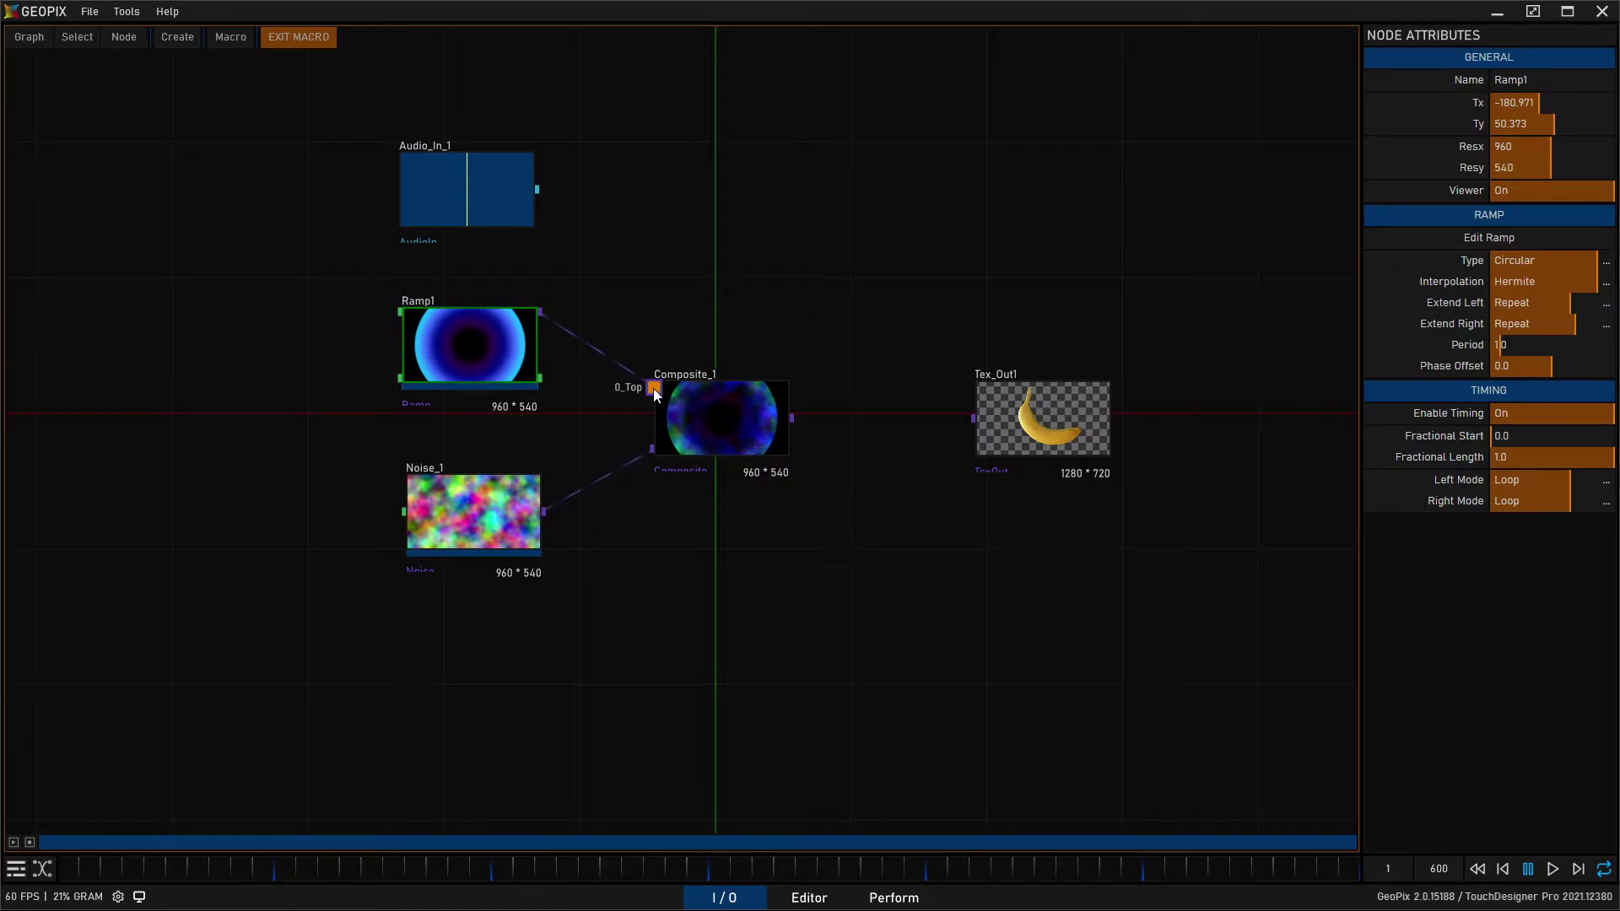
{"action": "left_click_drag", "start_coordinate": [652, 386], "coordinate": [565, 341]}
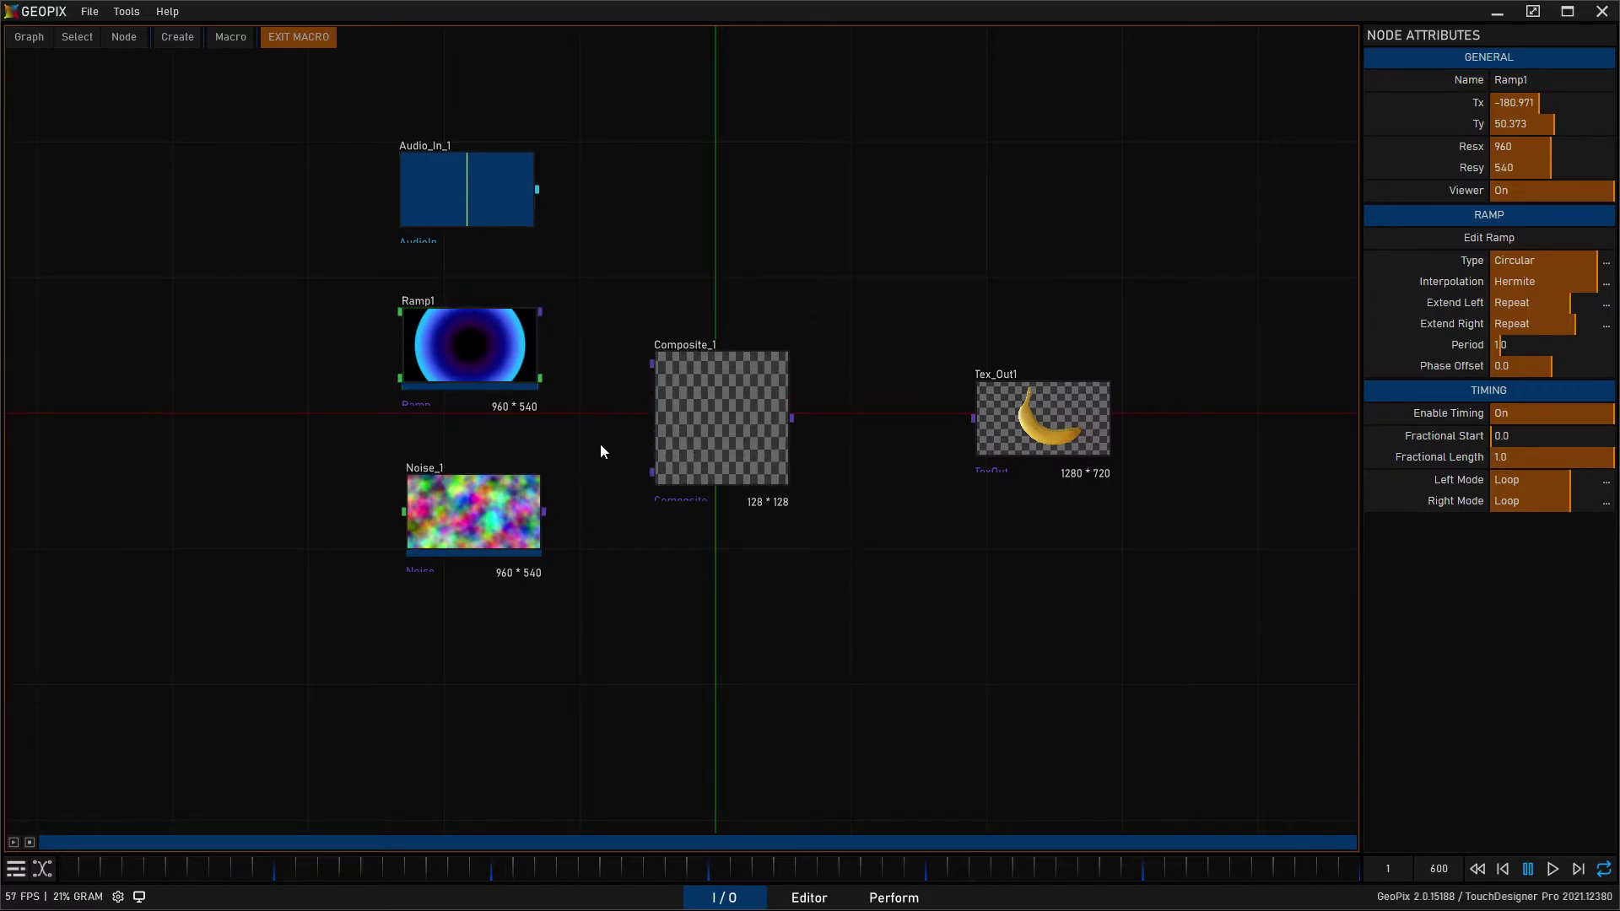
{"action": "left_click", "coordinate": [555, 336]}
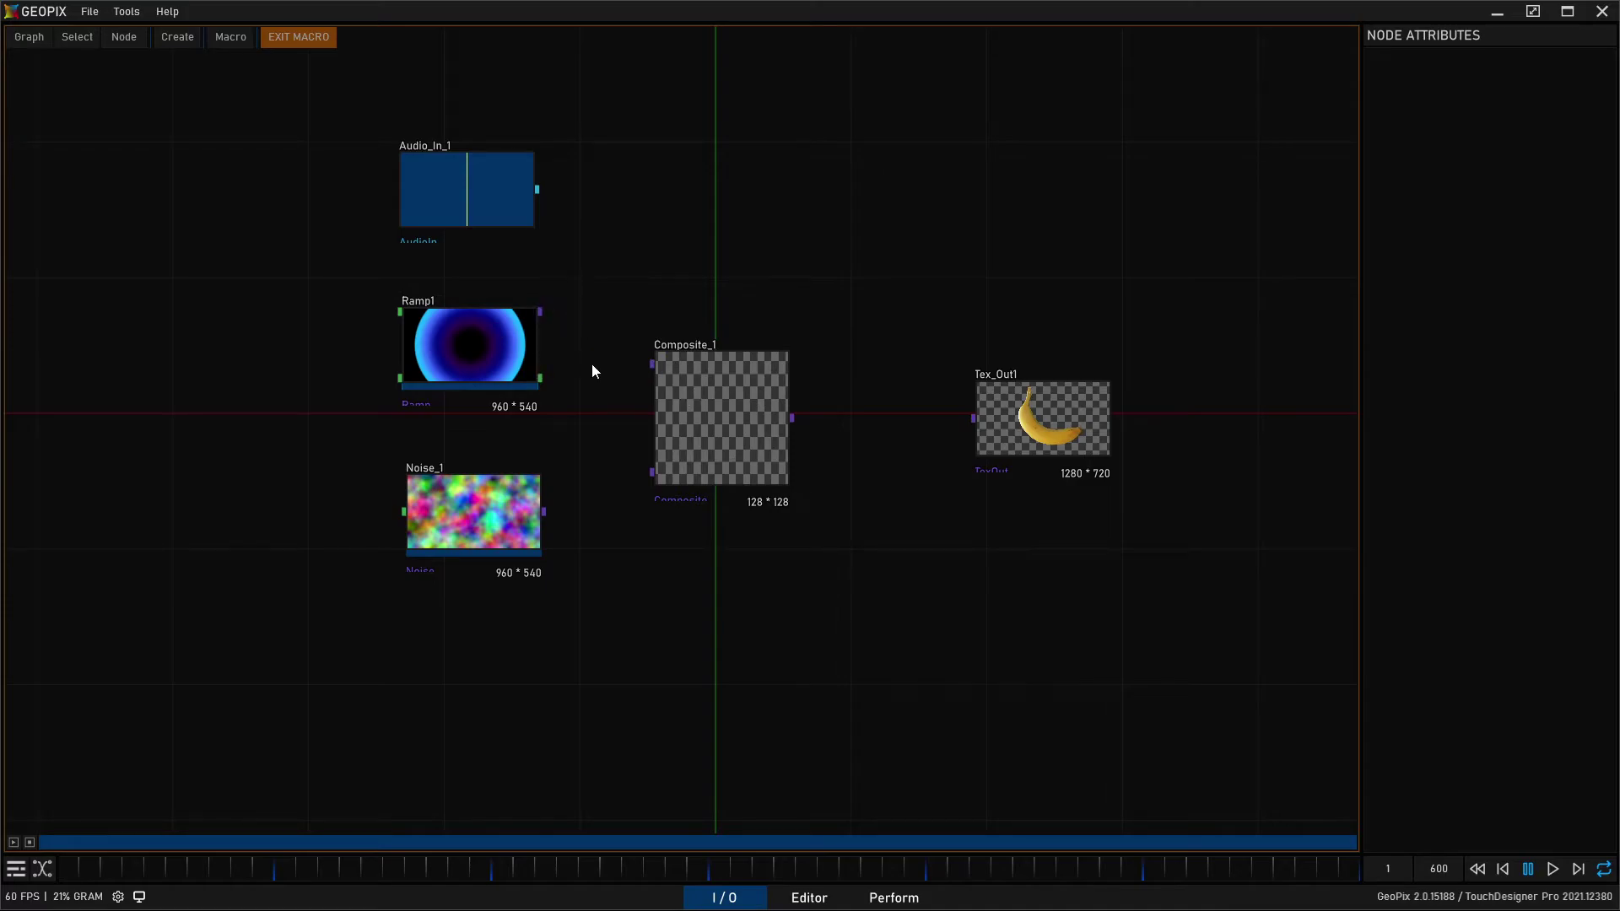
{"action": "left_click_drag", "start_coordinate": [541, 373], "coordinate": [654, 365]}
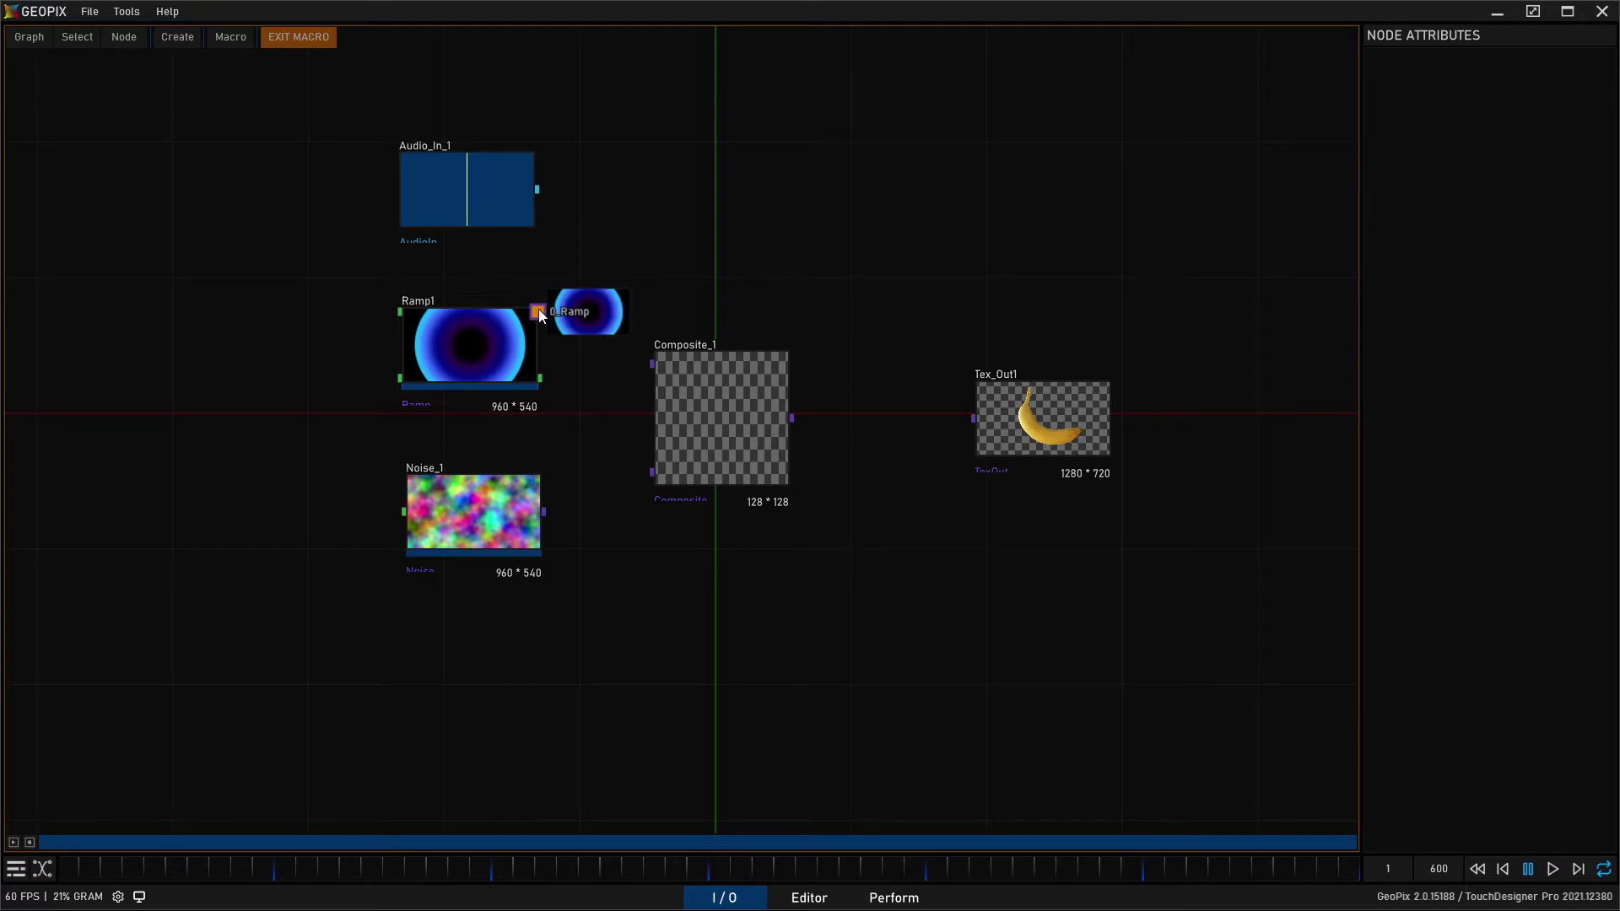
{"action": "left_click_drag", "start_coordinate": [540, 314], "coordinate": [658, 367]}
{"action": "left_click", "coordinate": [763, 414]}
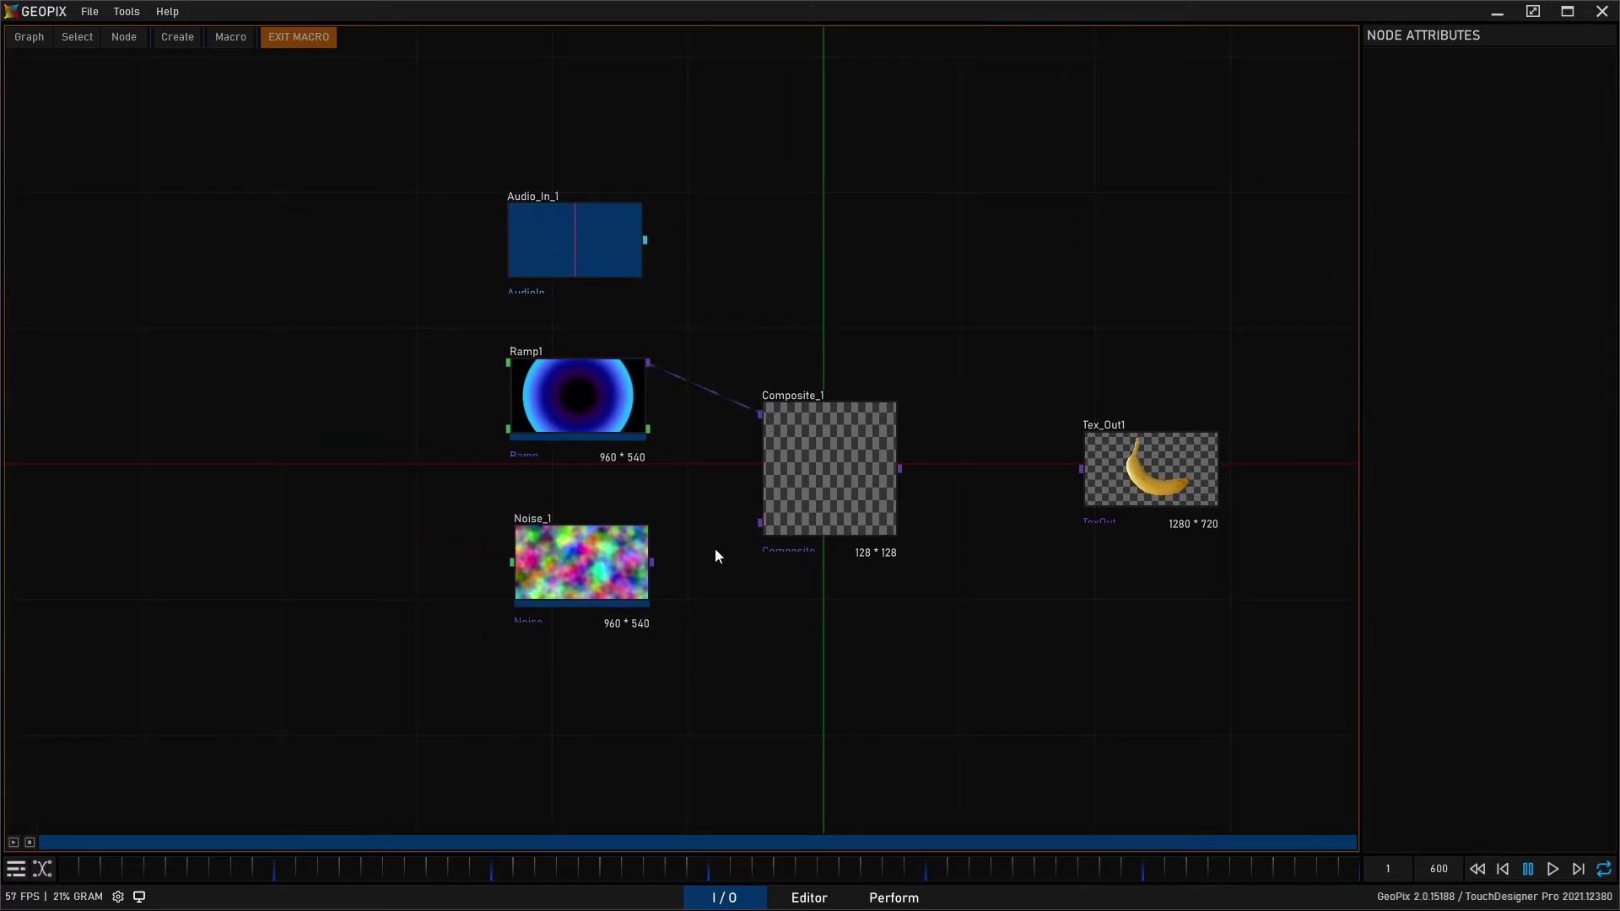
{"action": "left_click_drag", "start_coordinate": [945, 622], "coordinate": [911, 503]}
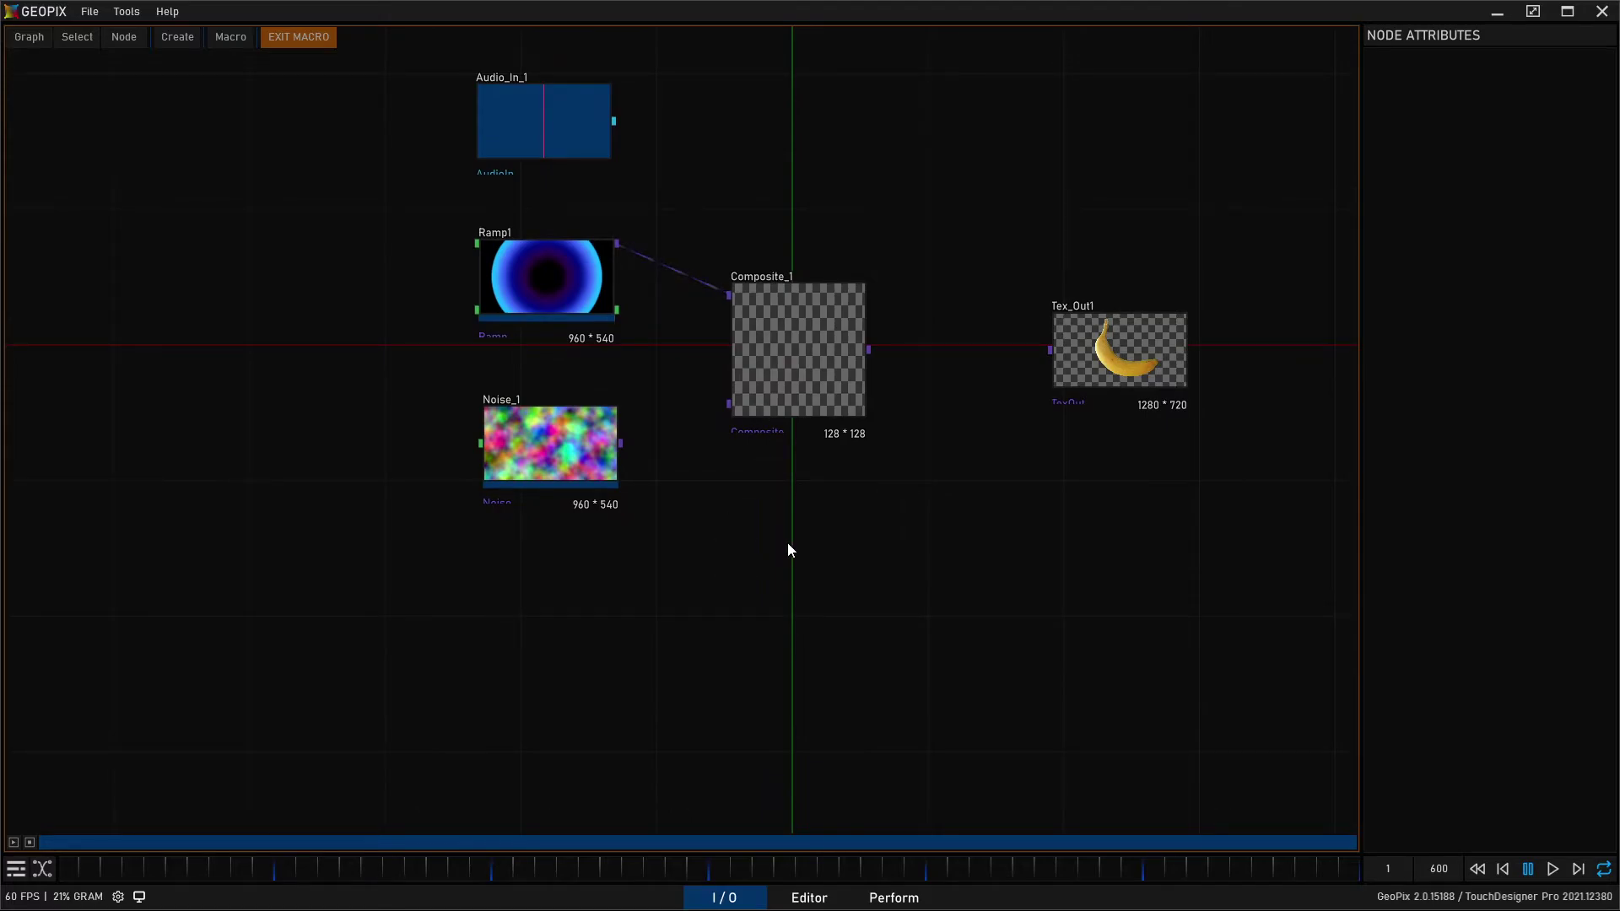
{"action": "key", "text": "Tab"}
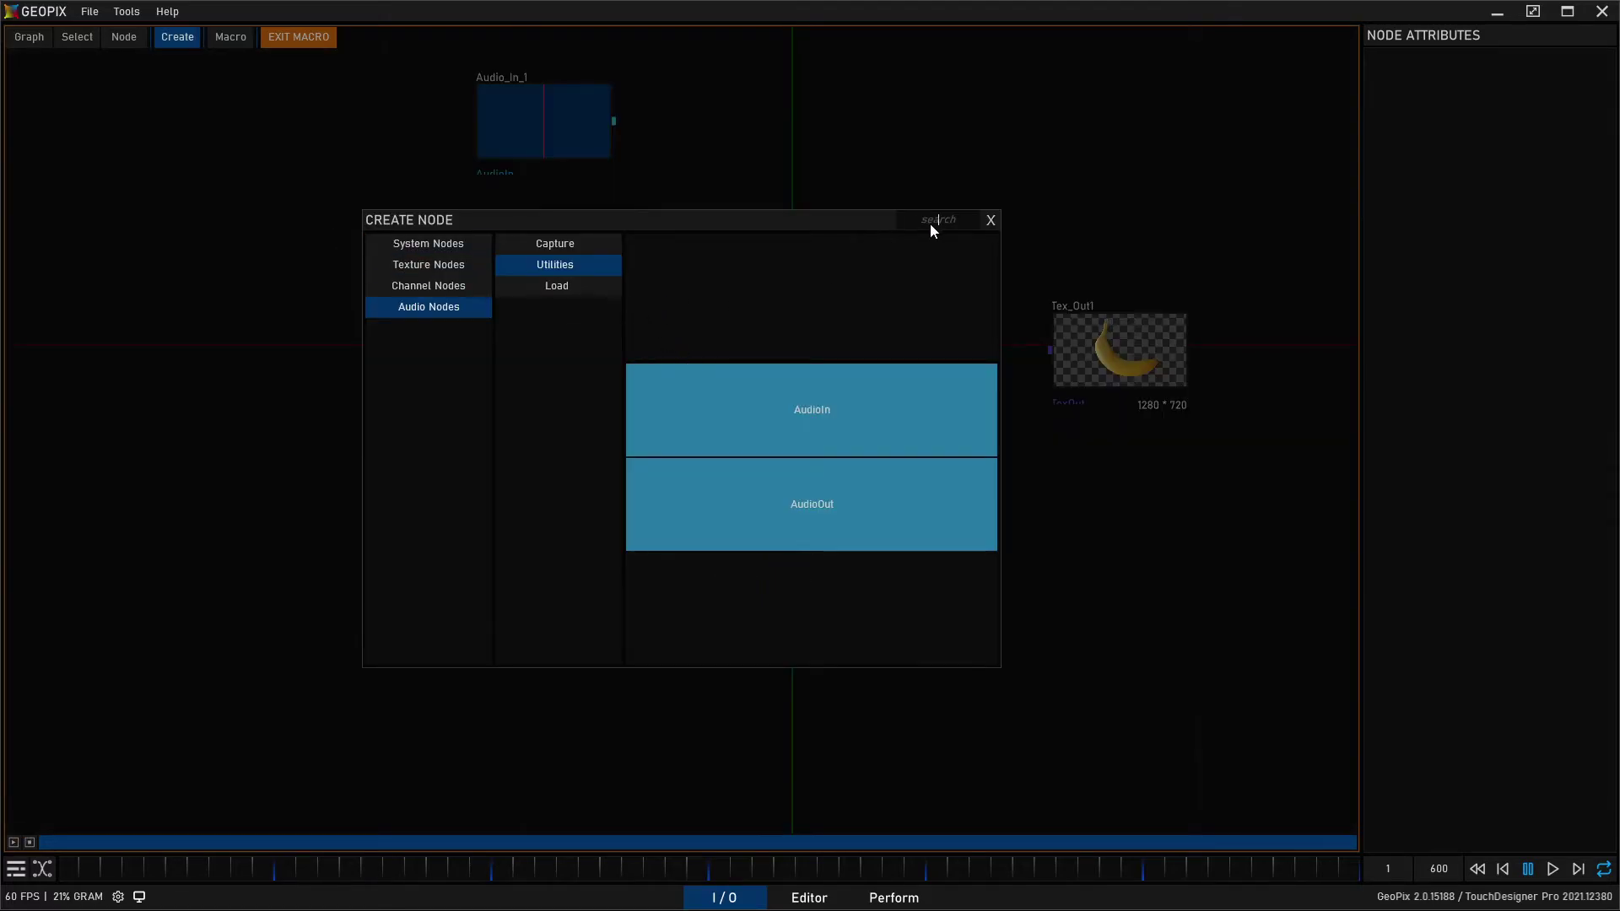
{"action": "type", "text": "com"}
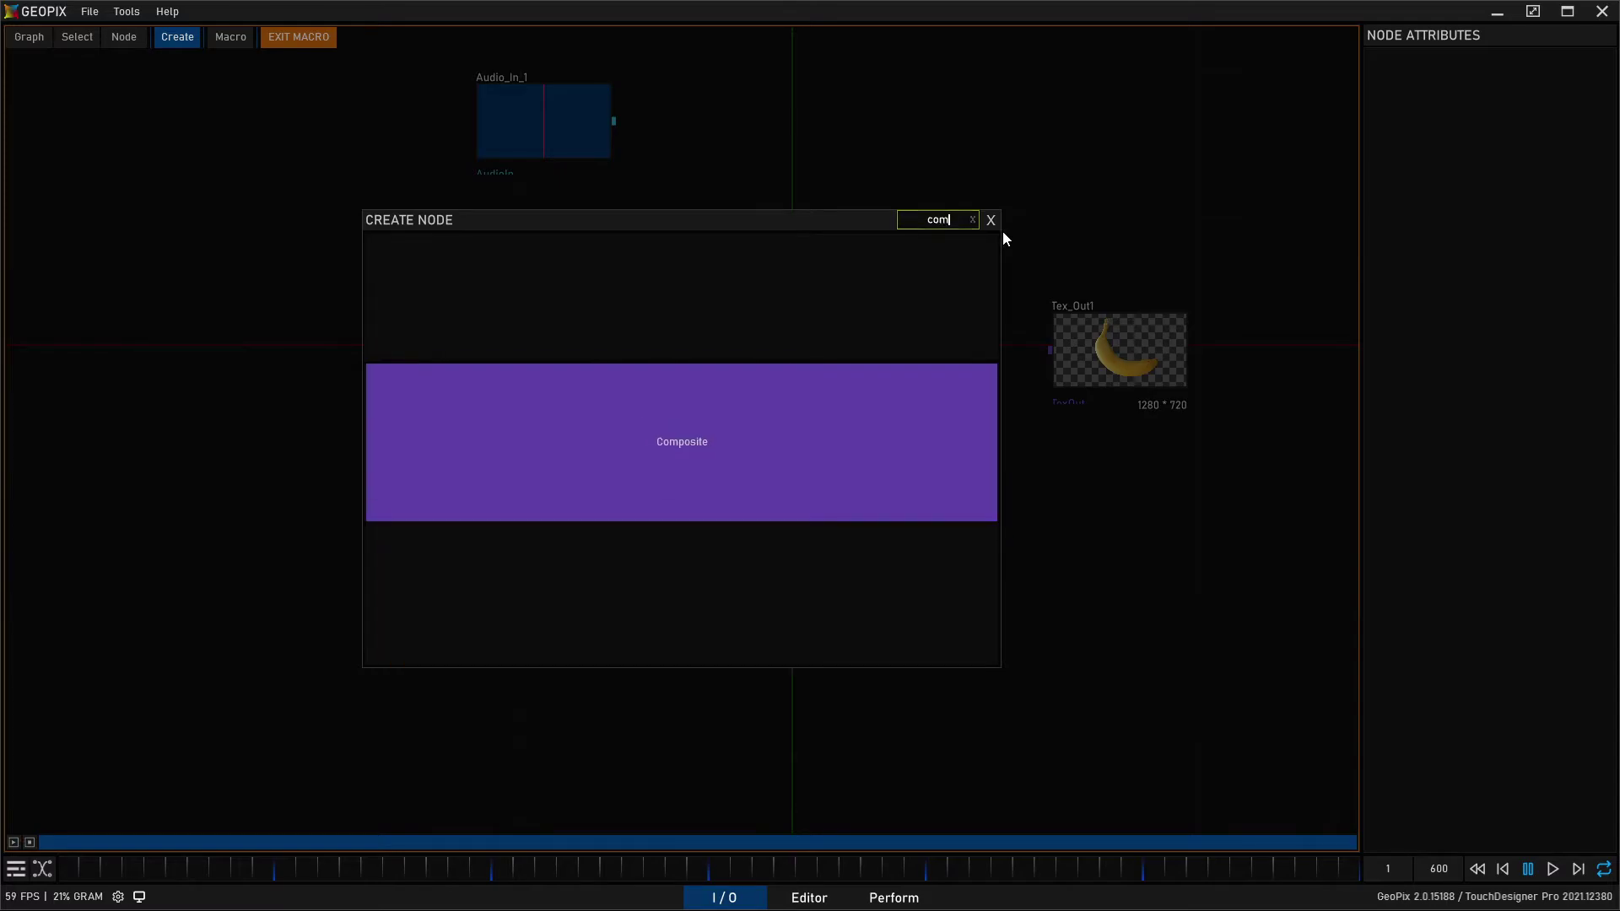
{"action": "left_click", "coordinate": [802, 436]}
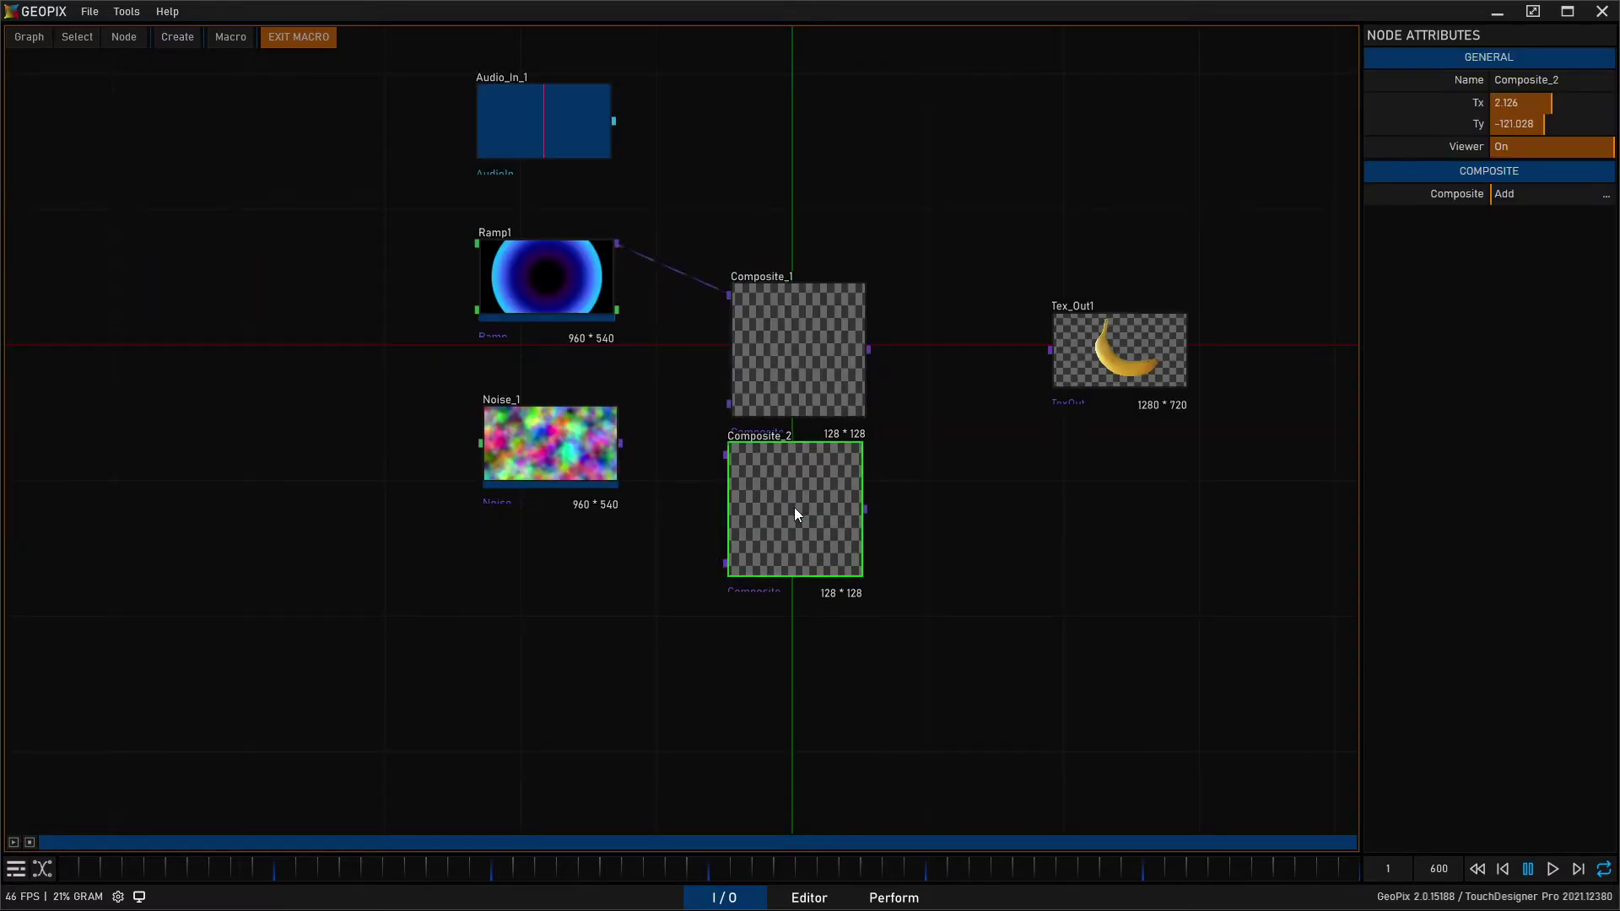
{"action": "left_click_drag", "start_coordinate": [794, 511], "coordinate": [741, 565]}
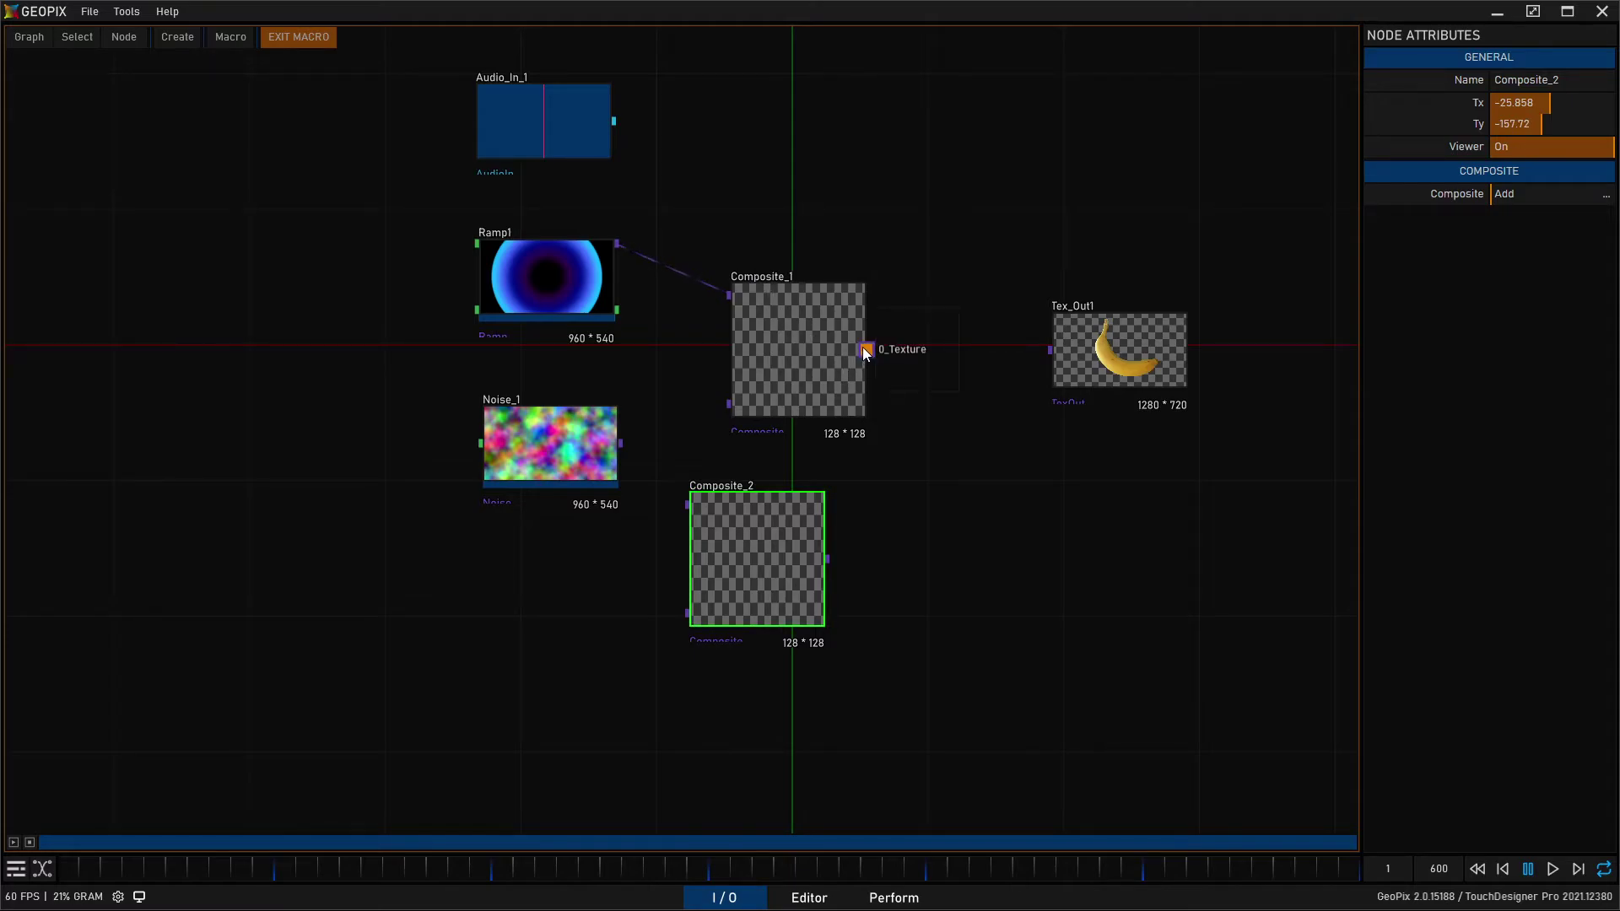
{"action": "left_click_drag", "start_coordinate": [686, 505], "coordinate": [802, 443]}
{"action": "left_click_drag", "start_coordinate": [753, 548], "coordinate": [797, 564]}
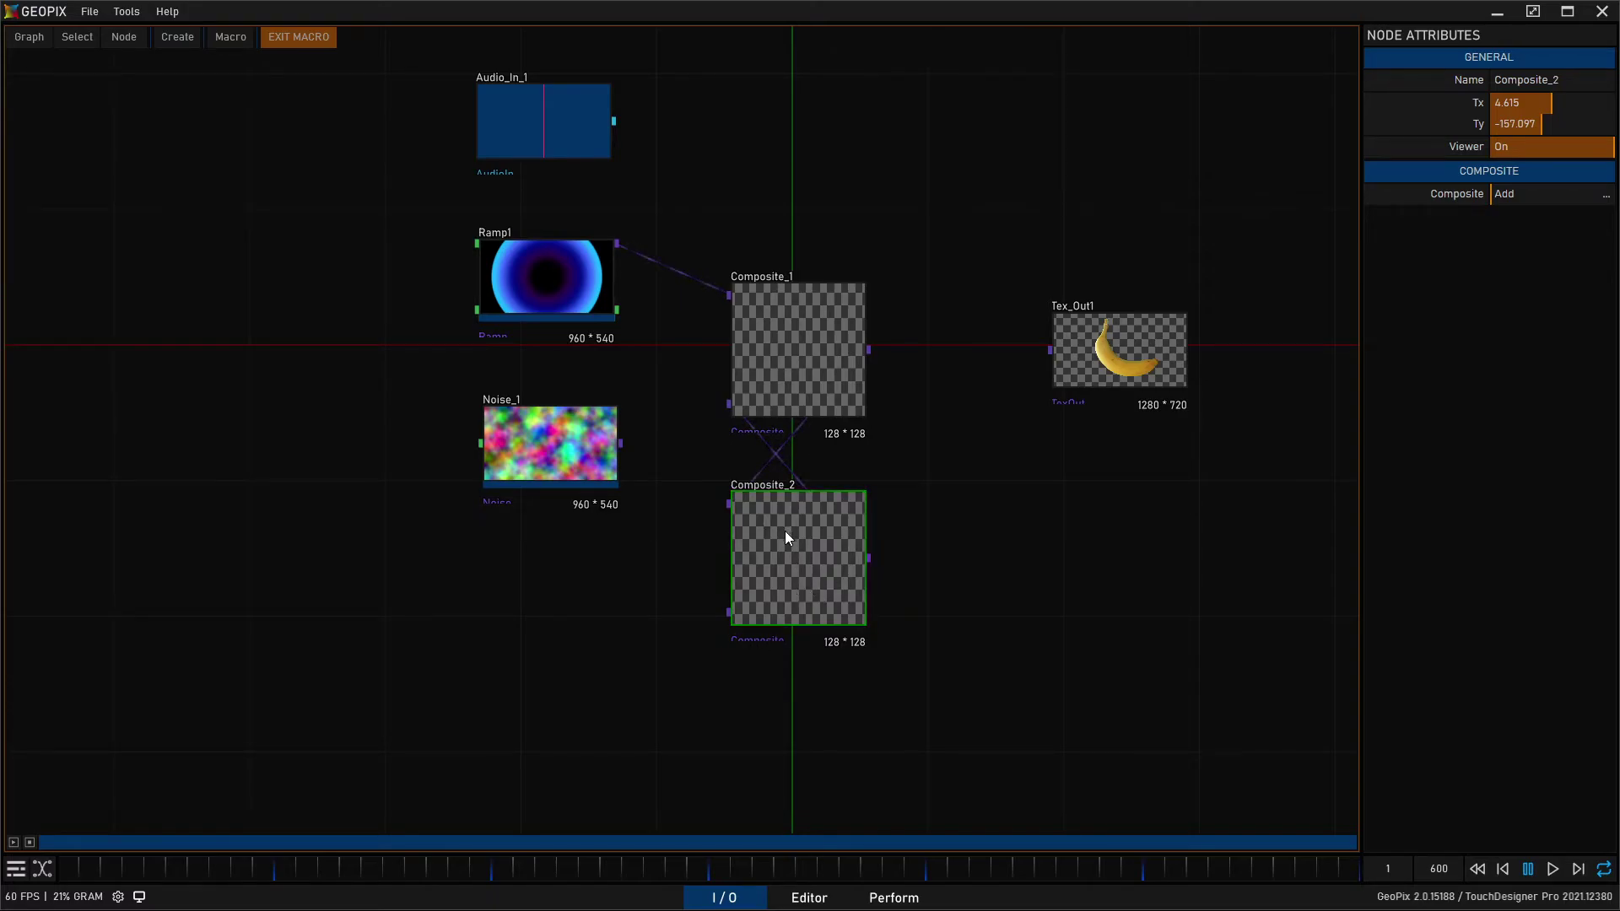
{"action": "left_click_drag", "start_coordinate": [787, 533], "coordinate": [807, 576]}
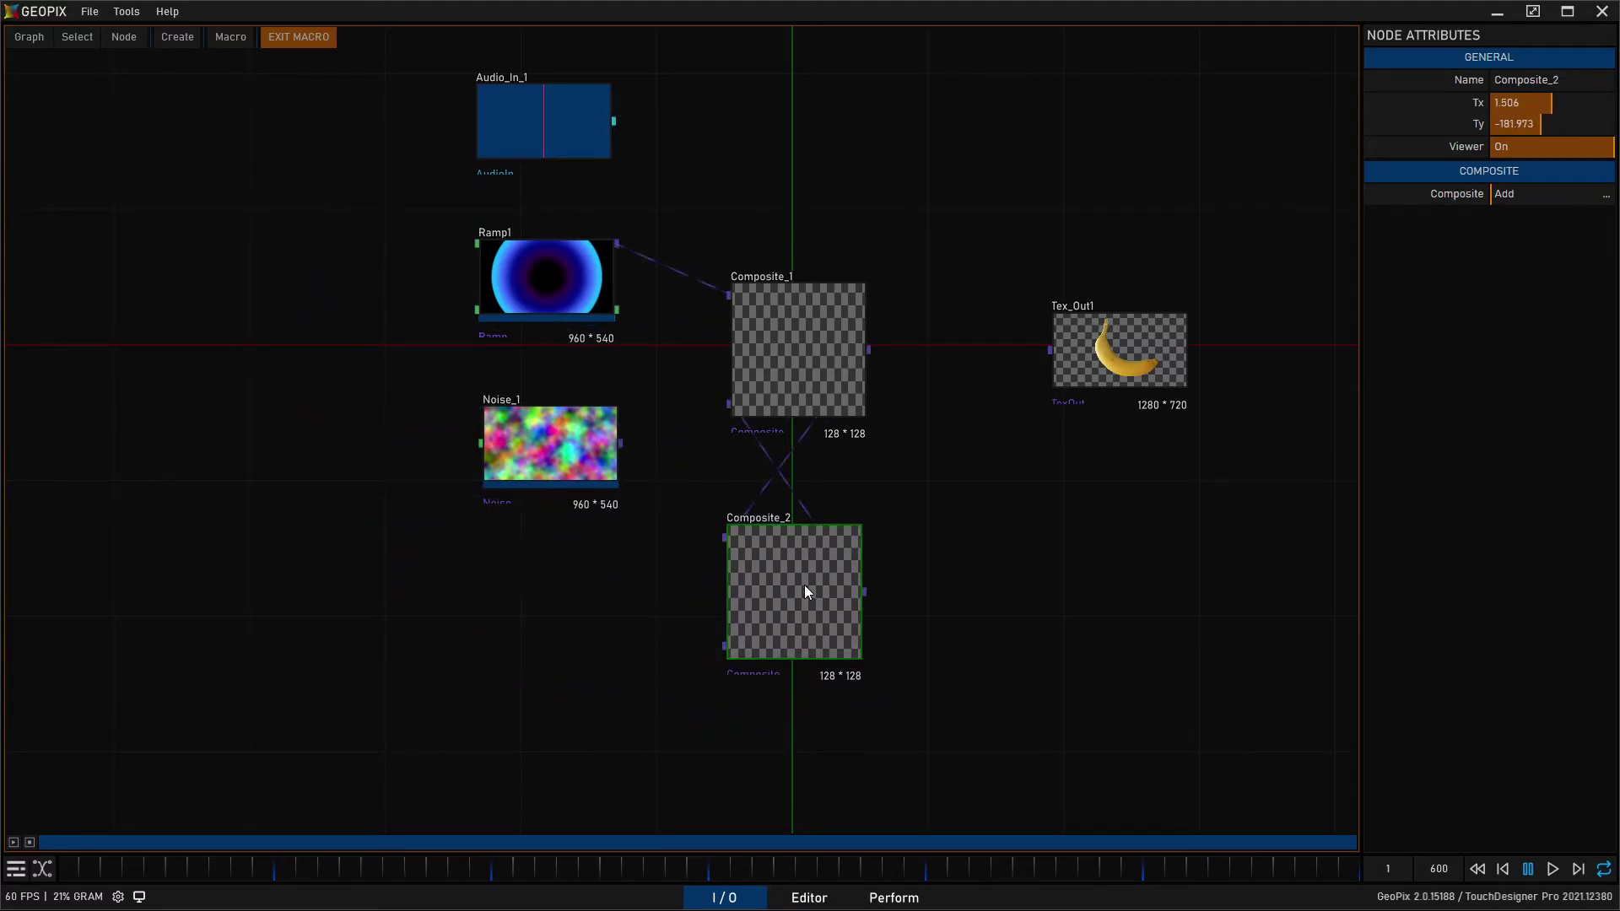
Step: Delete Composite_2 and connect Noise_1 into Composite_1's lower input
{"action": "key", "text": "Delete"}
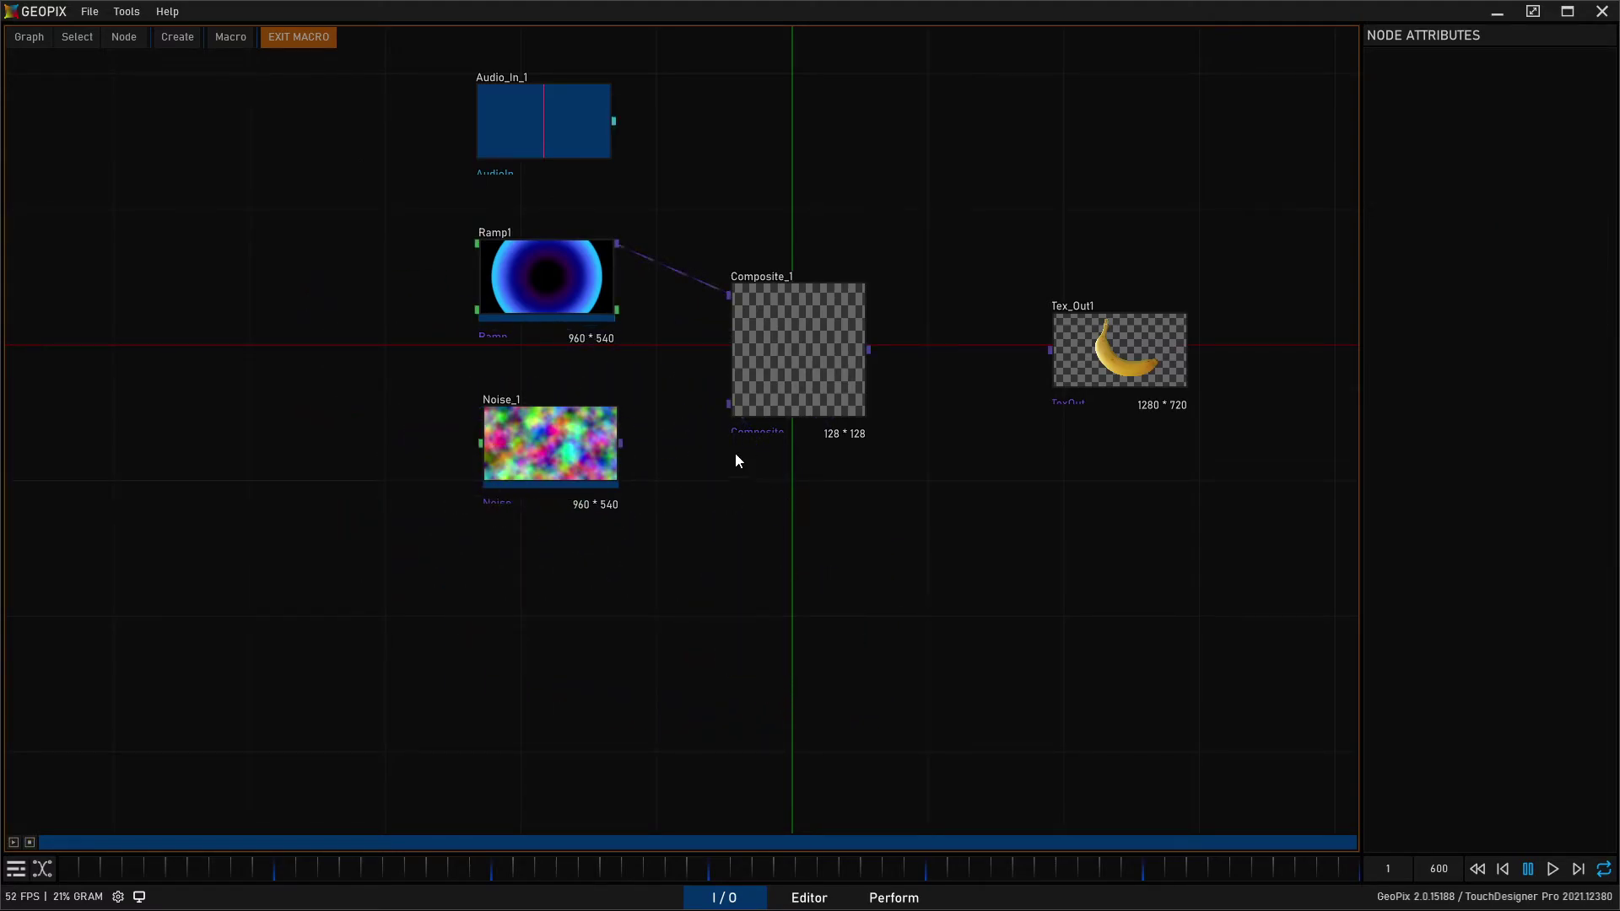
{"action": "mouse_move", "coordinate": [623, 441]}
{"action": "left_click_drag", "start_coordinate": [634, 450], "coordinate": [729, 403]}
{"action": "left_click", "coordinate": [804, 368]}
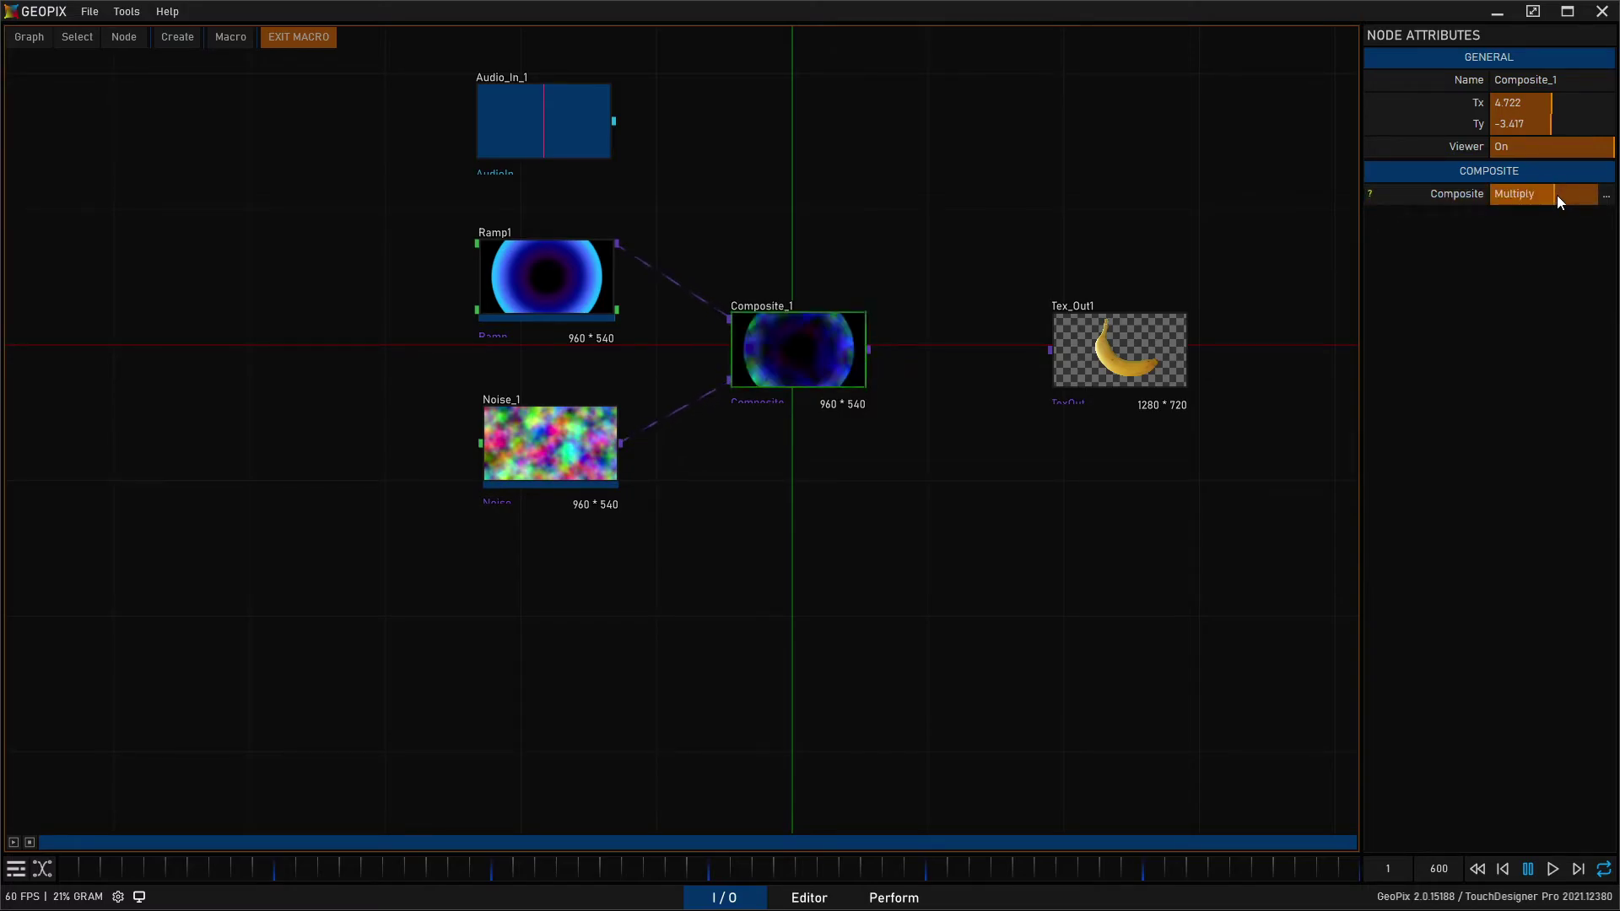
Step: Nudge Ramp1 and Noise_1 into place, delete the unused Audio_In_1 node, and shift both right
{"action": "left_click_drag", "start_coordinate": [564, 454], "coordinate": [554, 437]}
{"action": "left_click_drag", "start_coordinate": [565, 315], "coordinate": [566, 290]}
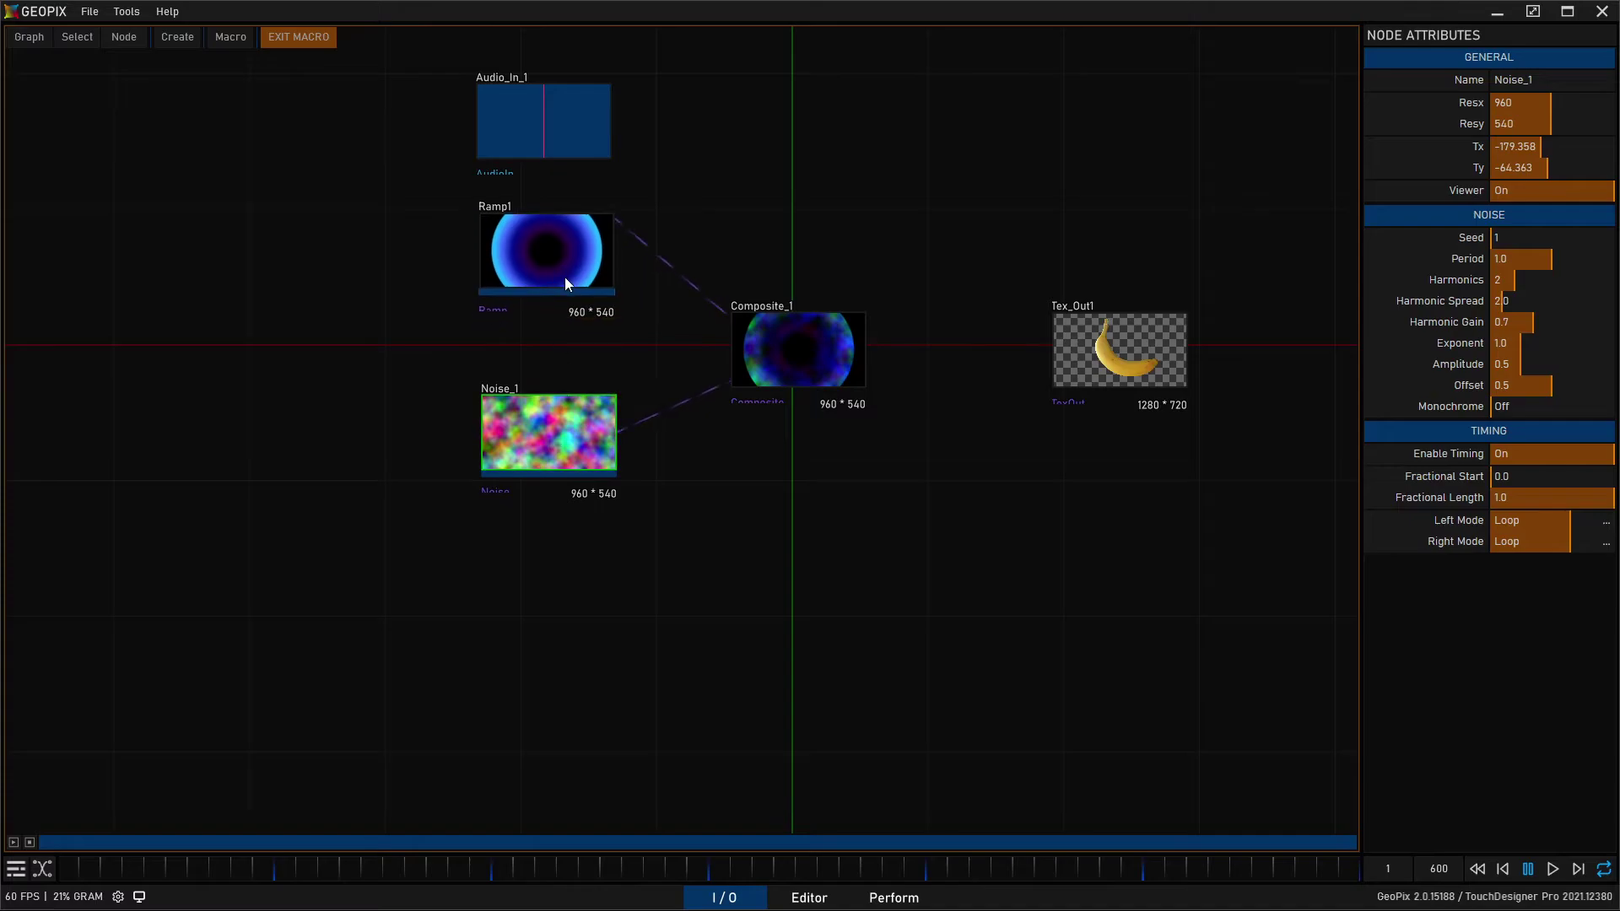
{"action": "left_click_drag", "start_coordinate": [569, 425], "coordinate": [568, 407]}
{"action": "left_click", "coordinate": [557, 128]}
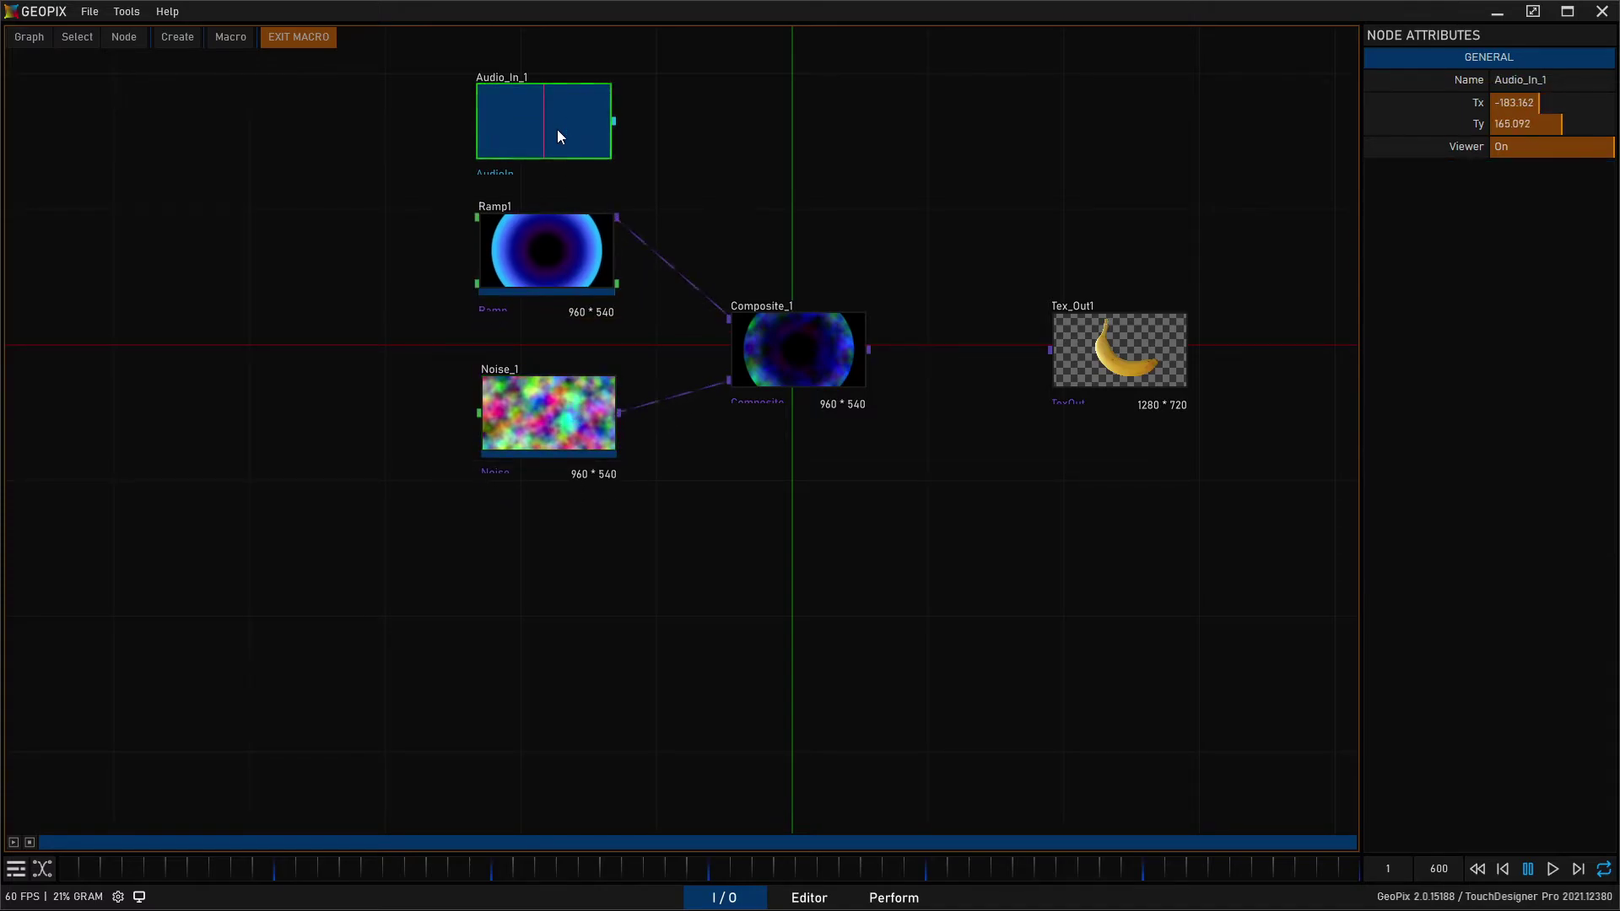
{"action": "key", "text": "Delete"}
{"action": "left_click_drag", "start_coordinate": [366, 170], "coordinate": [594, 440]}
Step: Link Composite_1's output into Tex_Out1 and align Tex_Out1 beside Composite_1
{"action": "left_click", "coordinate": [842, 348]}
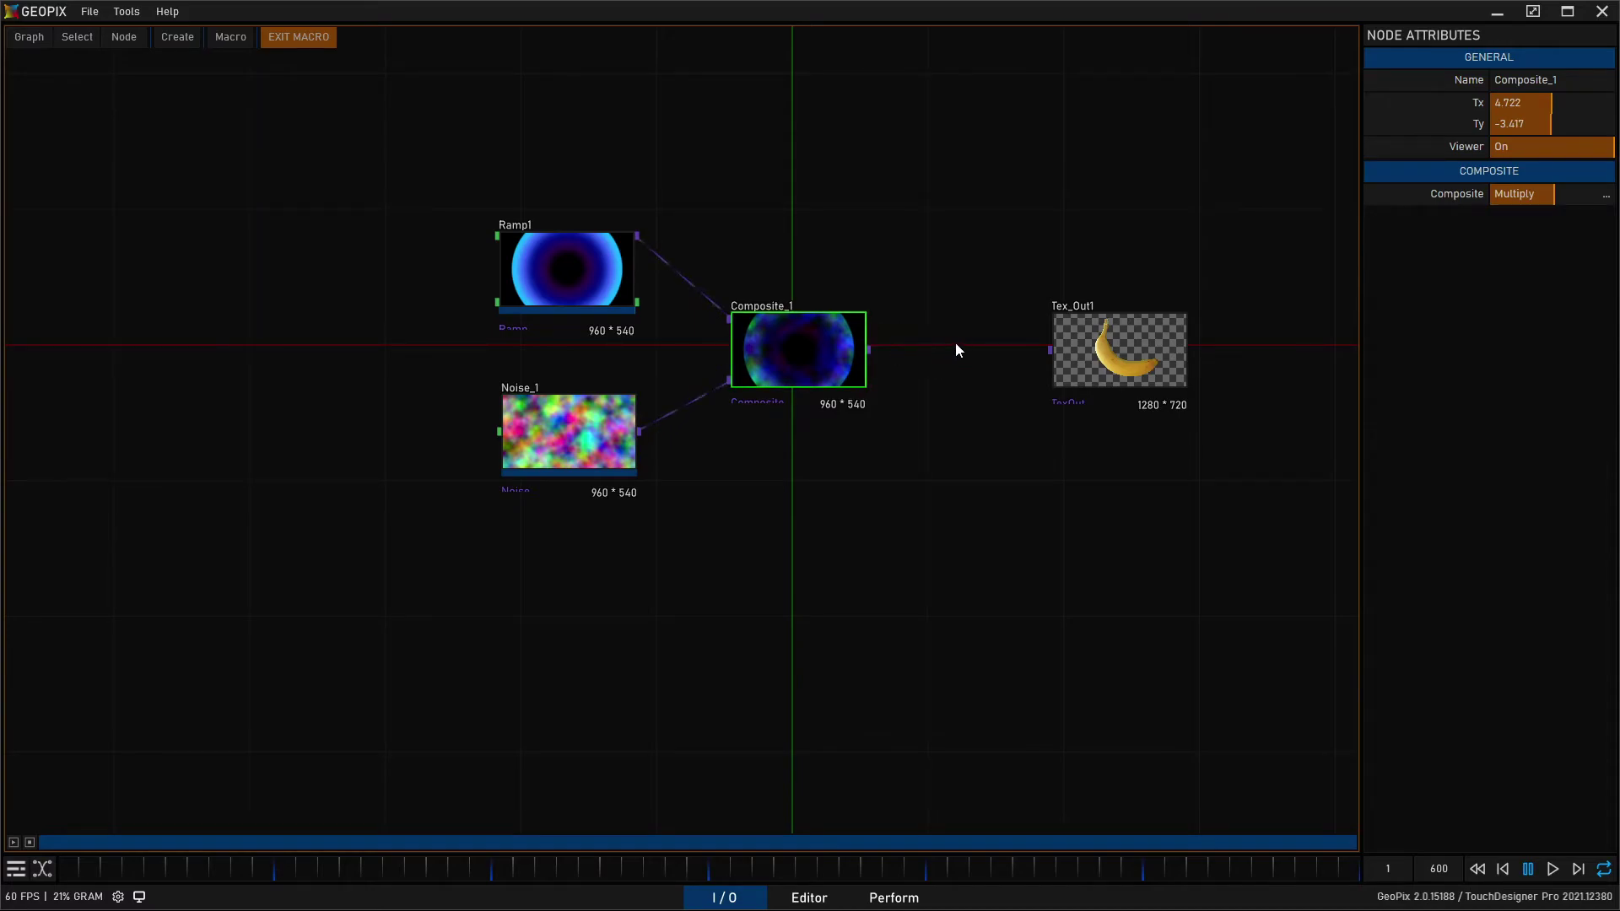
{"action": "left_click_drag", "start_coordinate": [964, 349], "coordinate": [934, 411]}
{"action": "left_click", "coordinate": [869, 347]}
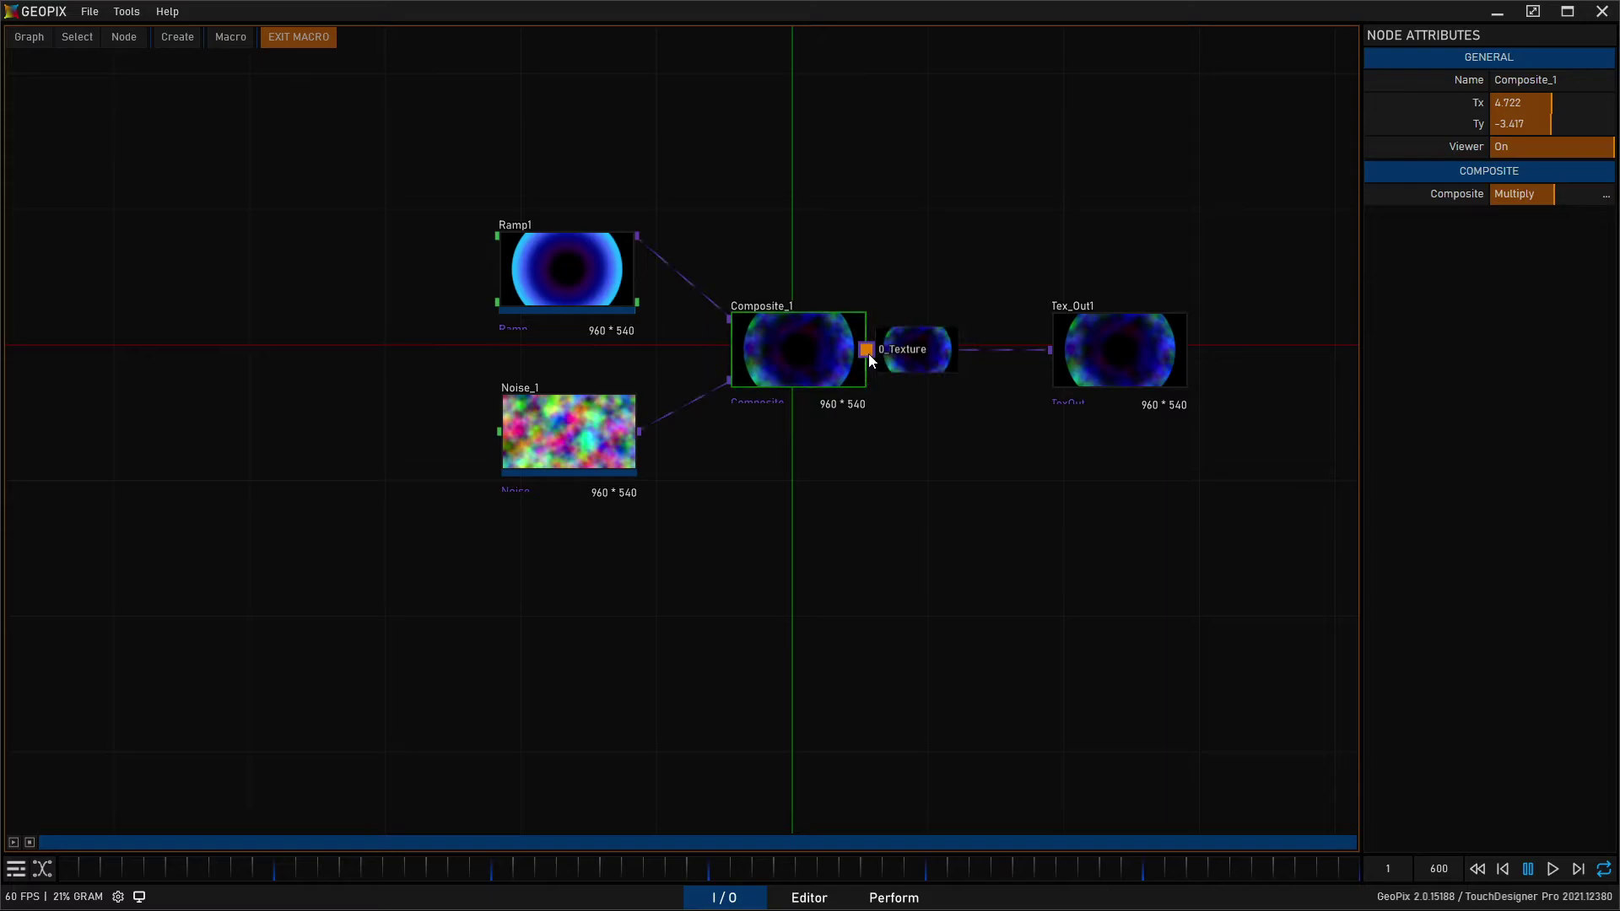
{"action": "left_click_drag", "start_coordinate": [1112, 351], "coordinate": [1092, 216]}
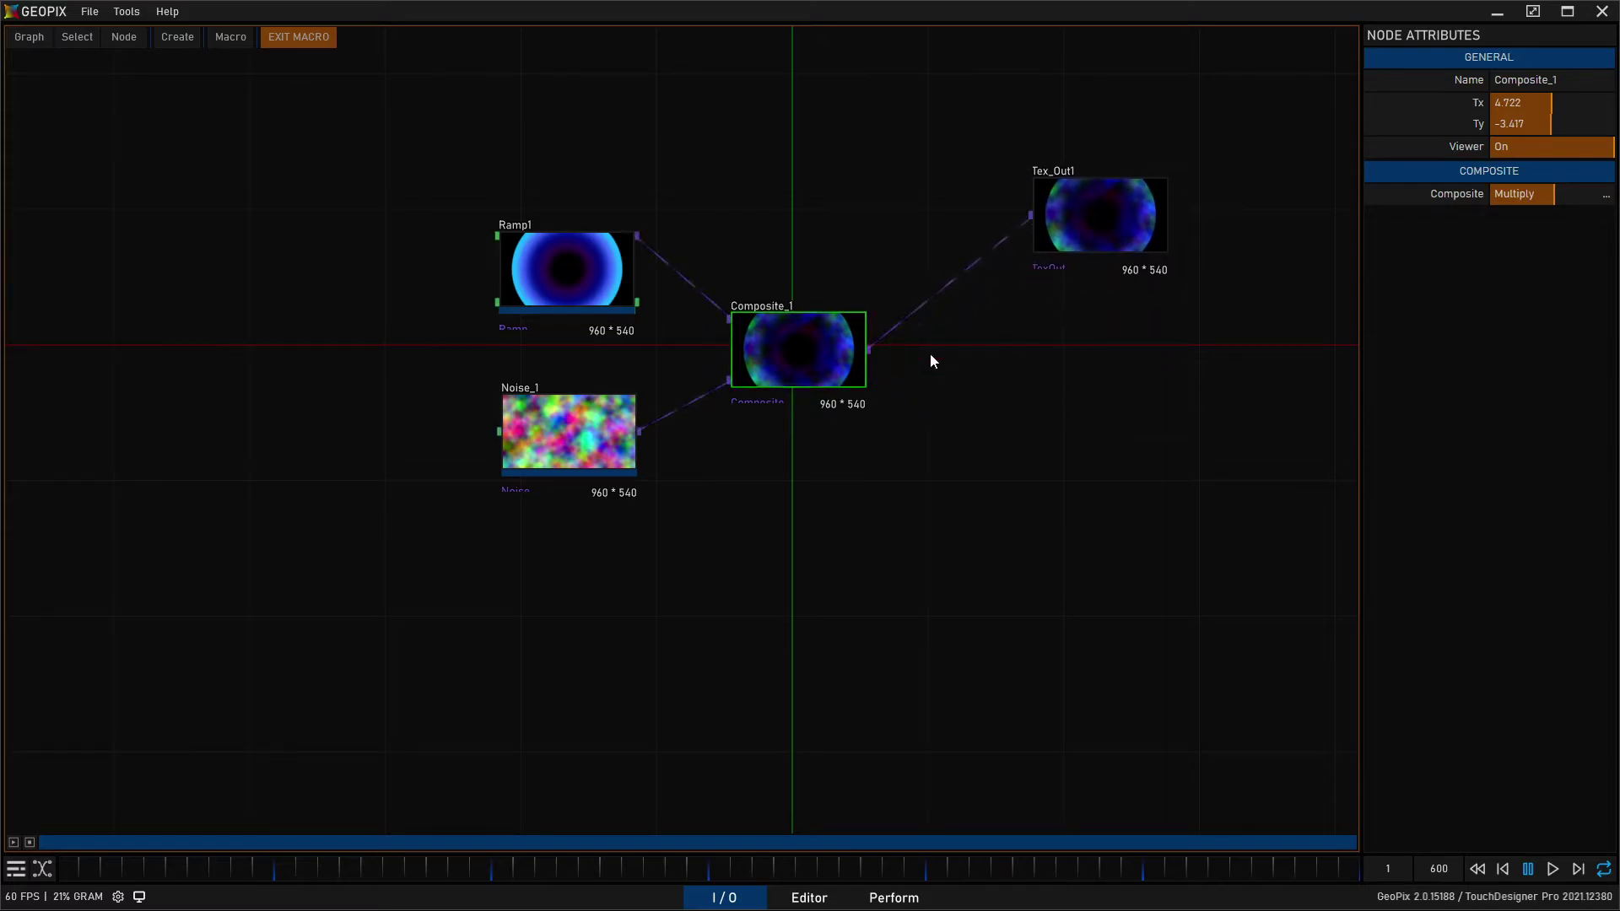
{"action": "left_click_drag", "start_coordinate": [1112, 241], "coordinate": [1060, 363]}
{"action": "left_click", "coordinate": [1001, 553]}
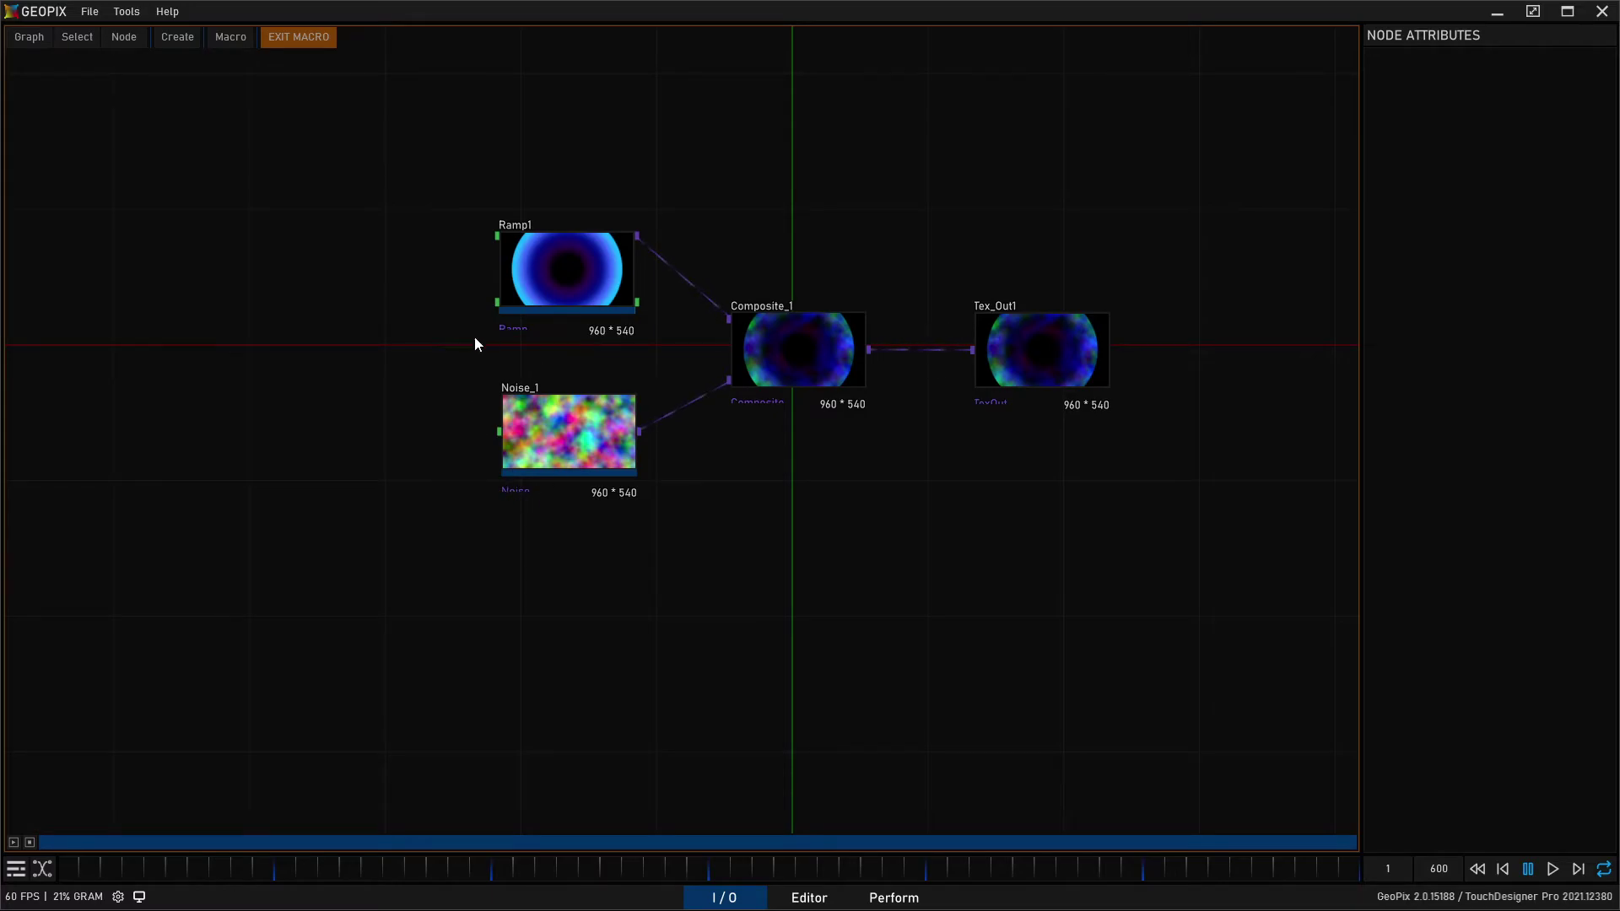
Step: Select Ramp1 to show its 960×540 circular ramp parameters in Node Attributes
{"action": "left_click", "coordinate": [524, 329]}
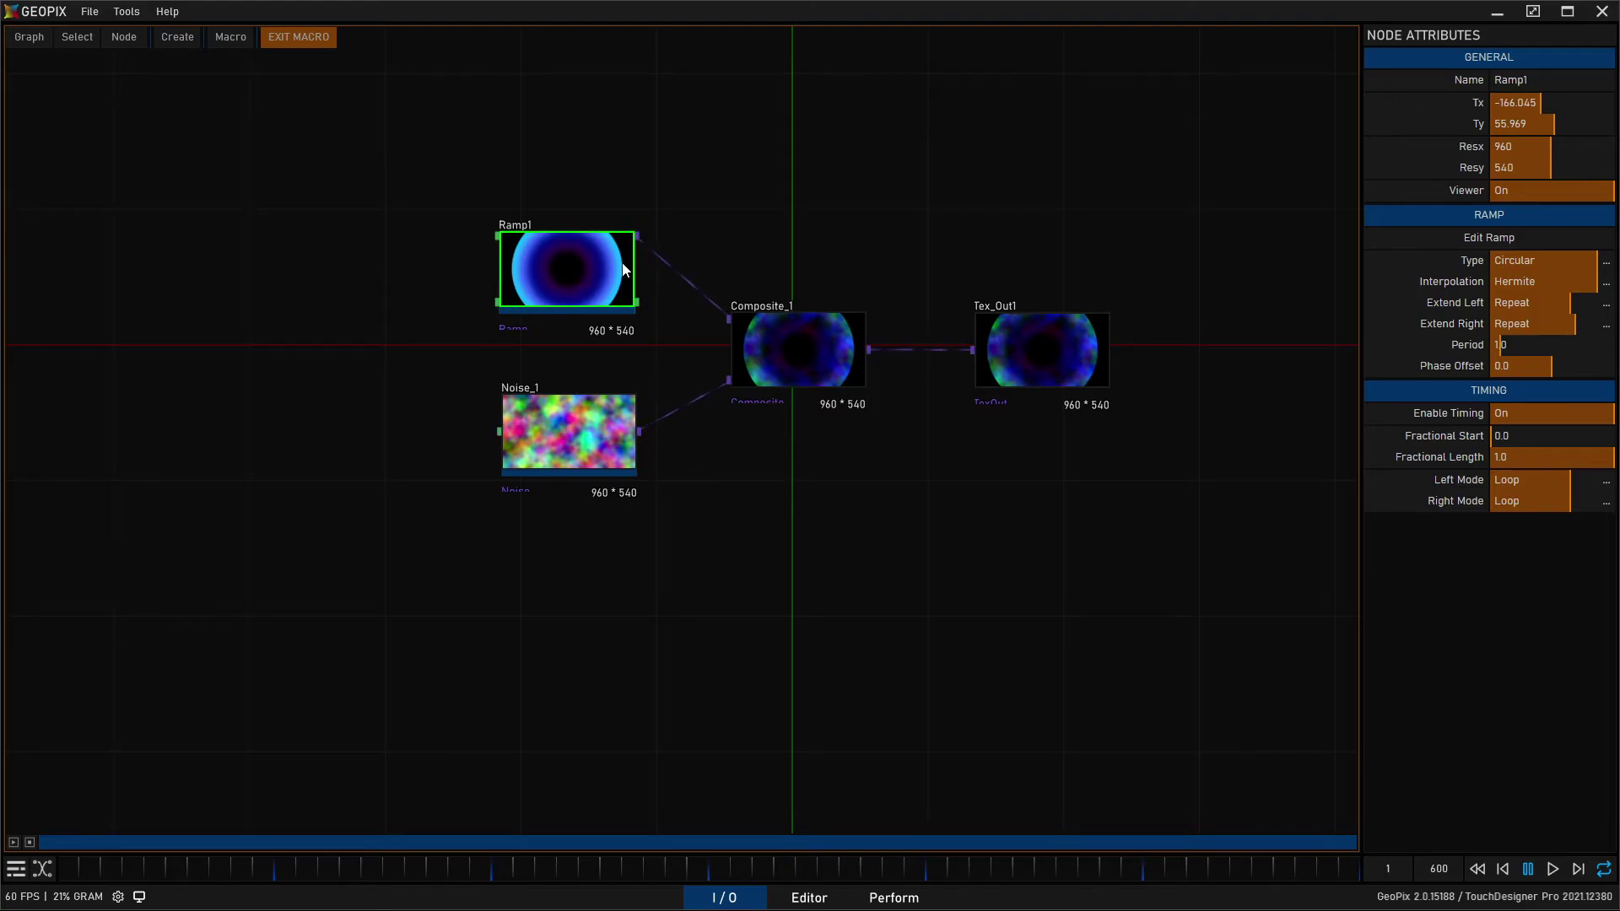
{"action": "left_click_drag", "start_coordinate": [1043, 192], "coordinate": [1003, 220]}
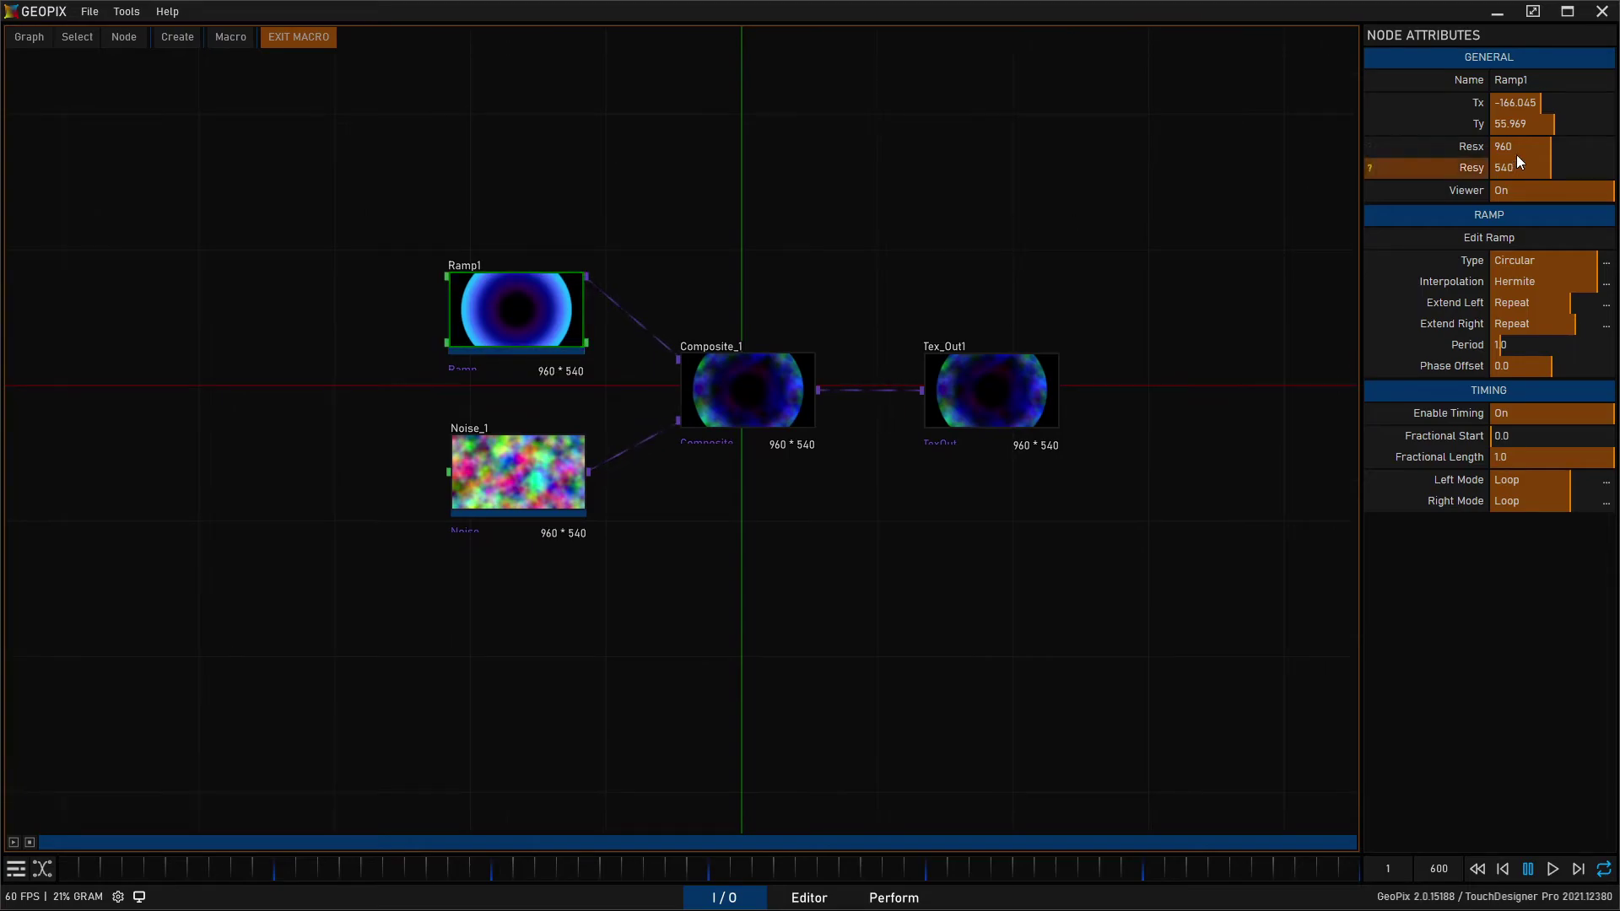
{"action": "mouse_move", "coordinate": [884, 322]}
{"action": "left_mouse_down"}
{"action": "mouse_move", "coordinate": [864, 297]}
{"action": "mouse_move", "coordinate": [852, 318]}
{"action": "left_mouse_up"}
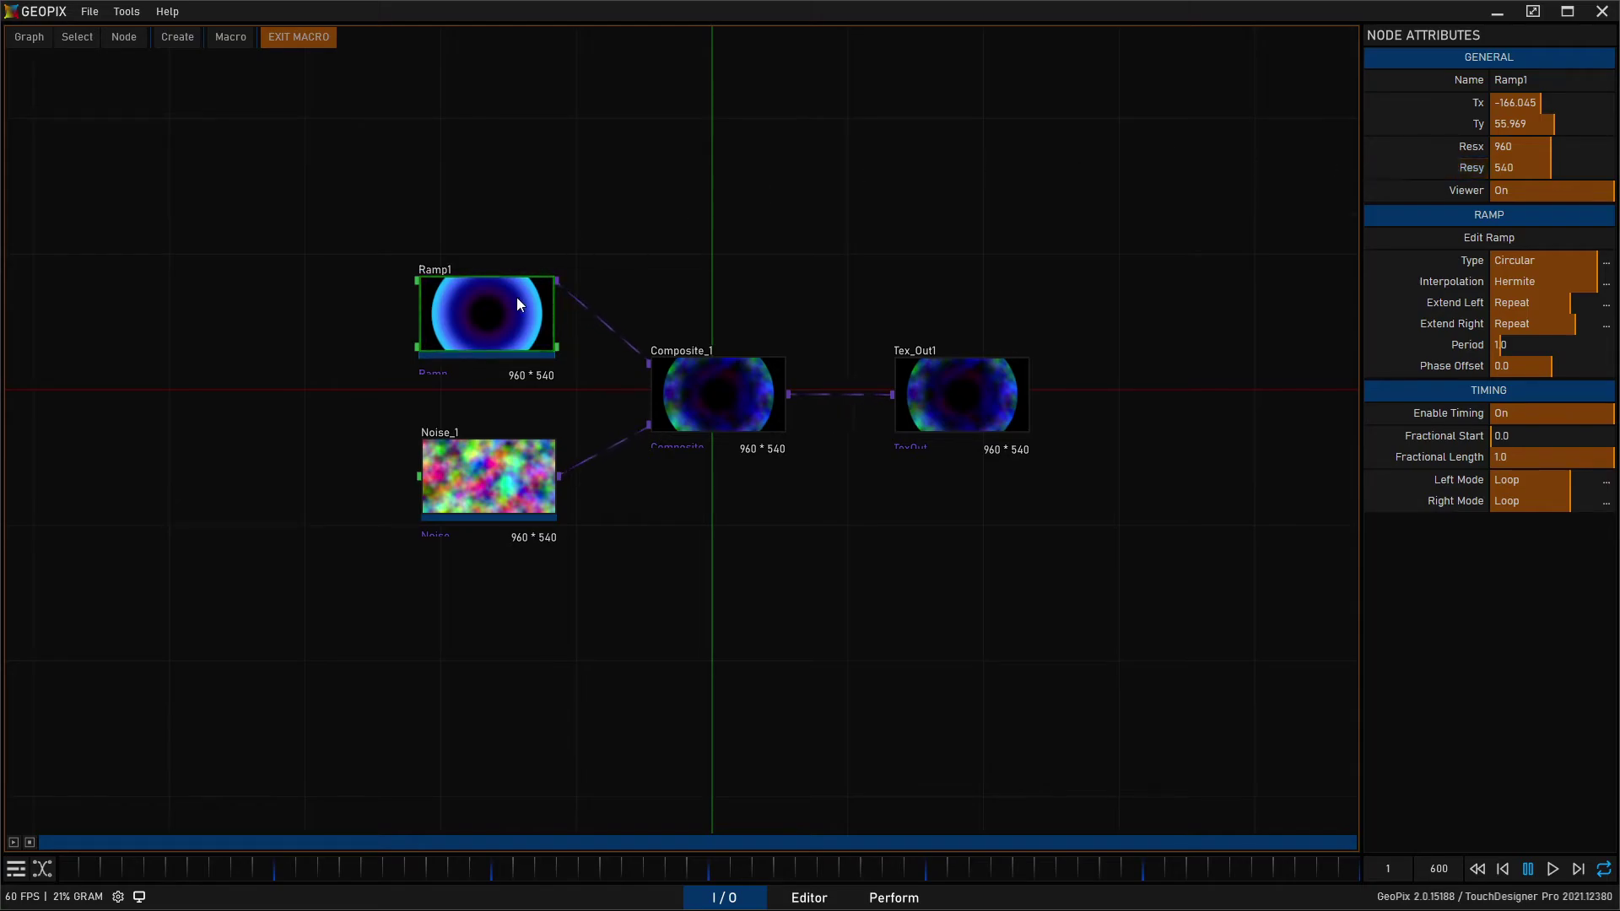
Step: Set Ramp1's Resx and Resy to 256
{"action": "scroll", "coordinate": [513, 310], "scroll_direction": "up", "scroll_amount": 3}
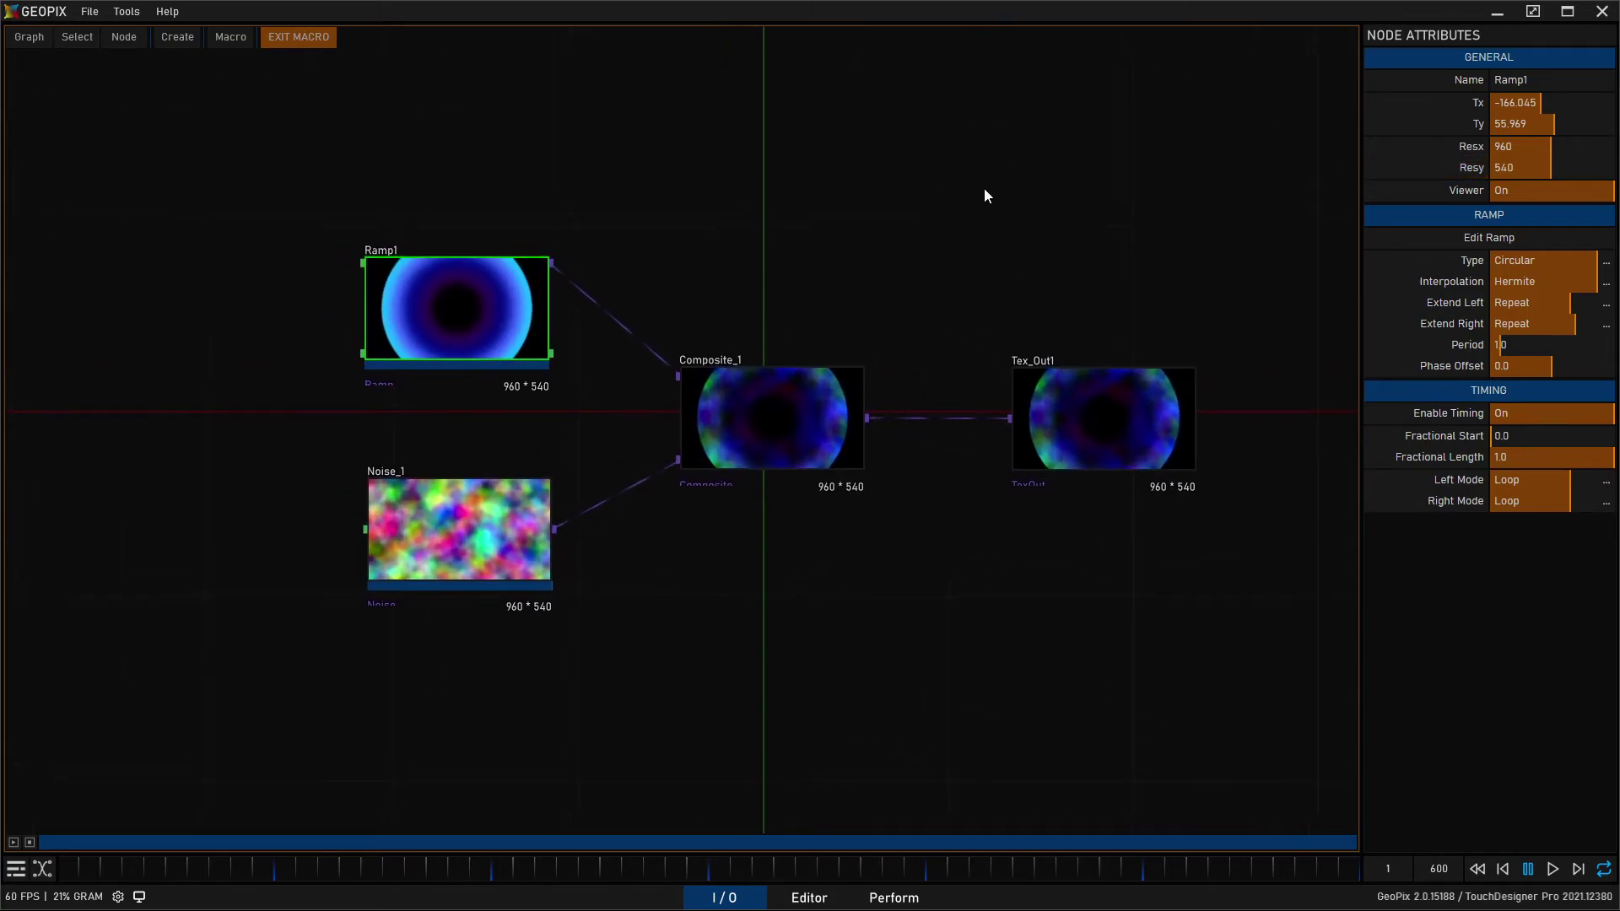
{"action": "left_click", "coordinate": [1526, 147]}
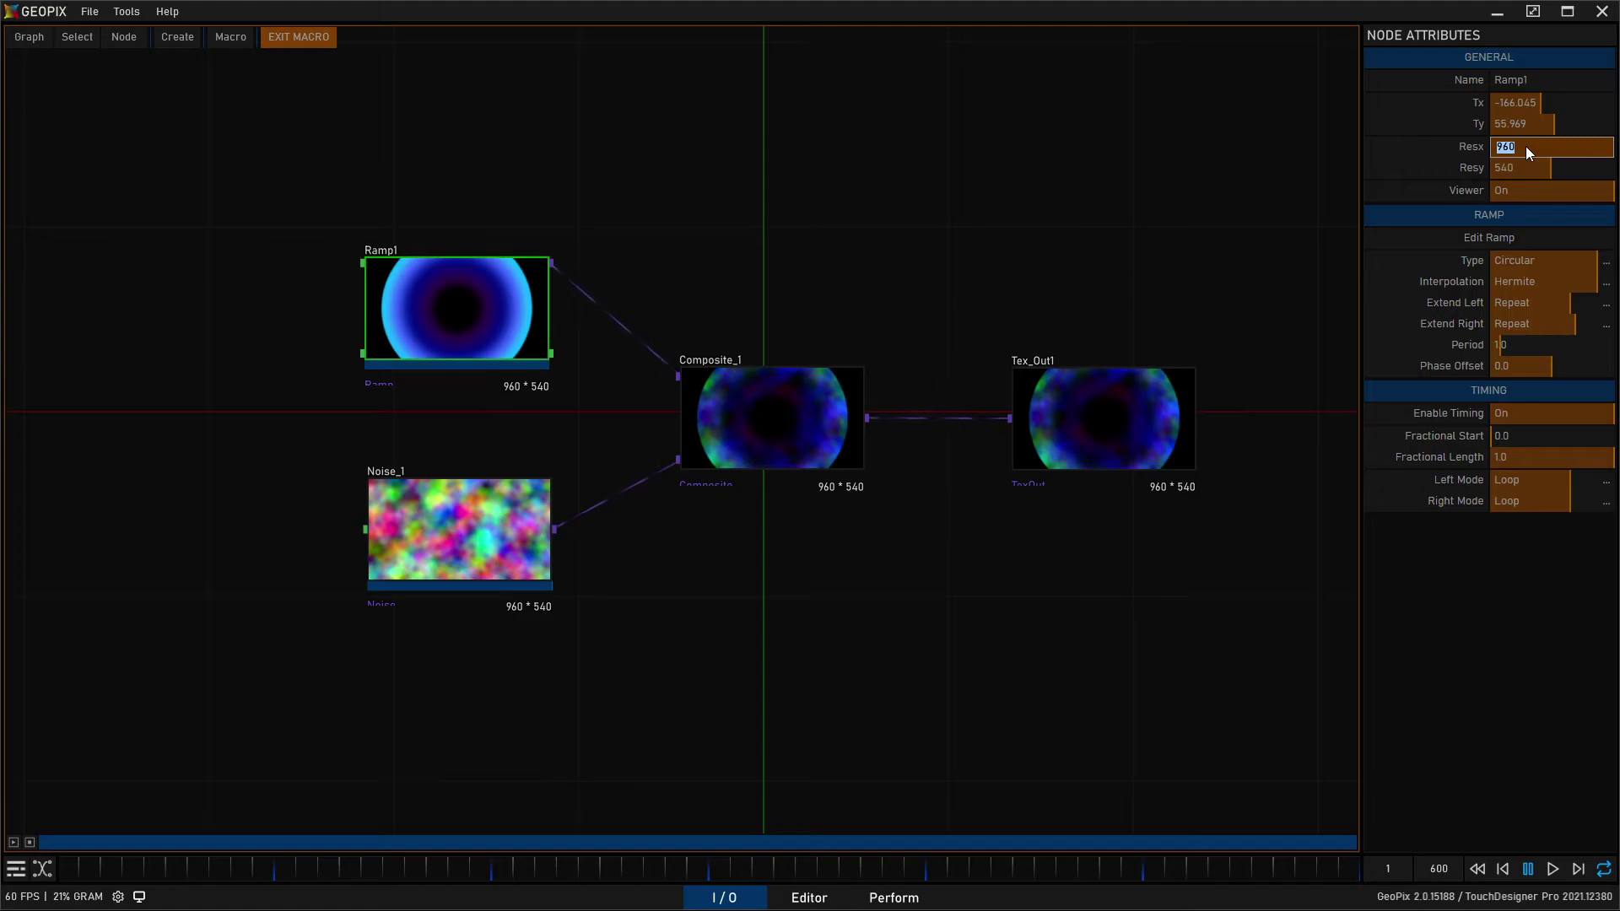
{"action": "type", "text": "256"}
{"action": "key", "text": "Return"}
{"action": "left_click", "coordinate": [1531, 167]}
{"action": "type", "text": "256"}
{"action": "key", "text": "Return"}
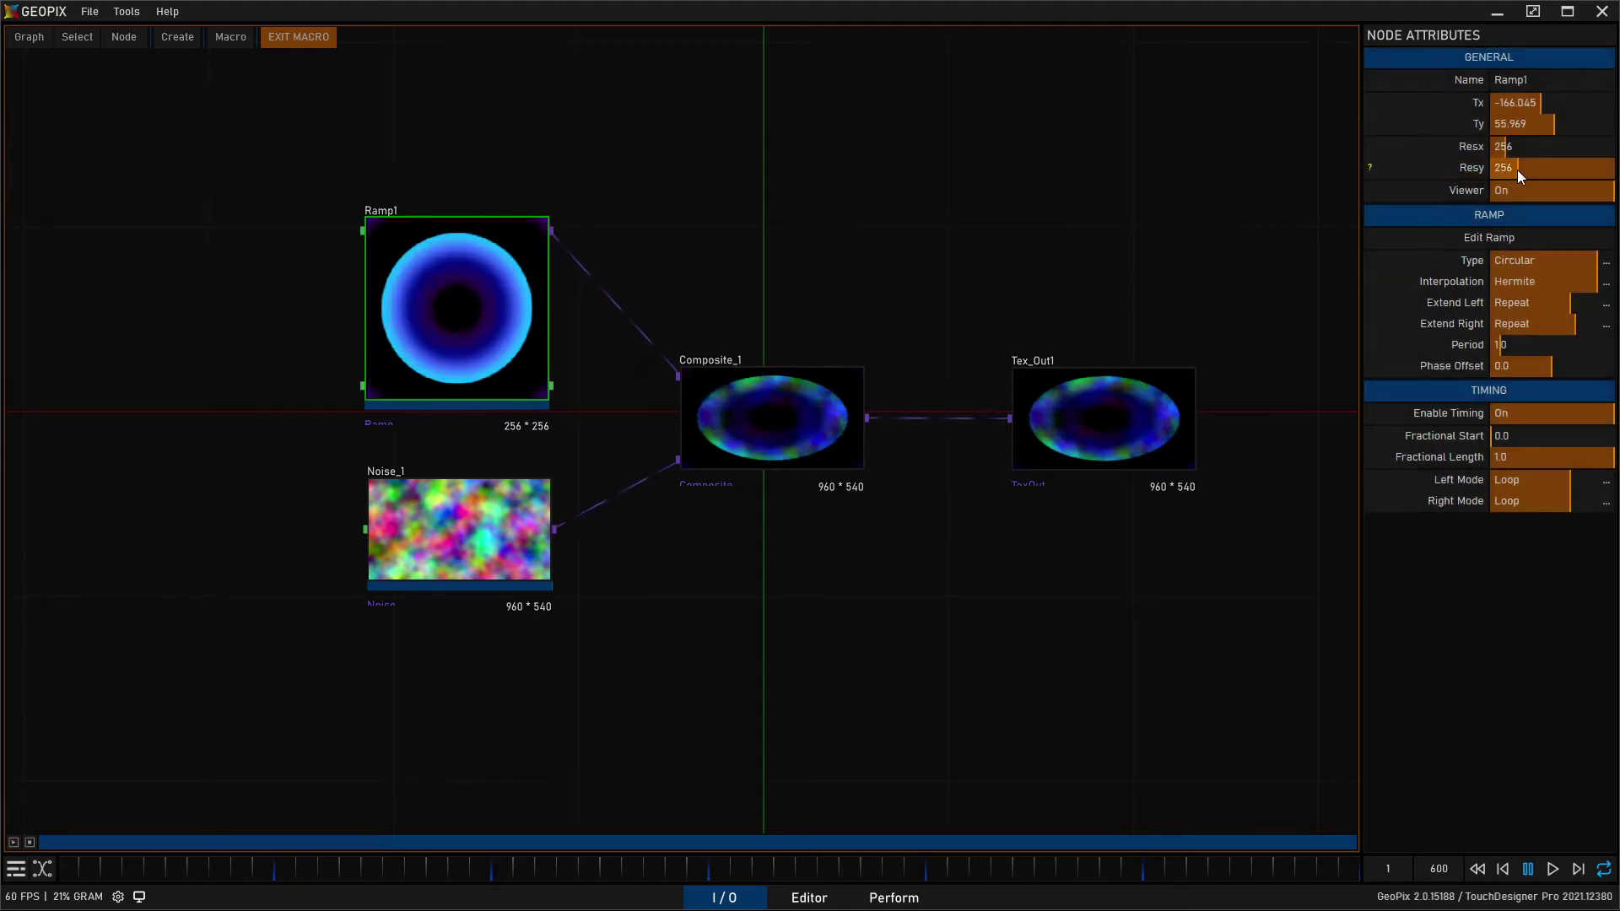
Step: Check Composite_1's size, then set Noise_1's Resx and Resy to 256
{"action": "left_click_drag", "start_coordinate": [796, 209], "coordinate": [802, 186]}
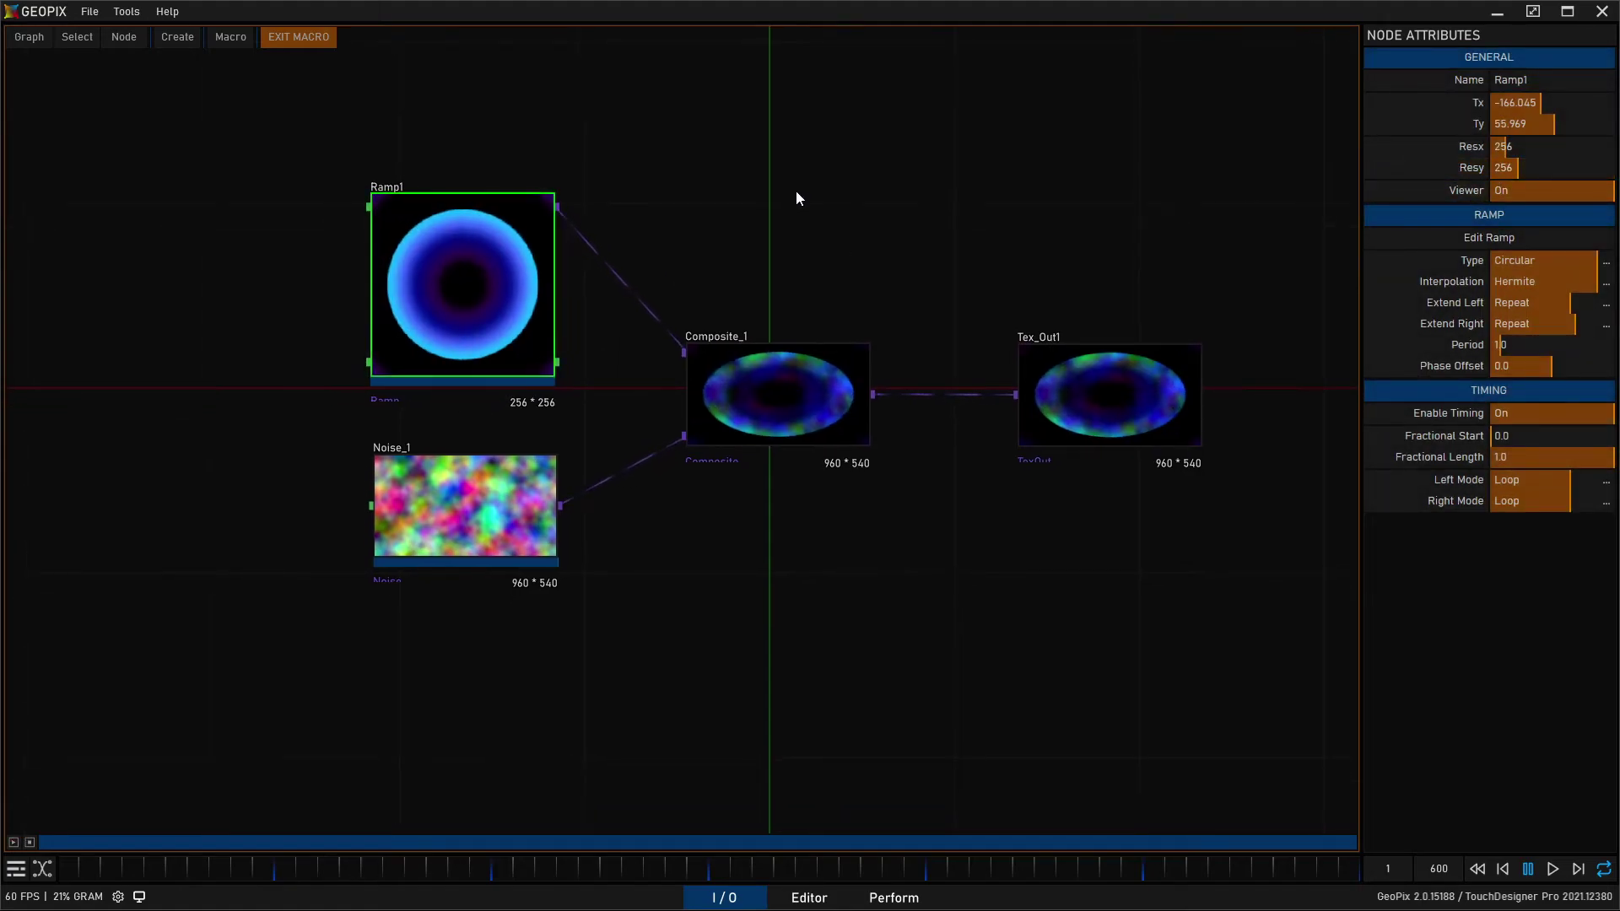
{"action": "left_click", "coordinate": [808, 380]}
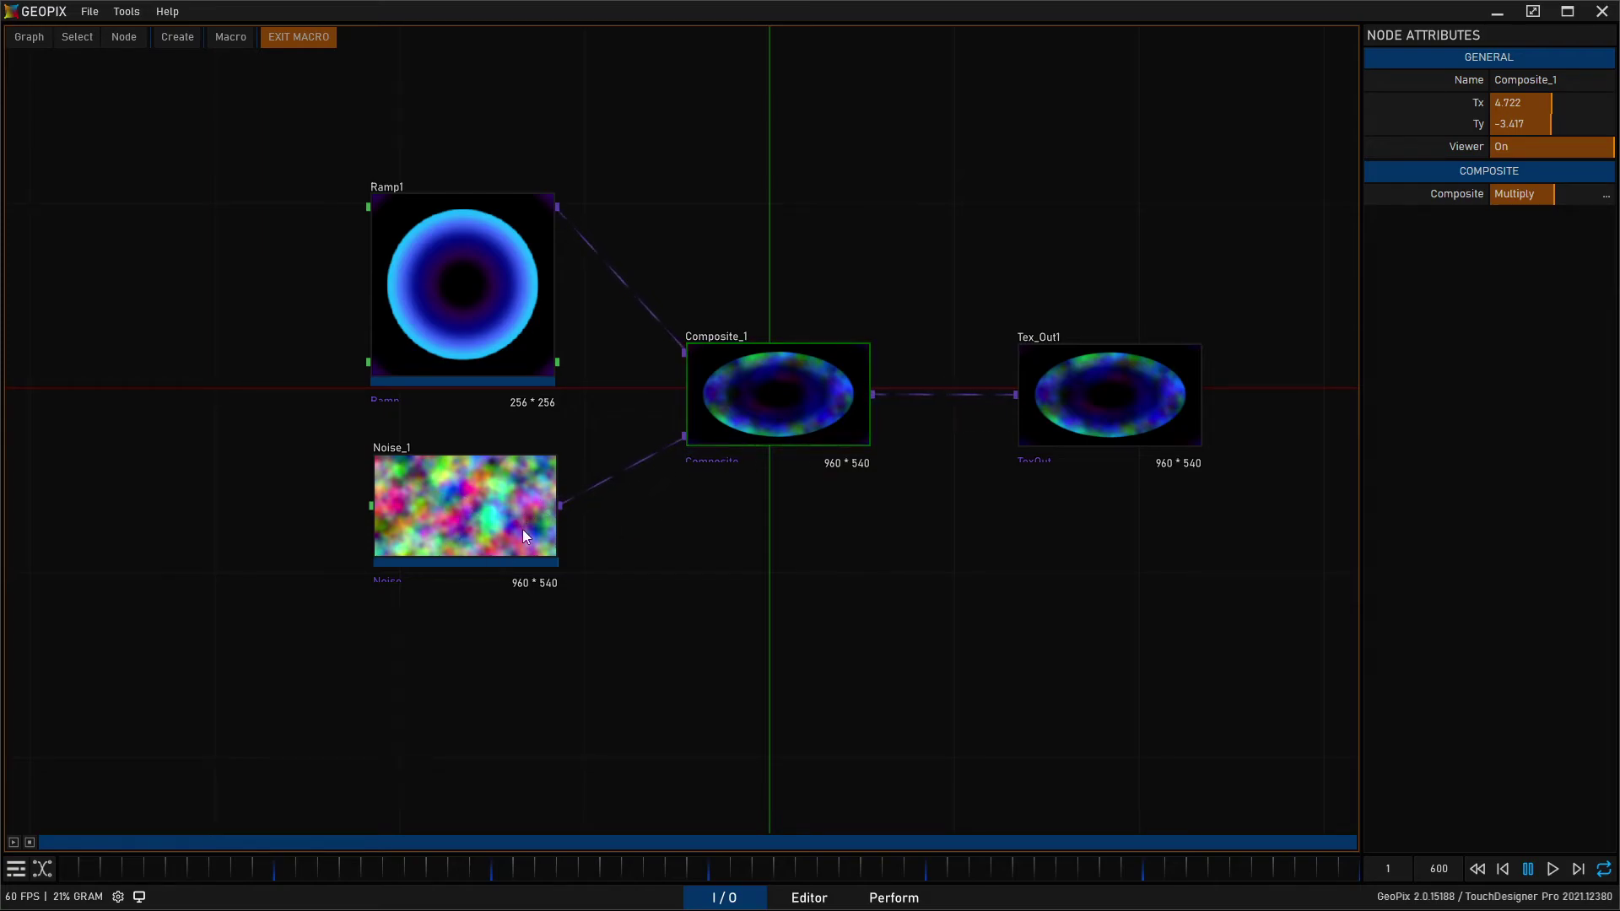
{"action": "left_click_drag", "start_coordinate": [734, 572], "coordinate": [738, 636]}
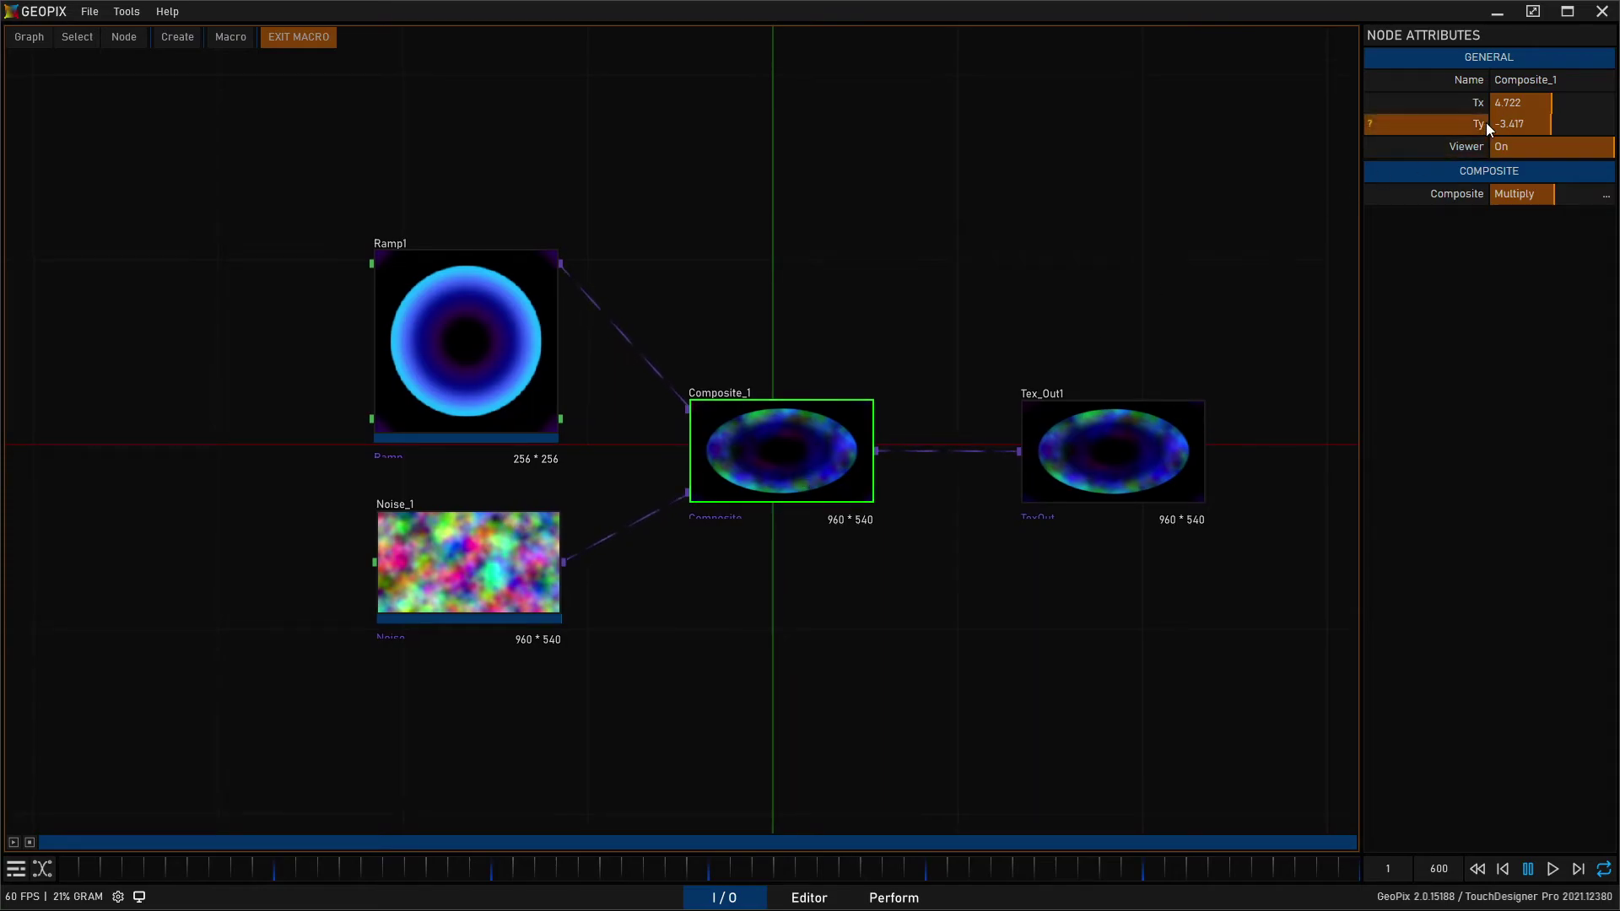
{"action": "left_click", "coordinate": [523, 593]}
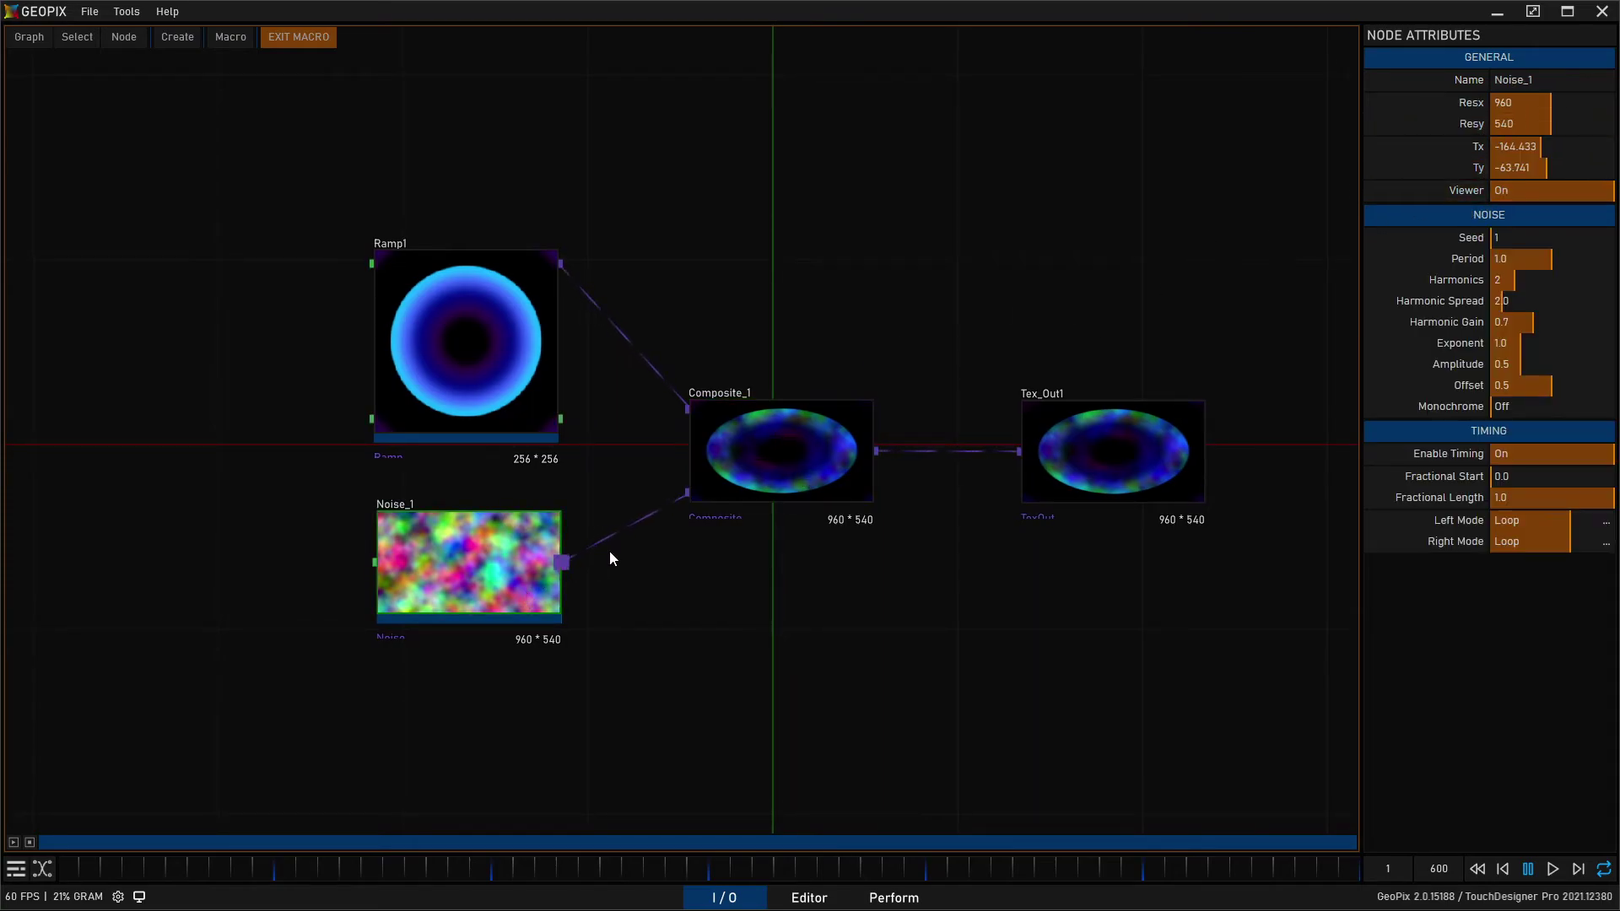
{"action": "left_click", "coordinate": [1516, 100]}
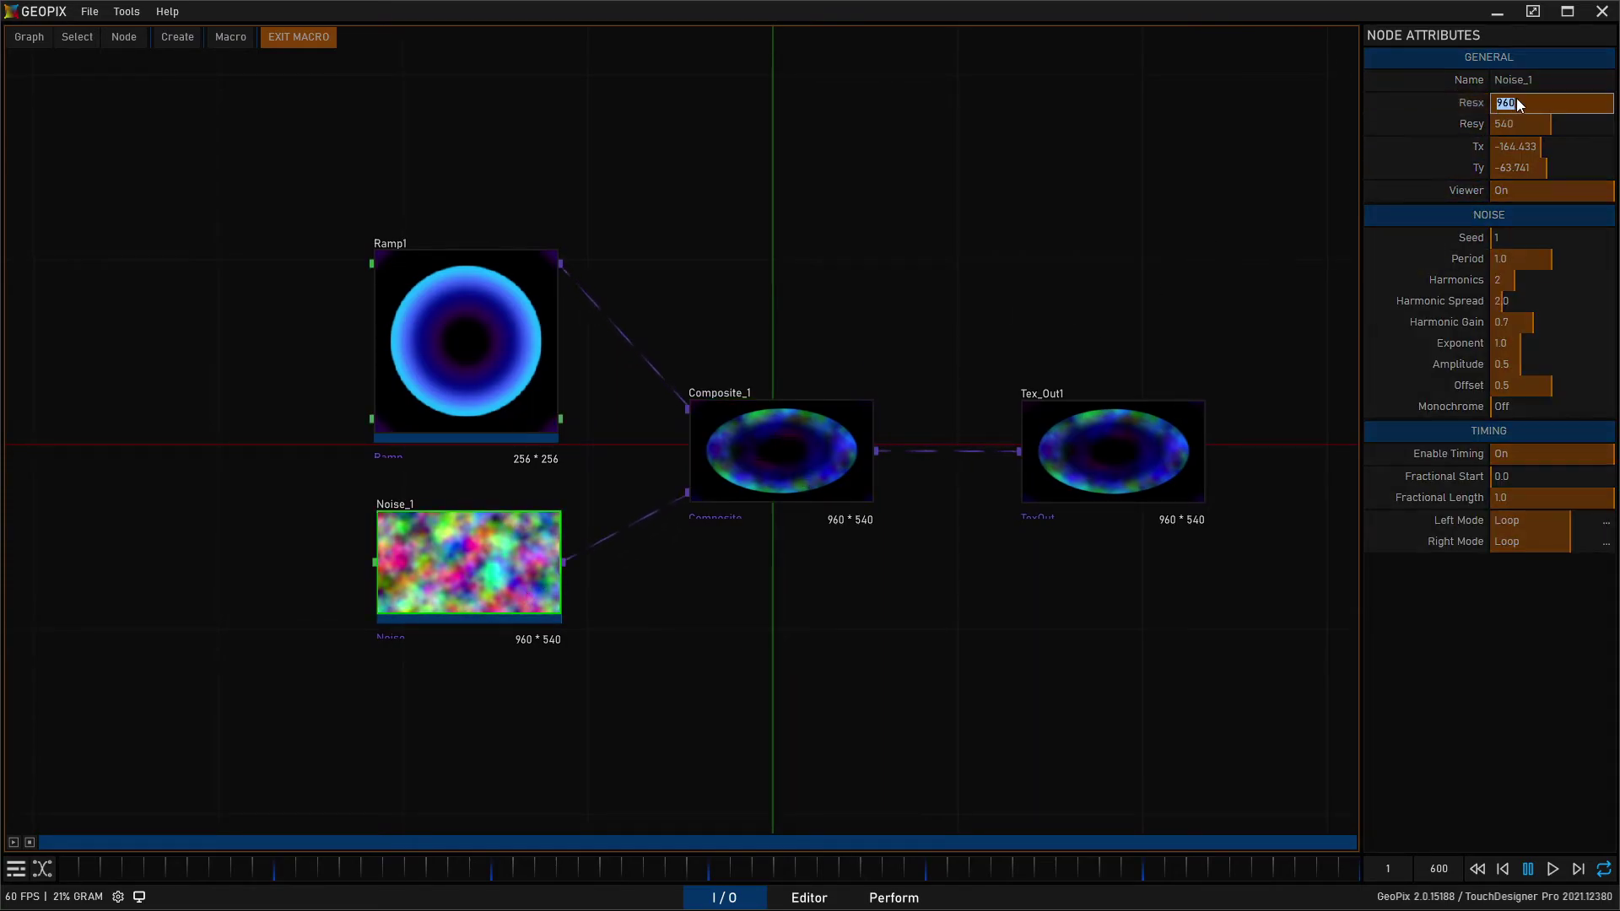
{"action": "type", "text": "256"}
{"action": "key", "text": "Return"}
{"action": "left_click", "coordinate": [1519, 123]}
{"action": "type", "text": "256"}
{"action": "key", "text": "Return"}
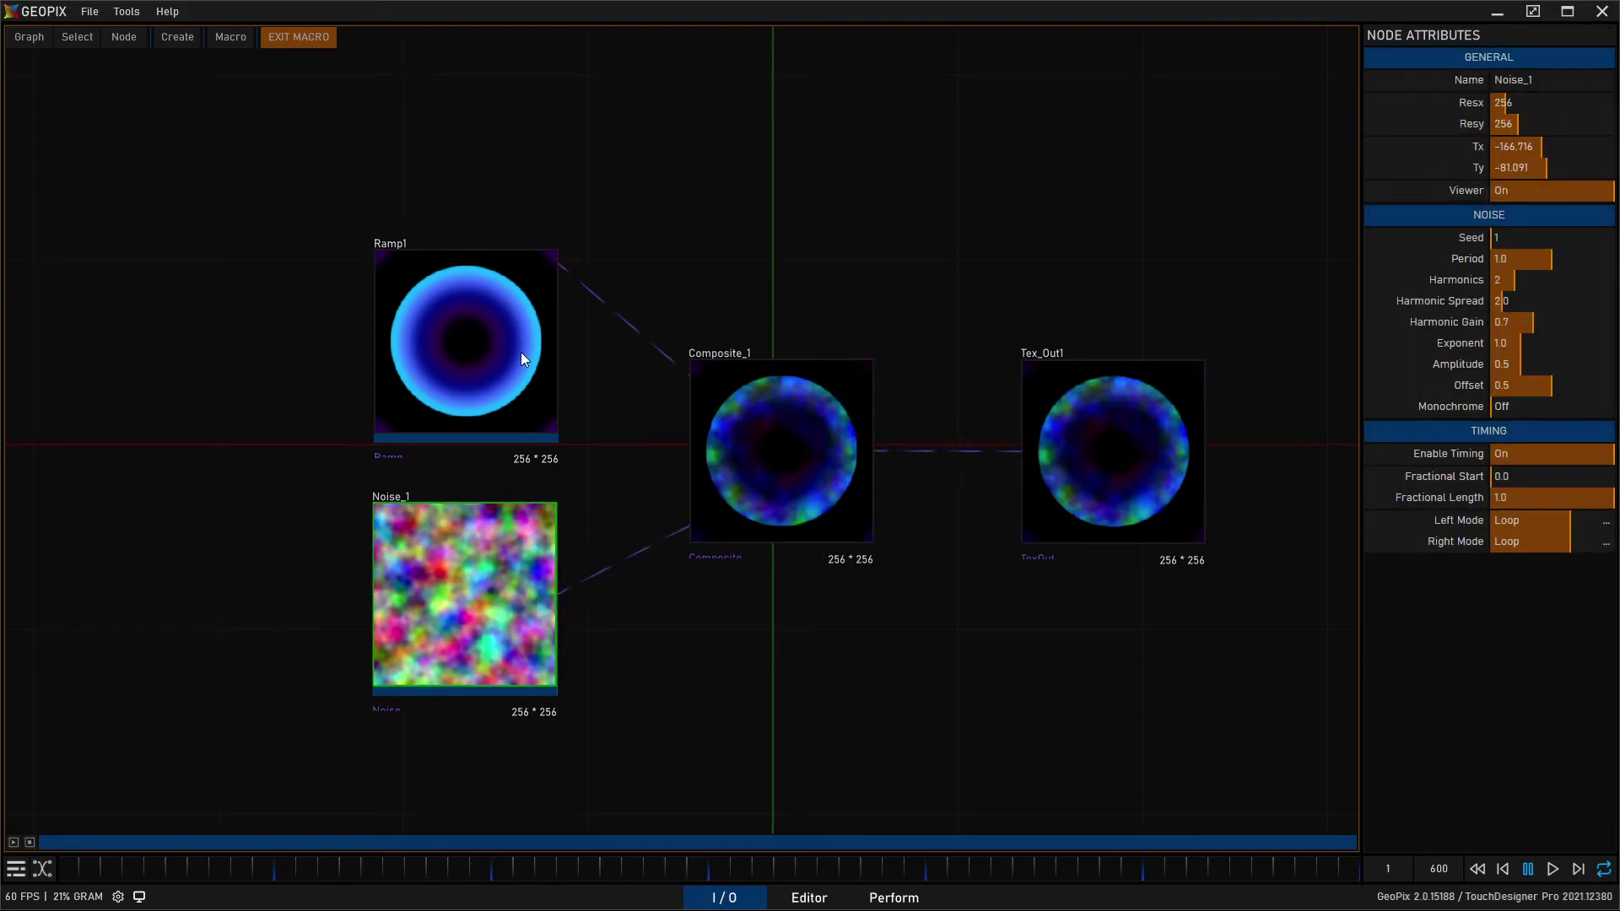
Step: Tidy the layout of Composite_1, Tex_Out1, Noise_1 and Ramp1
{"action": "left_click", "coordinate": [790, 447]}
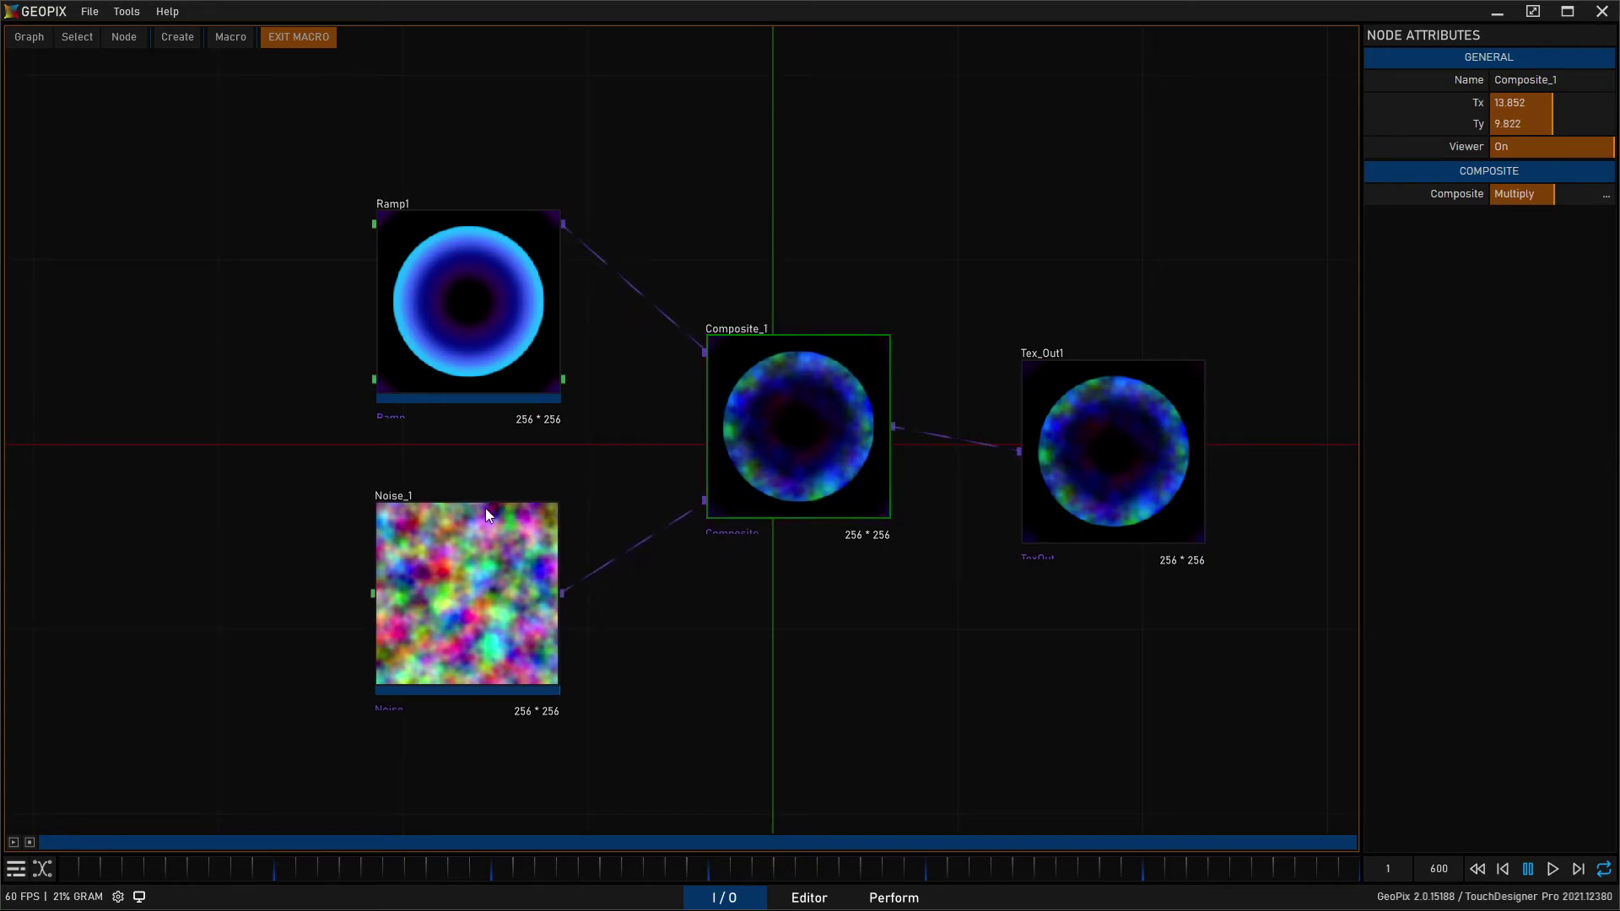
{"action": "left_click_drag", "start_coordinate": [825, 439], "coordinate": [781, 422]}
{"action": "left_click_drag", "start_coordinate": [1060, 457], "coordinate": [1061, 448]}
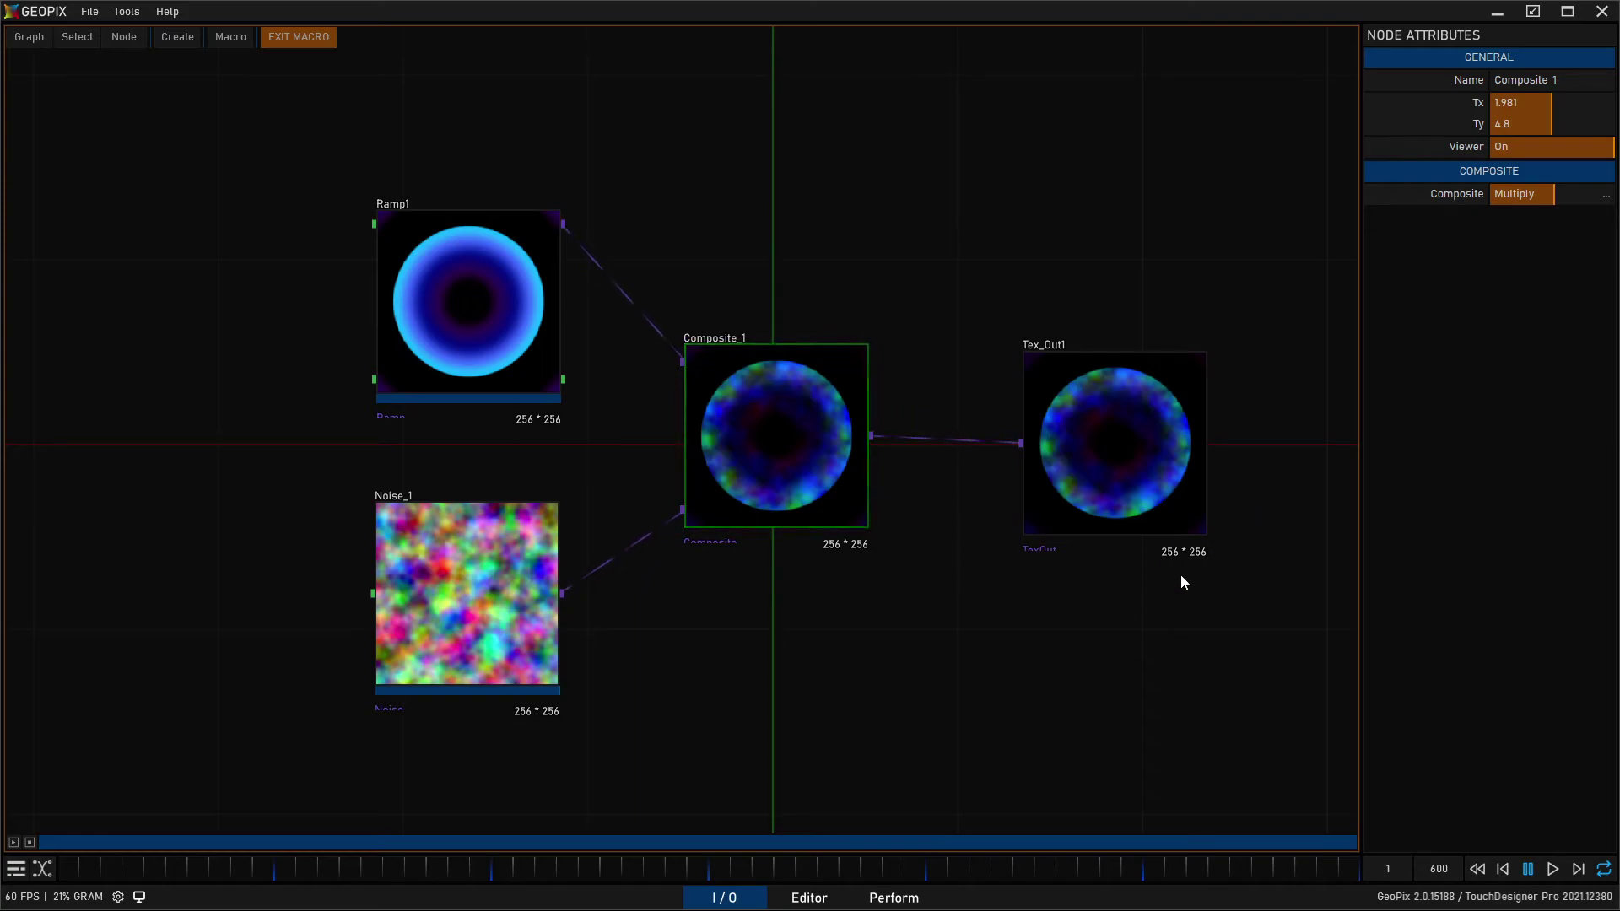
{"action": "left_click_drag", "start_coordinate": [469, 591], "coordinate": [470, 606]}
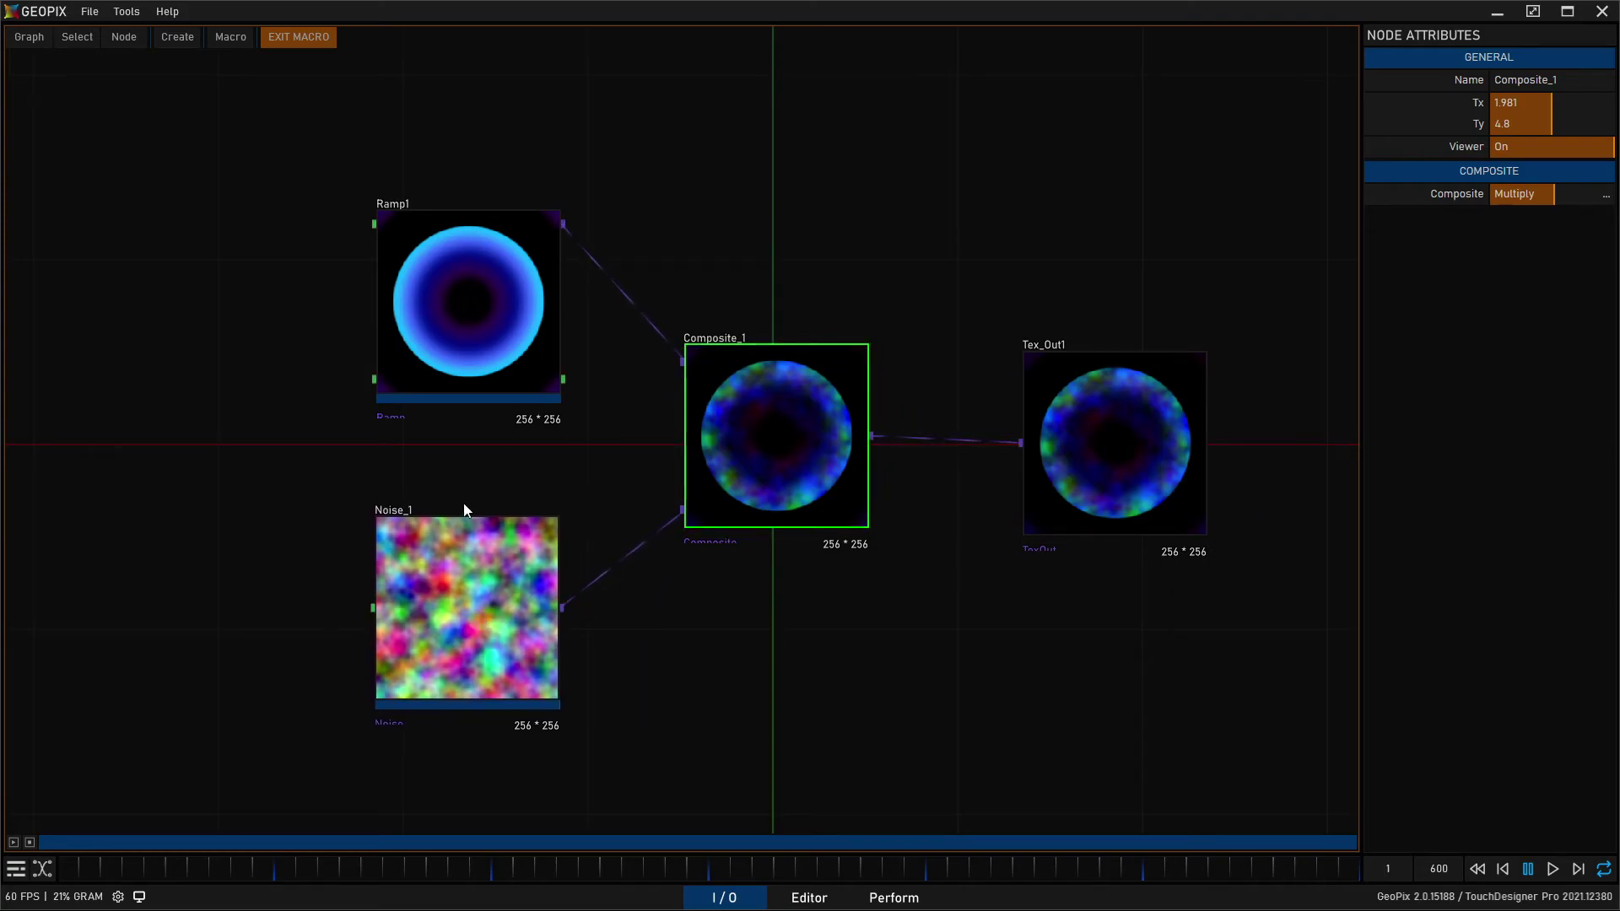
{"action": "left_click_drag", "start_coordinate": [447, 371], "coordinate": [441, 351]}
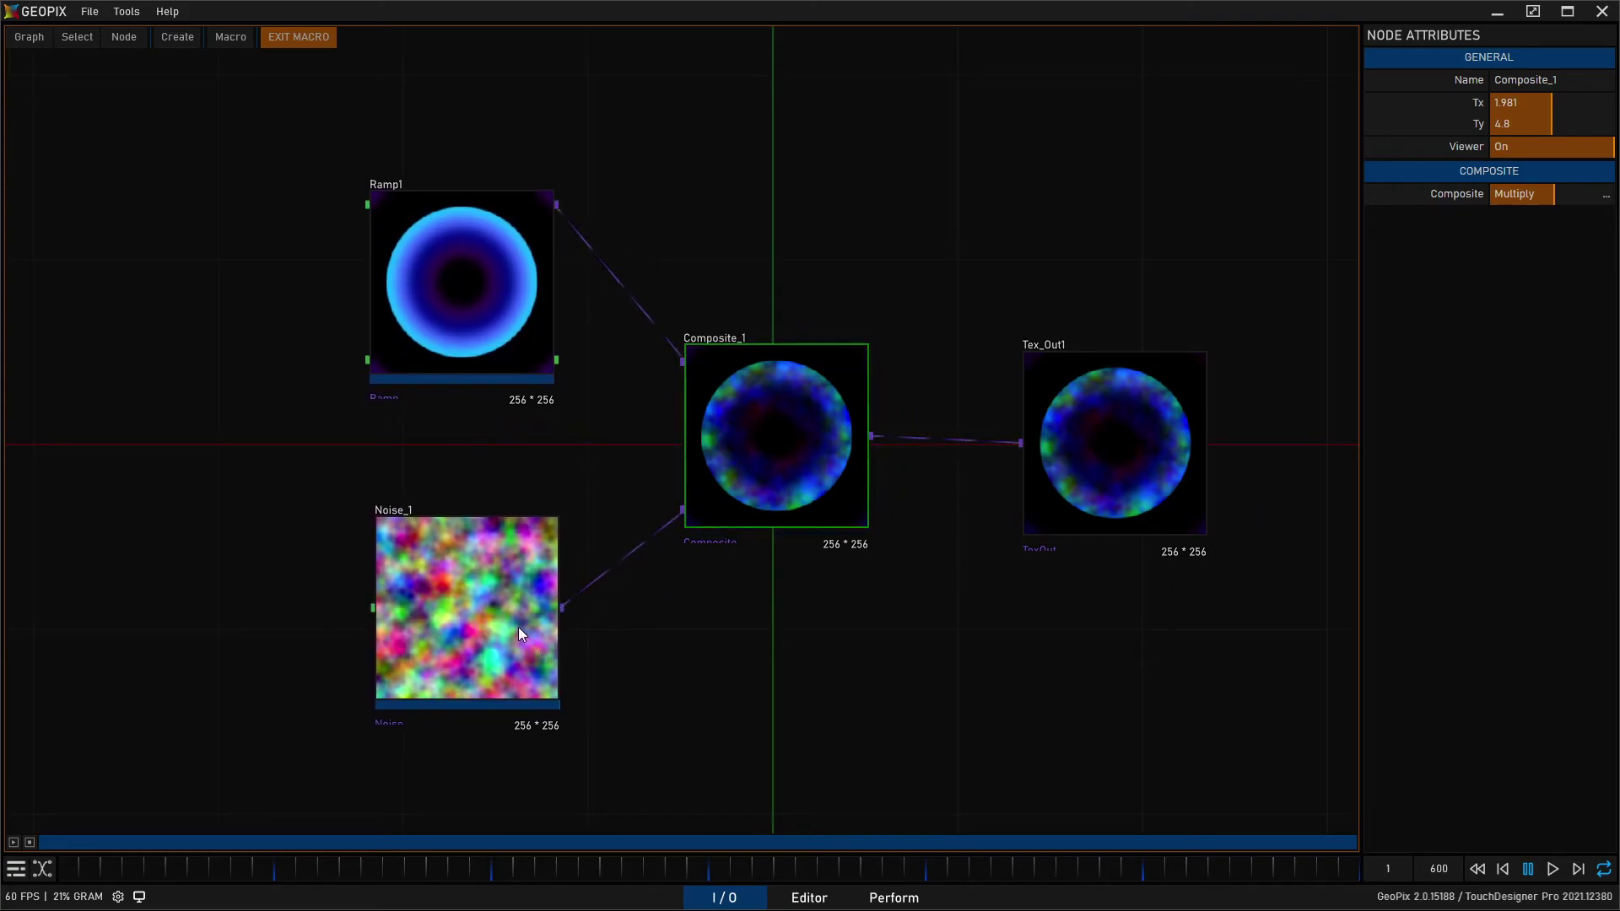
{"action": "left_click_drag", "start_coordinate": [516, 626], "coordinate": [510, 626]}
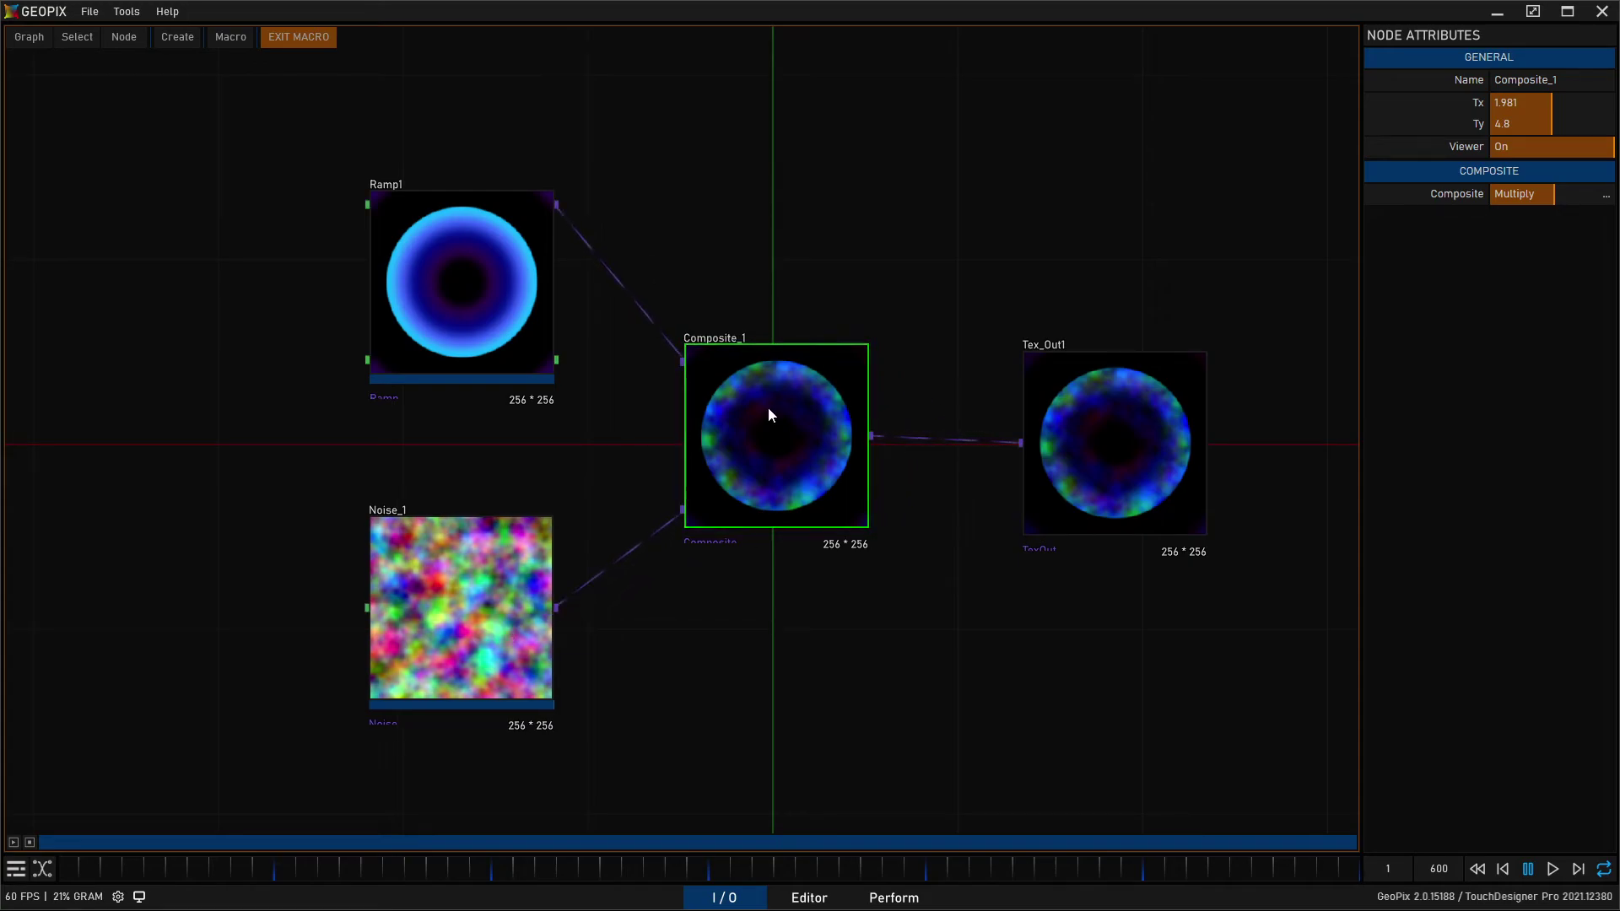
{"action": "left_click_drag", "start_coordinate": [781, 448], "coordinate": [781, 455]}
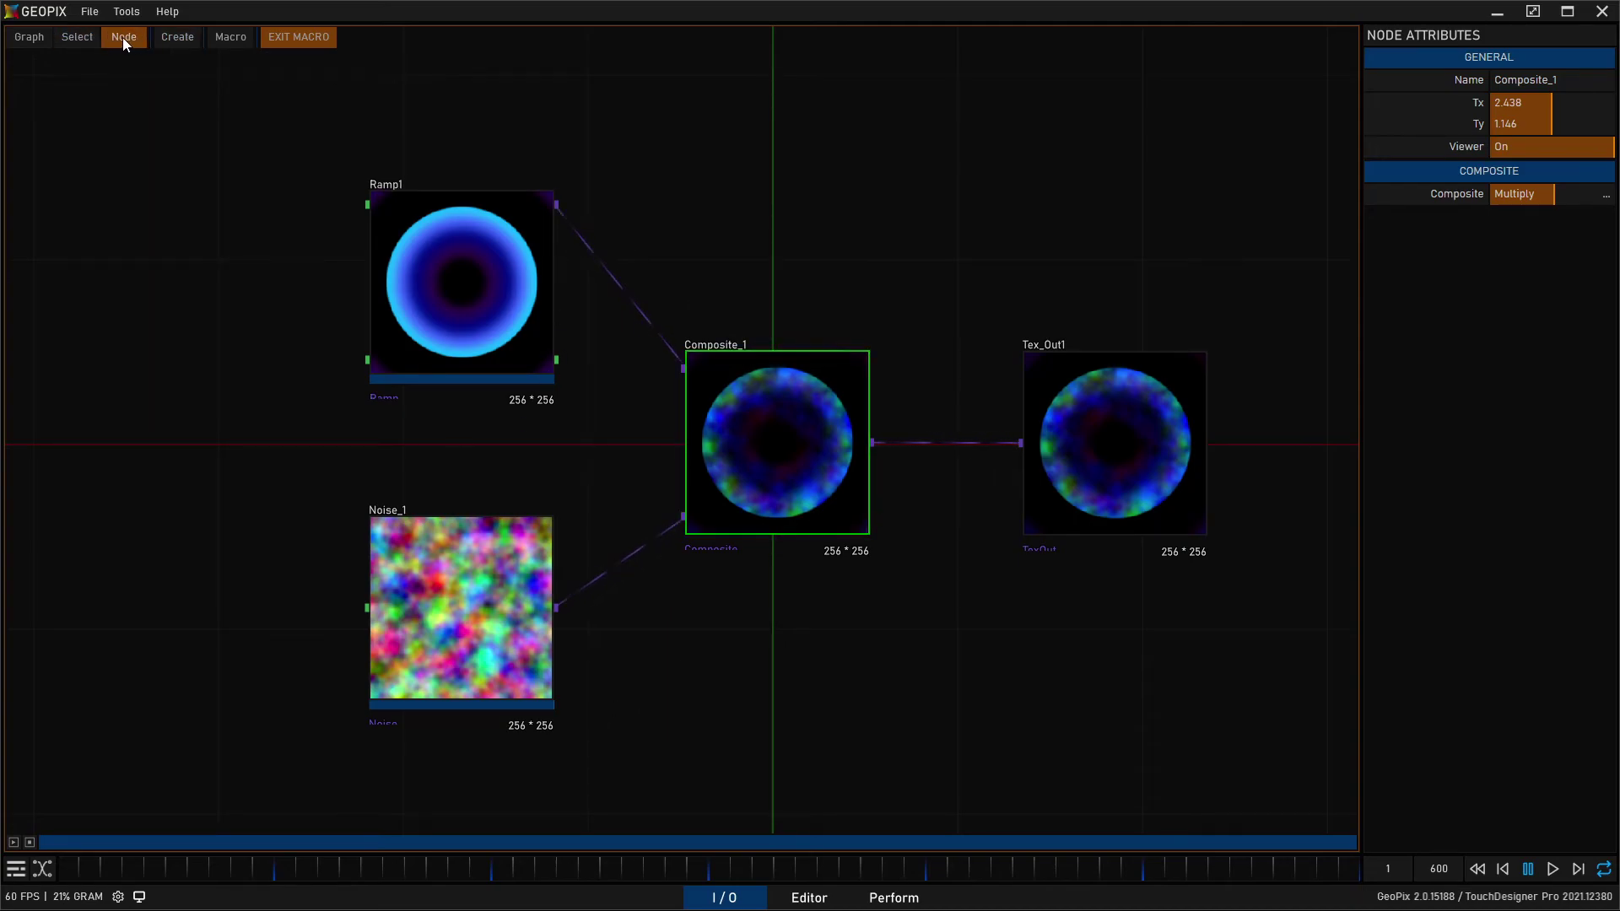
Step: Turn node name labels off and back on, then recentre the view on all nodes
{"action": "mouse_move", "coordinate": [34, 39]}
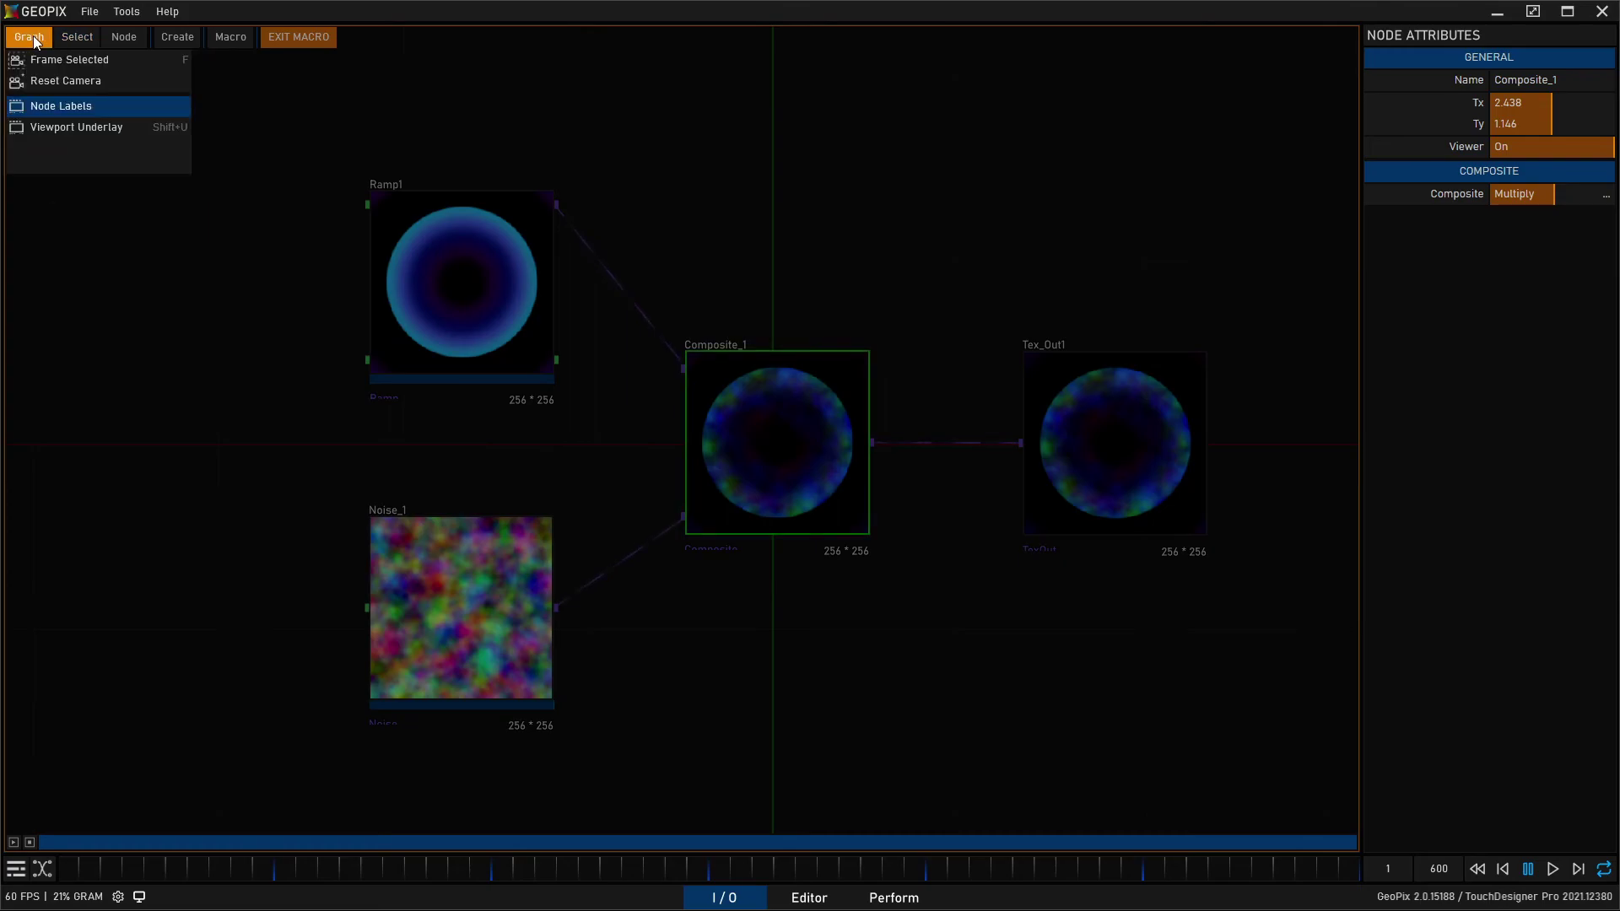
{"action": "left_click", "coordinate": [43, 105]}
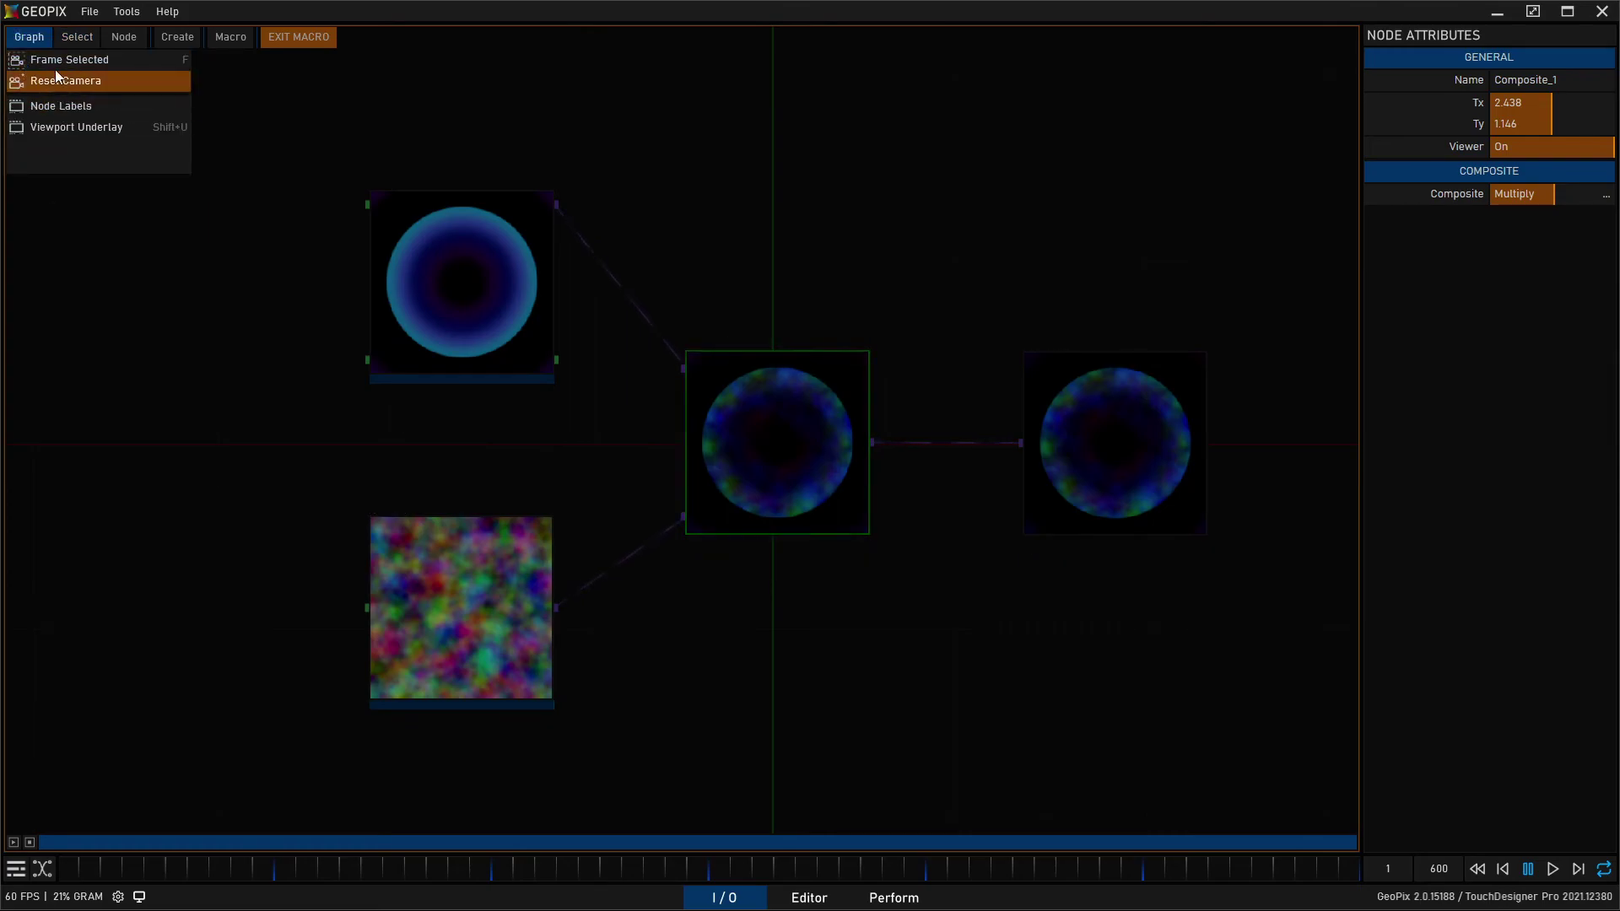
{"action": "left_click", "coordinate": [459, 588]}
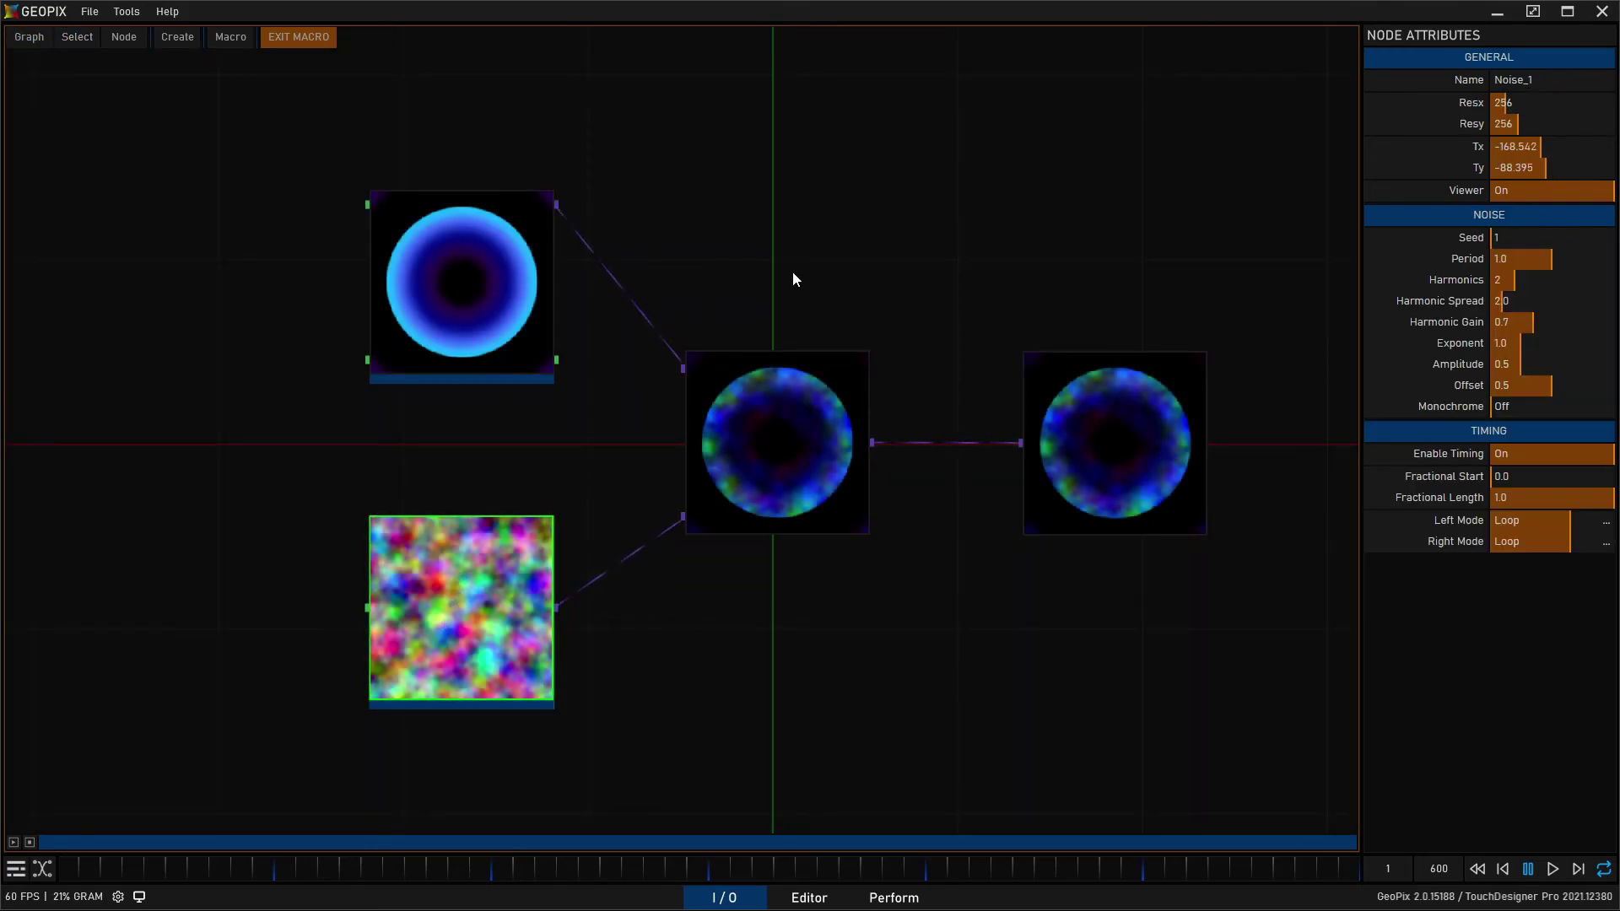
{"action": "left_click_drag", "start_coordinate": [782, 250], "coordinate": [849, 190]}
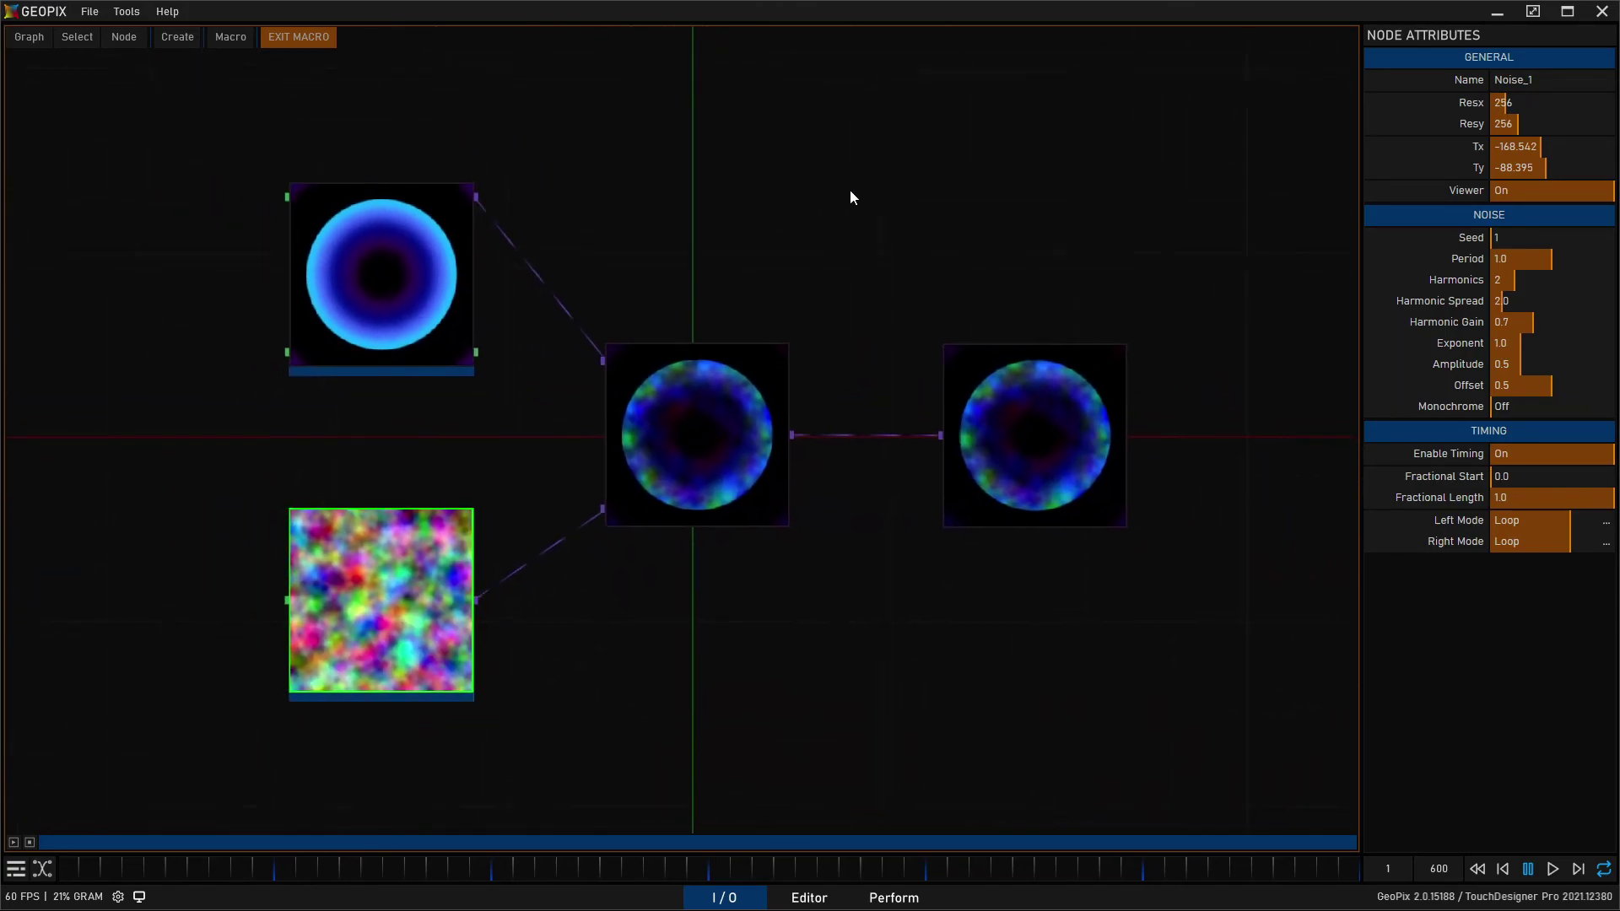
{"action": "left_click", "coordinate": [28, 39]}
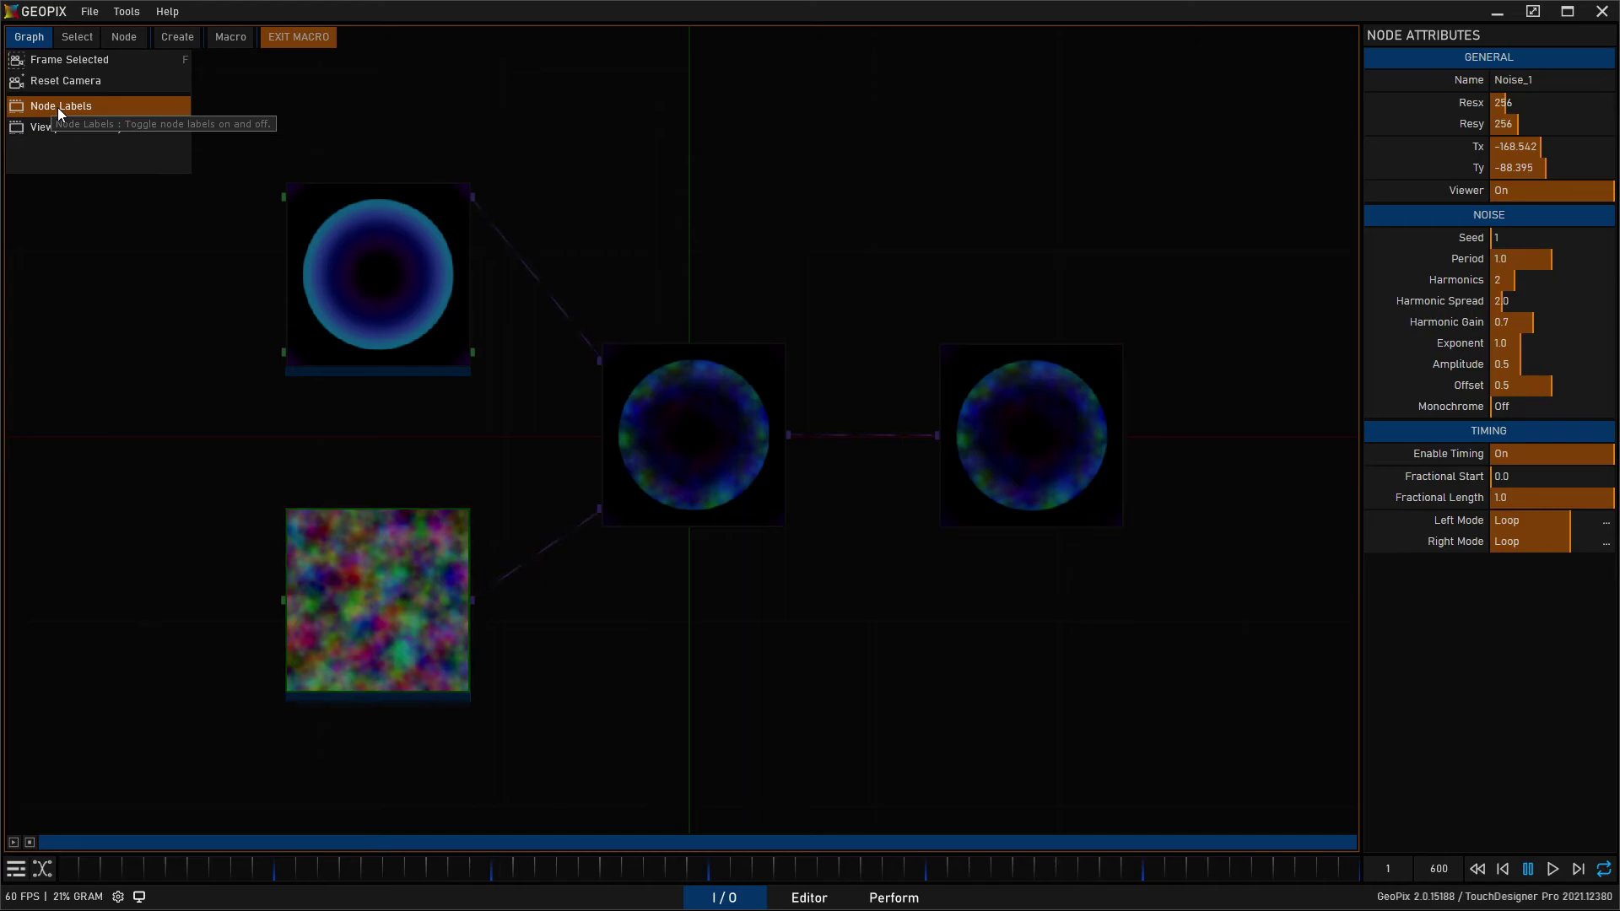
{"action": "left_click", "coordinate": [58, 108]}
{"action": "left_click", "coordinate": [80, 63]}
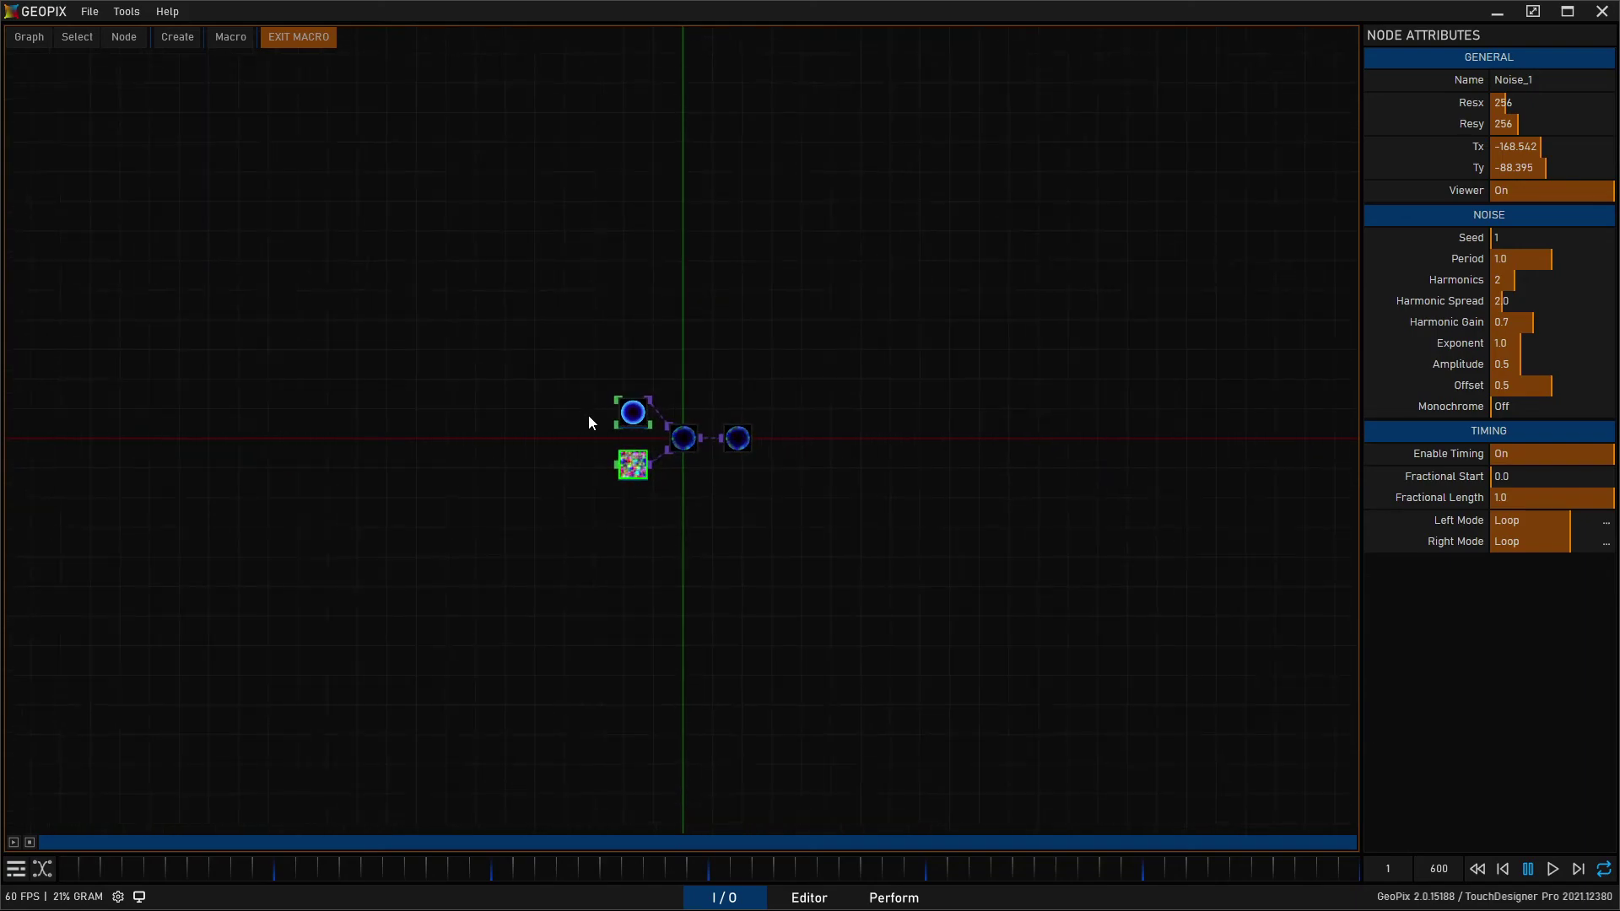
{"action": "scroll", "coordinate": [589, 415], "scroll_direction": "up", "scroll_amount": 10}
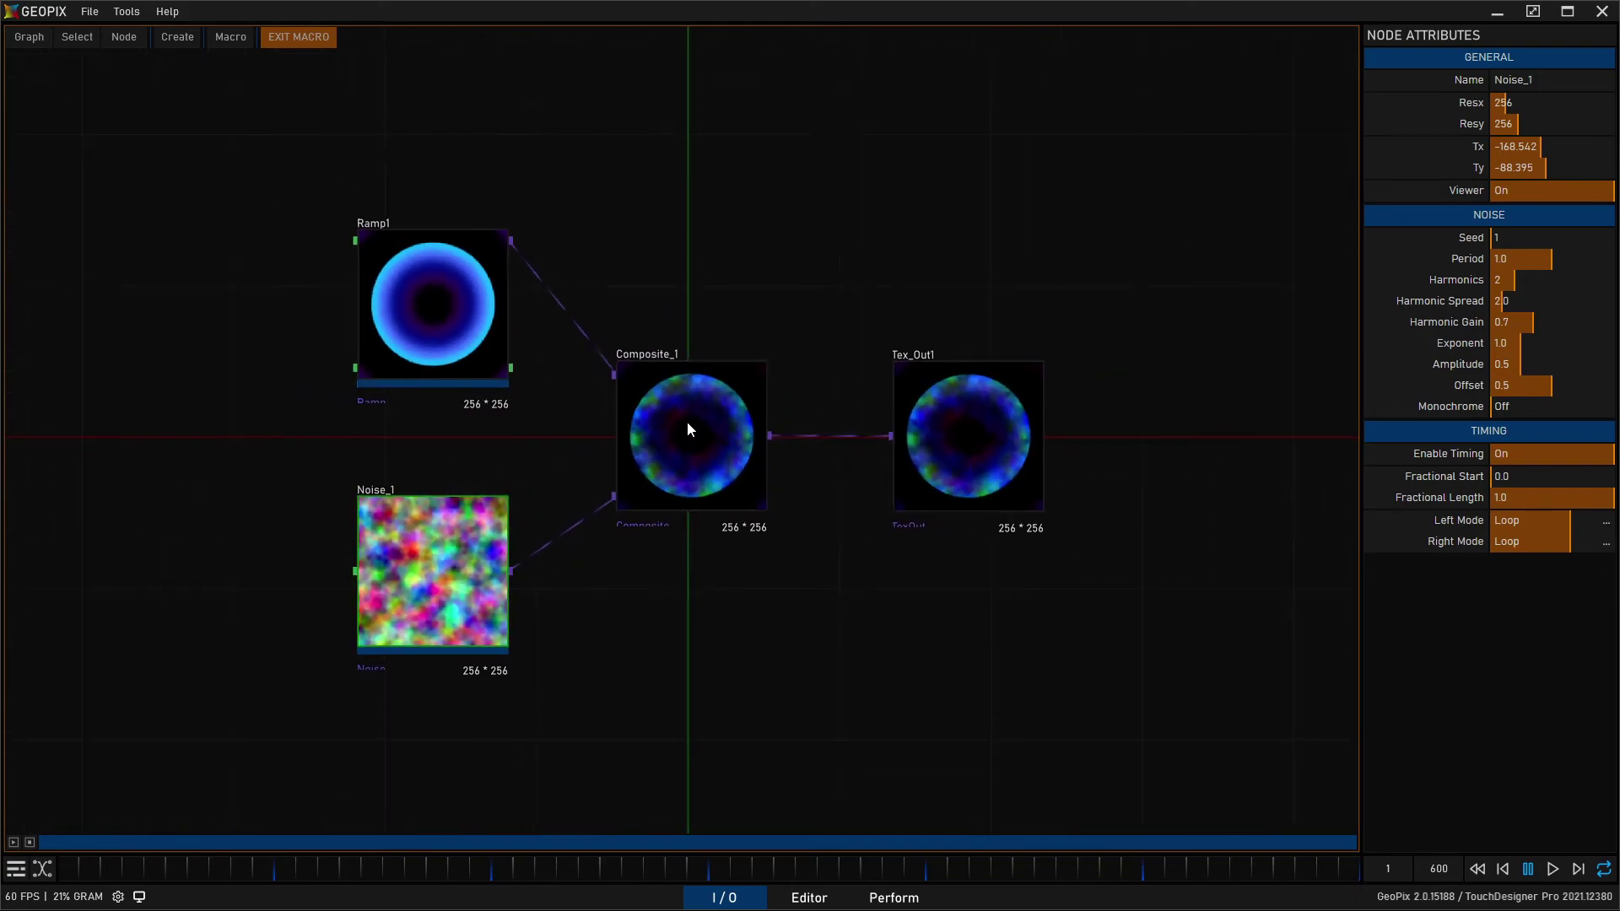
{"action": "scroll", "coordinate": [686, 422], "scroll_direction": "down", "scroll_amount": 10}
{"action": "scroll", "coordinate": [692, 410], "scroll_direction": "up", "scroll_amount": 5}
{"action": "scroll", "coordinate": [701, 388], "scroll_direction": "up", "scroll_amount": 8}
{"action": "scroll", "coordinate": [759, 185], "scroll_direction": "down", "scroll_amount": 2}
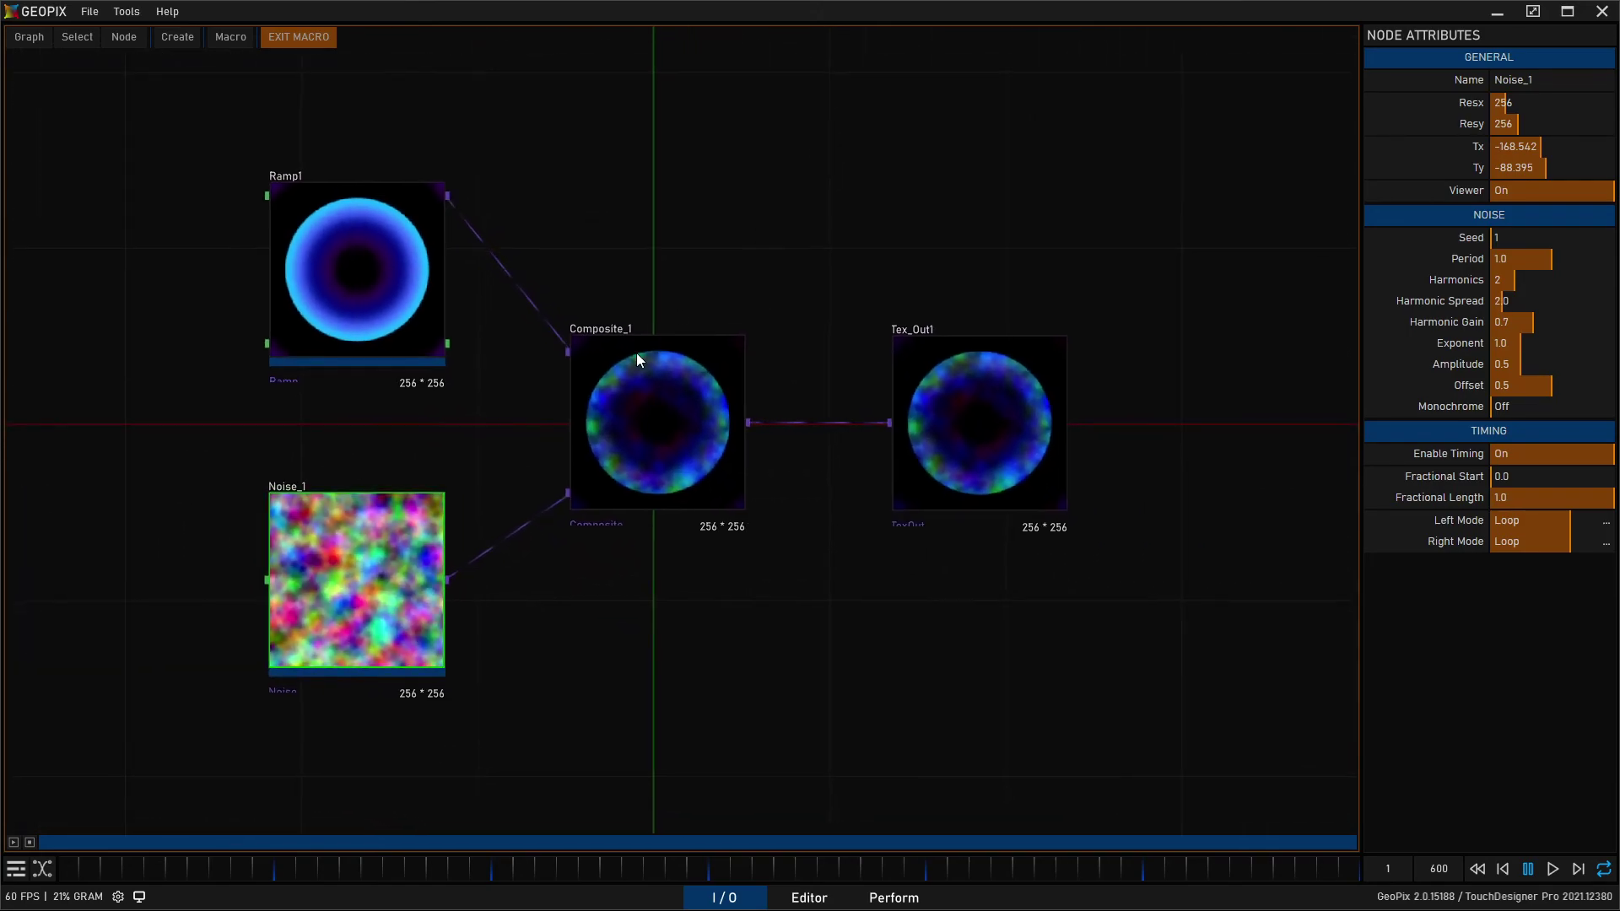
Step: Confirm Composite_1's Multiply blend, play the macro, then exit to the top-level graph
{"action": "left_click", "coordinate": [632, 362]}
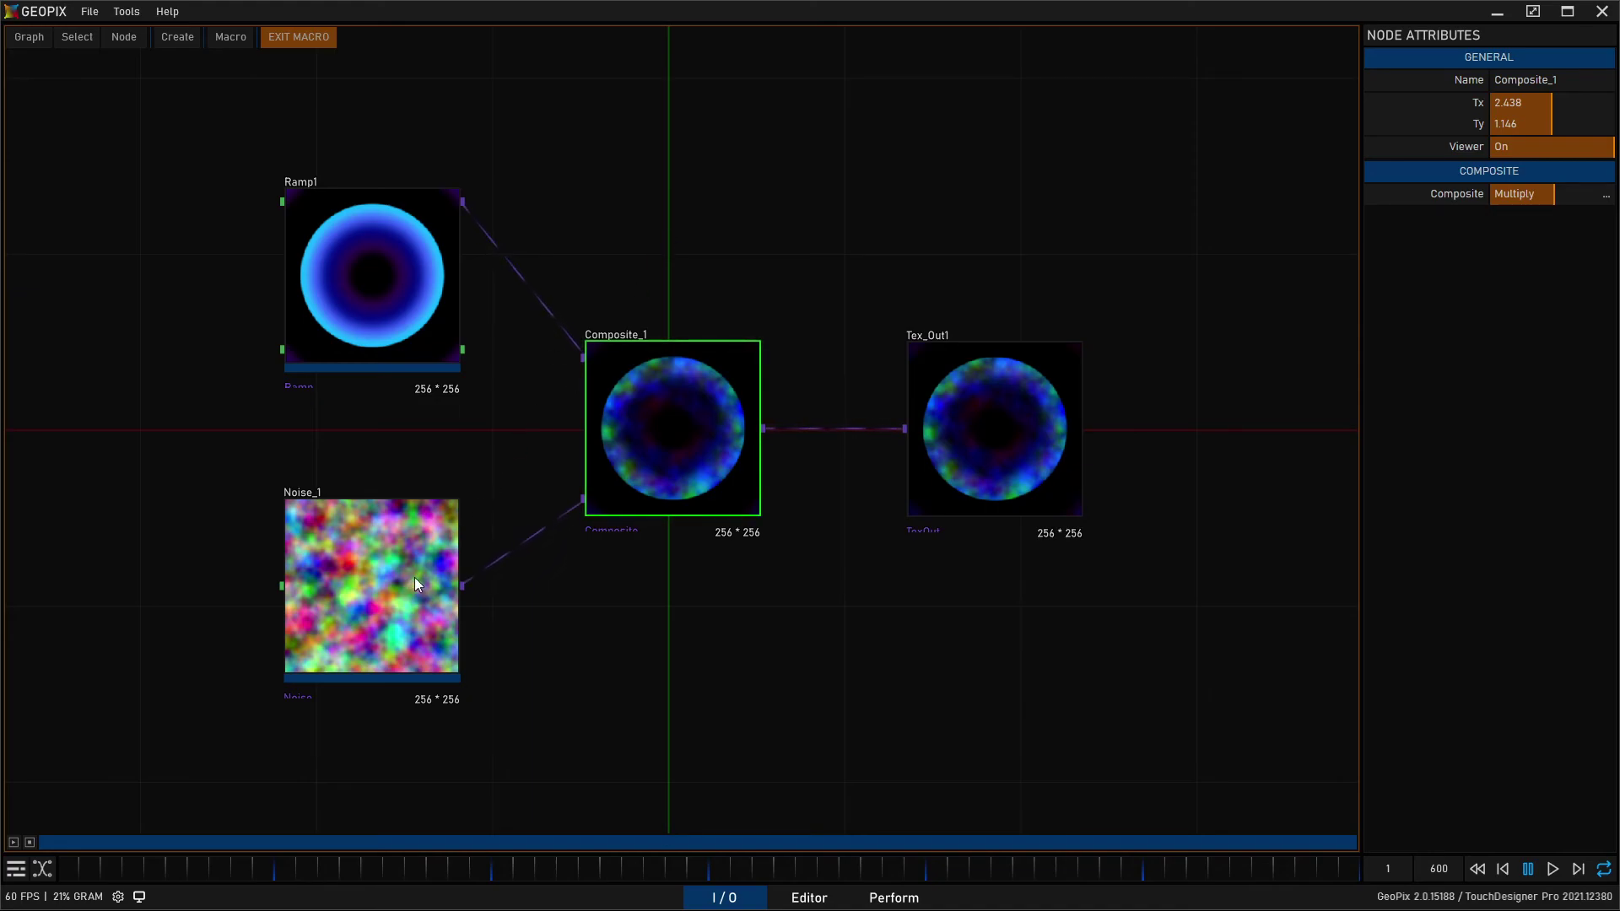
{"action": "left_click", "coordinate": [233, 35]}
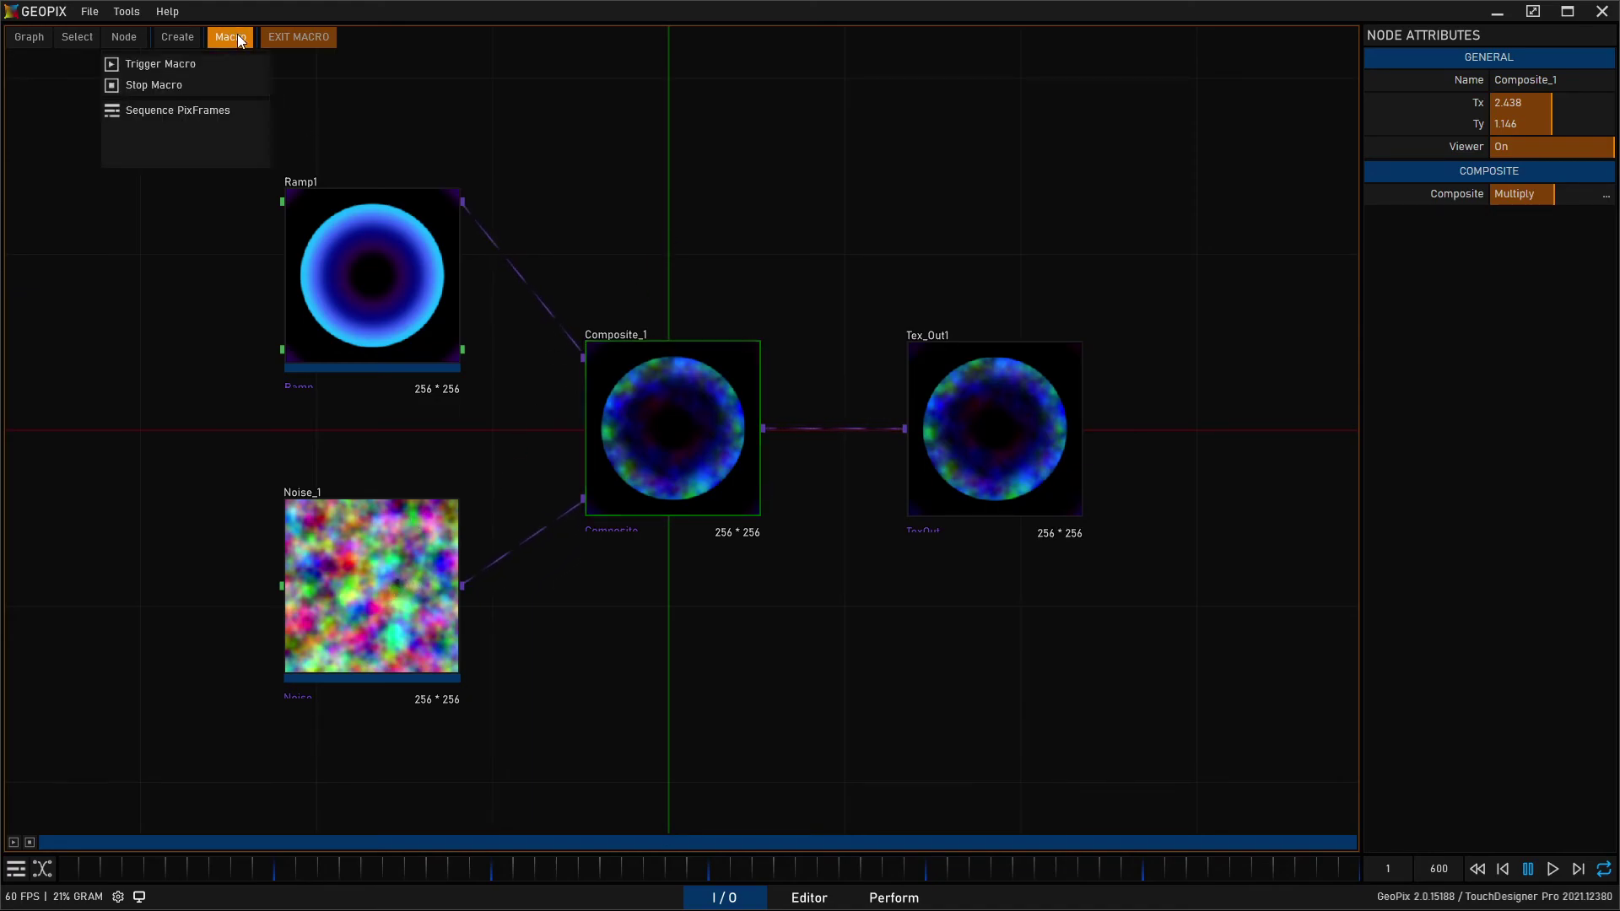
{"action": "left_click", "coordinate": [241, 37]}
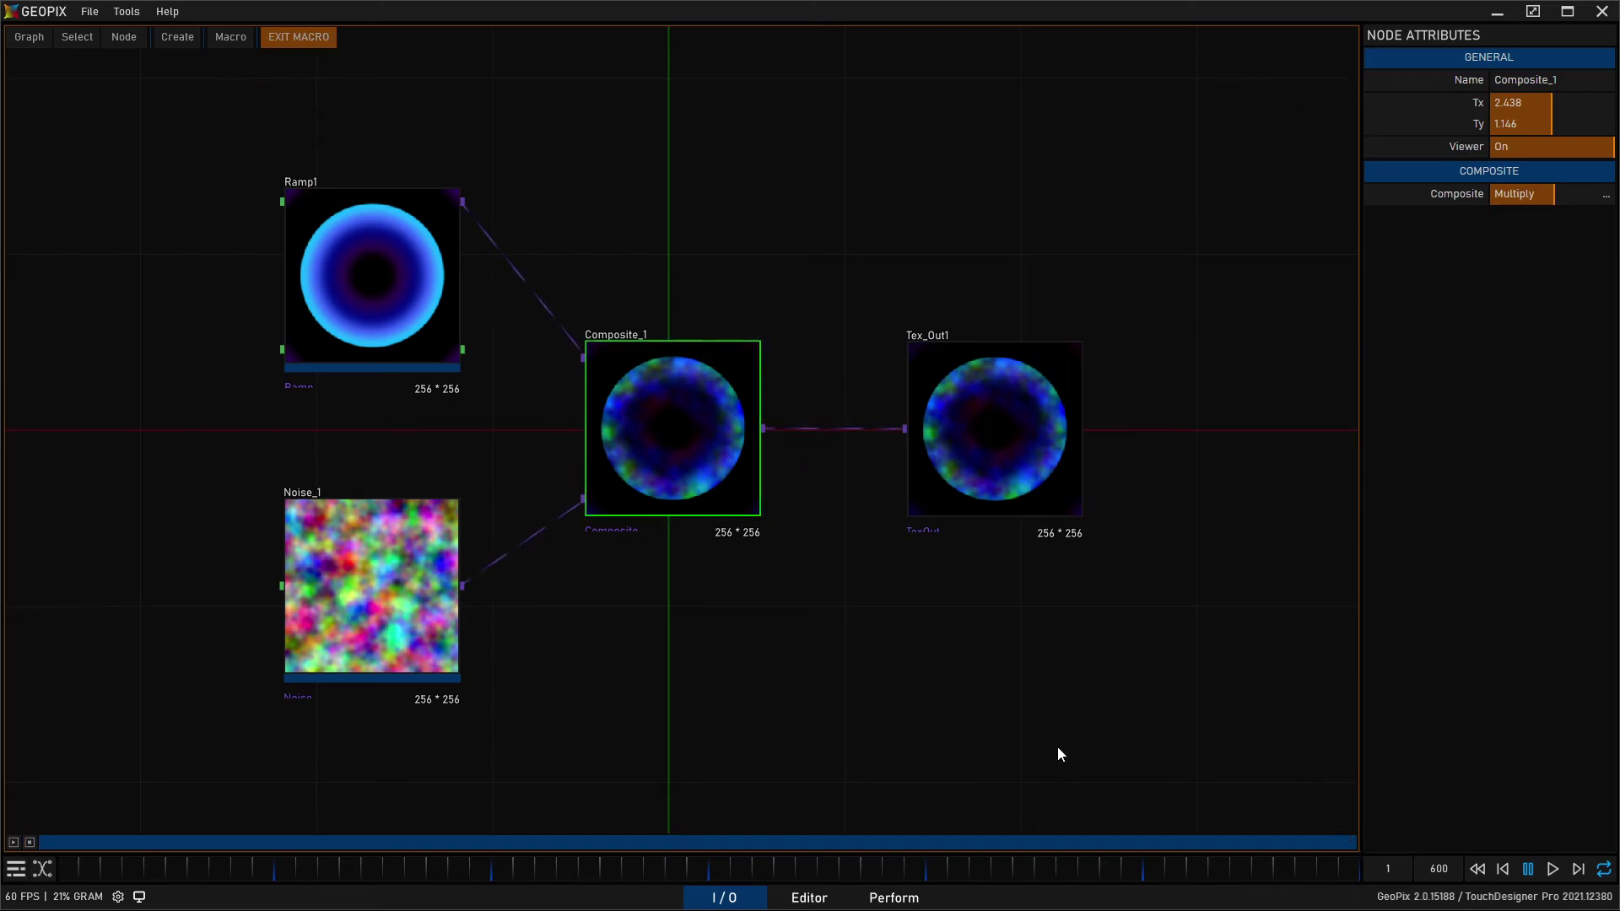
{"action": "left_click", "coordinate": [14, 843]}
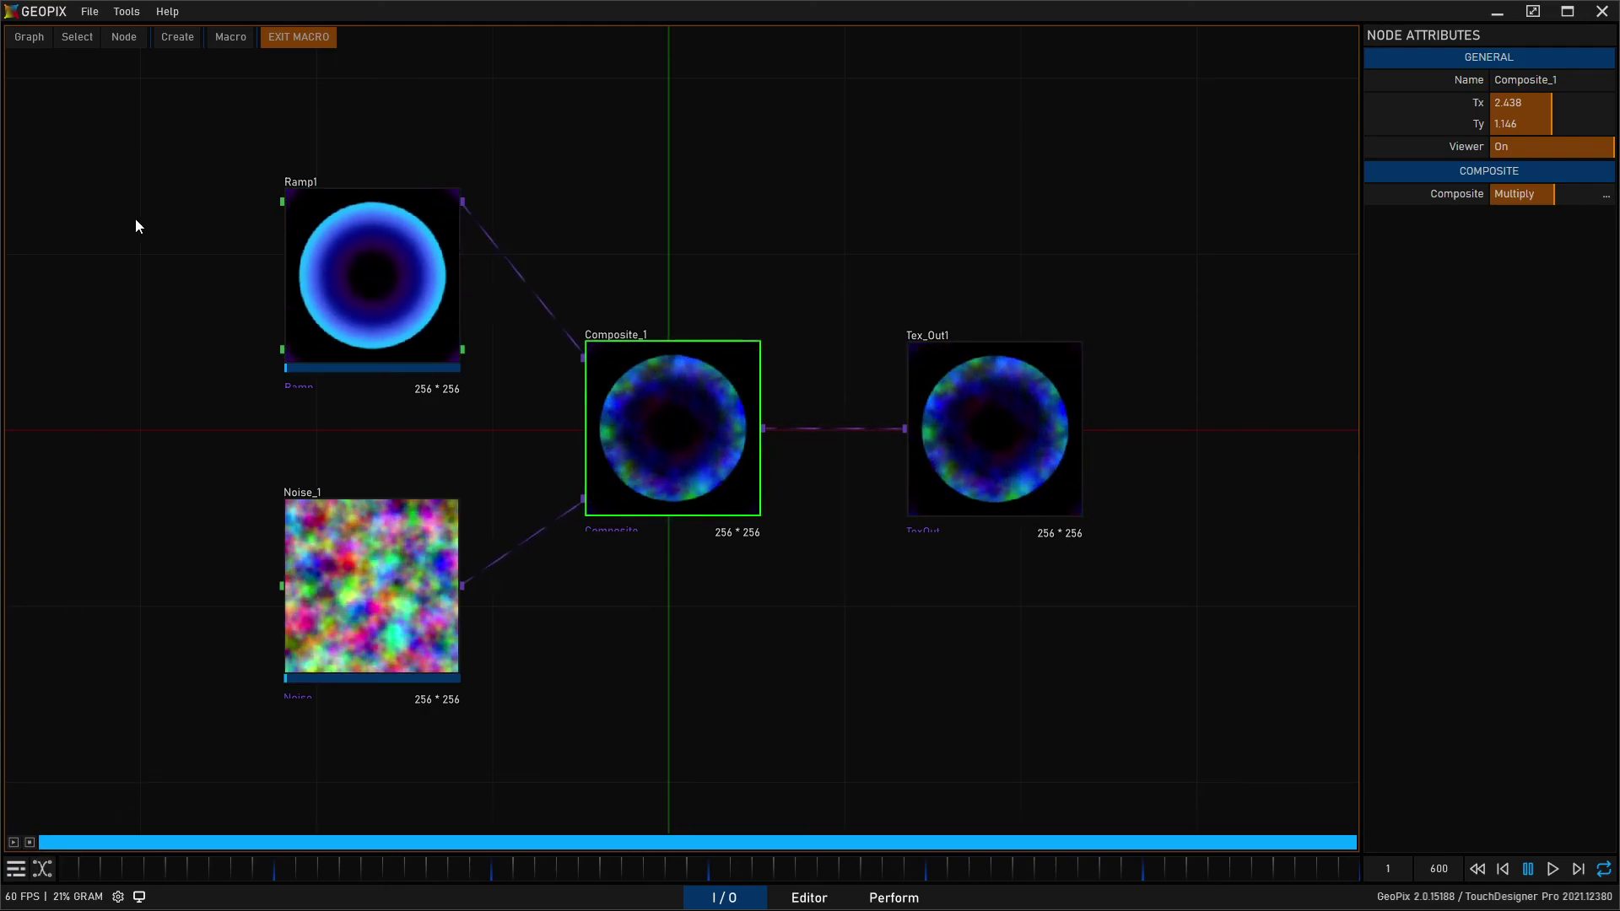
{"action": "left_click", "coordinate": [297, 37]}
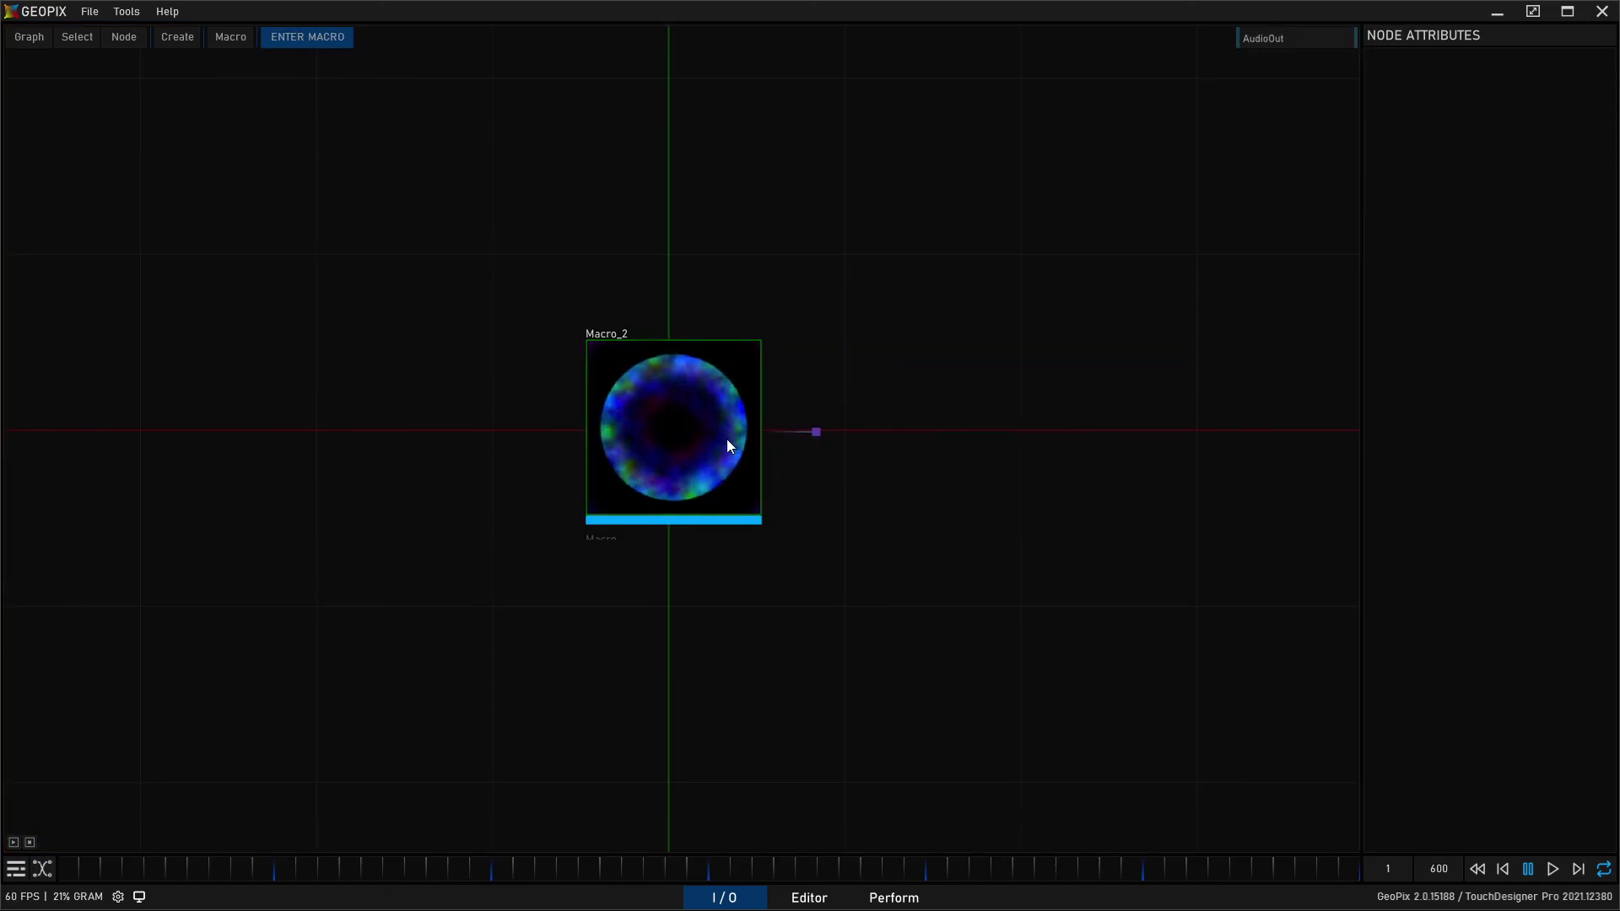
Step: Create a new Macro node, Macro_3, placed below Macro_2
{"action": "left_click", "coordinate": [177, 37]}
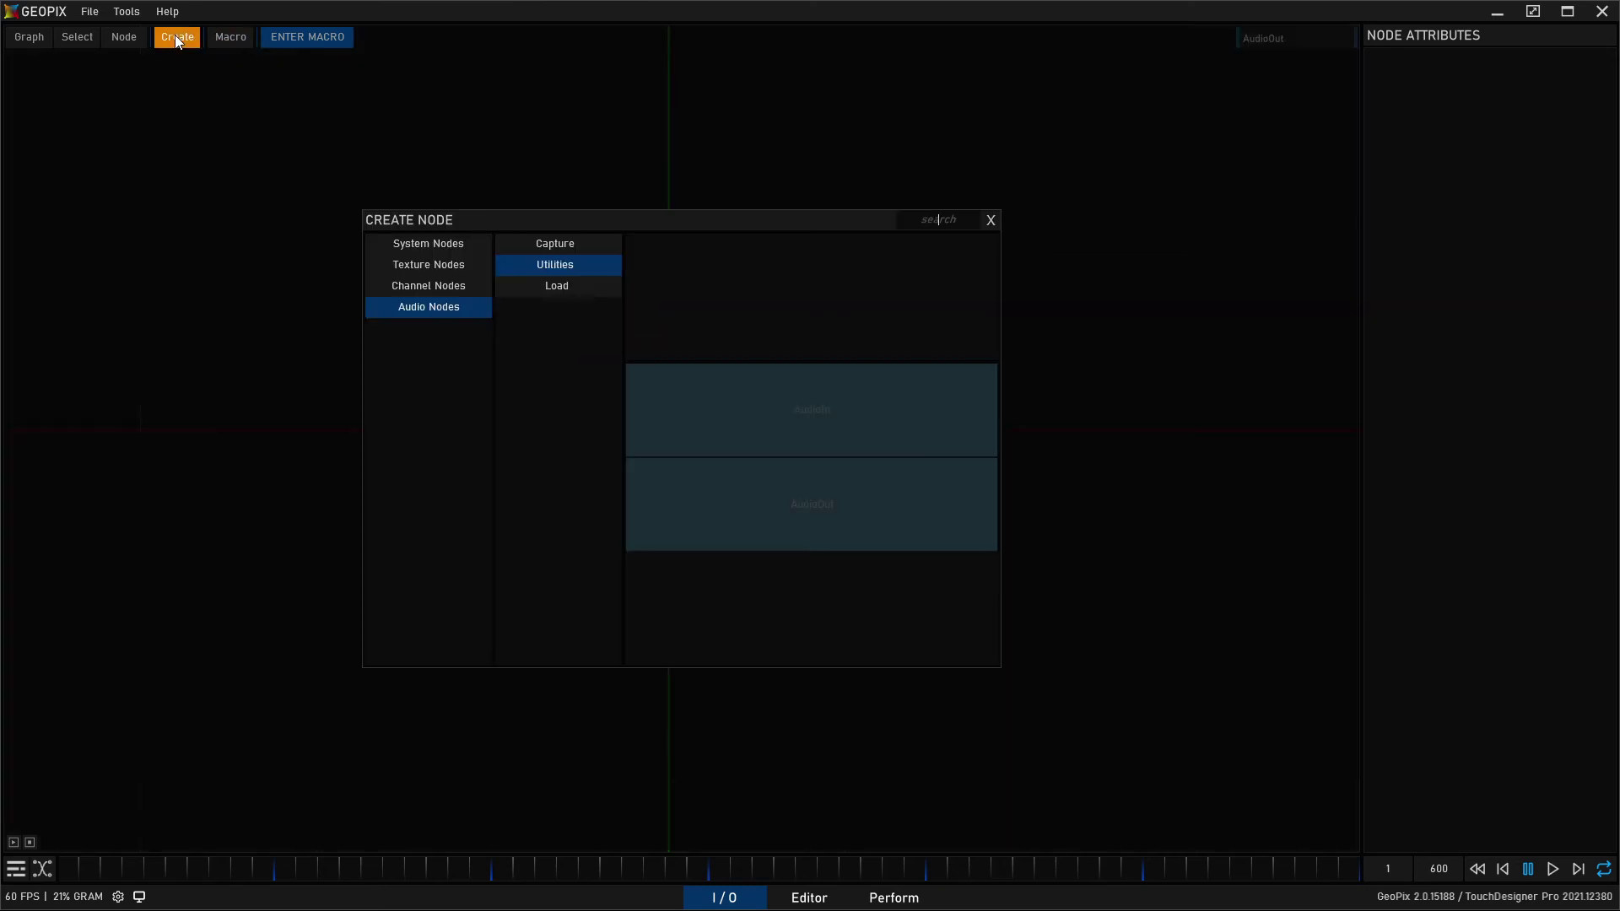
{"action": "left_click", "coordinate": [429, 243]}
{"action": "left_click", "coordinate": [797, 443]}
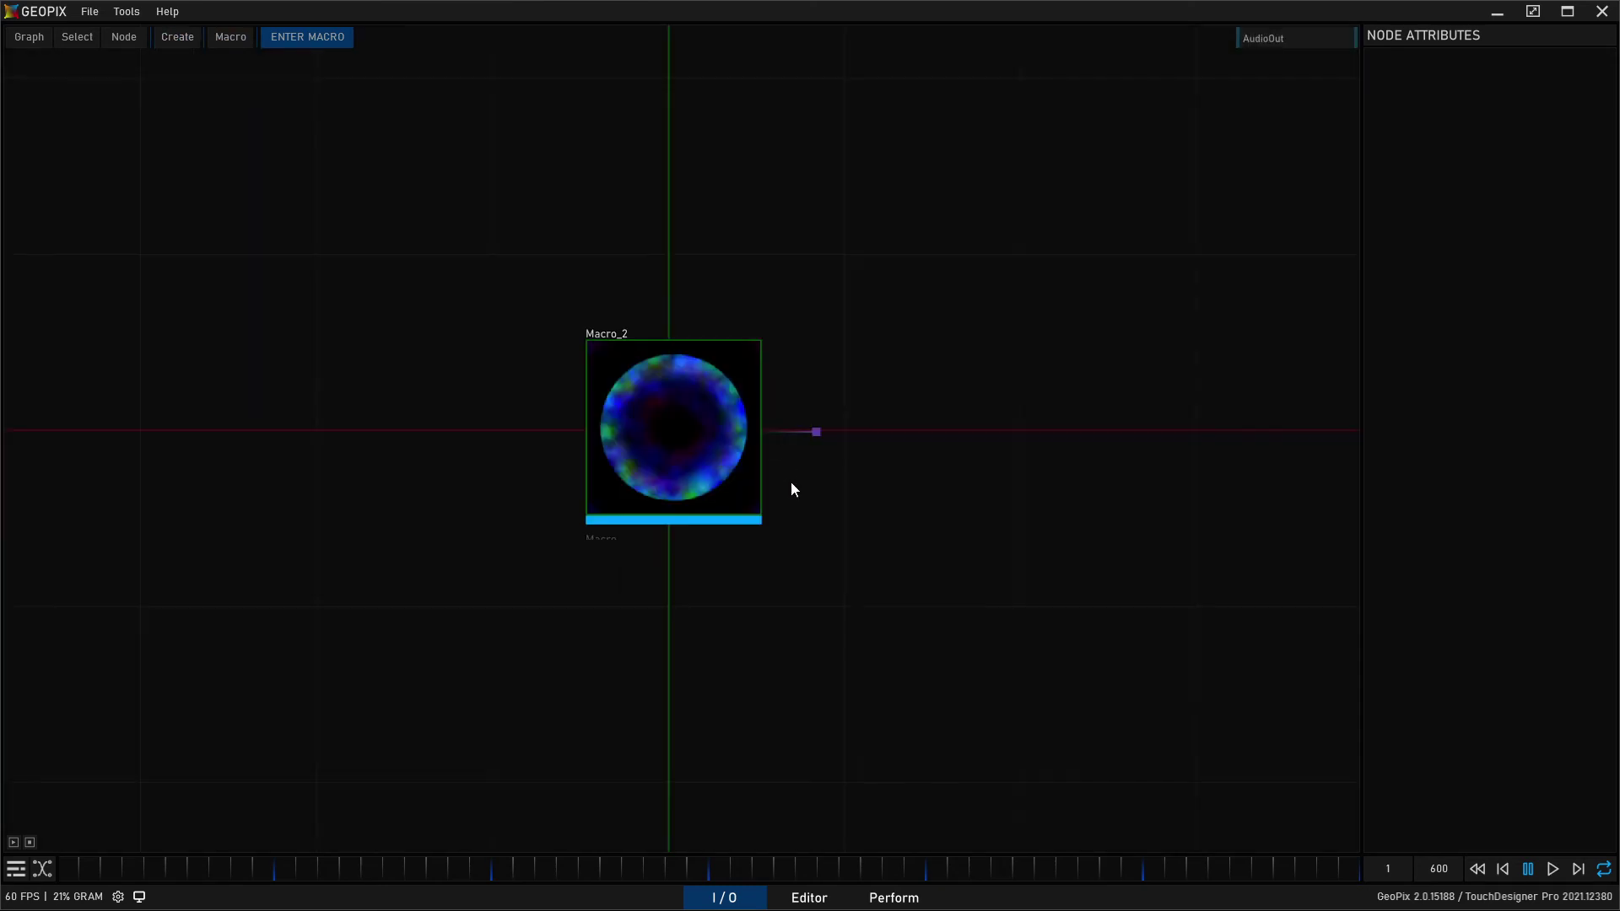
{"action": "left_click", "coordinate": [676, 677]}
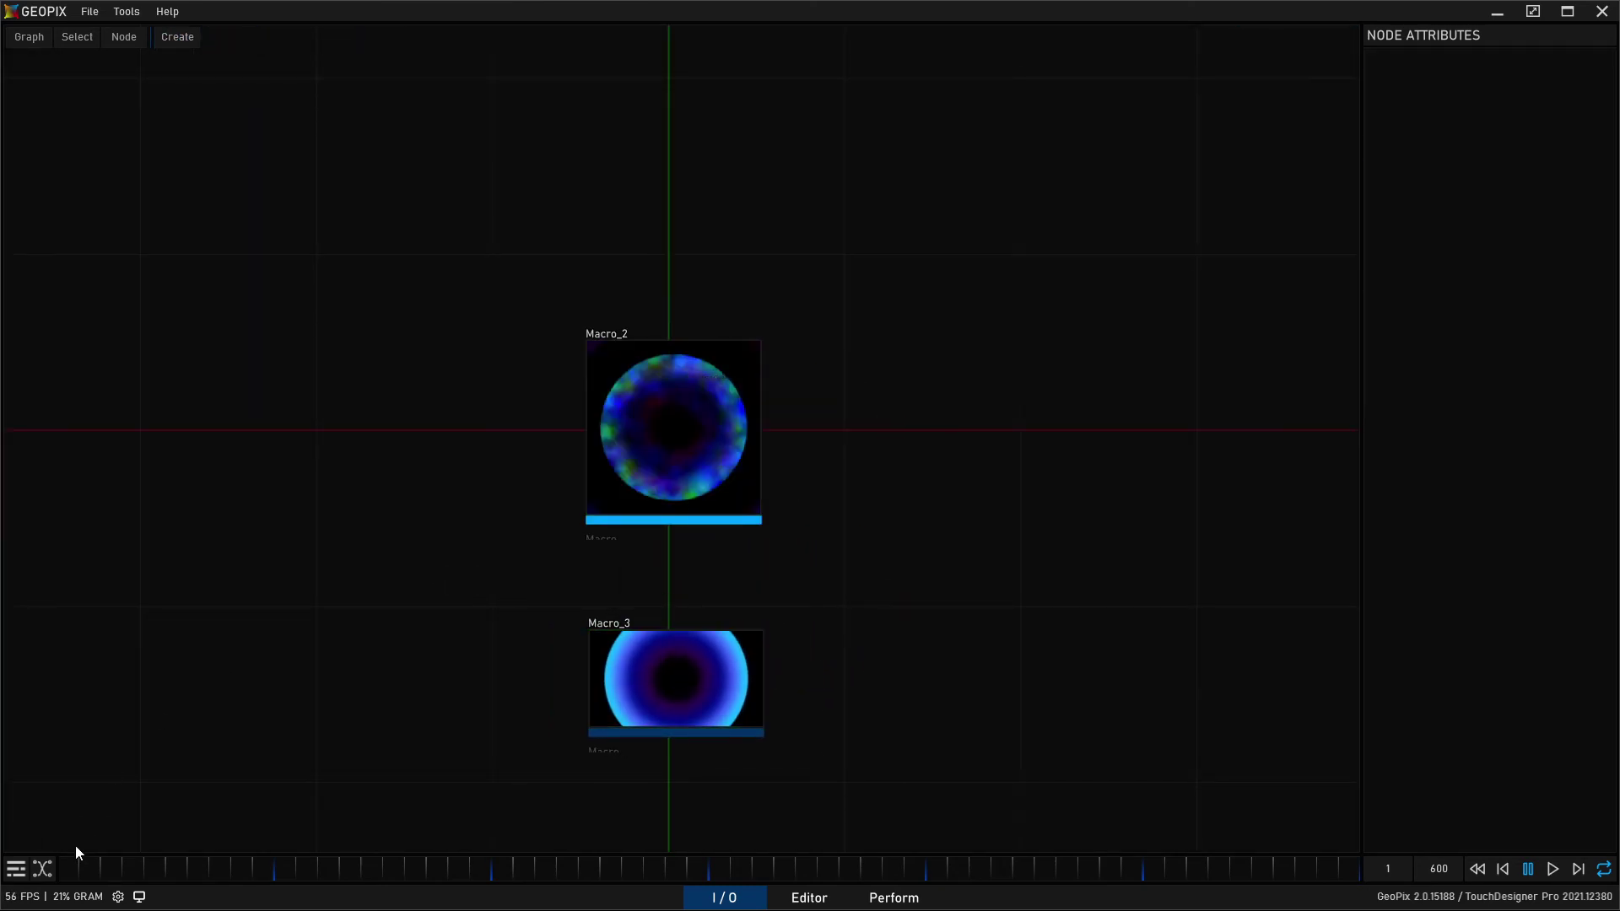
{"action": "left_click", "coordinate": [712, 661]}
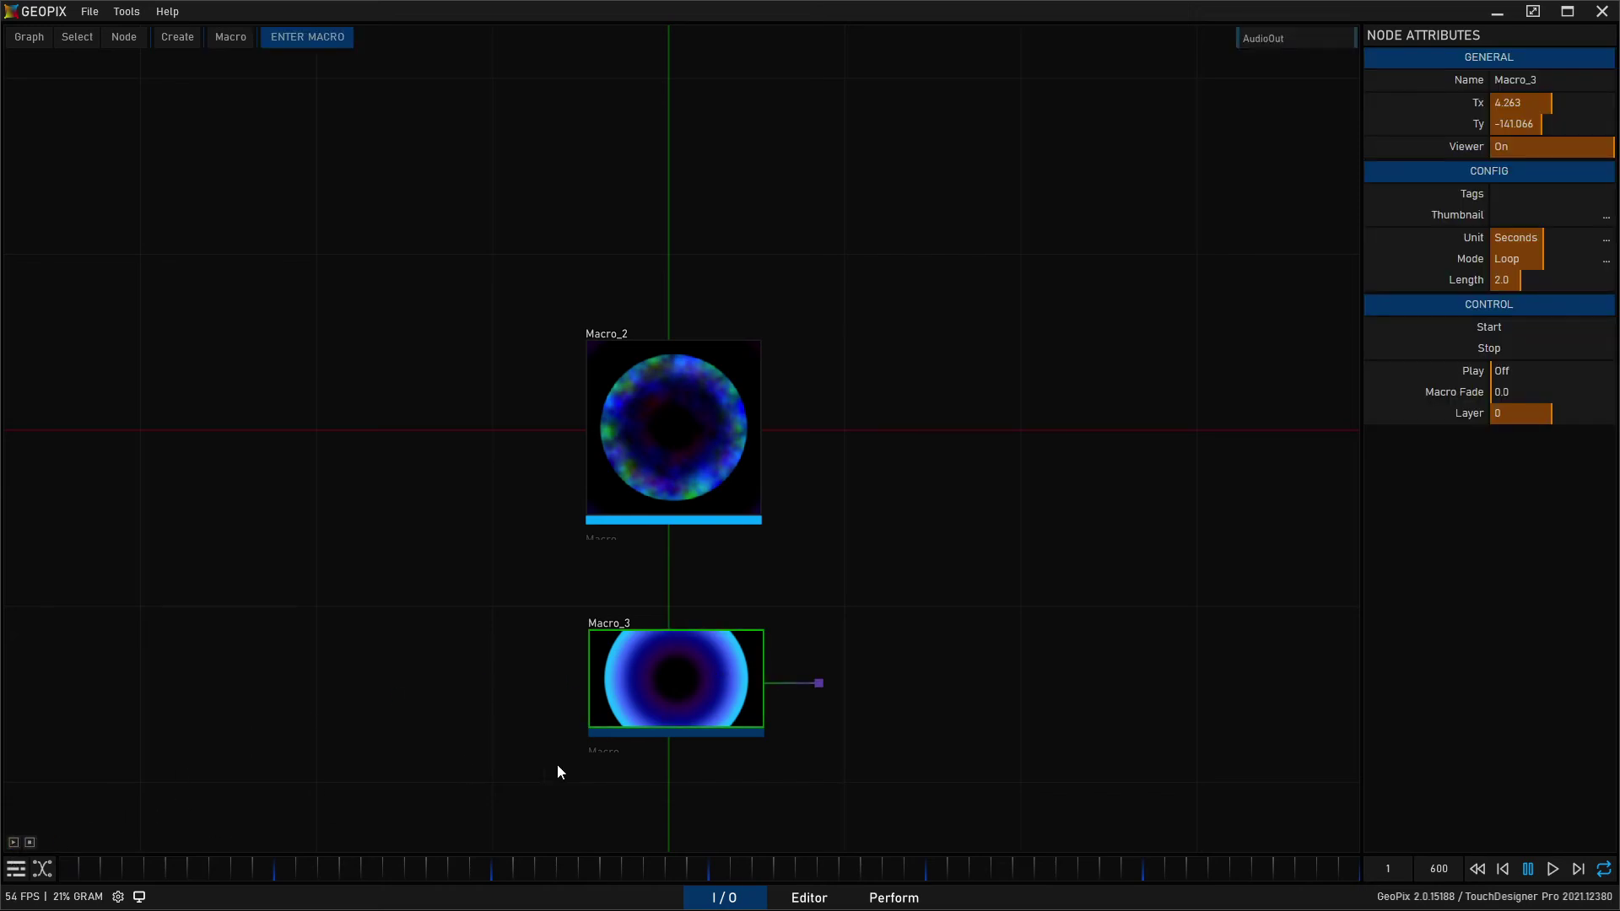
Step: Play Macro_3 and then Macro_2 individually
{"action": "left_click", "coordinate": [14, 843]}
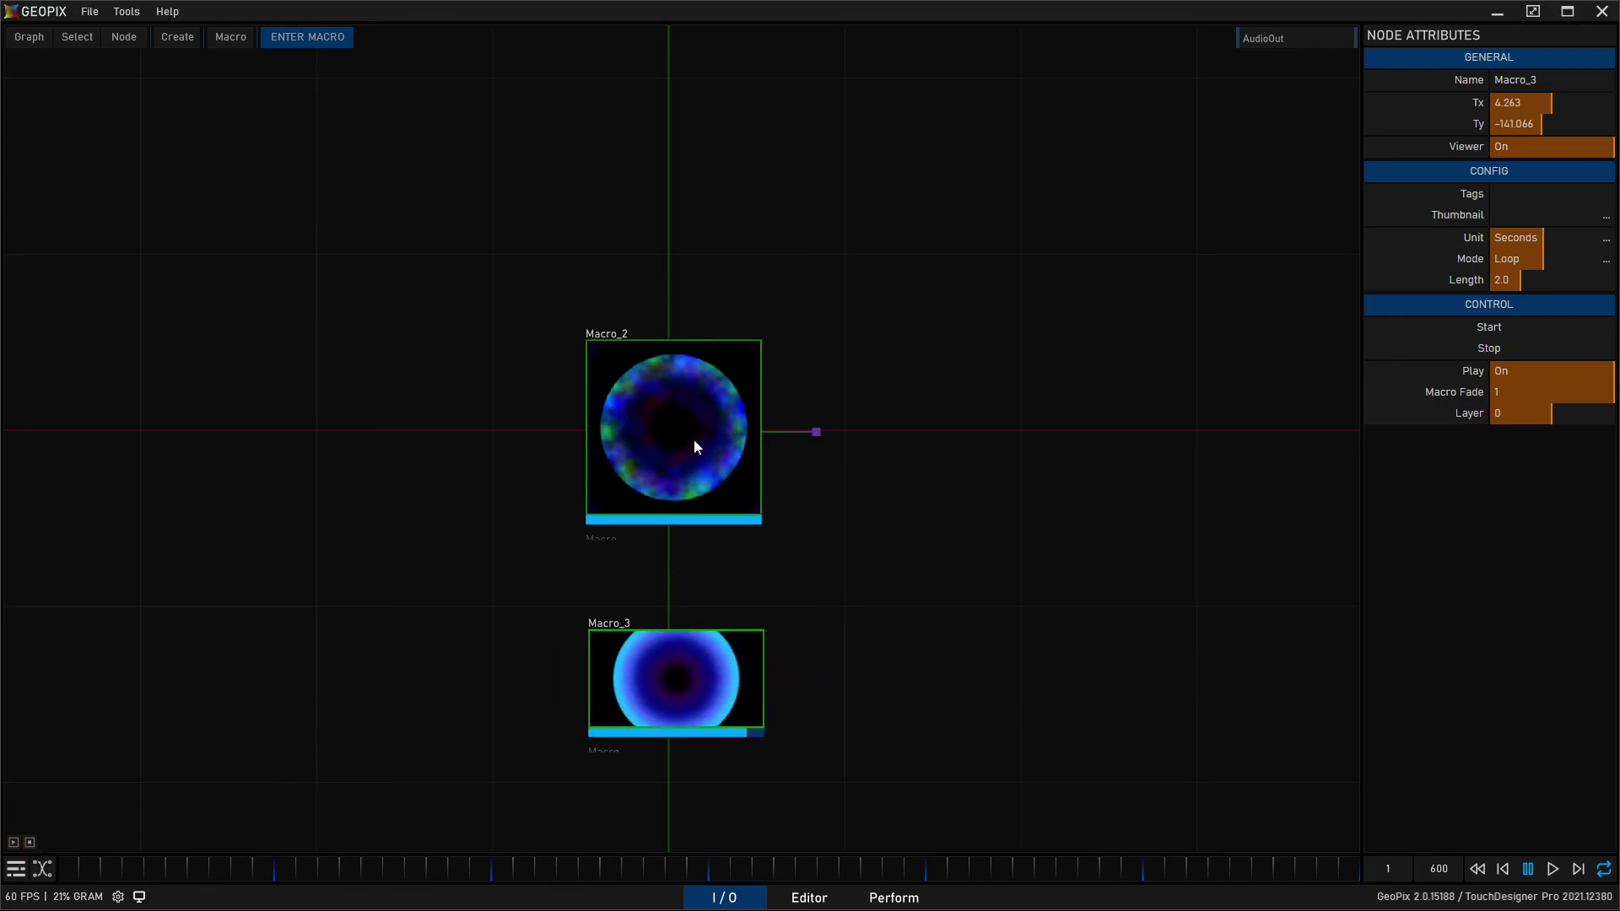
{"action": "left_click", "coordinate": [683, 453]}
{"action": "left_click", "coordinate": [17, 843]}
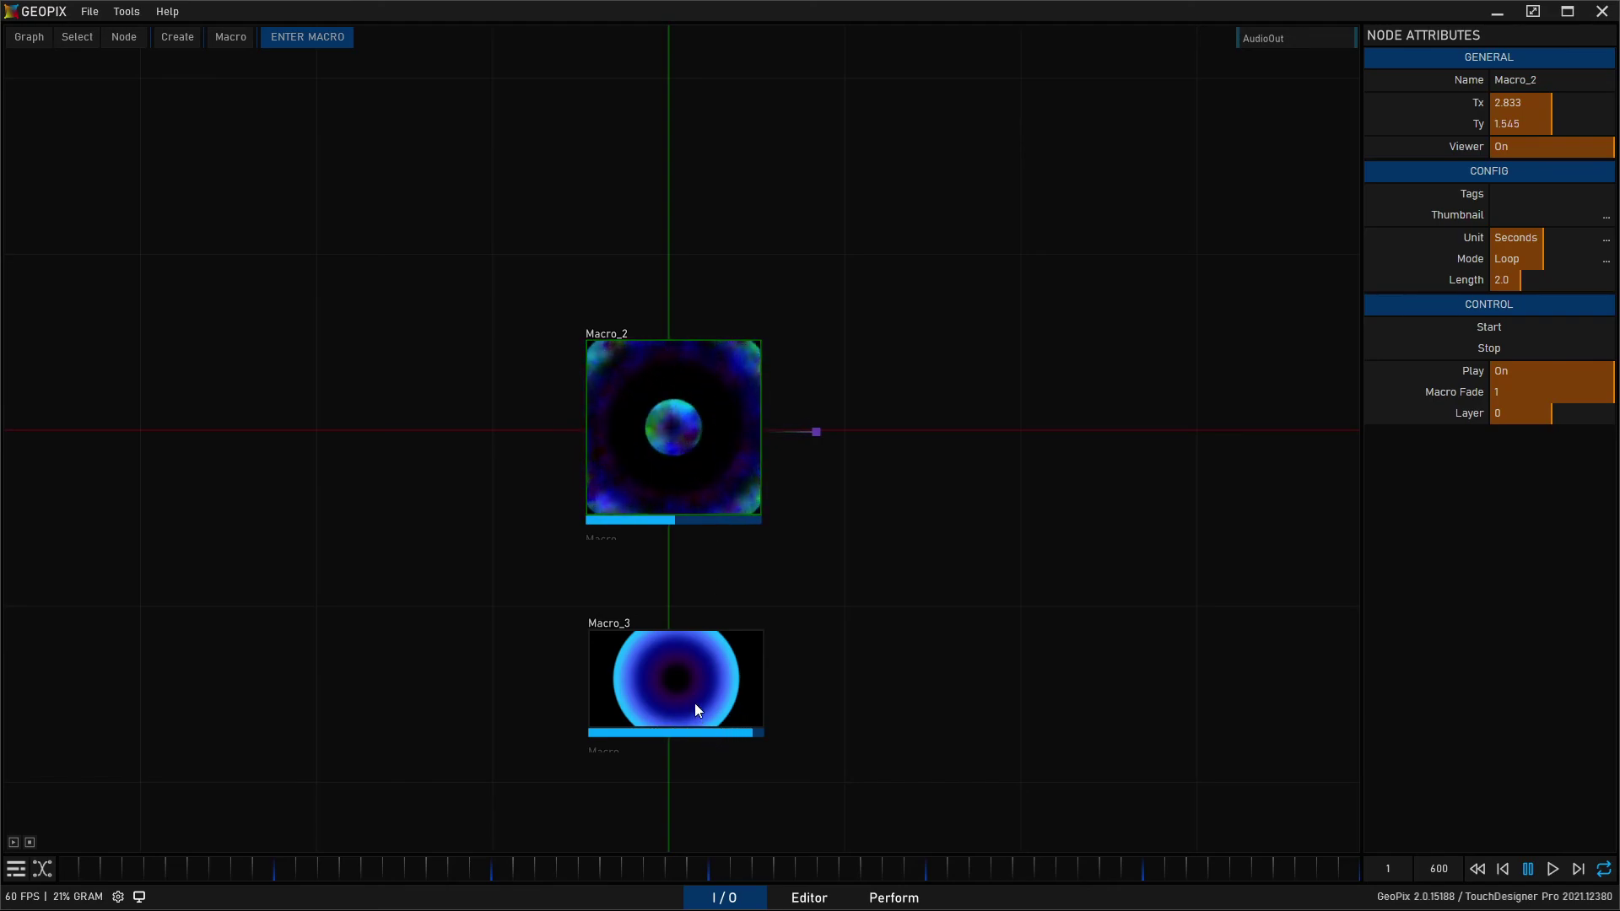
Step: Select both macros, play them together, then stop playback
{"action": "left_click", "coordinate": [622, 488]}
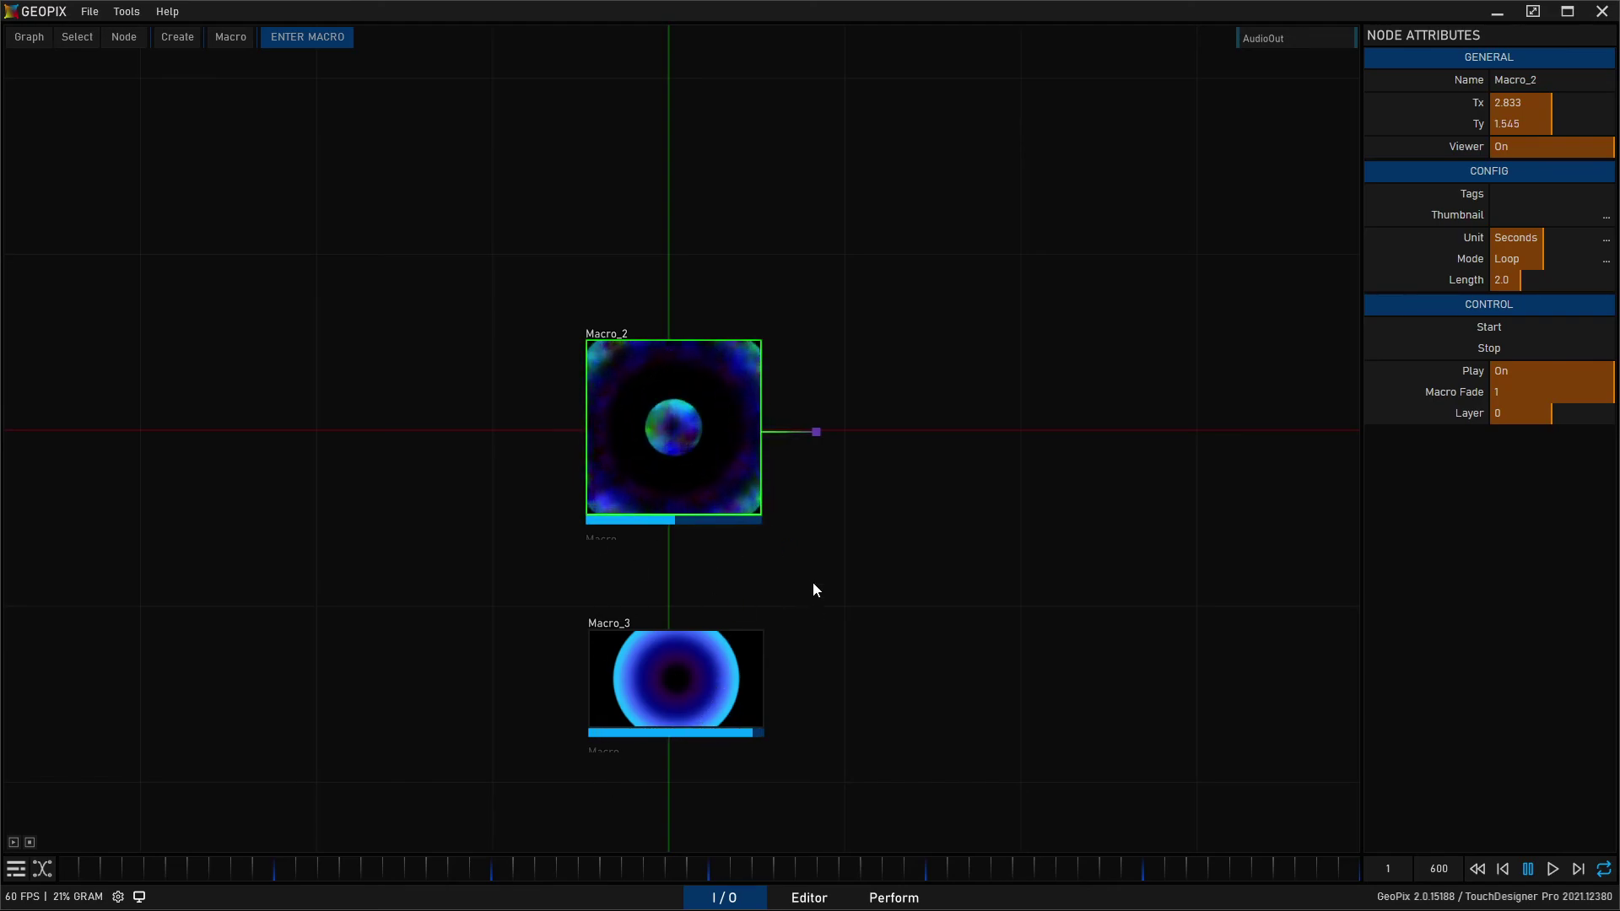
{"action": "left_click_drag", "start_coordinate": [886, 751], "coordinate": [675, 414]}
{"action": "left_click", "coordinate": [12, 842]}
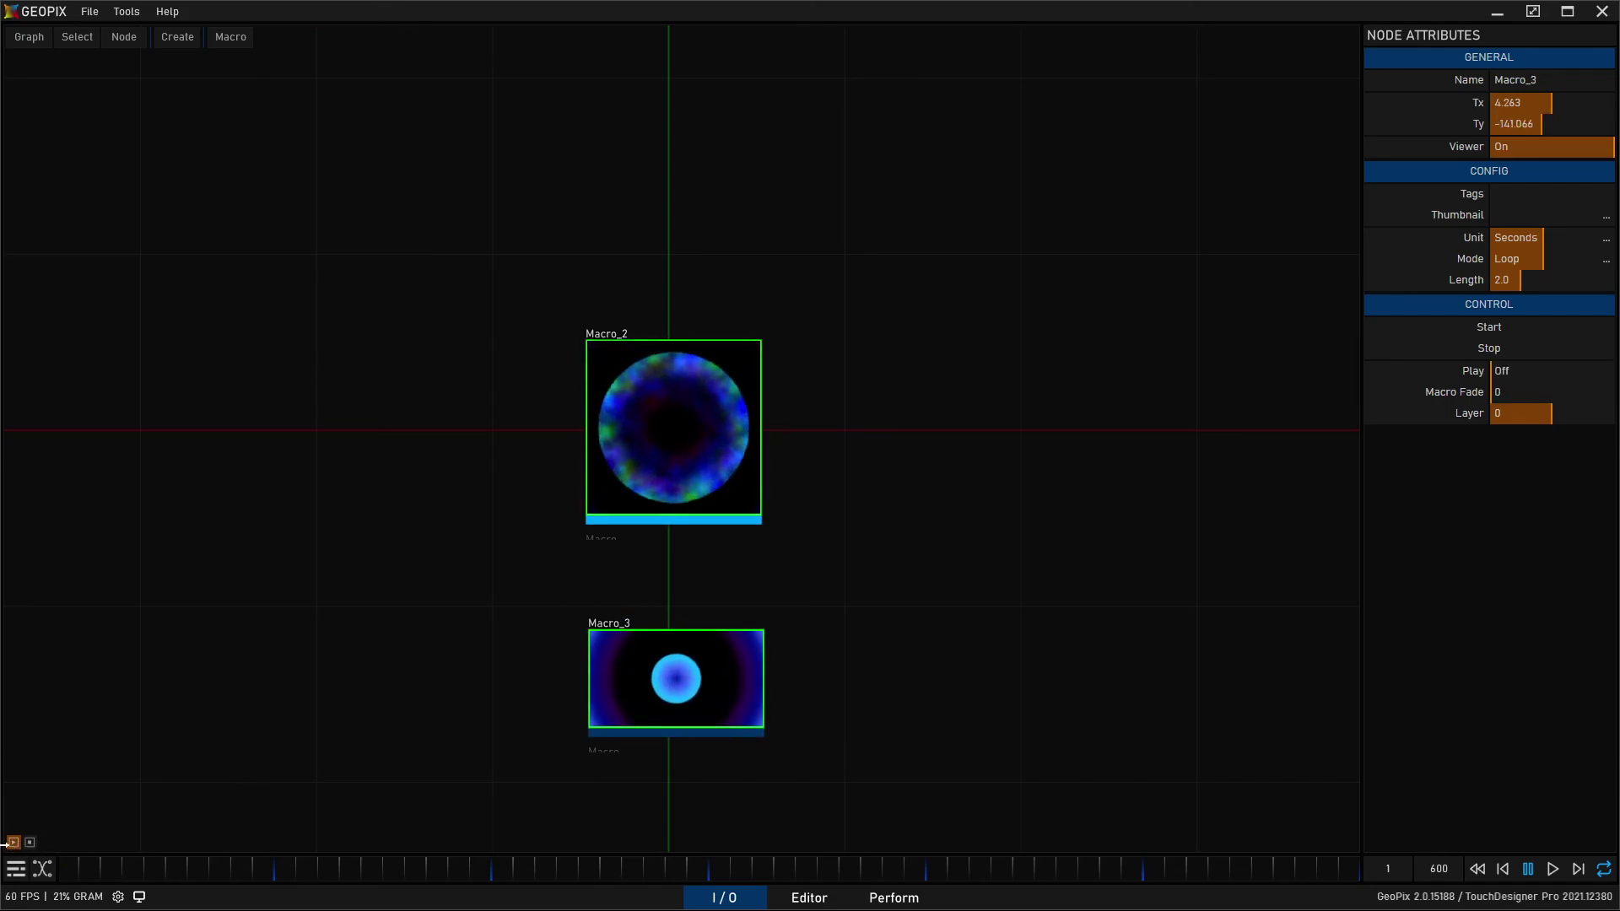
{"action": "left_click", "coordinate": [13, 842]}
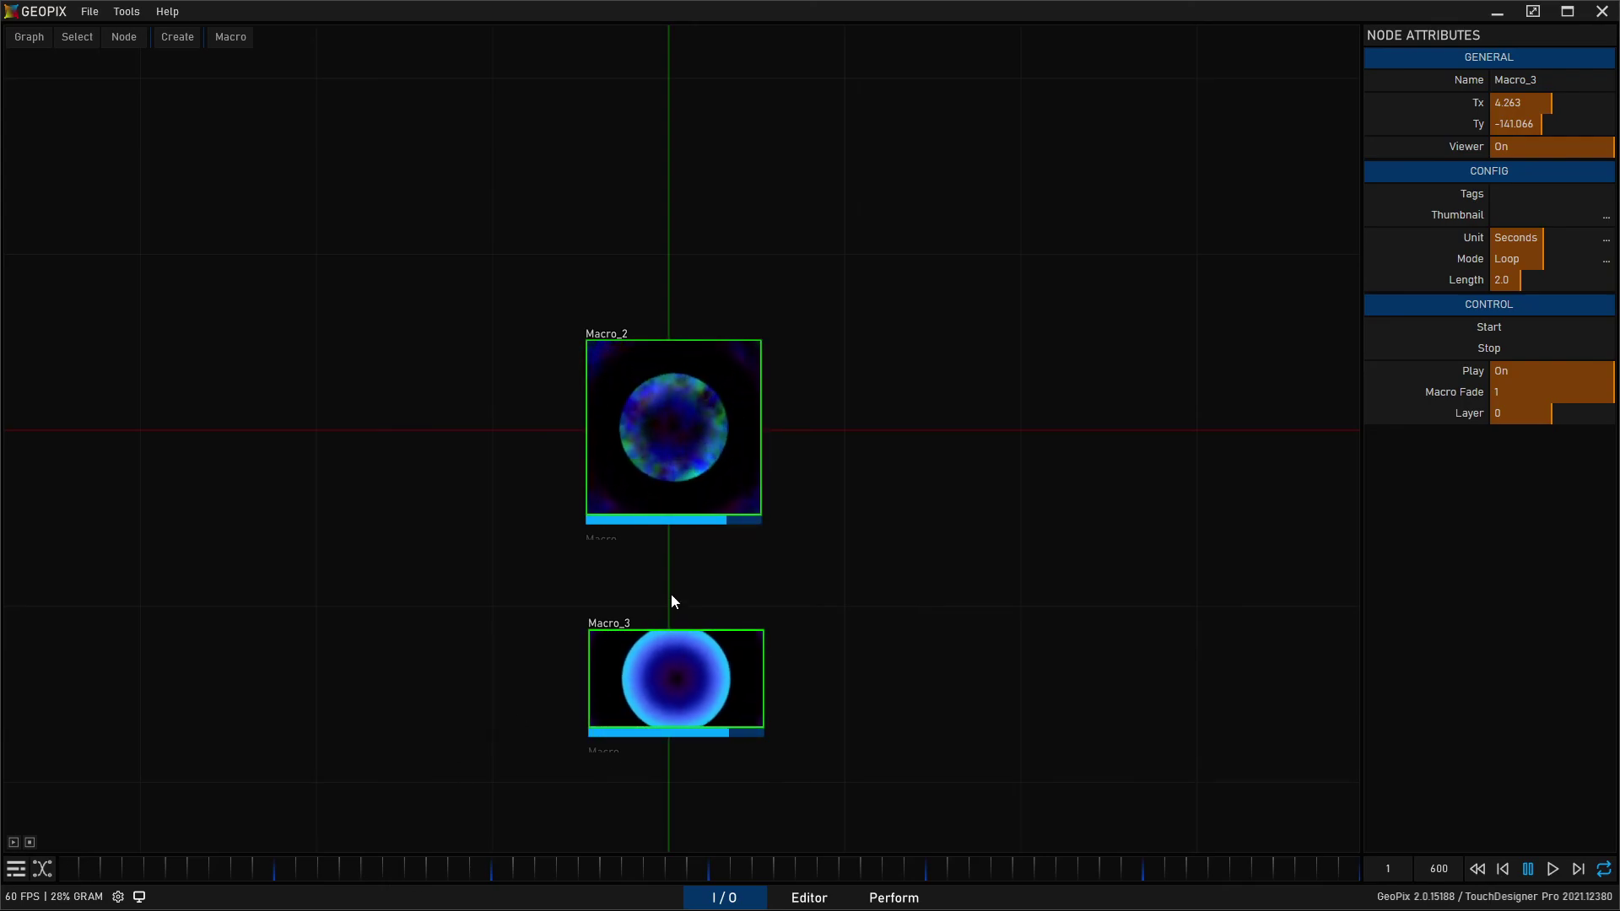
{"action": "scroll", "coordinate": [869, 546], "scroll_direction": "down", "scroll_amount": 1}
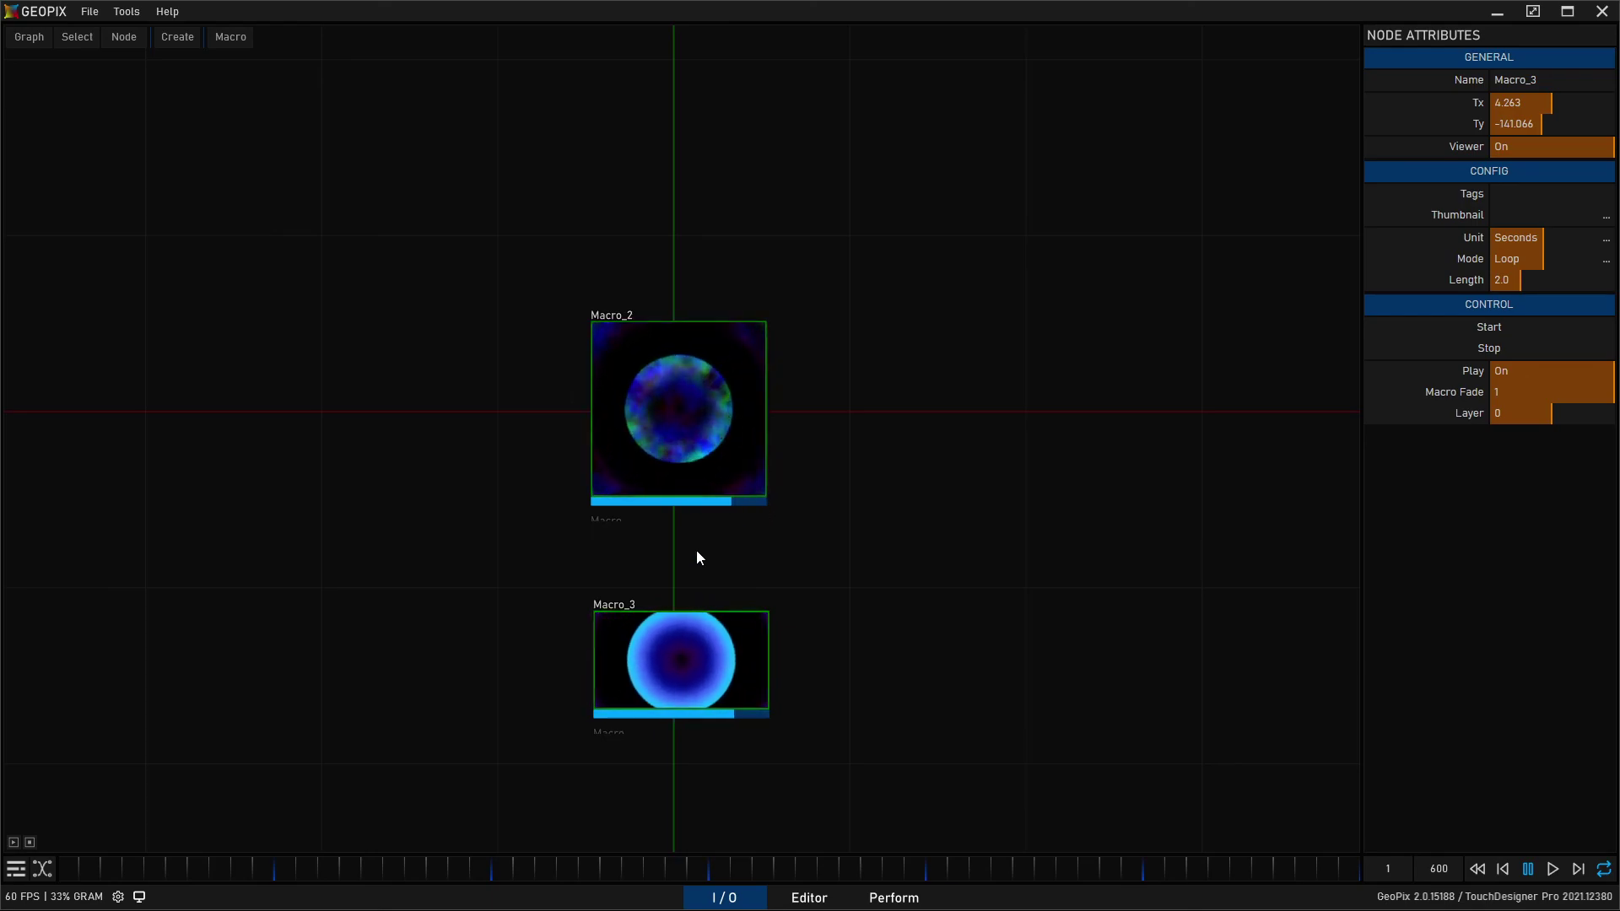
{"action": "left_click", "coordinate": [29, 843]}
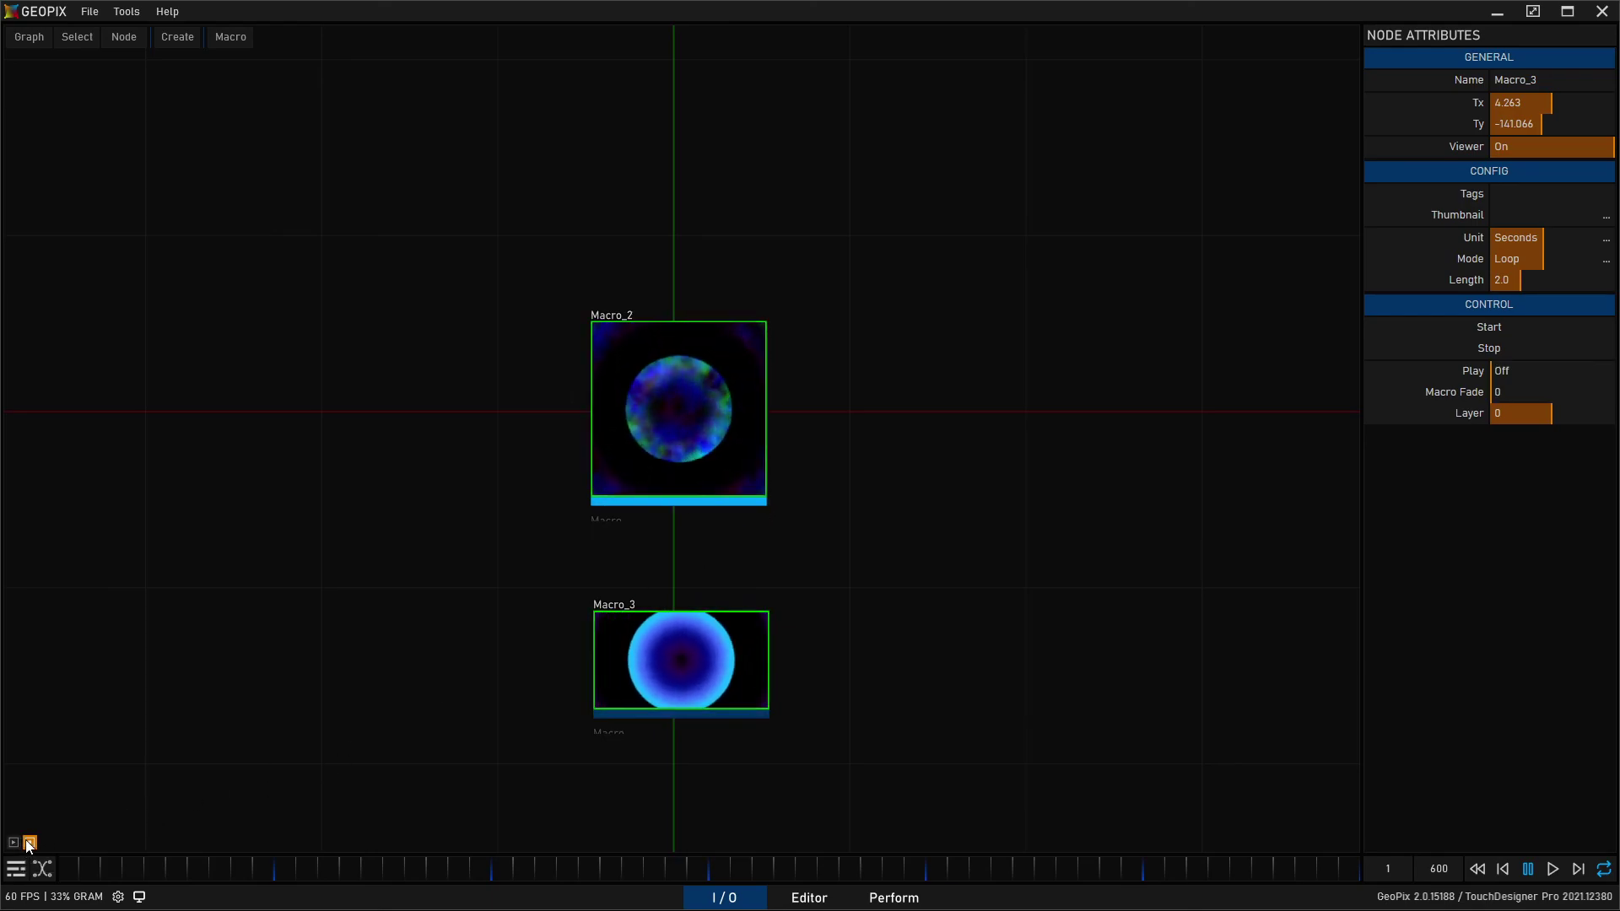
{"action": "left_click", "coordinate": [239, 39]}
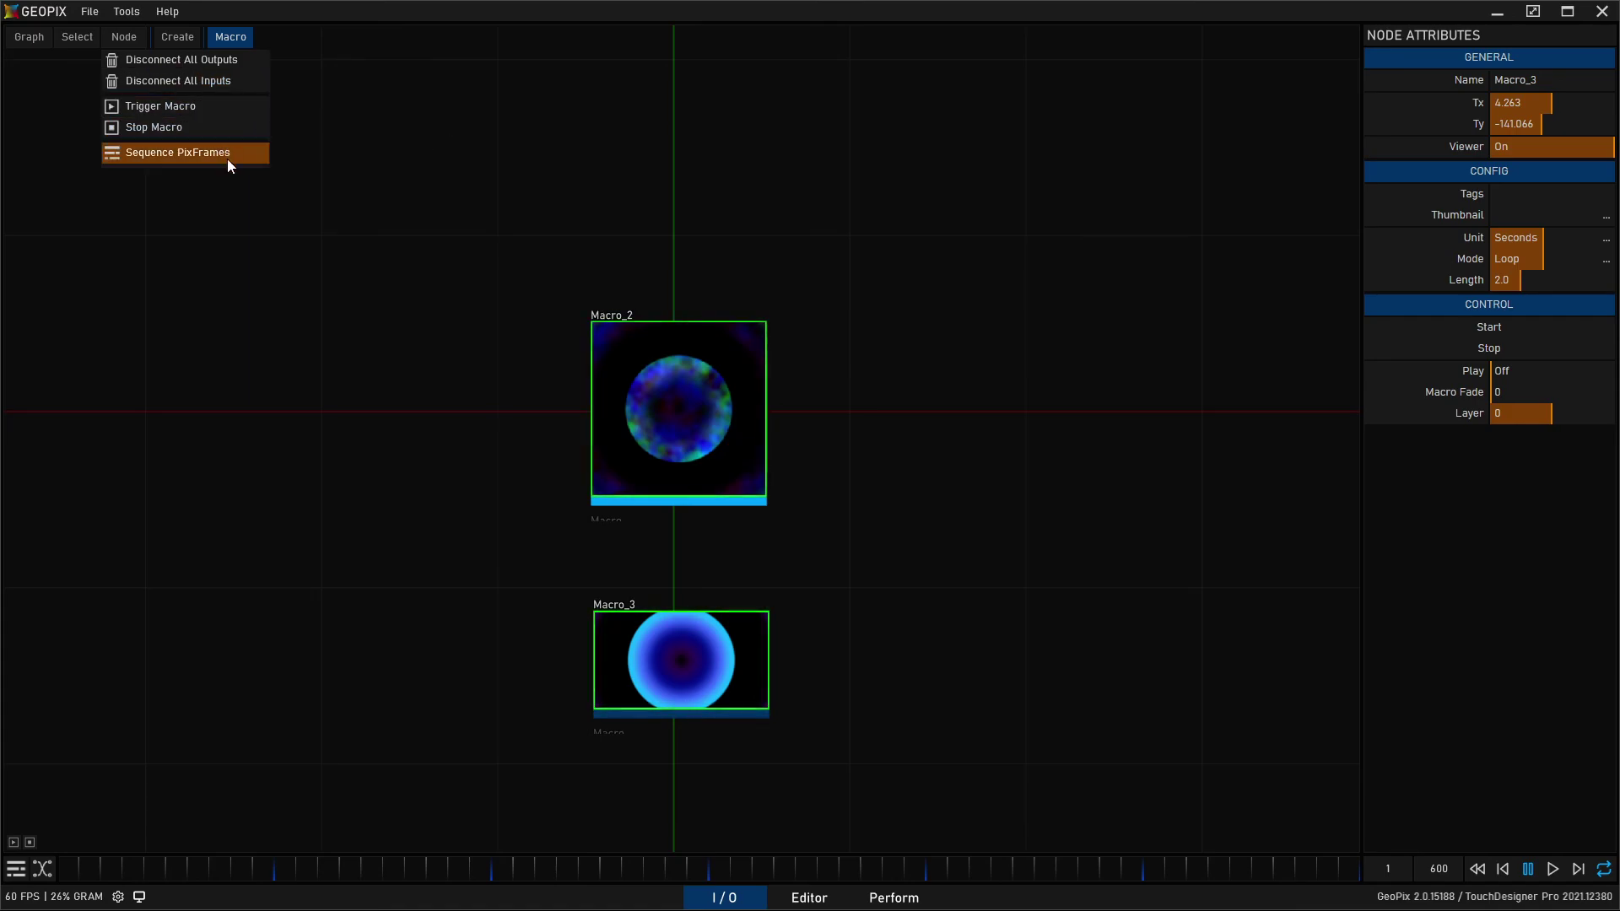
Step: View Macro_2's empty timeline in the Sequence Editor, then close it
{"action": "left_click", "coordinate": [609, 376]}
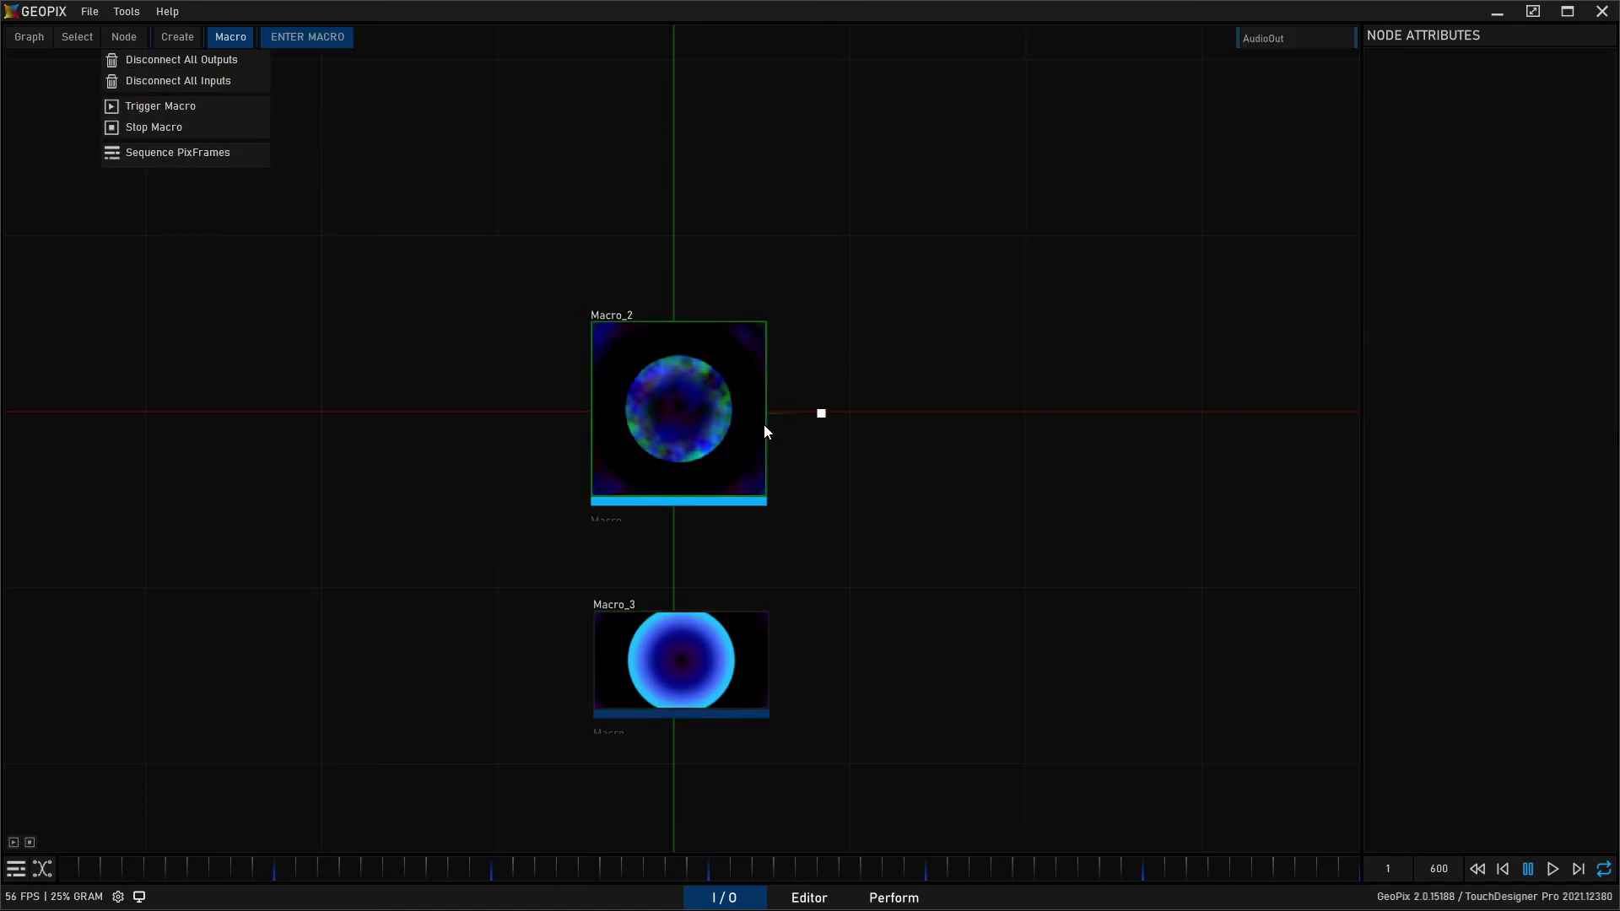
{"action": "left_click", "coordinate": [208, 159]}
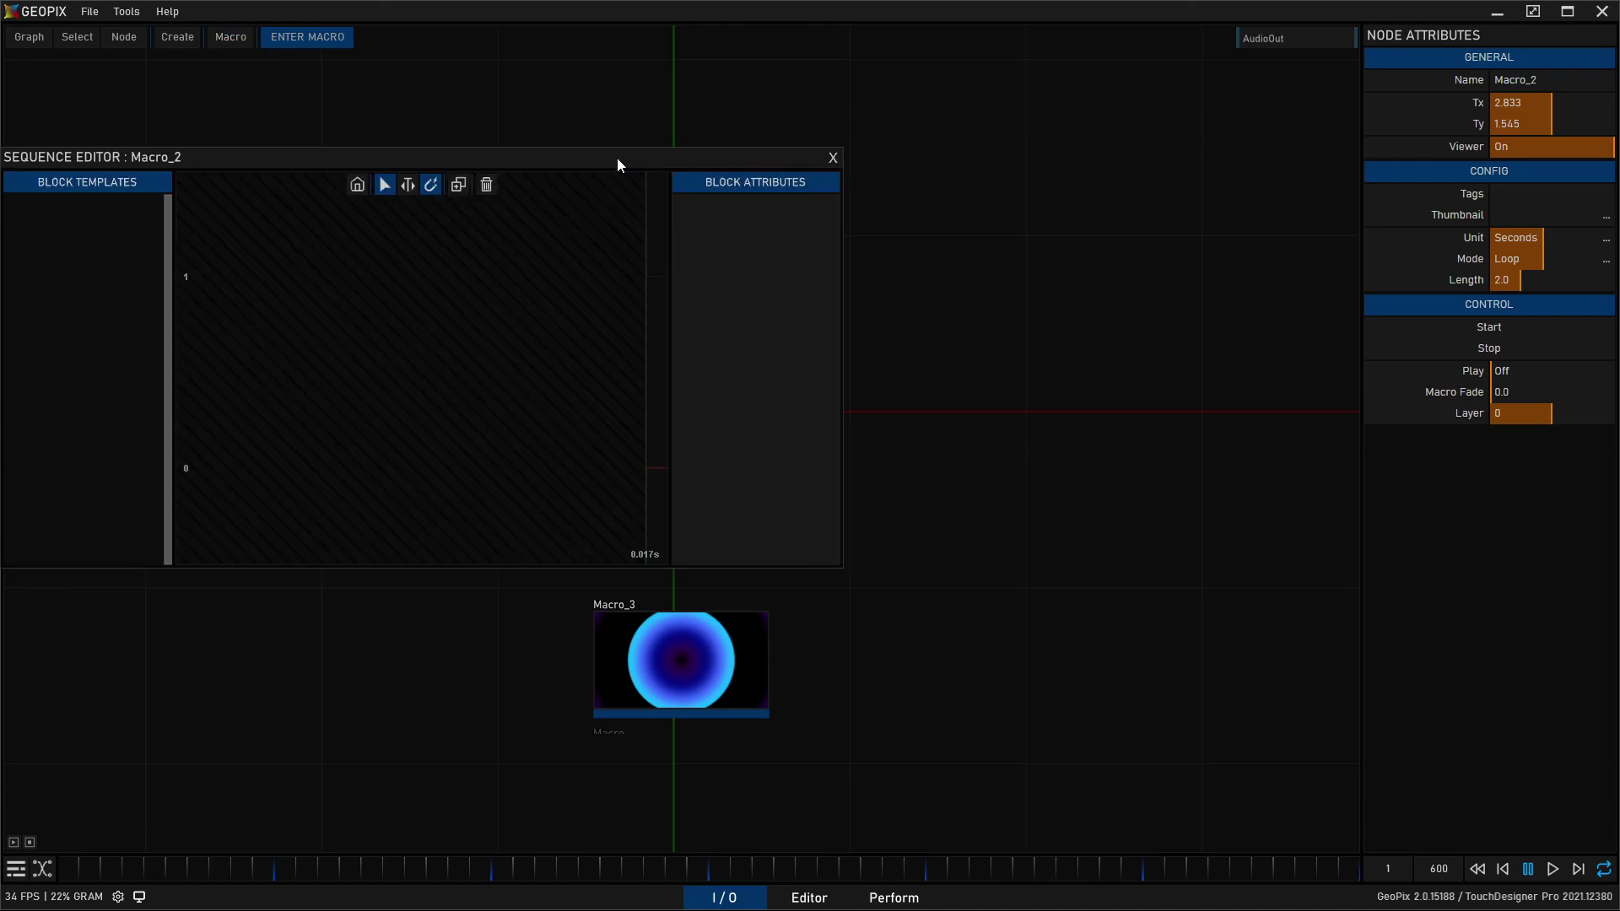
{"action": "left_click_drag", "start_coordinate": [616, 159], "coordinate": [771, 156]}
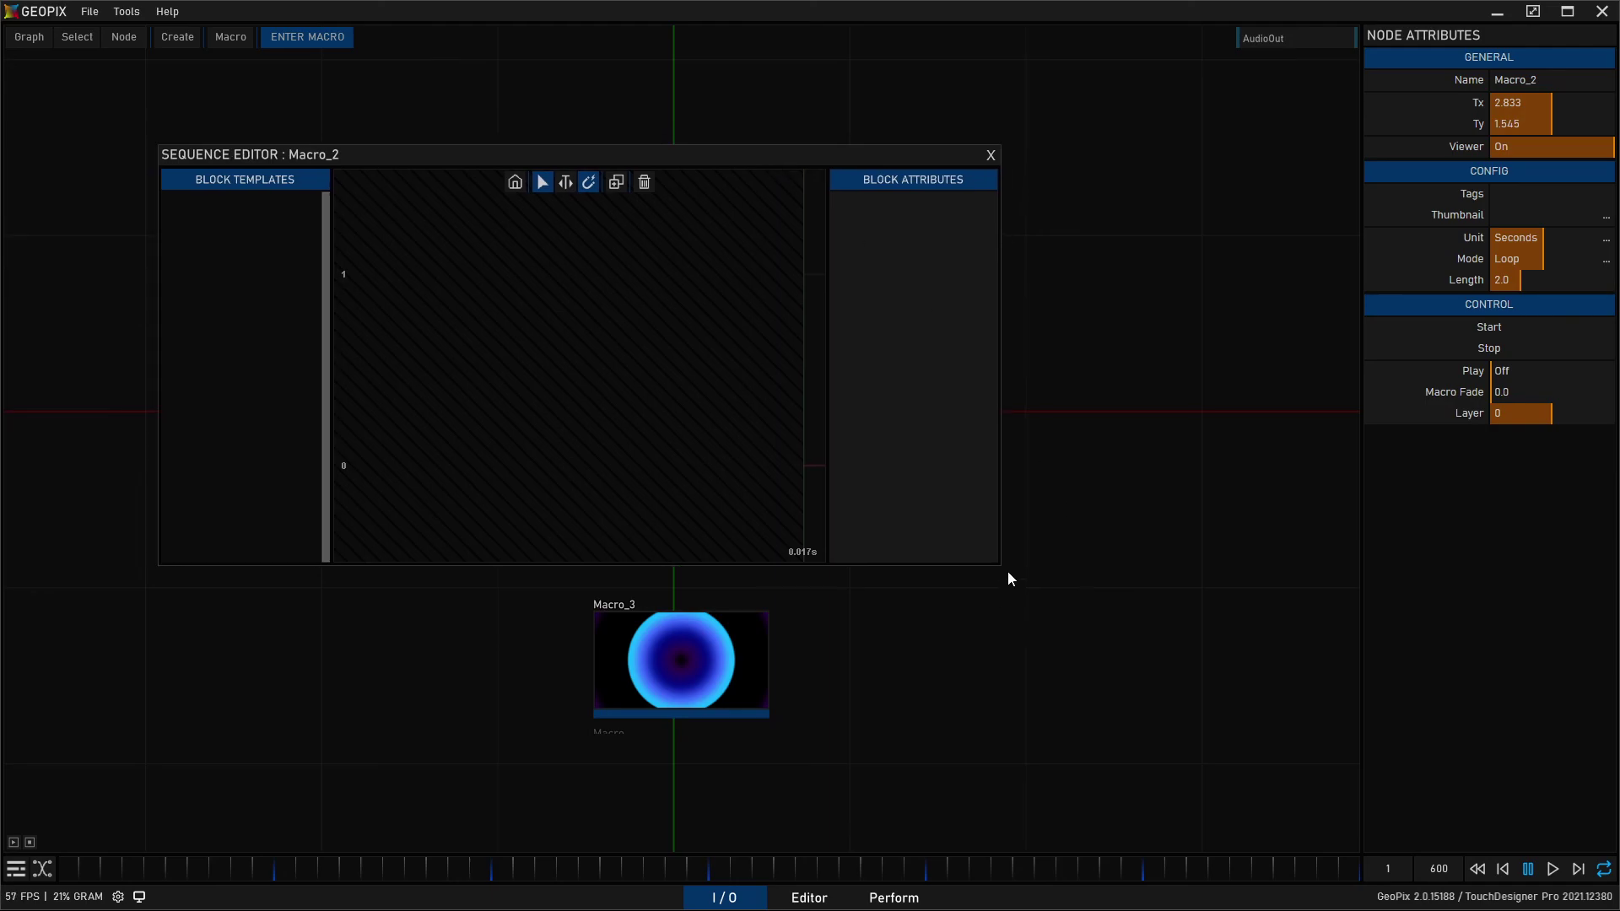
{"action": "scroll", "coordinate": [402, 297], "scroll_direction": "down", "scroll_amount": 2}
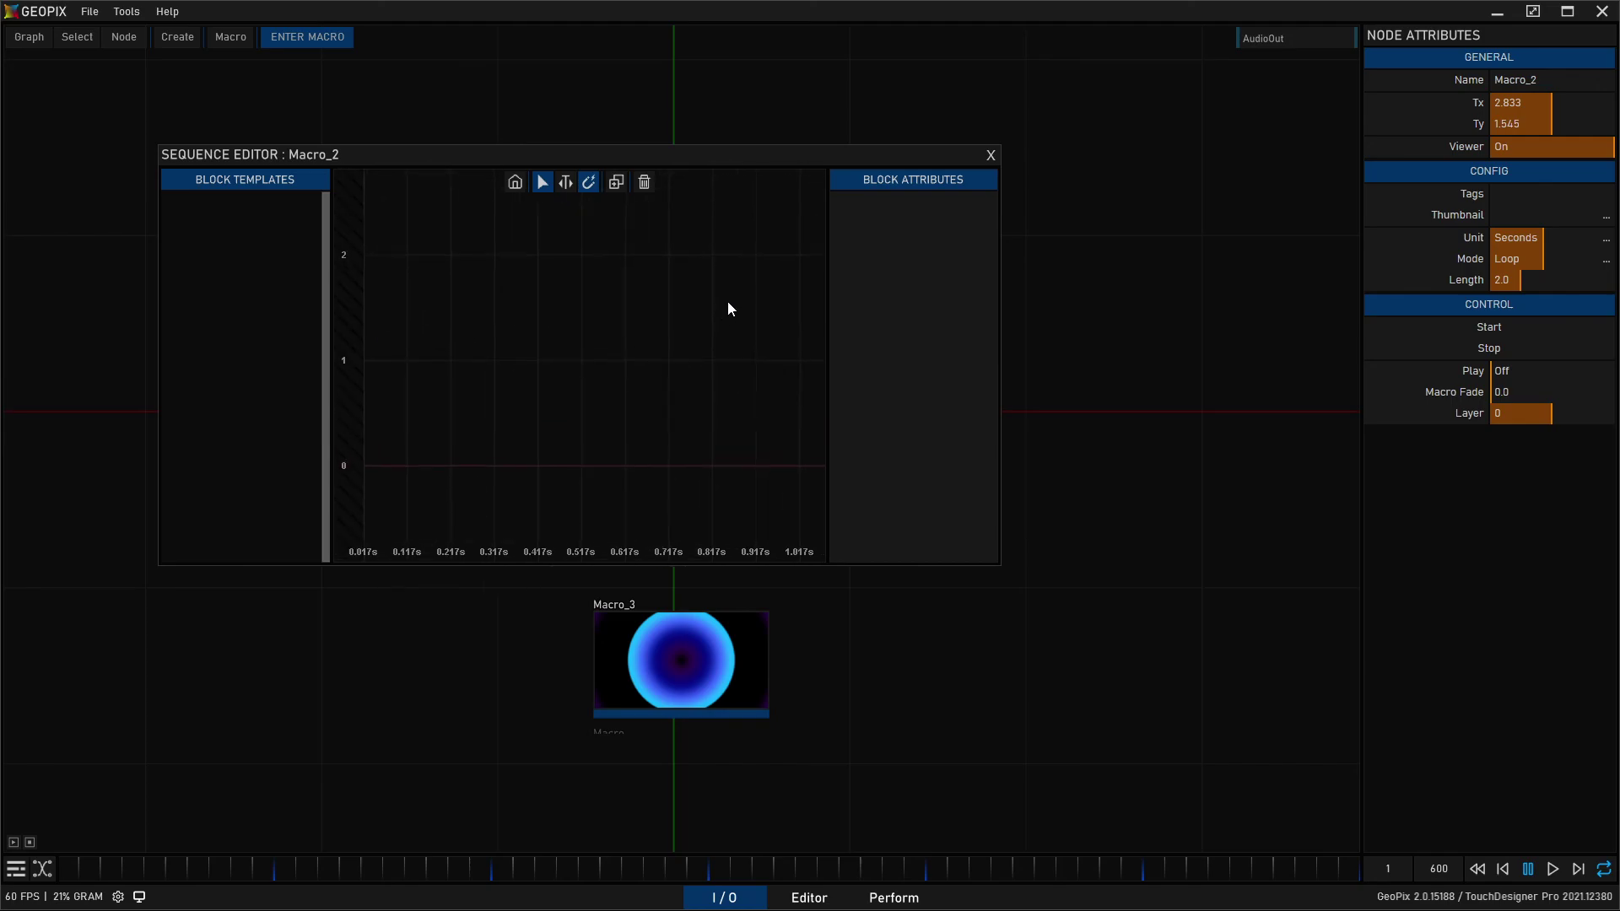
{"action": "left_click", "coordinate": [990, 156]}
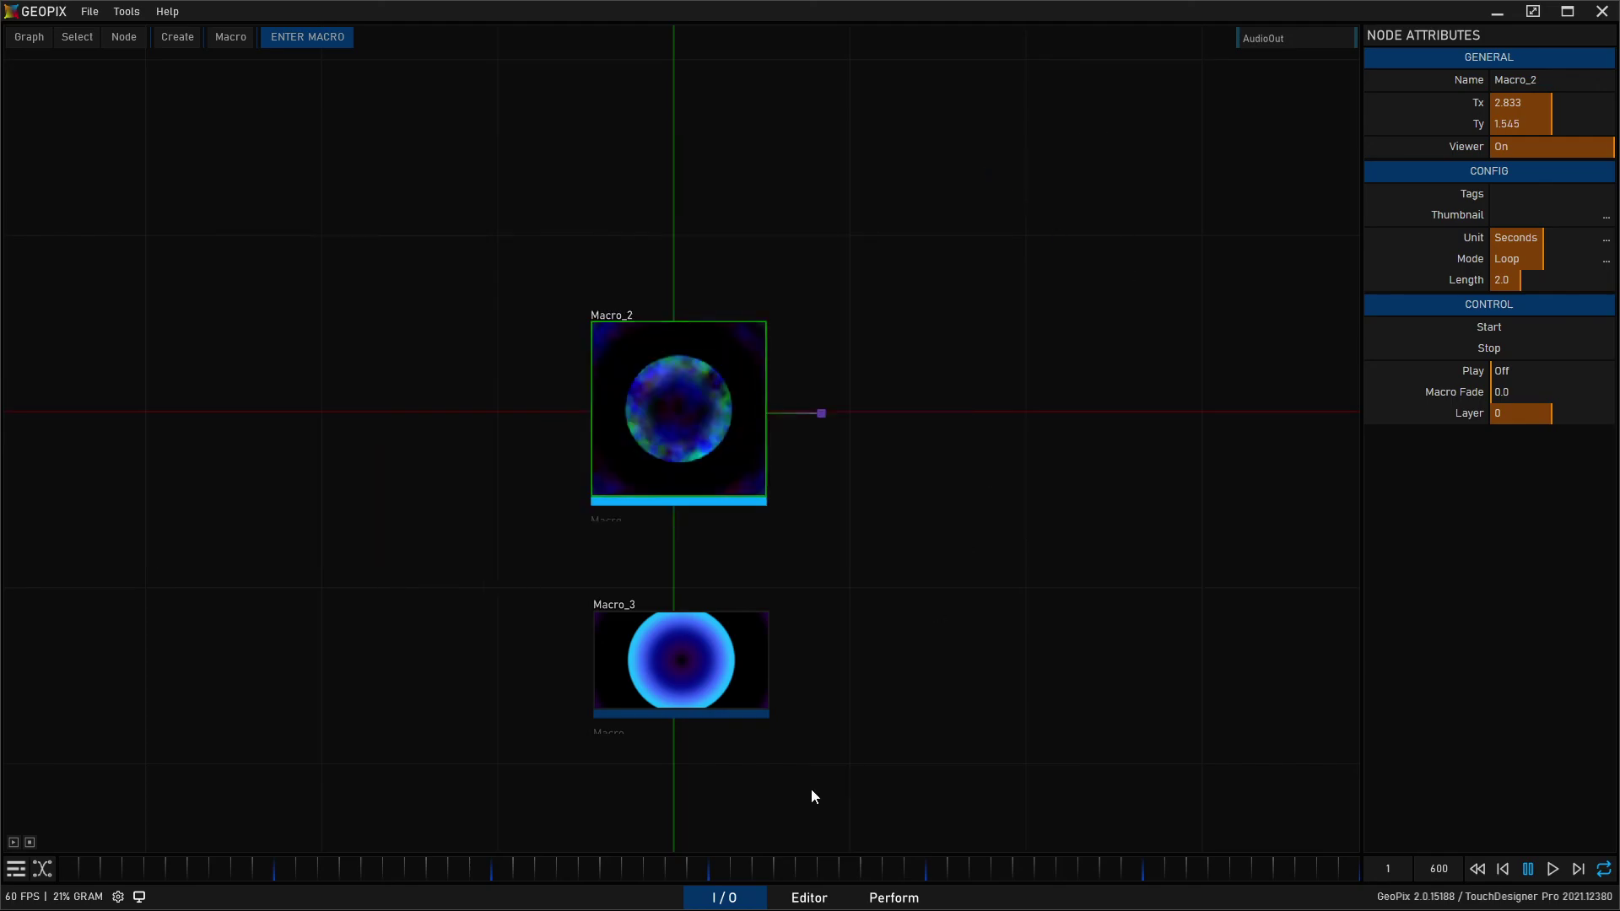
Step: Enter Macro_2 to show its Ramp1, Noise_1, Composite_1 and Tex_Out1 nodes
{"action": "left_click", "coordinate": [324, 36]}
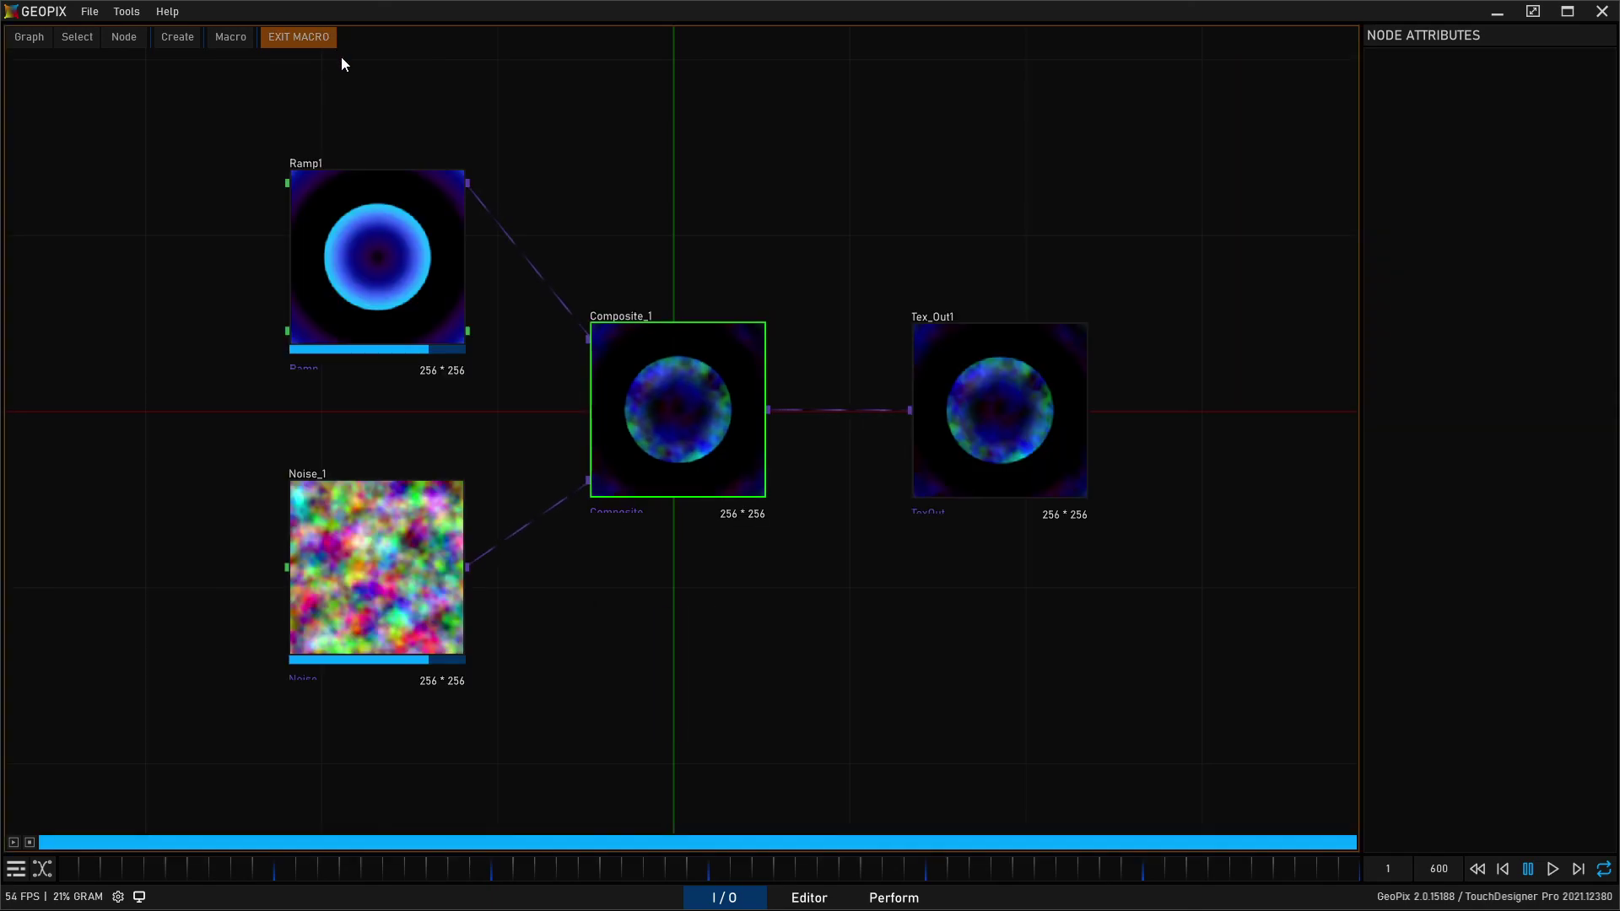
{"action": "left_click", "coordinate": [231, 38]}
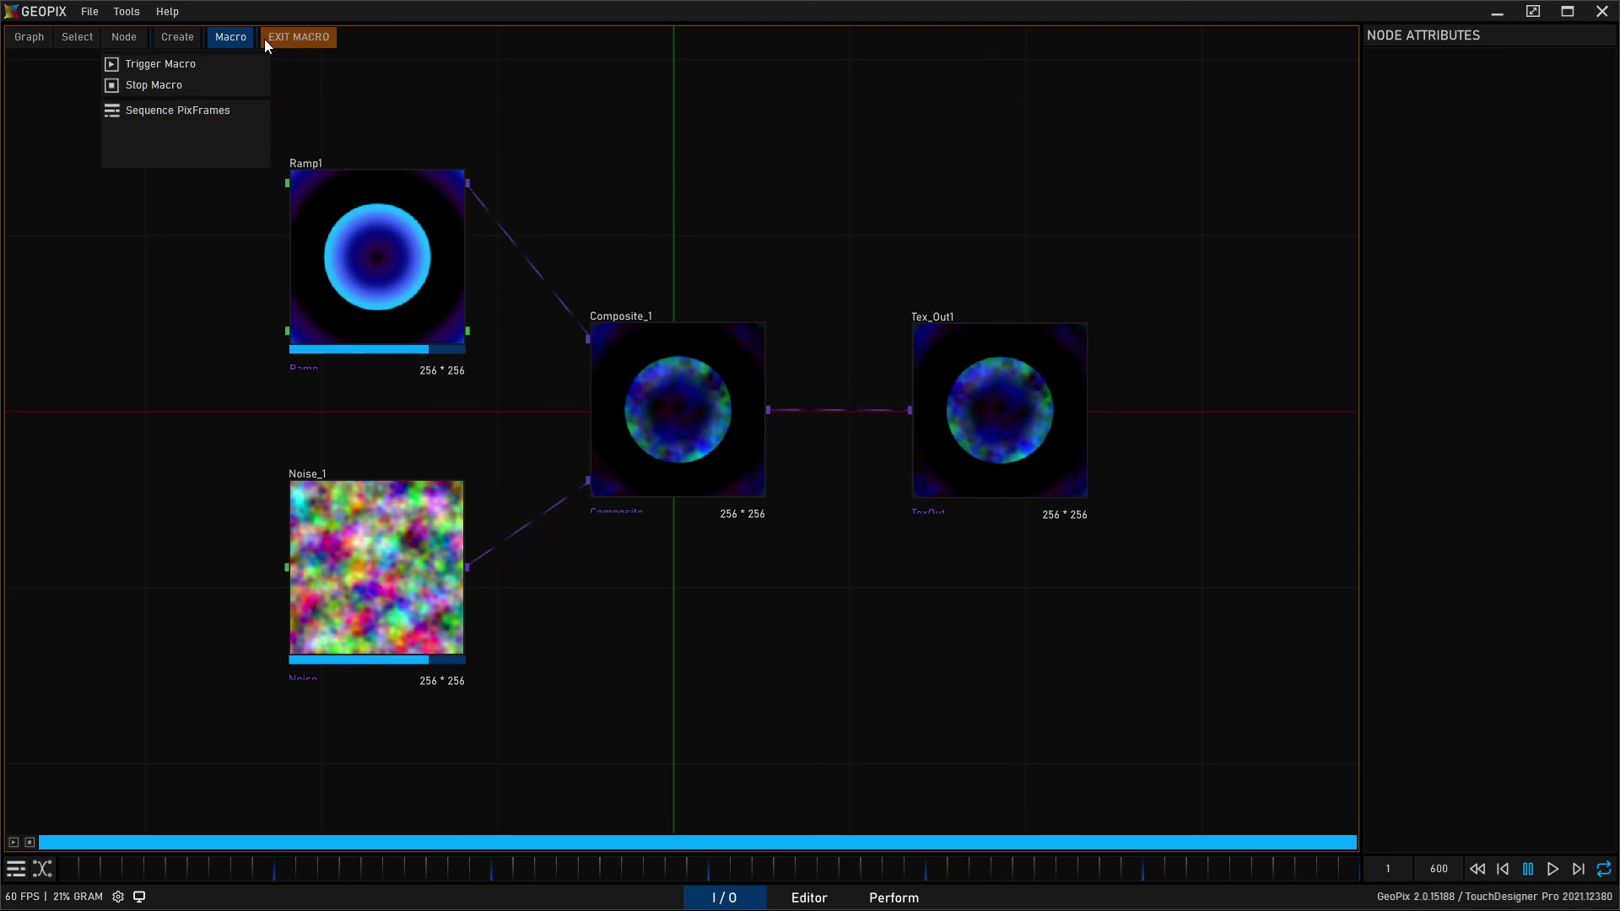
{"action": "left_click", "coordinate": [287, 59]}
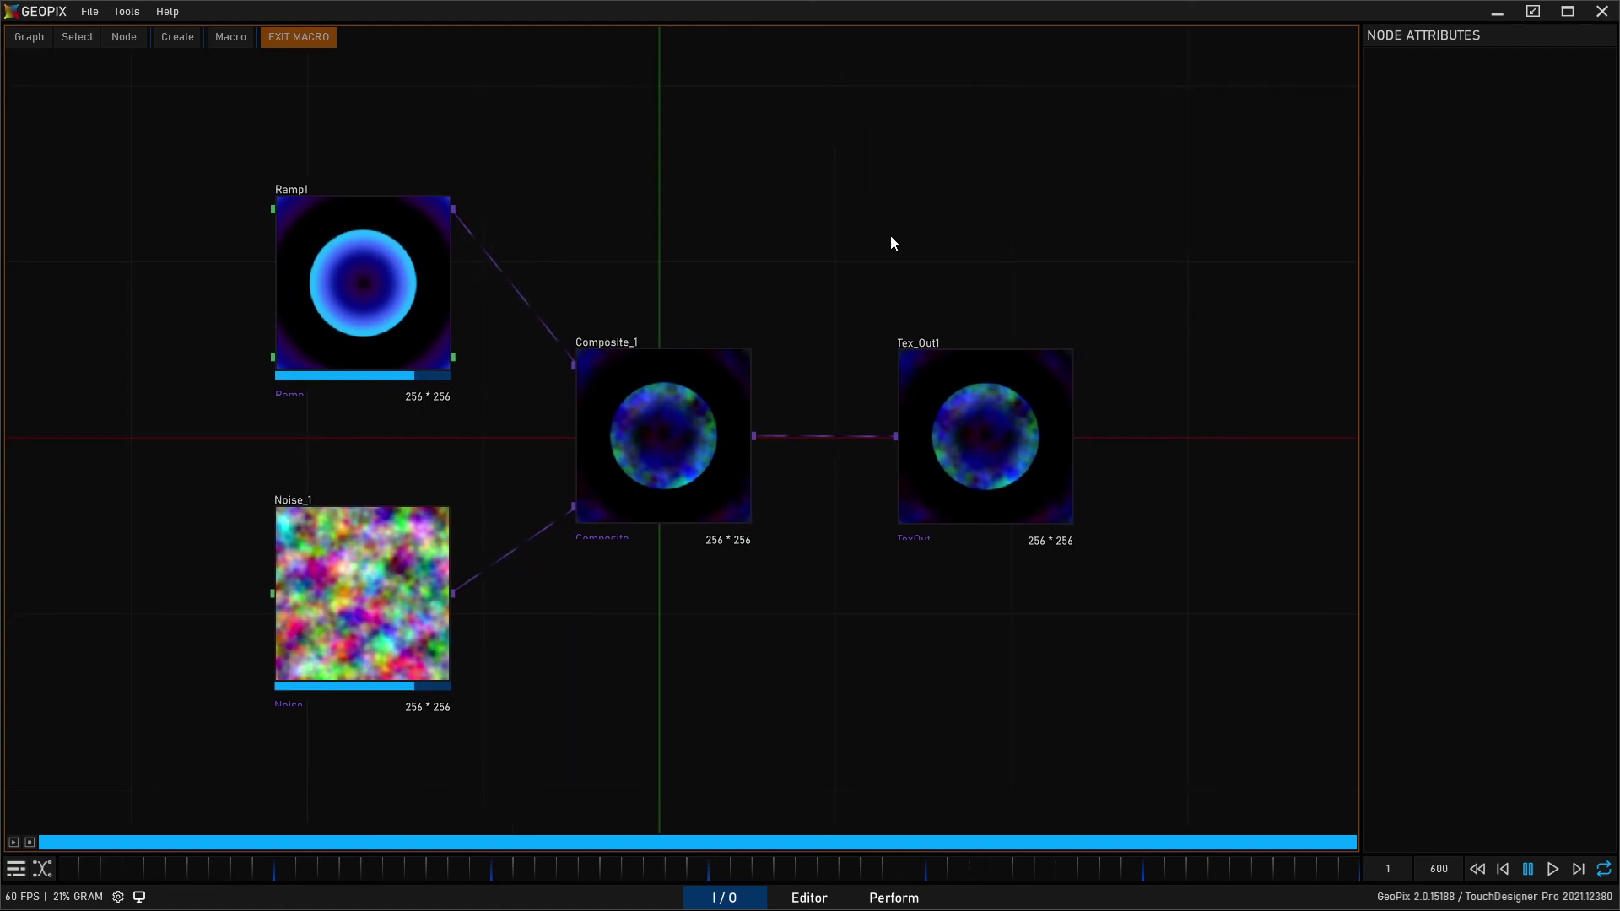
{"action": "mouse_move", "coordinate": [799, 227]}
{"action": "left_mouse_down"}
{"action": "mouse_move", "coordinate": [830, 230]}
{"action": "mouse_move", "coordinate": [970, 154]}
{"action": "mouse_move", "coordinate": [812, 241]}
{"action": "mouse_move", "coordinate": [834, 195]}
{"action": "mouse_move", "coordinate": [825, 217]}
{"action": "left_mouse_up"}
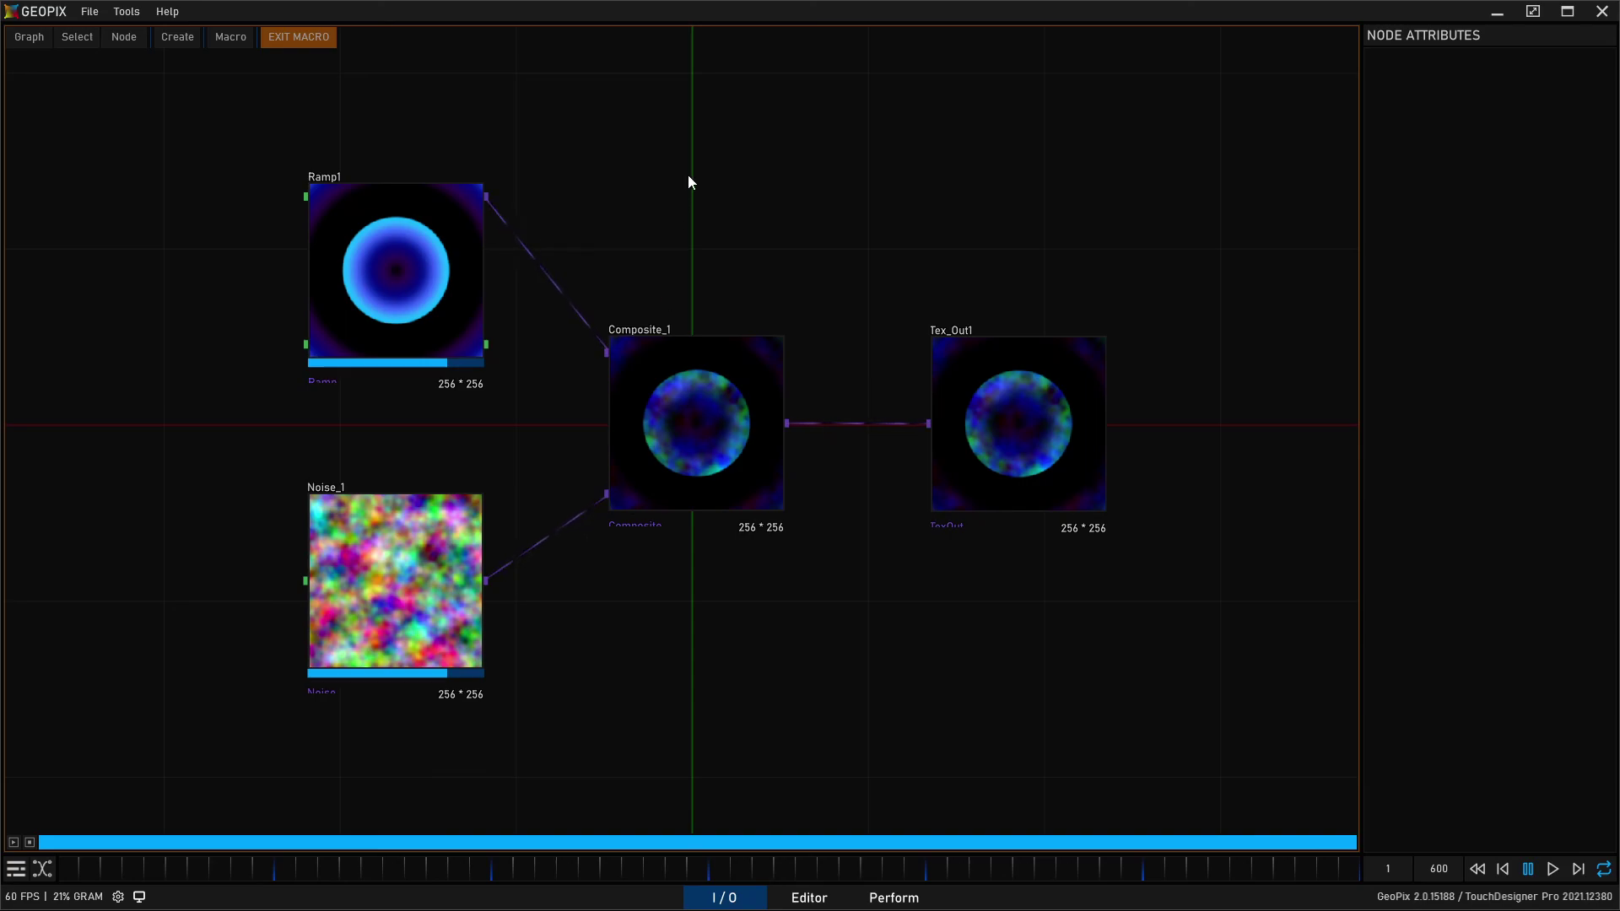
{"action": "left_click_drag", "start_coordinate": [689, 176], "coordinate": [658, 185]}
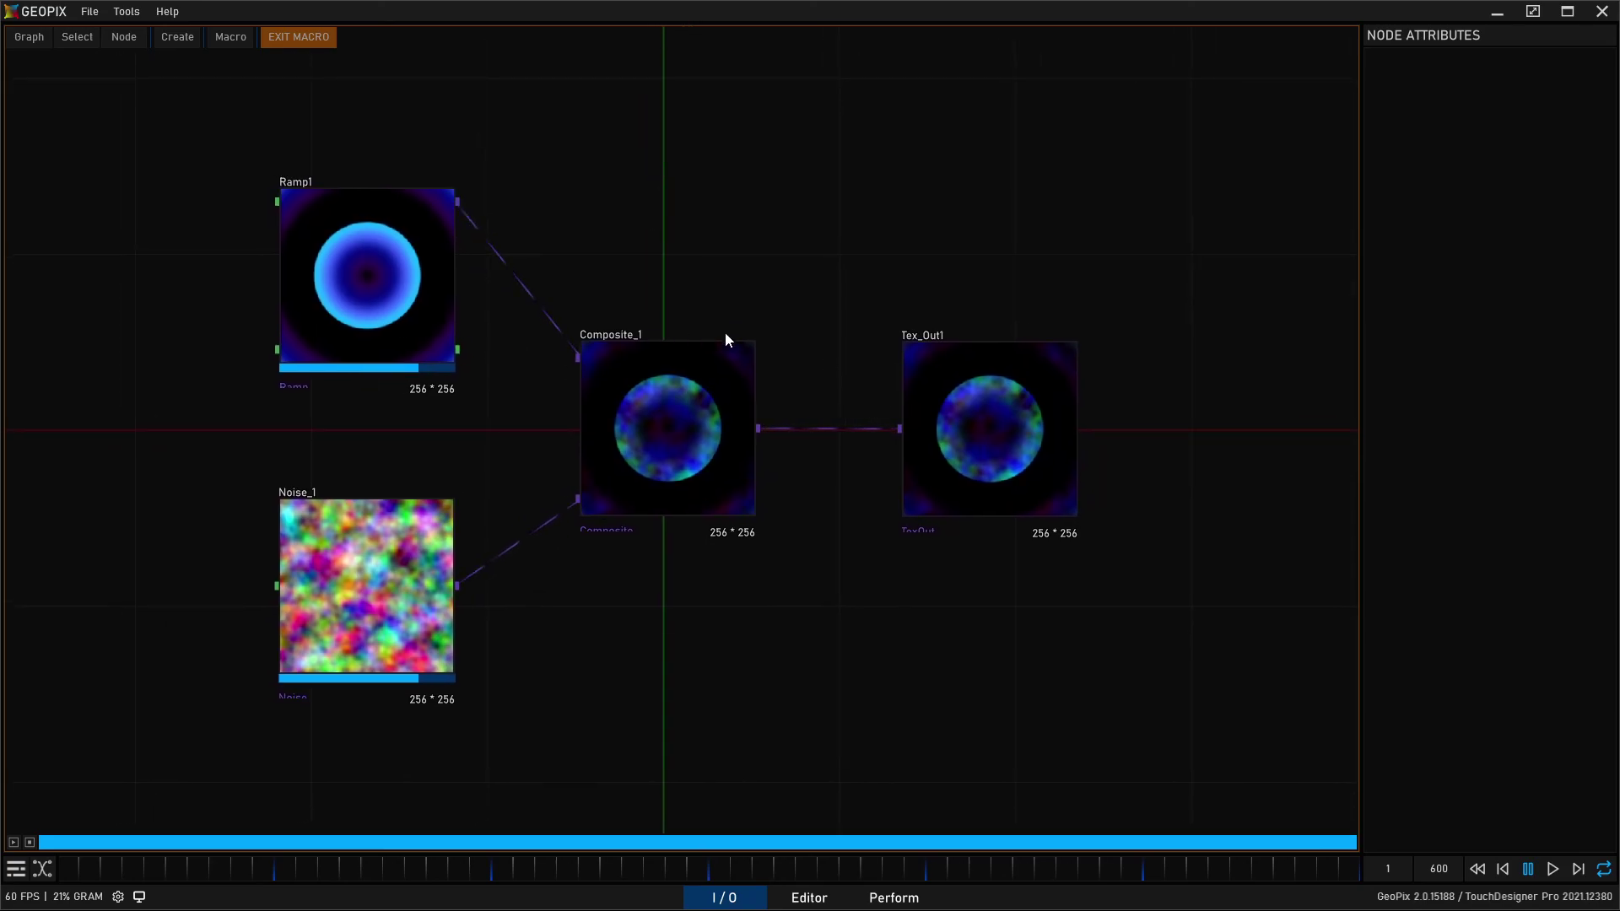